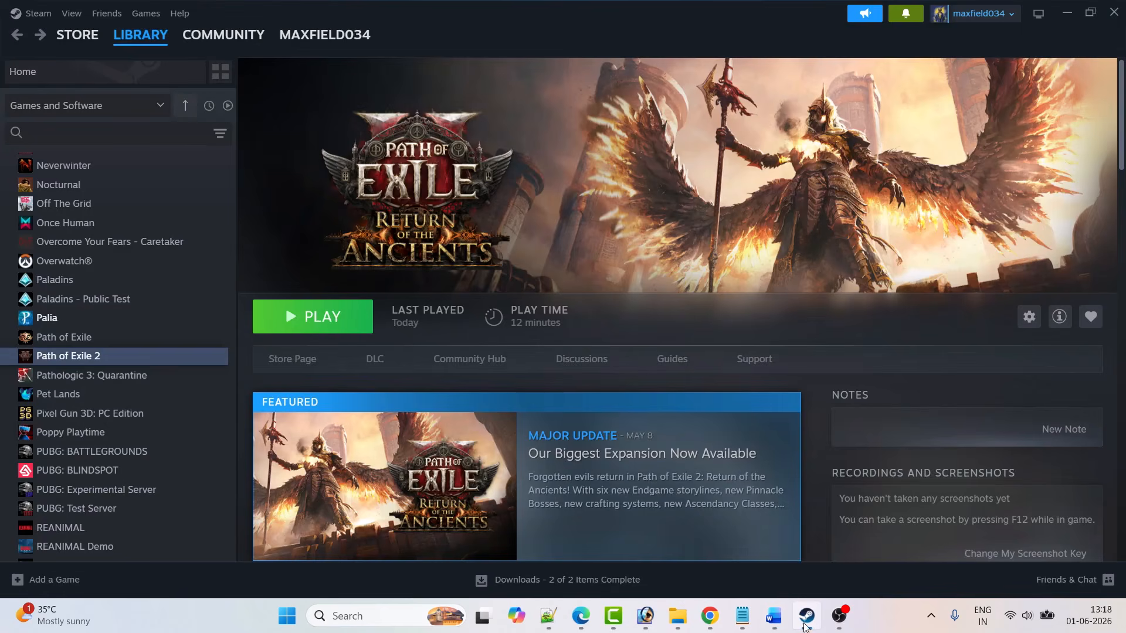
click(26, 13)
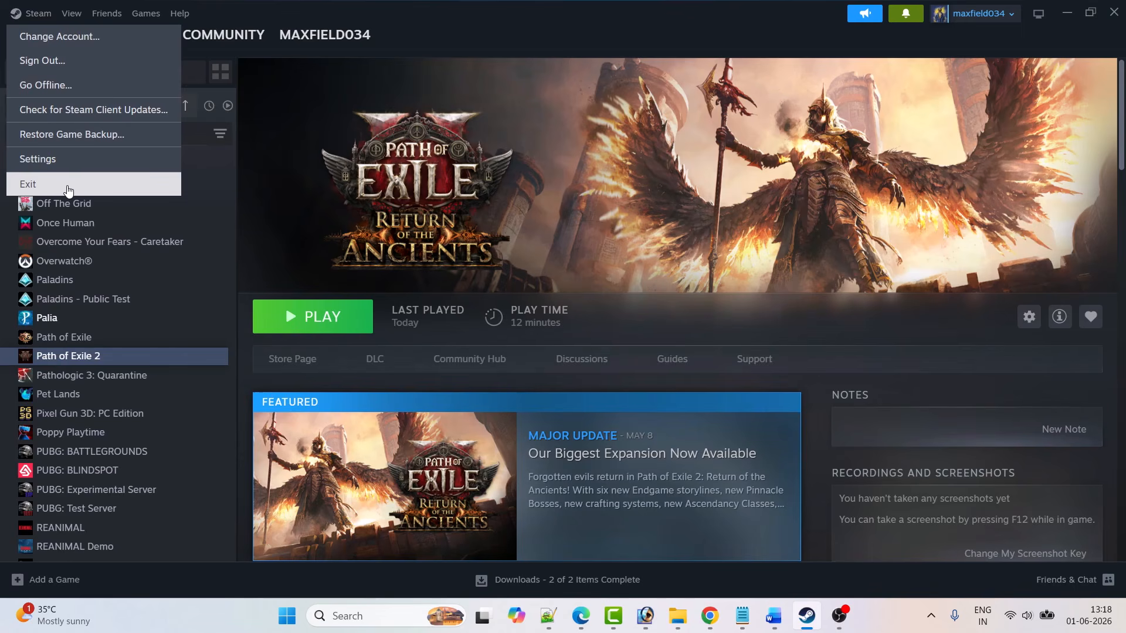
click(301, 211)
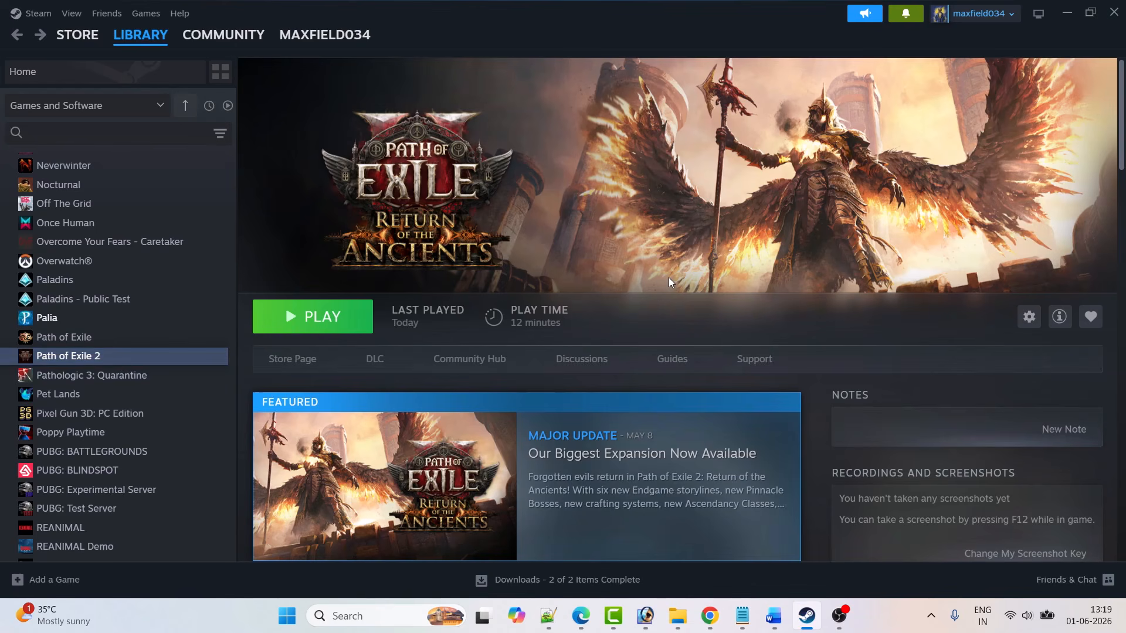
click(286, 616)
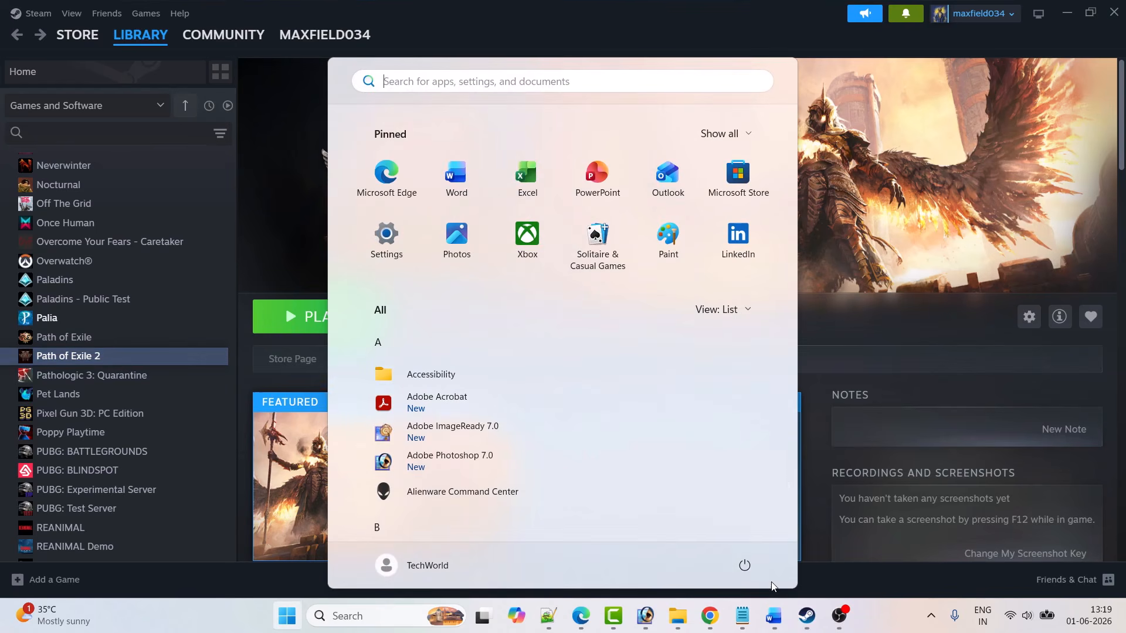
click(744, 565)
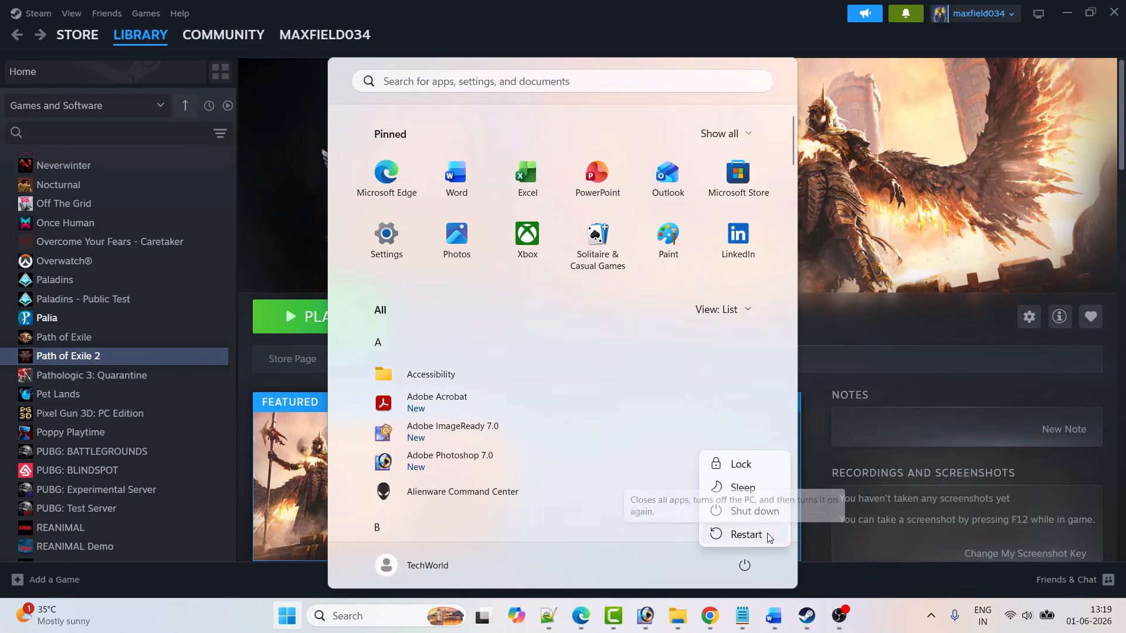
key(Escape)
click(307, 294)
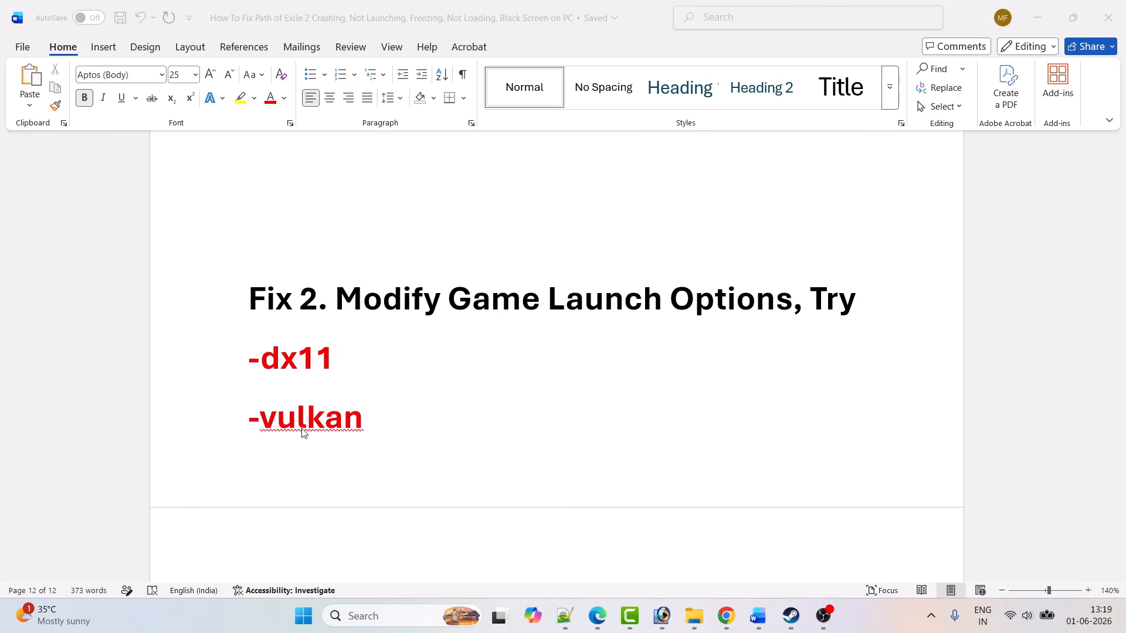
Step: Switch to Steam and set the launch options of Path of Exile 2 to -dx11
click(791, 615)
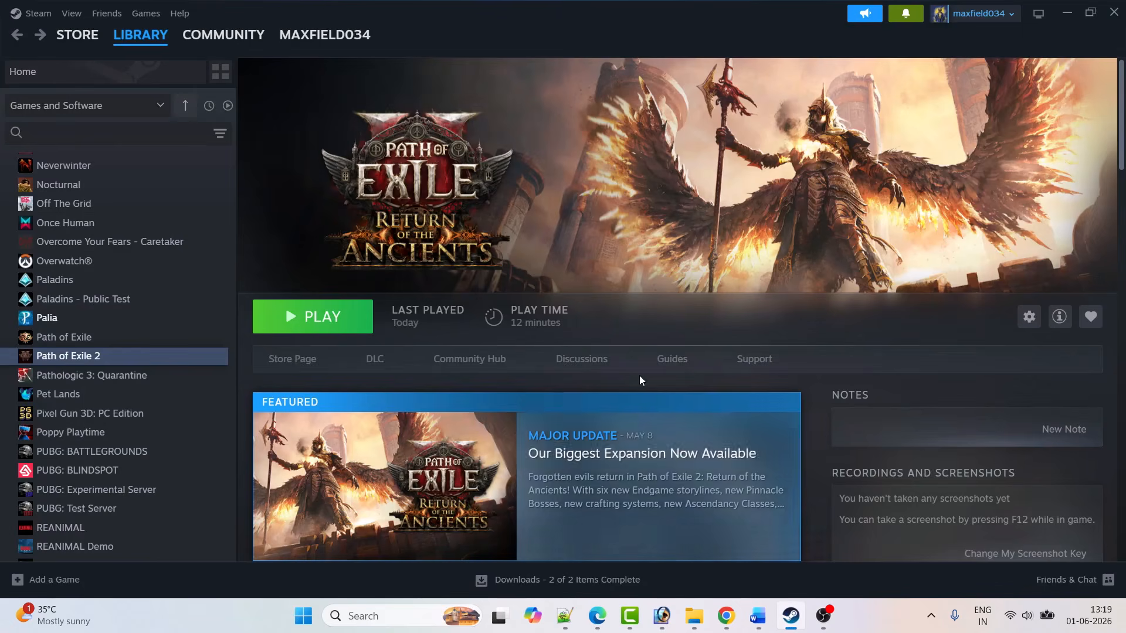
right_click(107, 360)
click(161, 474)
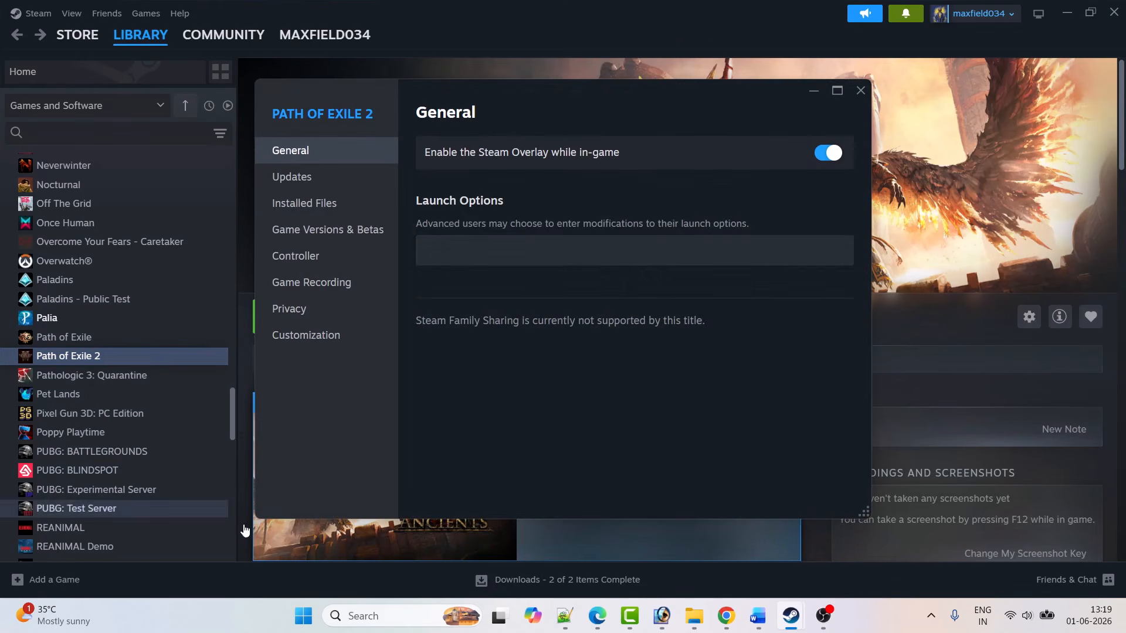
click(461, 251)
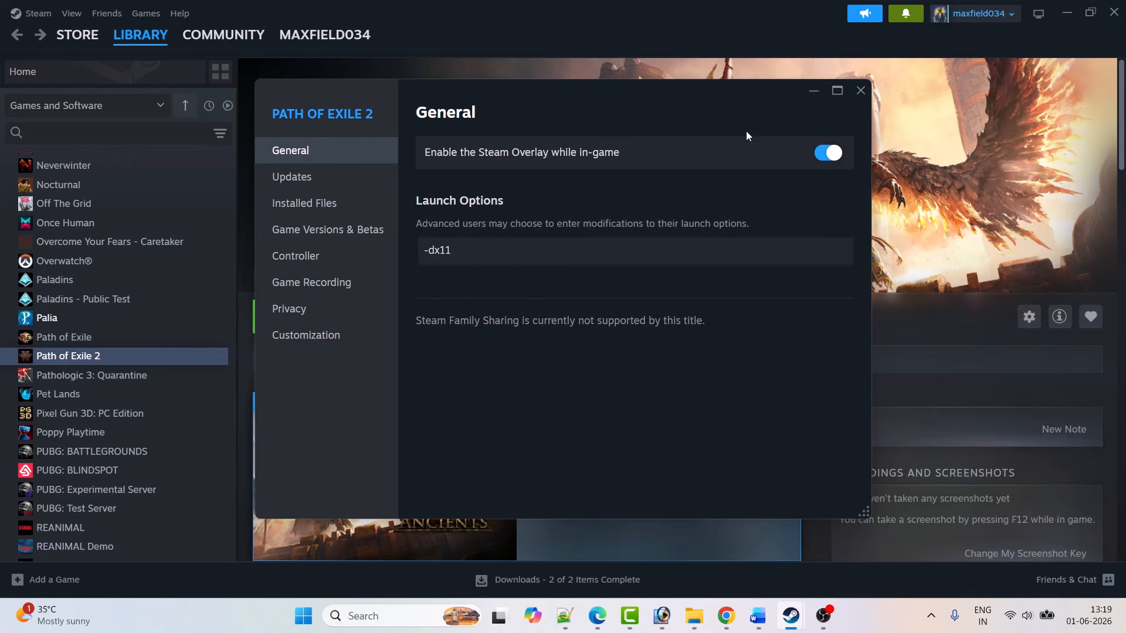
click(859, 90)
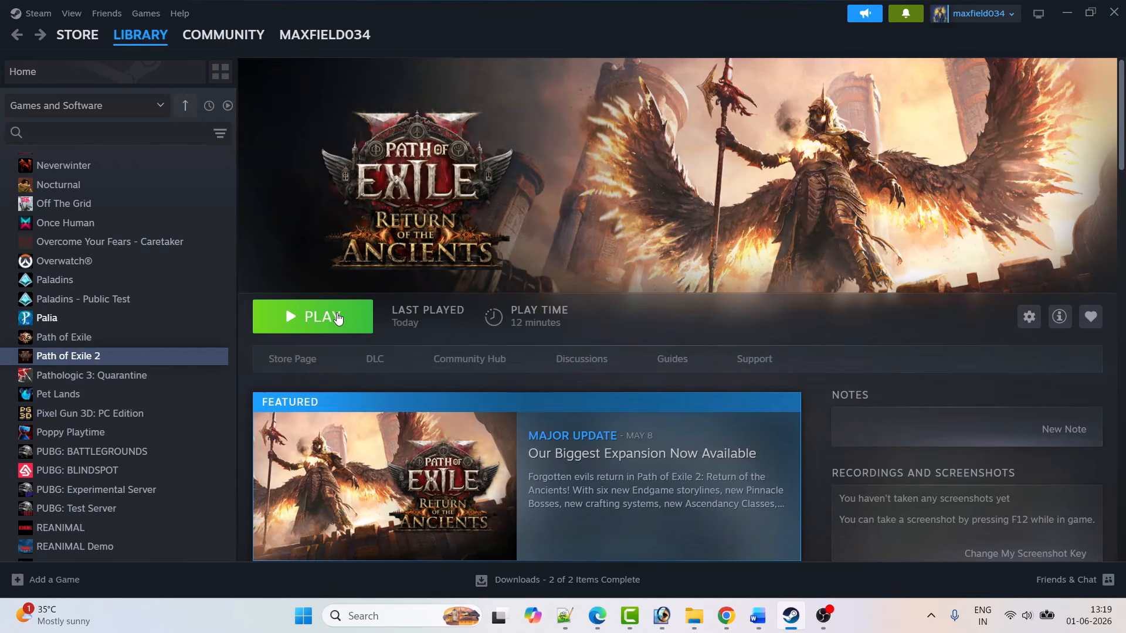
Step: Change the launch options of Path of Exile 2 to -vulkan and close its properties
right_click(105, 359)
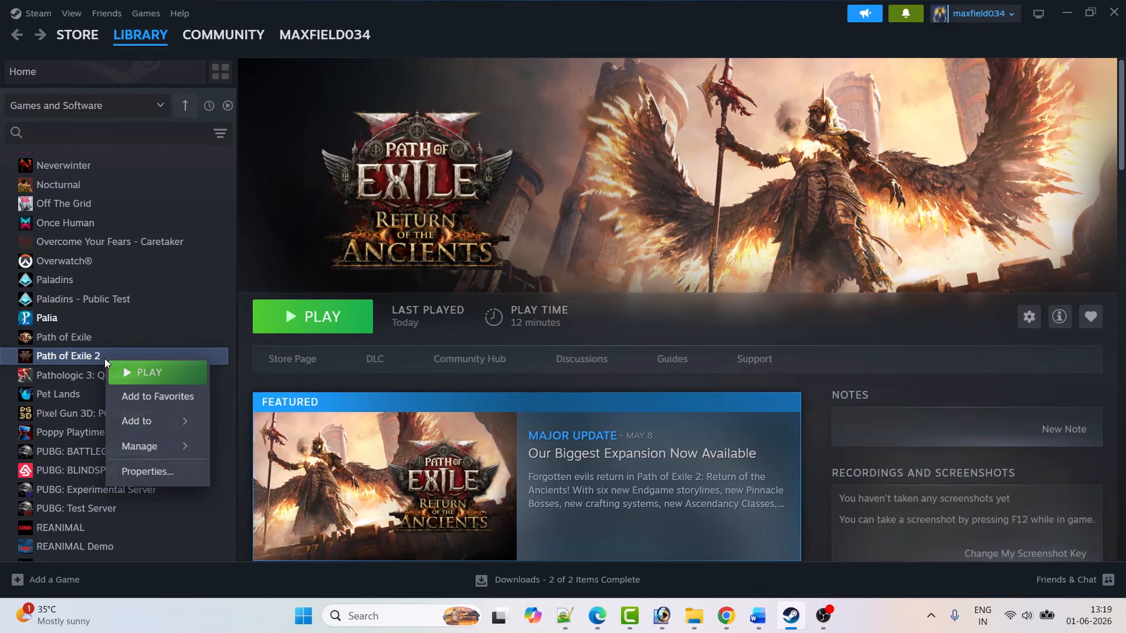
click(161, 474)
click(452, 250)
drag(451, 250, 429, 250)
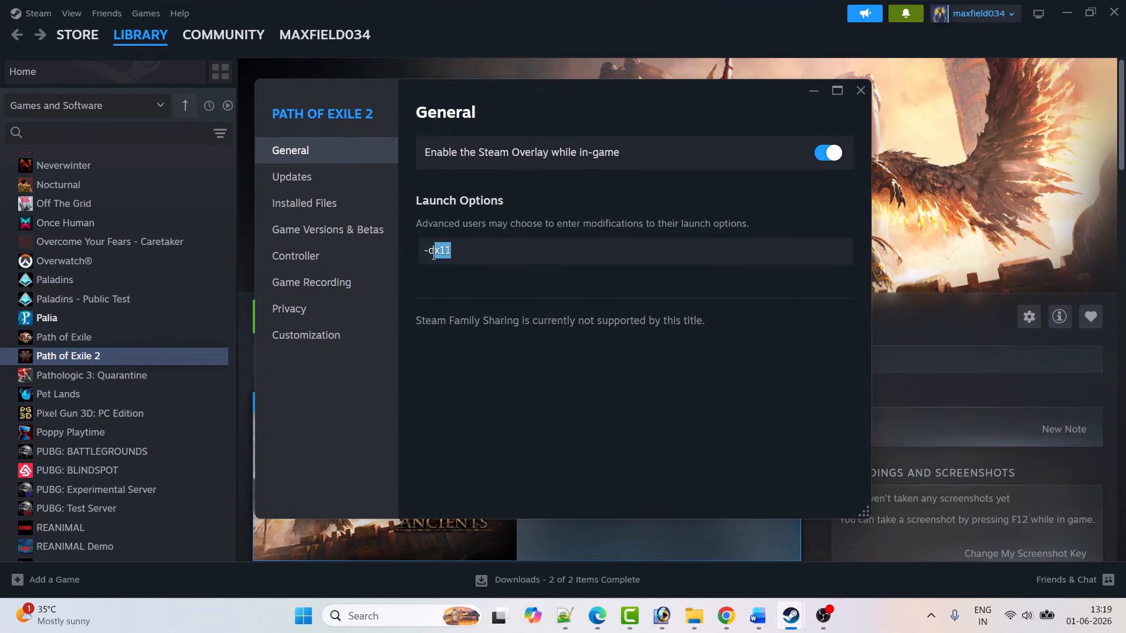
text(vulkan)
click(866, 92)
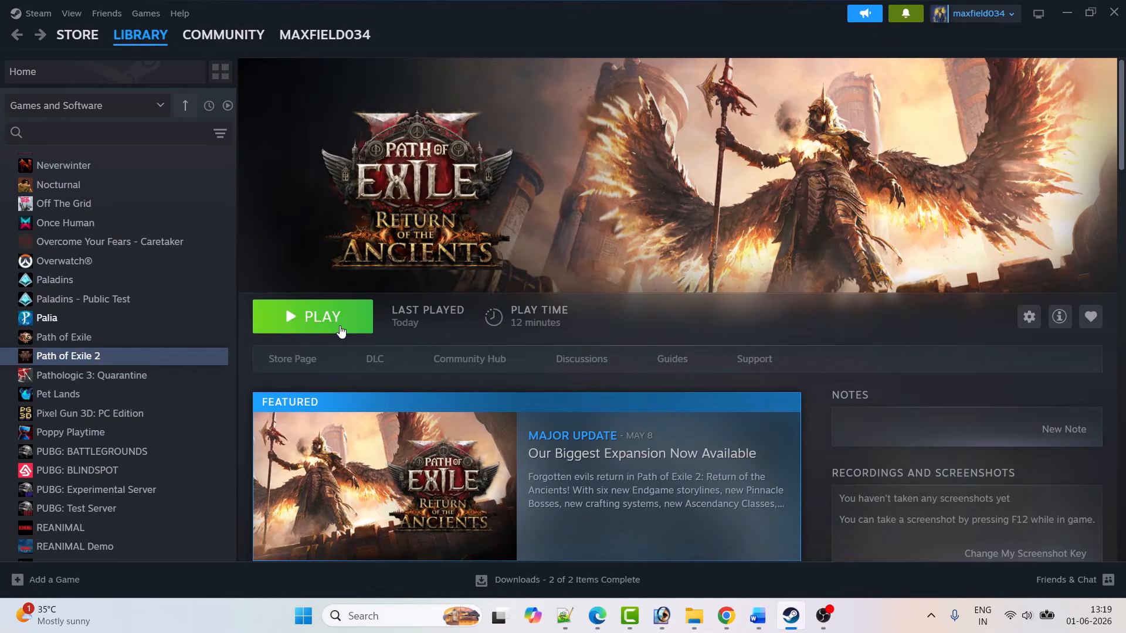
Step: Change the launch options of Path of Exile 2 to -dx12 and close its properties
right_click(101, 357)
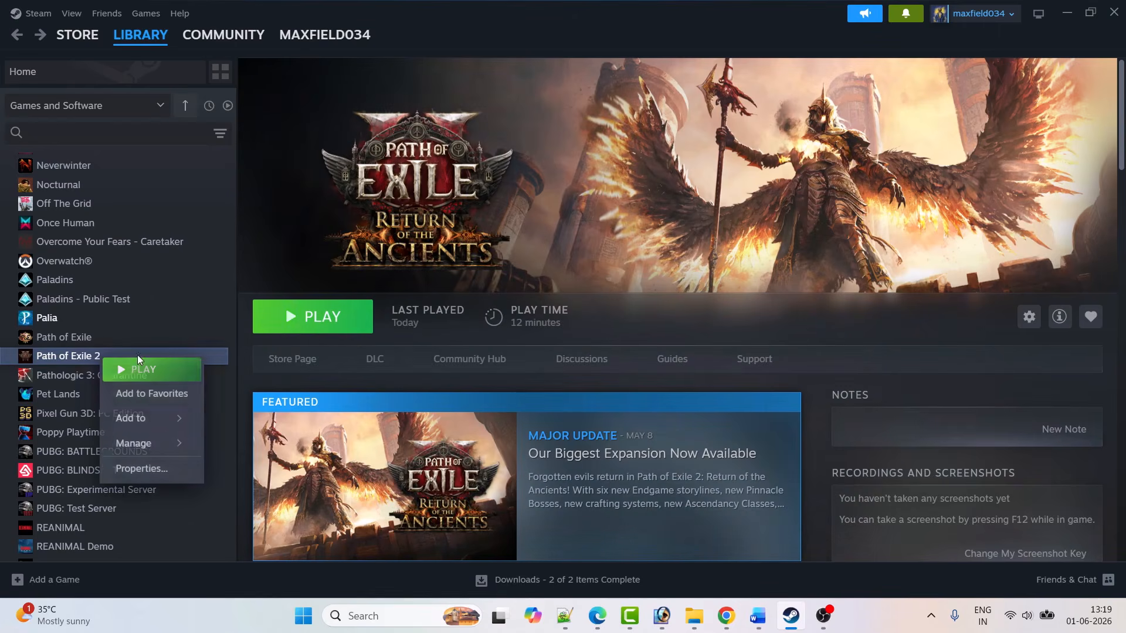
click(153, 470)
drag(473, 253, 420, 253)
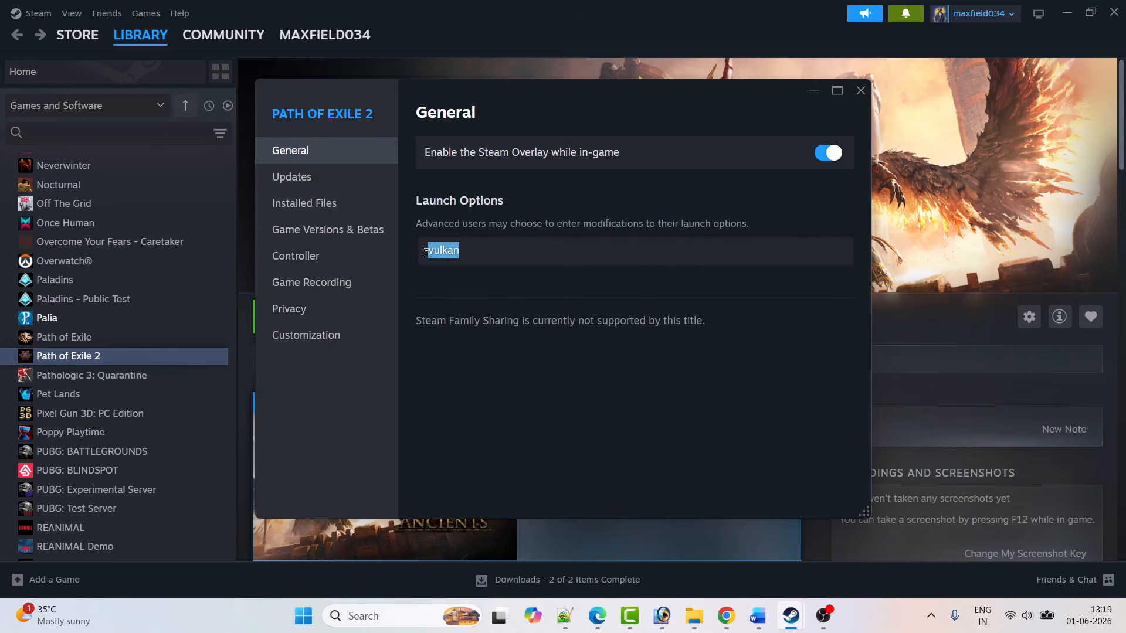
text(dx12)
click(860, 92)
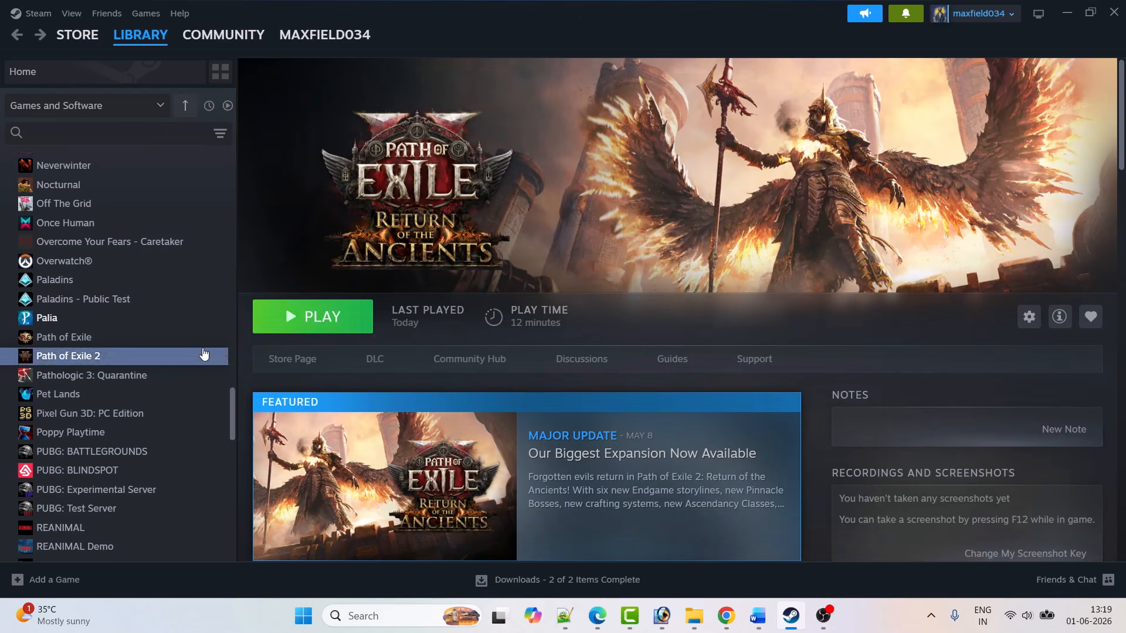
Step: Clear the launch options of Path of Exile 2 and close its properties
right_click(120, 357)
click(167, 473)
drag(469, 253, 425, 252)
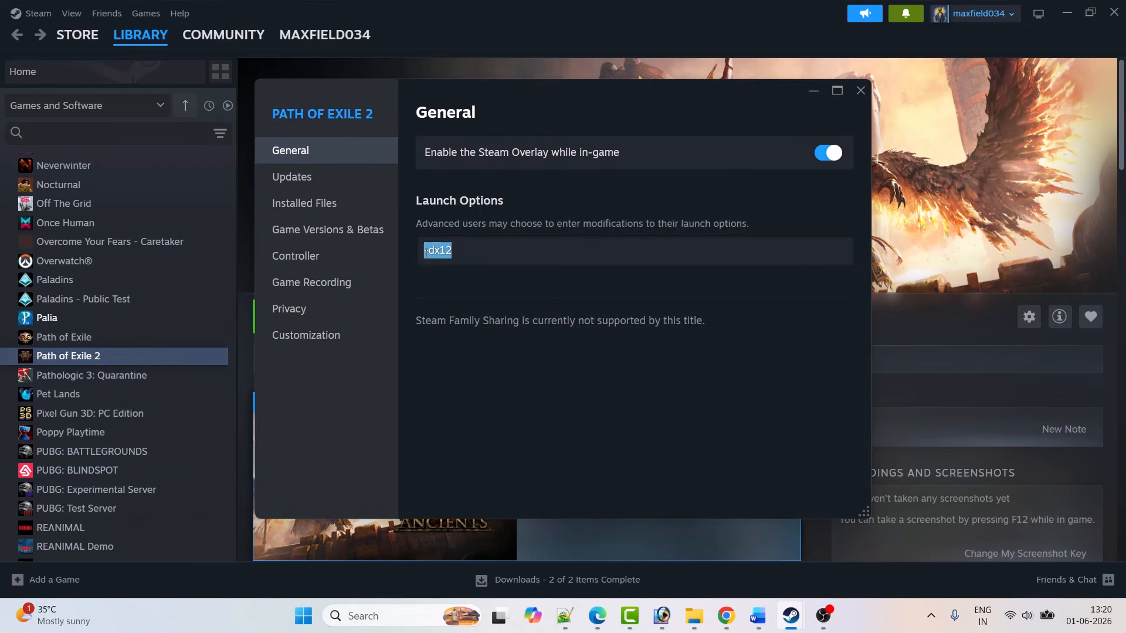
key(BackSpace)
click(862, 91)
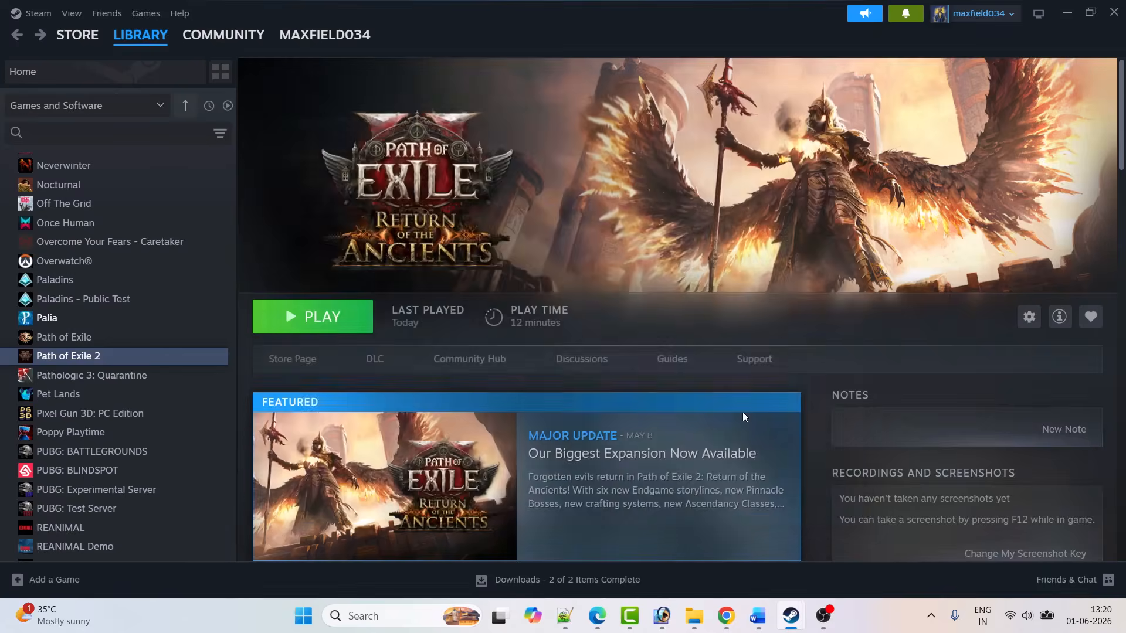
Step: Switch to File Explorer and open the Path of Exile 2 folder inside Documents > My Games
key(super+e)
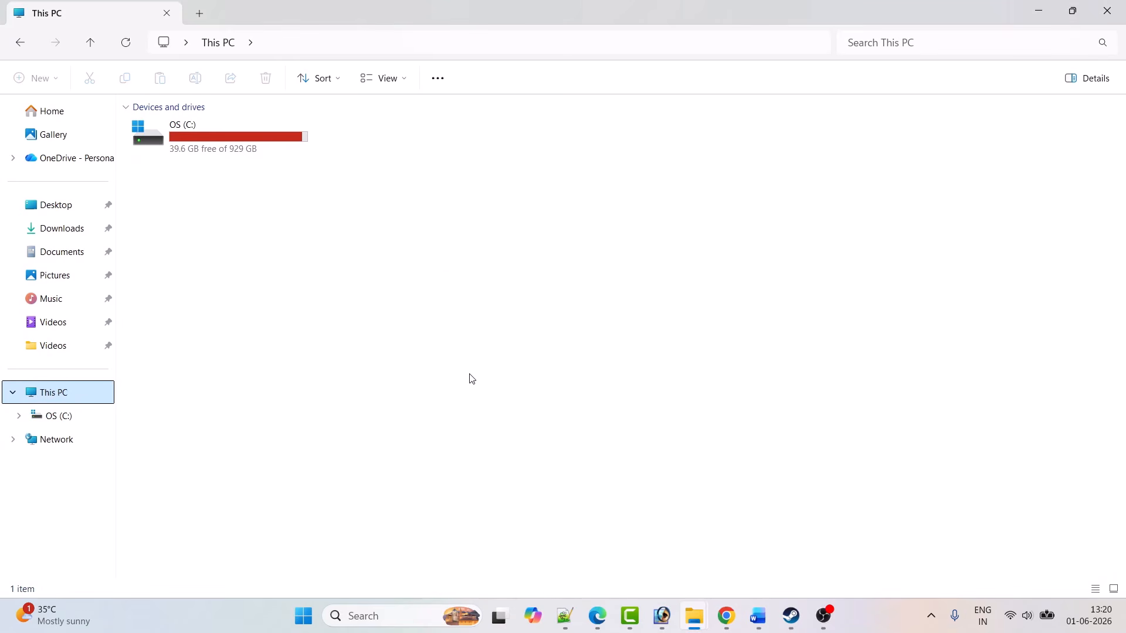
click(57, 258)
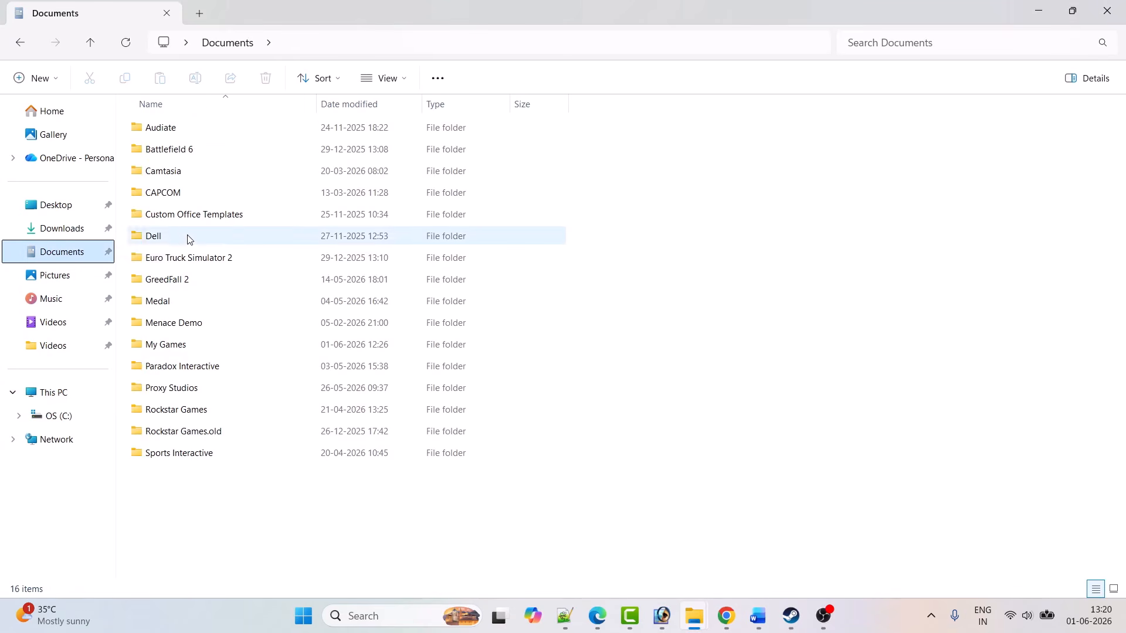
double_click(177, 352)
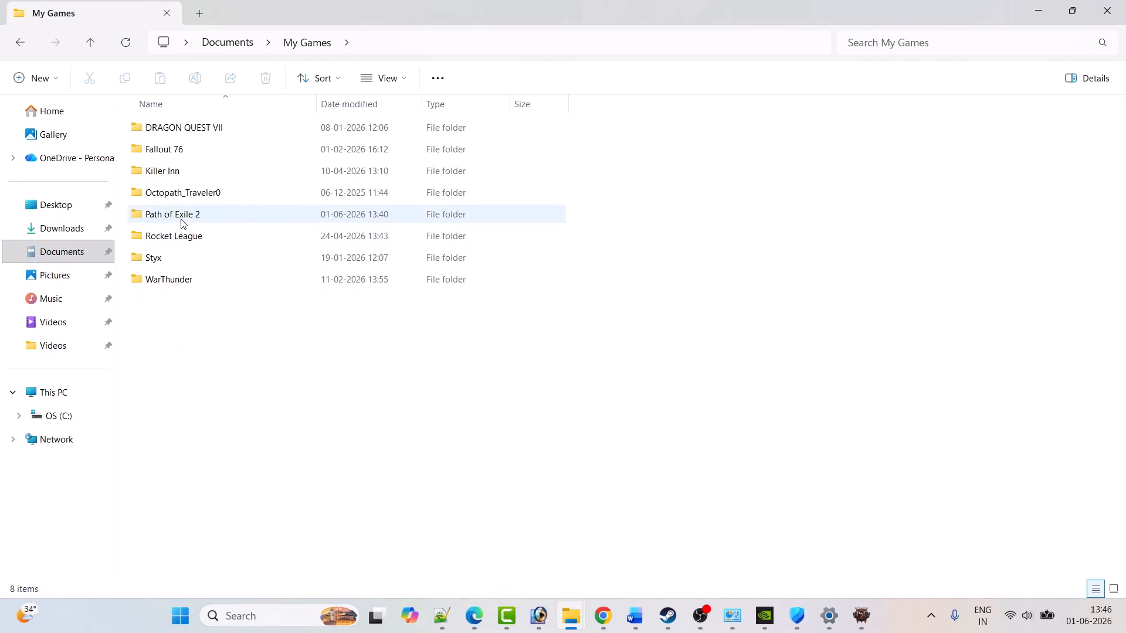
click(180, 219)
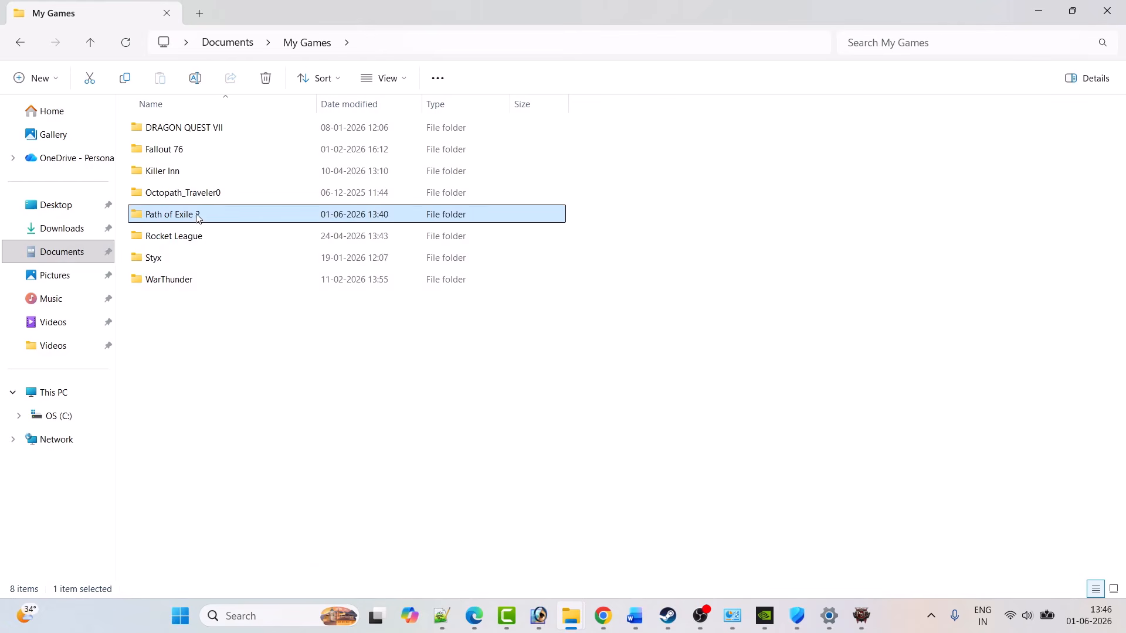
double_click(204, 218)
Step: Set renderer_type to DirectX11 in poe2_production_Config using Notepad, save and close the file, and return to Steam
click(196, 194)
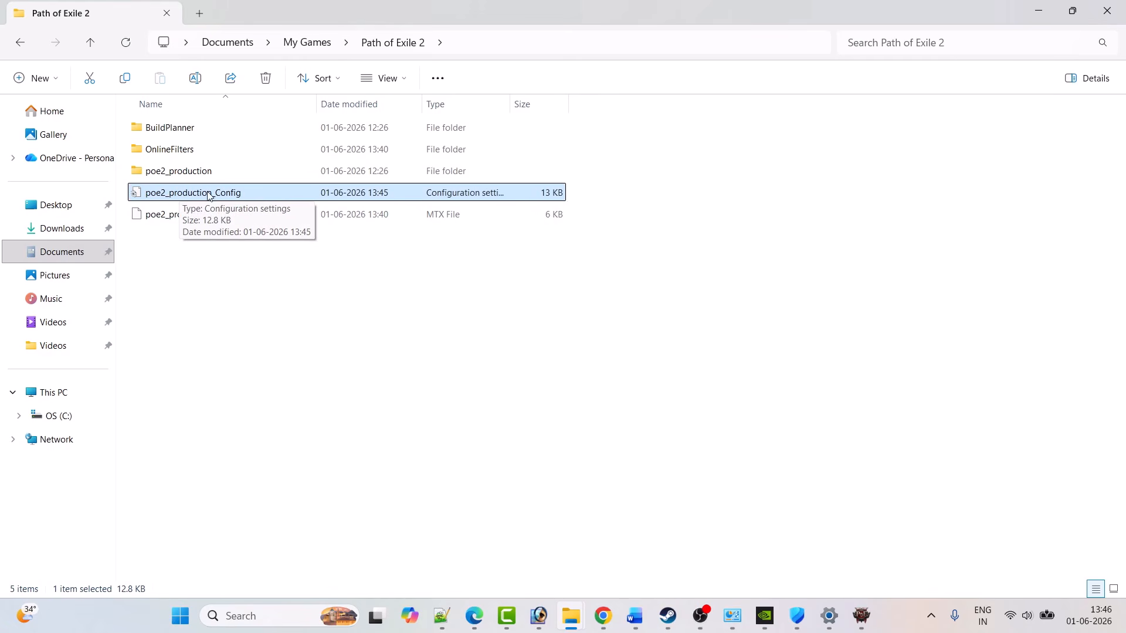
right_click(229, 193)
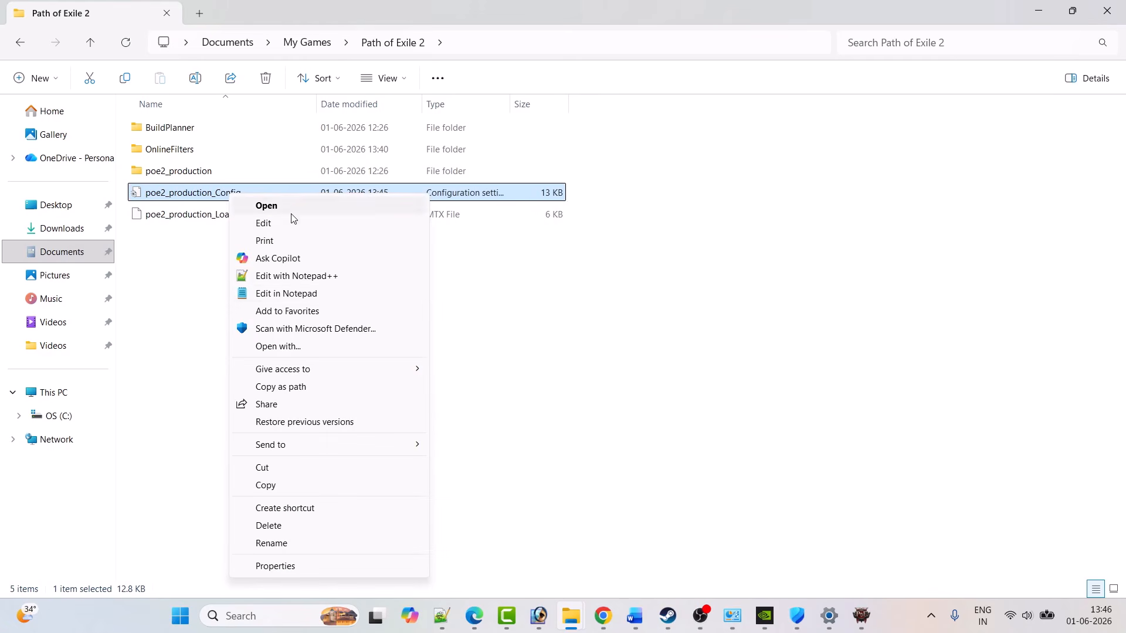
click(296, 293)
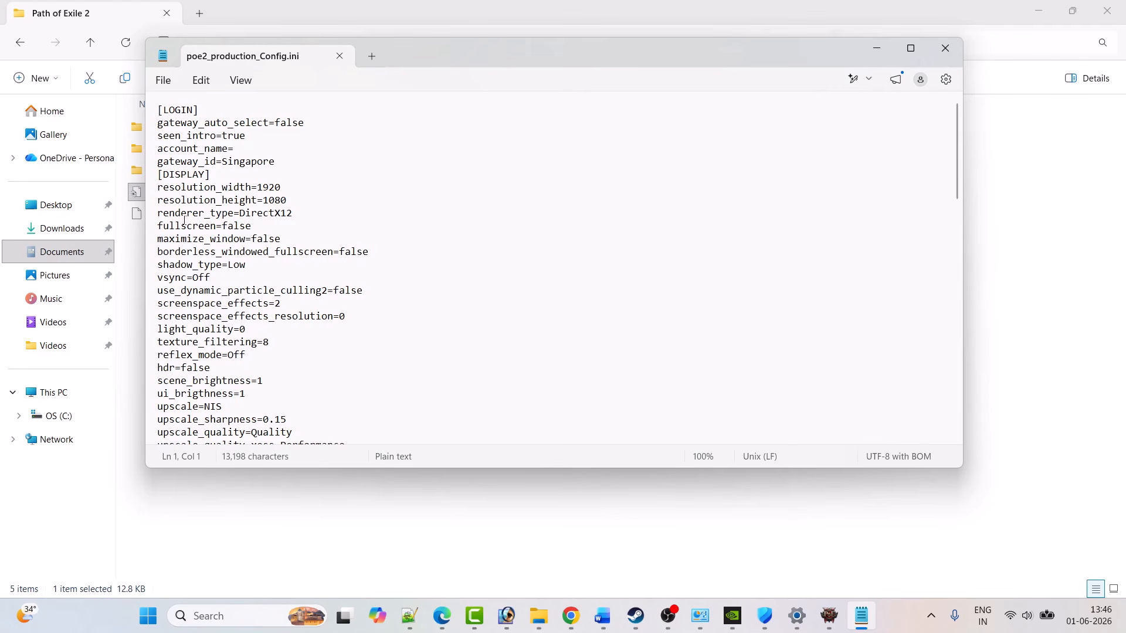
click(293, 212)
click(163, 81)
click(181, 228)
click(945, 48)
key(alt+Tab)
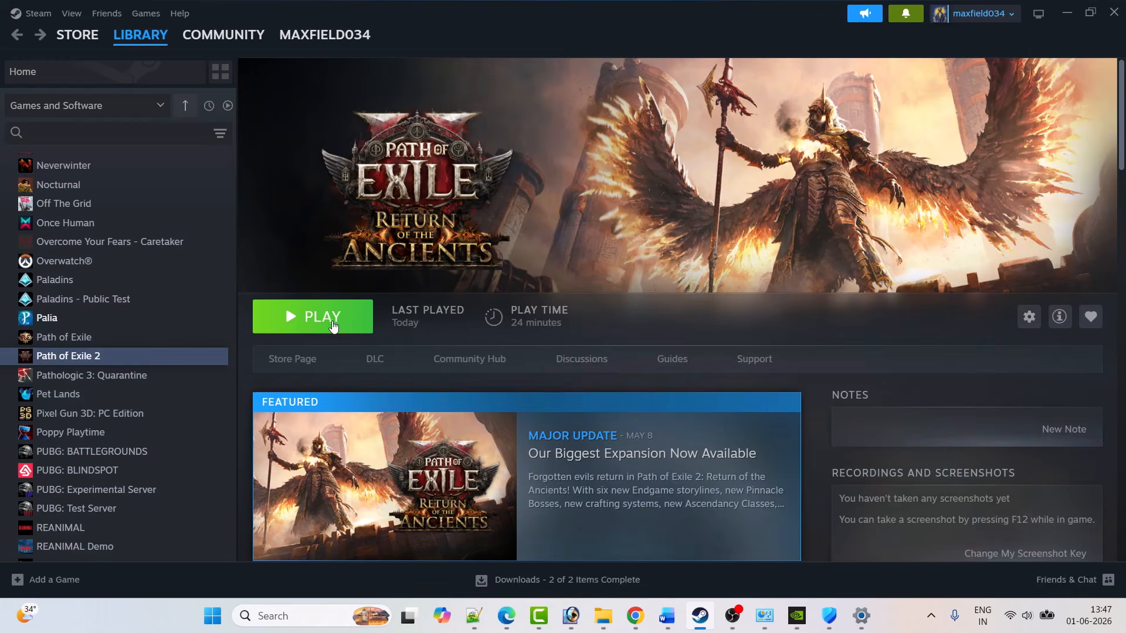
Step: Reopen poe2_production_Config from File Explorer in Notepad, set renderer_type to Vulkan, save and close it, and return to Steam
key(alt+Tab)
right_click(210, 196)
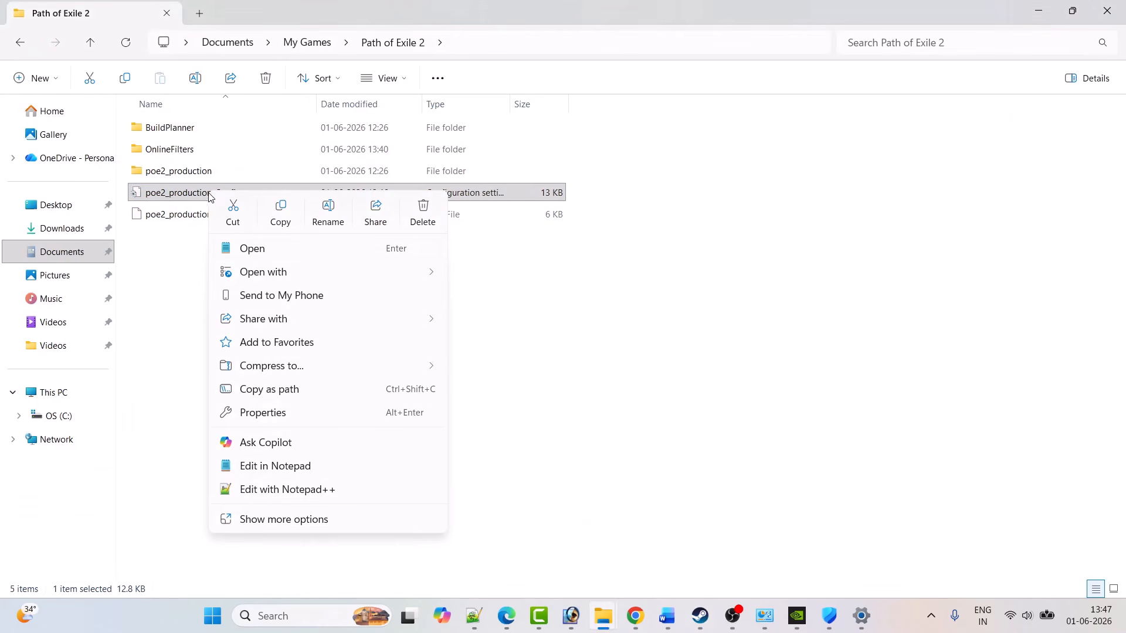
mouse_move(273, 276)
click(525, 273)
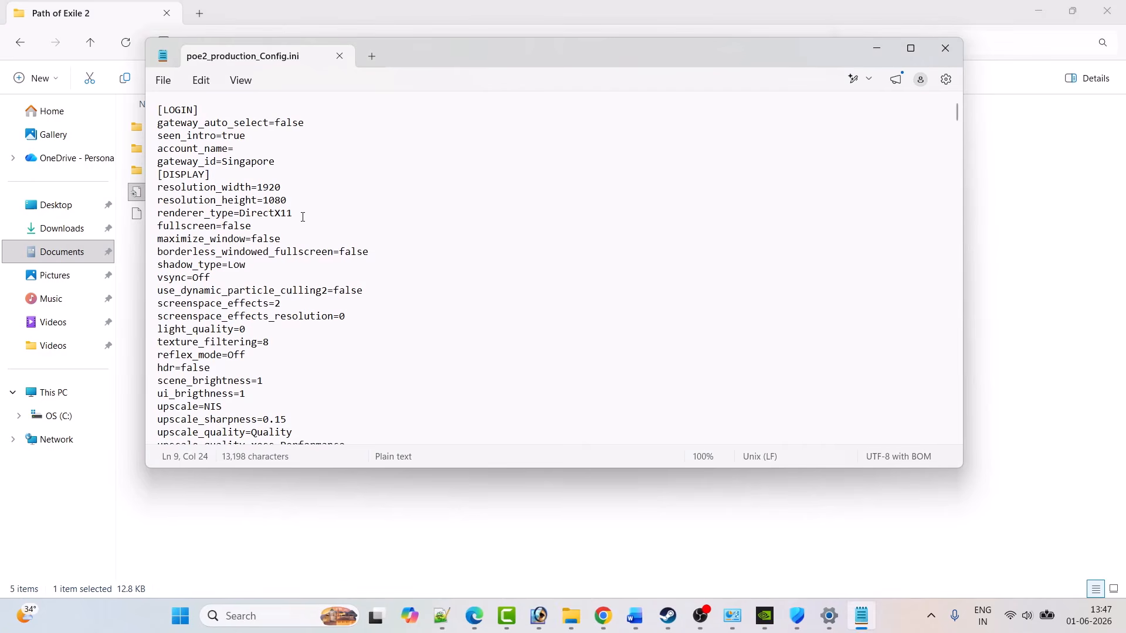
key(shift+Left)
key(shift+Left)
key(shift+Left)
key(shift+Left)
key(shift+Left)
key(shift+Left)
key(shift+Left)
key(shift+Left)
key(shift+Left)
text(Vulkan)
click(163, 80)
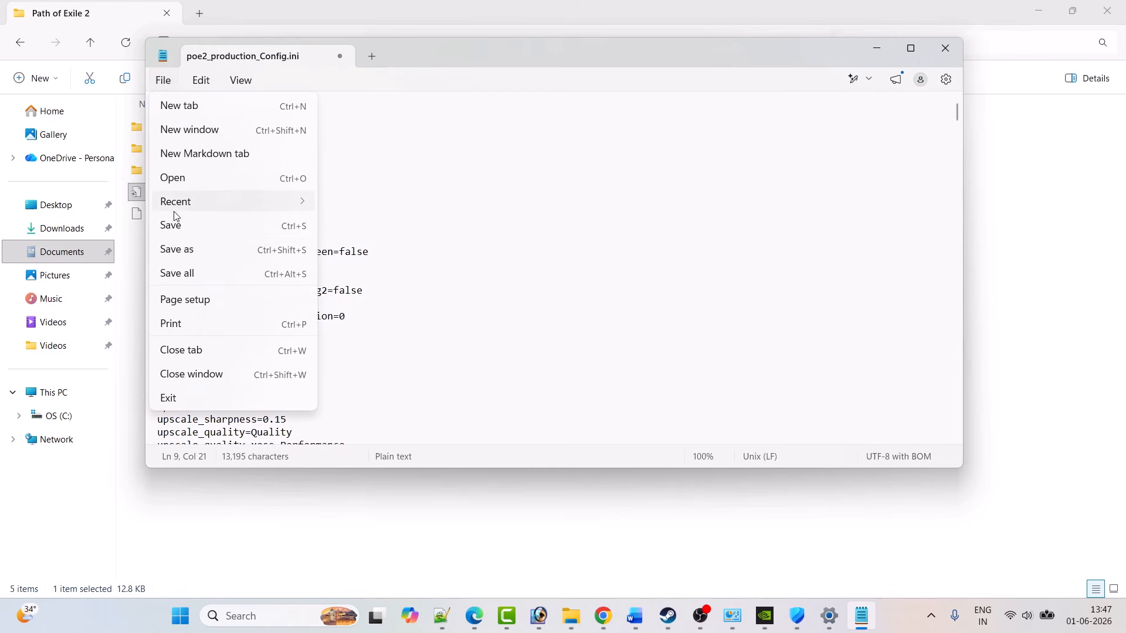
click(174, 226)
click(947, 49)
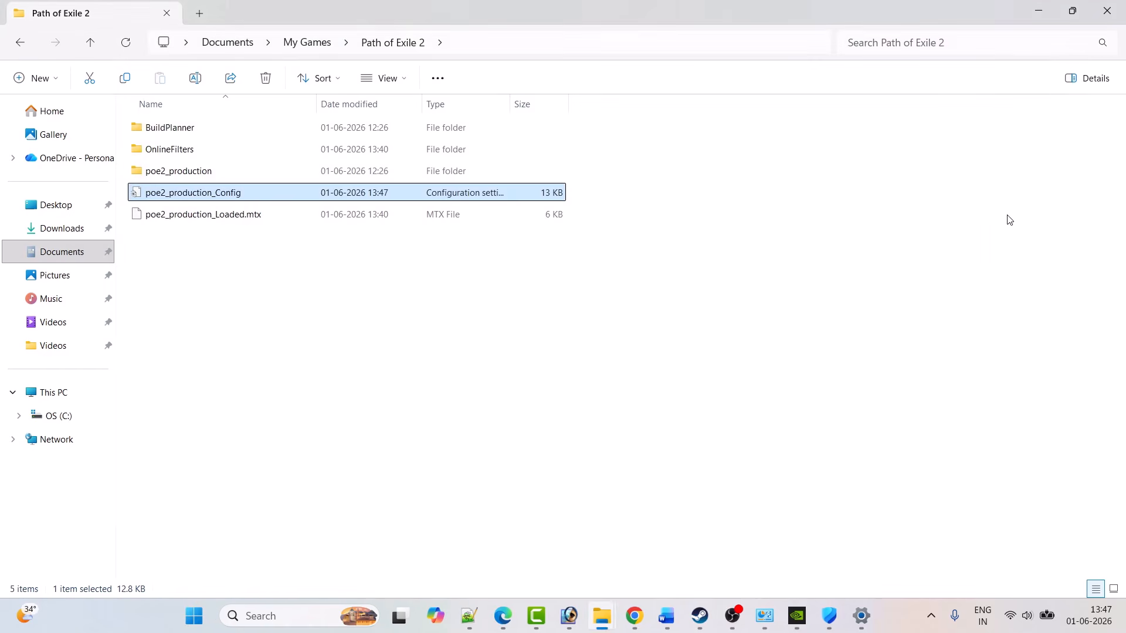
key(alt+Tab)
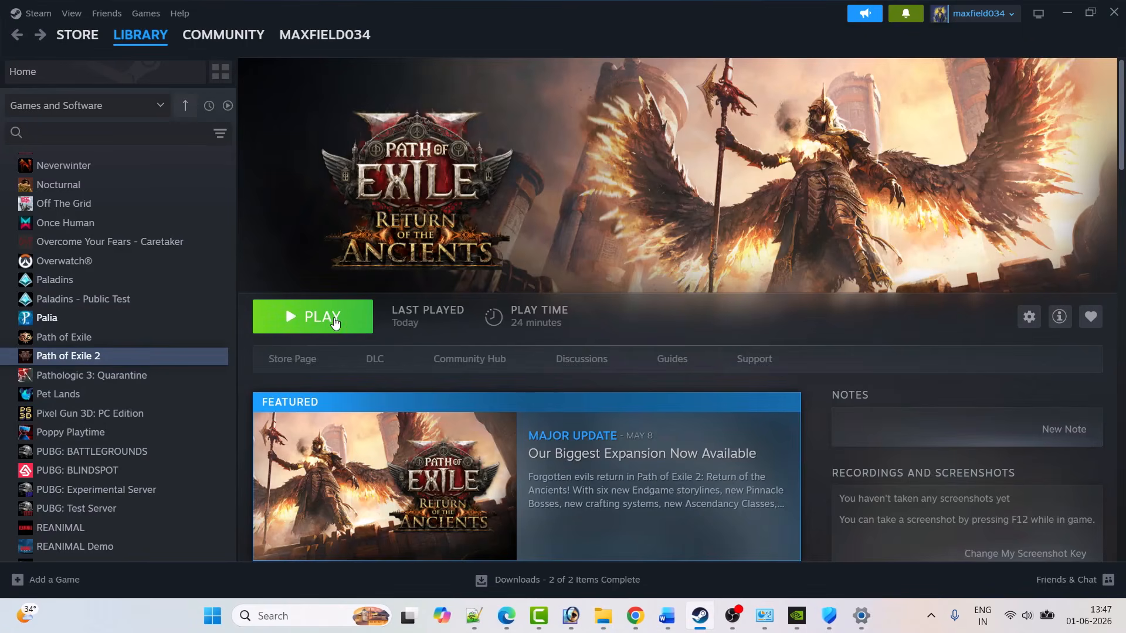
Step: Reopen poe2_production_Config from File Explorer in Notepad and set renderer_type to DirectX12
key(alt+Tab)
right_click(221, 196)
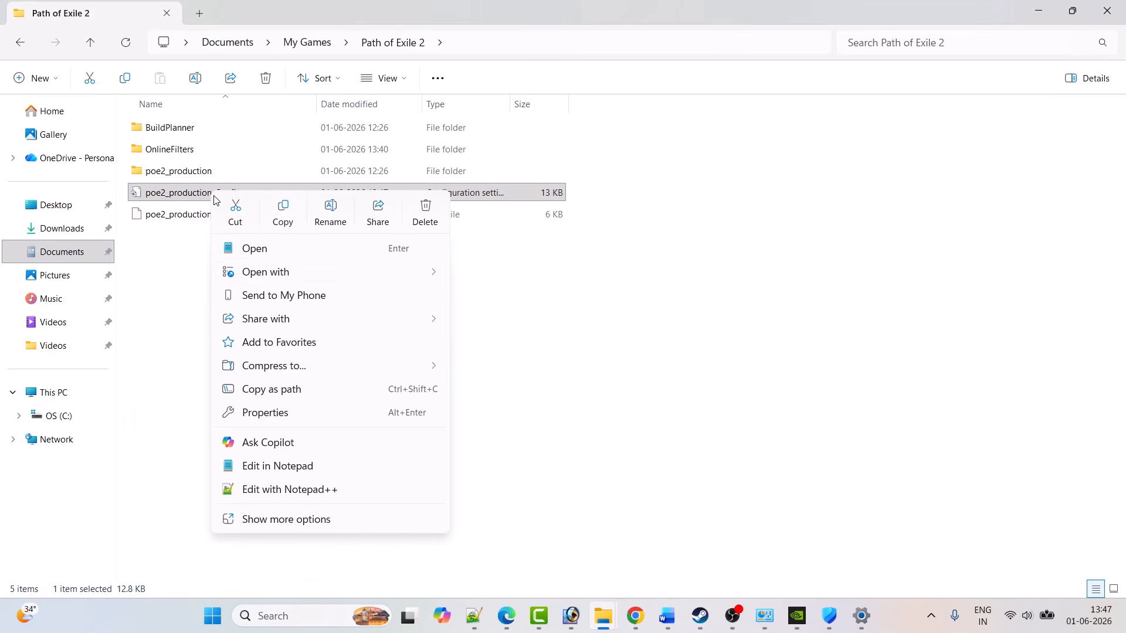
mouse_move(280, 277)
click(498, 273)
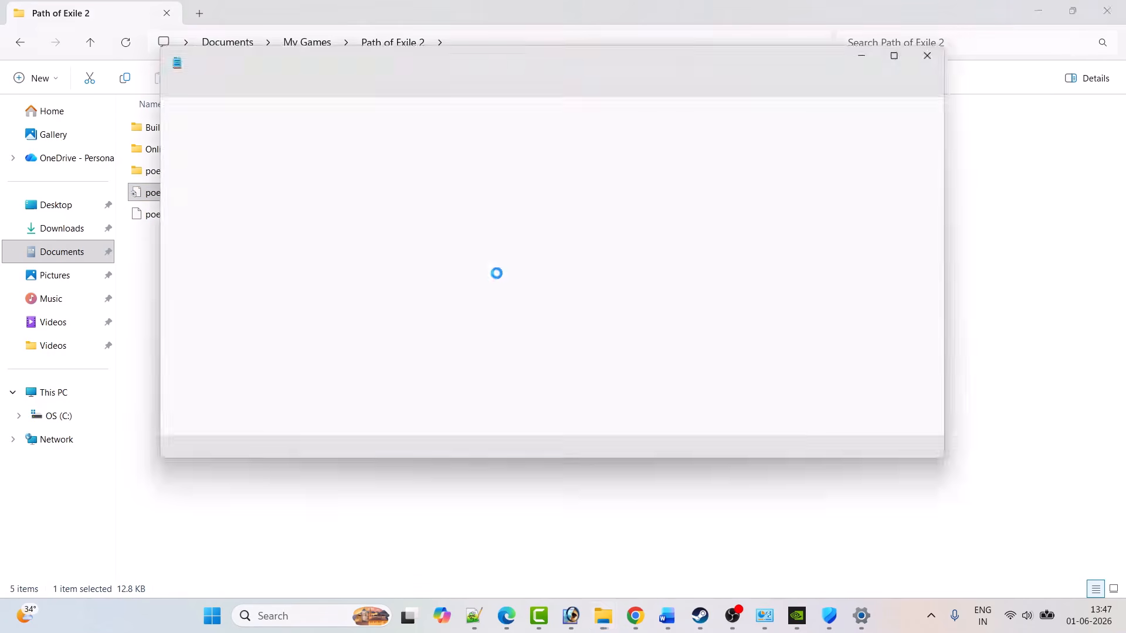
drag(275, 213, 242, 214)
text(DirectX12)
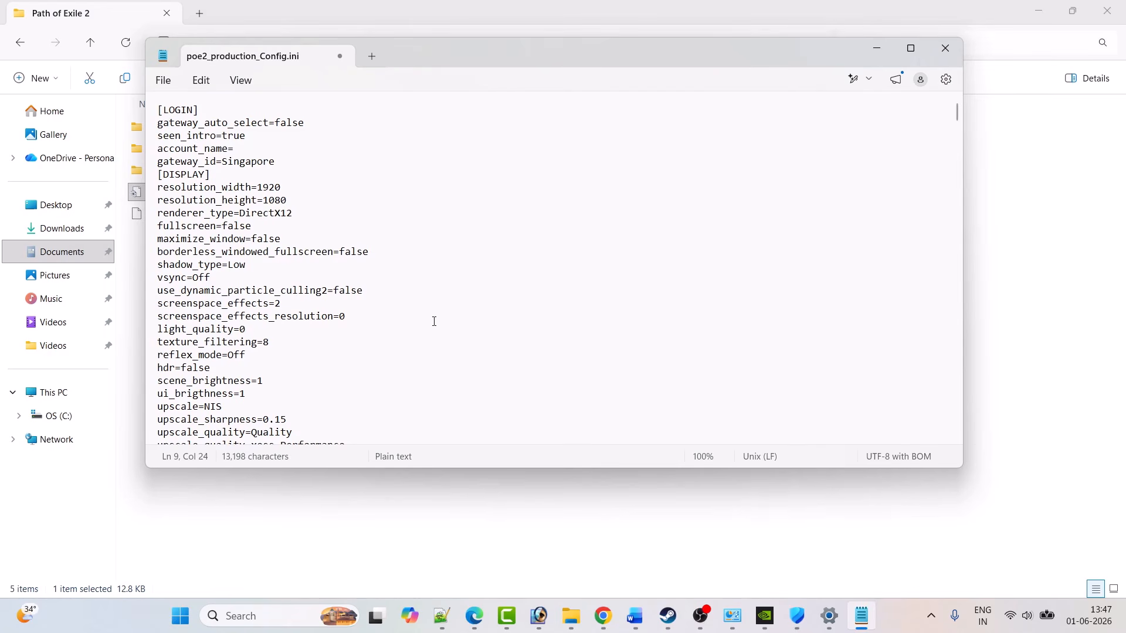
Step: Find "multi" in poe2_production_Config.ini, set engine_multithreading_mode to enabled, then save and close the file
key(ctrl+f)
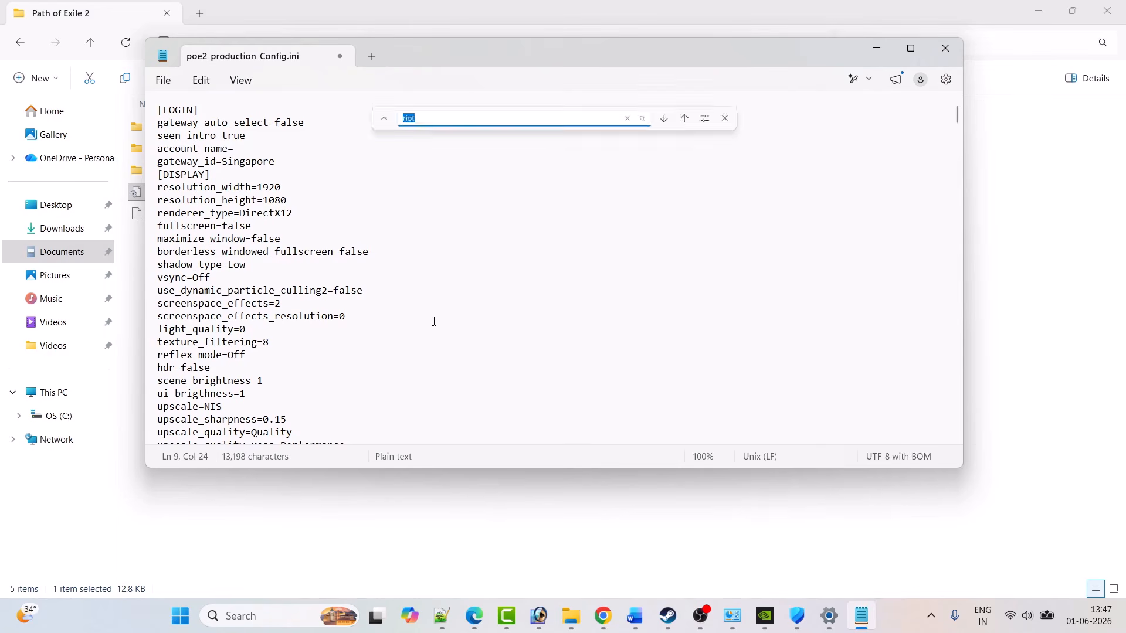
text(multi)
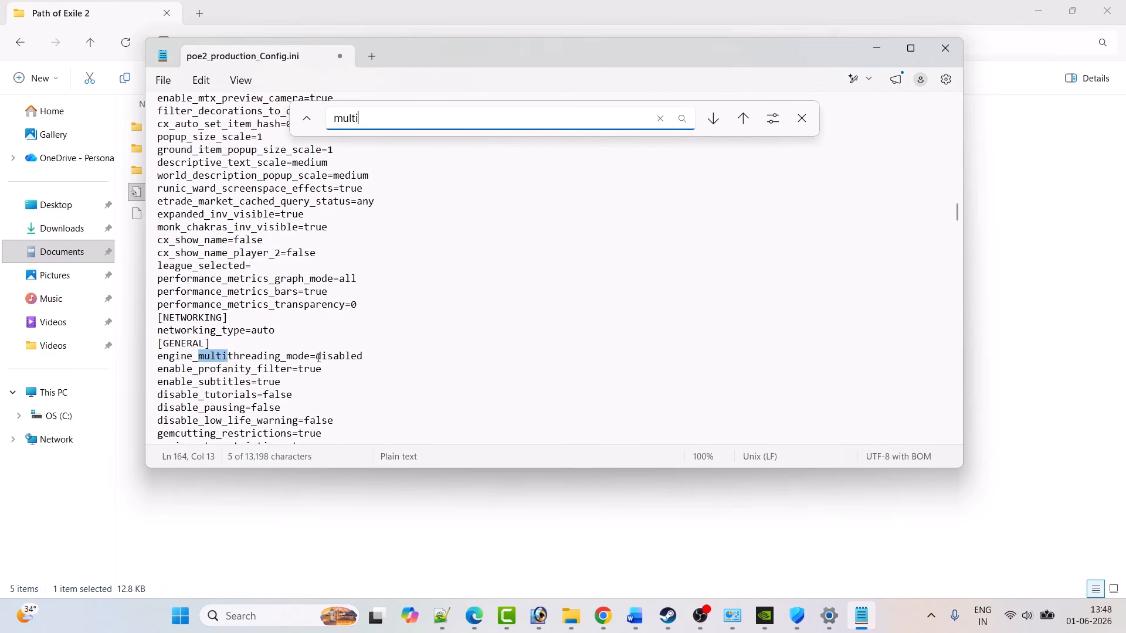
drag(317, 357, 365, 357)
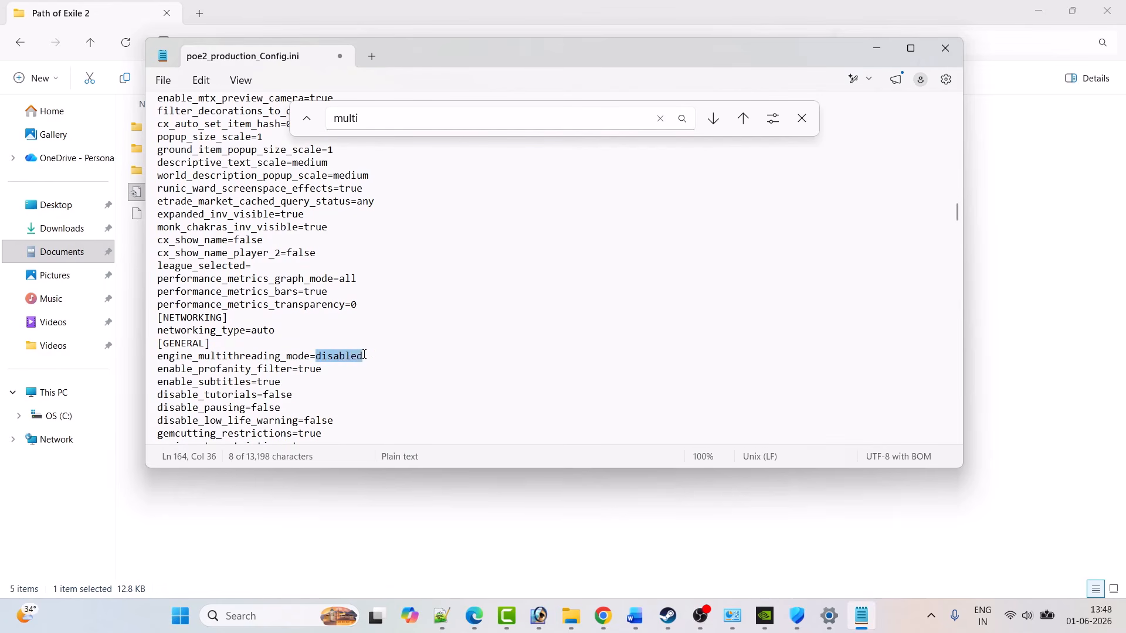
text(enabled)
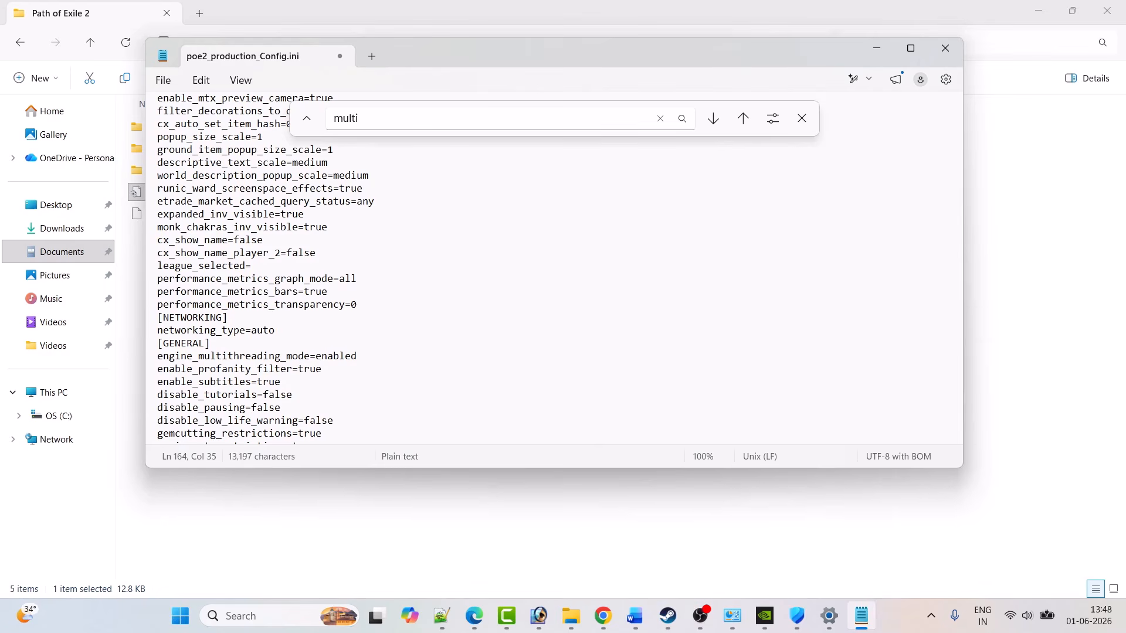
key(Escape)
click(165, 81)
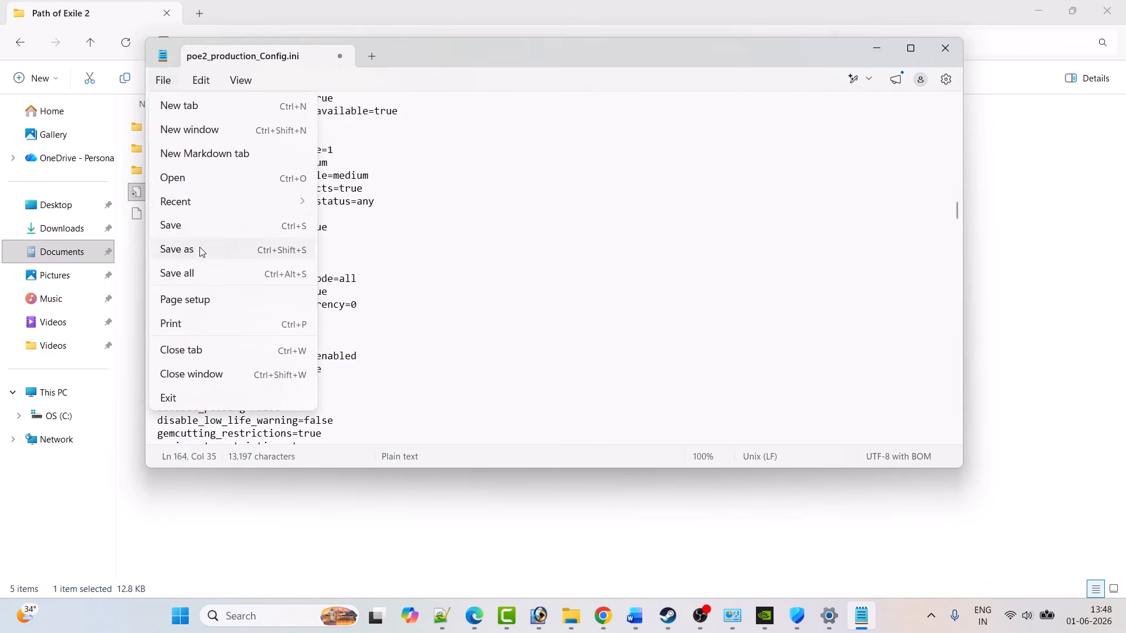
click(199, 228)
click(945, 48)
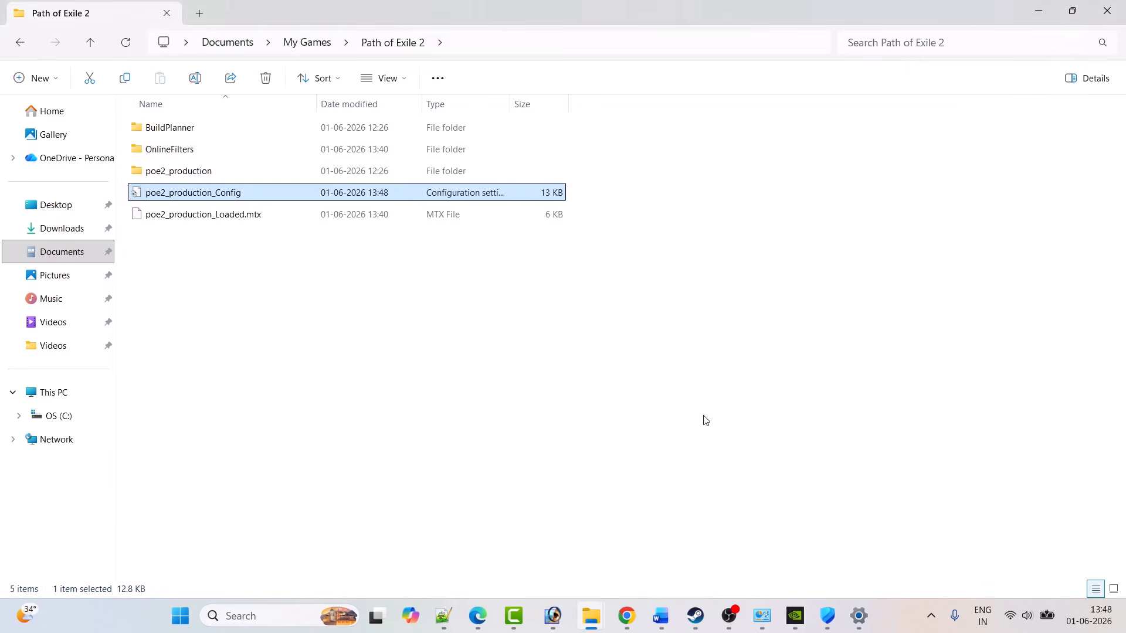
Step: Switch to Steam, view the Installed Files properties of Path of Exile 2 with the file verification option, and close them
click(700, 615)
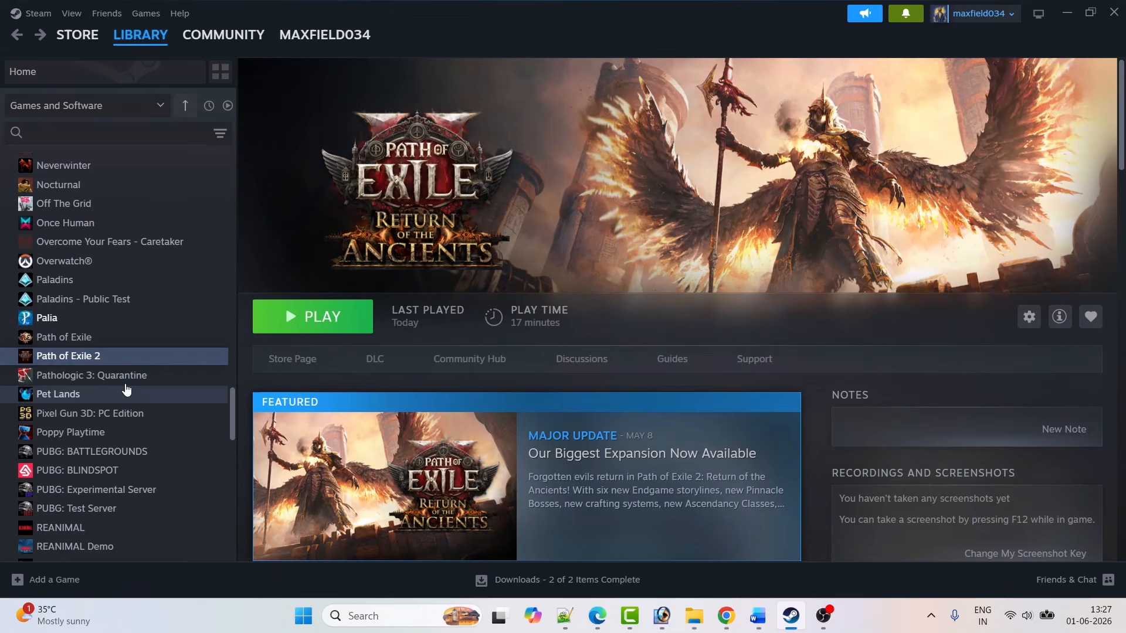
right_click(106, 360)
click(165, 485)
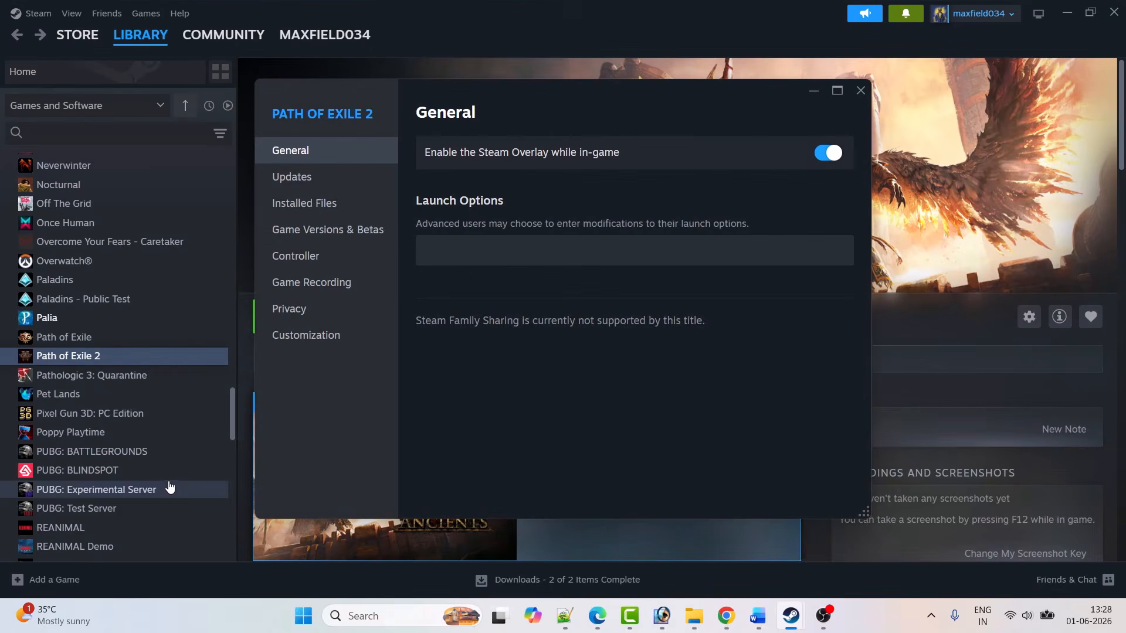
click(328, 217)
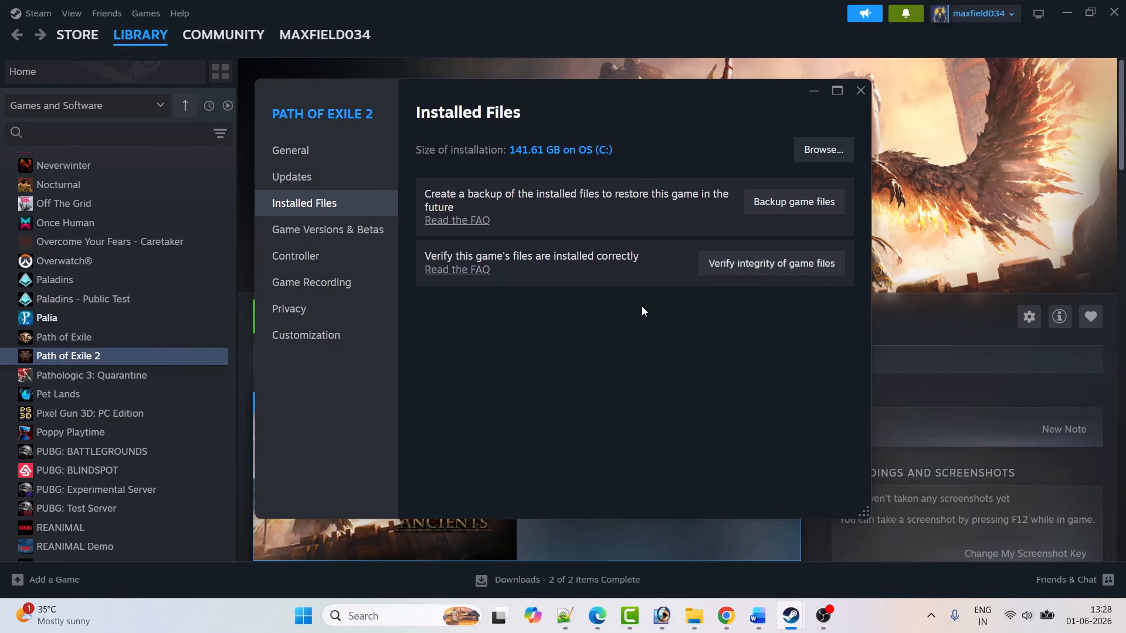
click(861, 90)
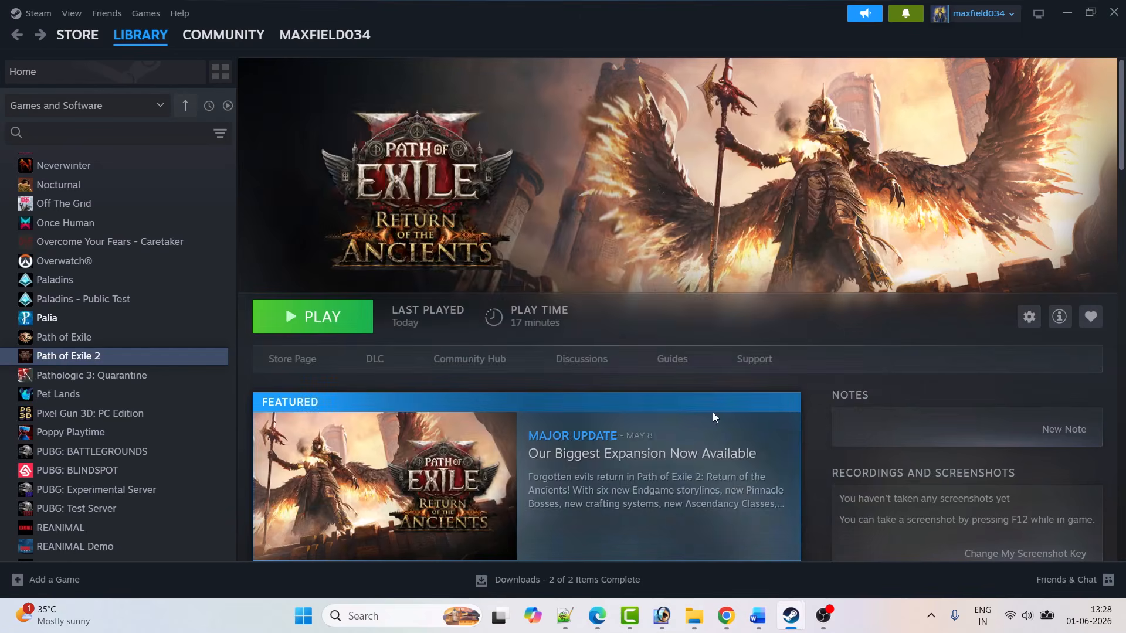
Step: Switch to the Word document for Fix 4, and open Power Options under Hardware and Sound in Control Panel
key(alt+Tab)
scroll(391, 286, down, 1)
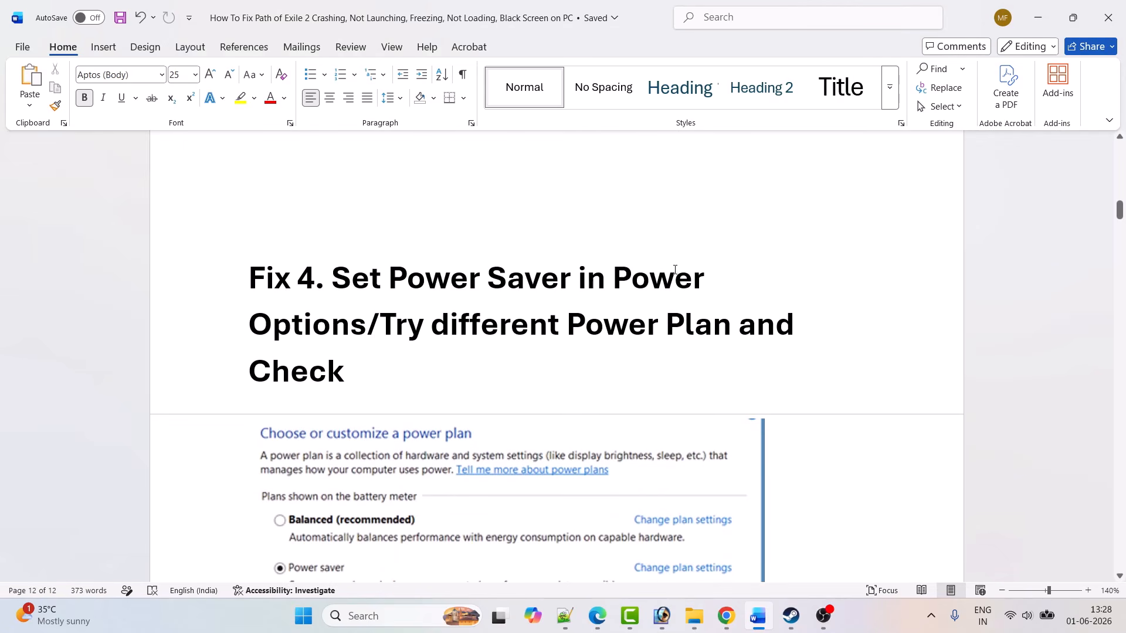
scroll(528, 282, down, 1)
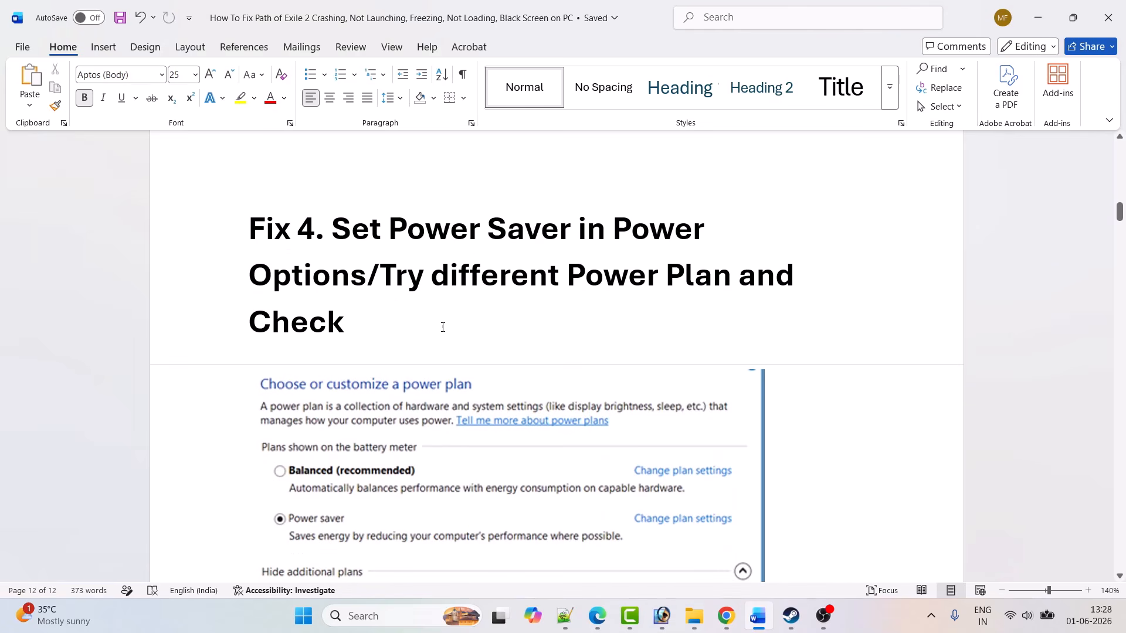
click(398, 614)
text(co)
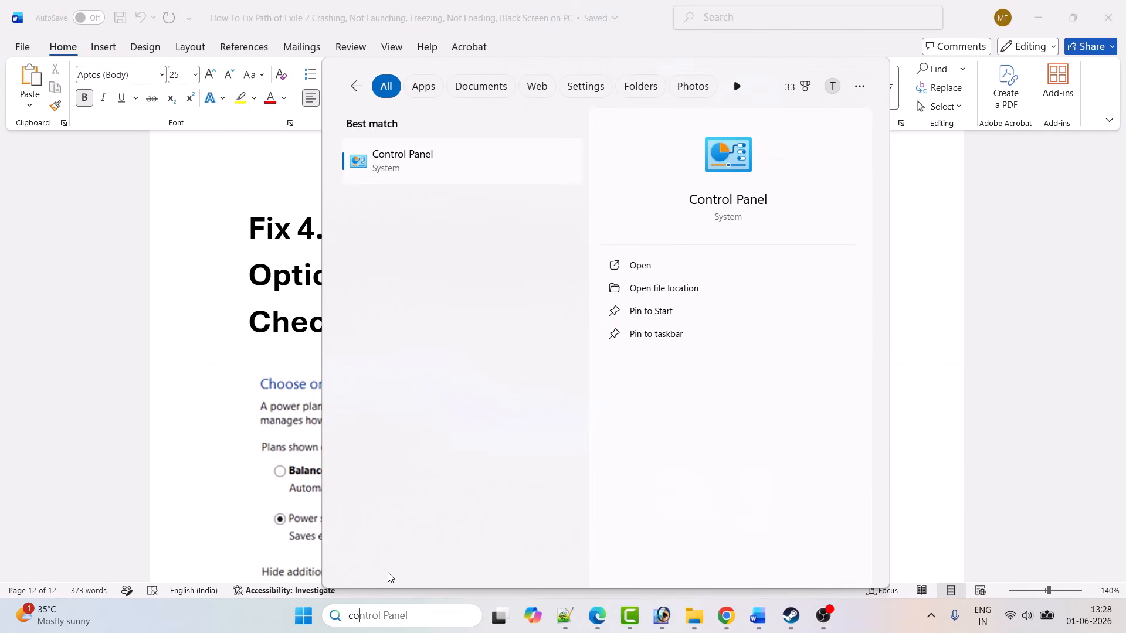
text(ntrol pane)
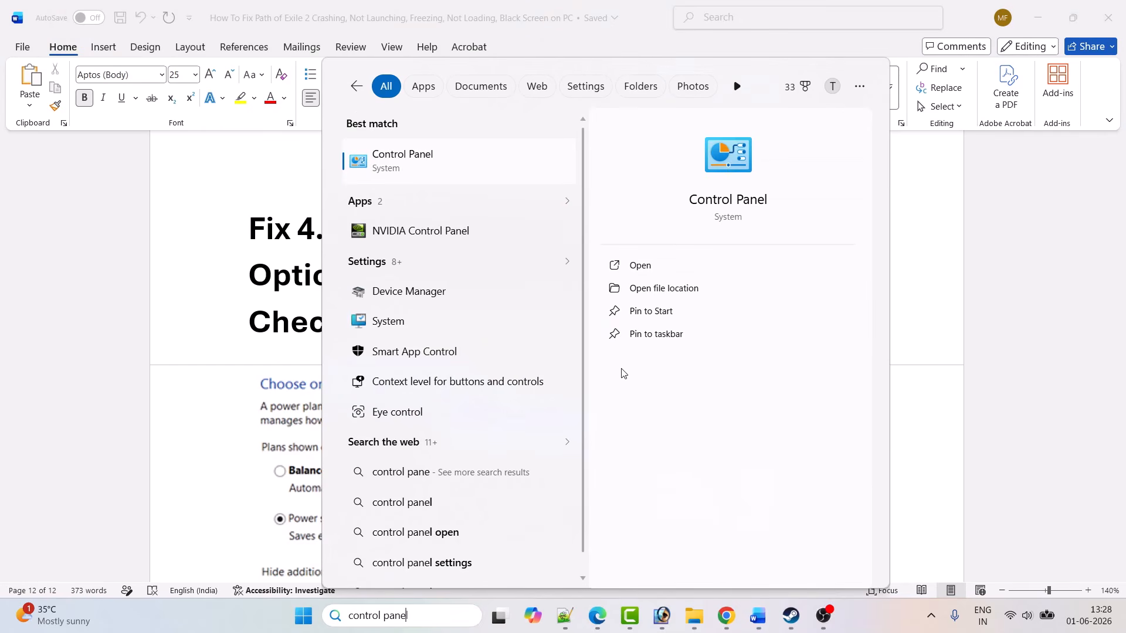
click(665, 269)
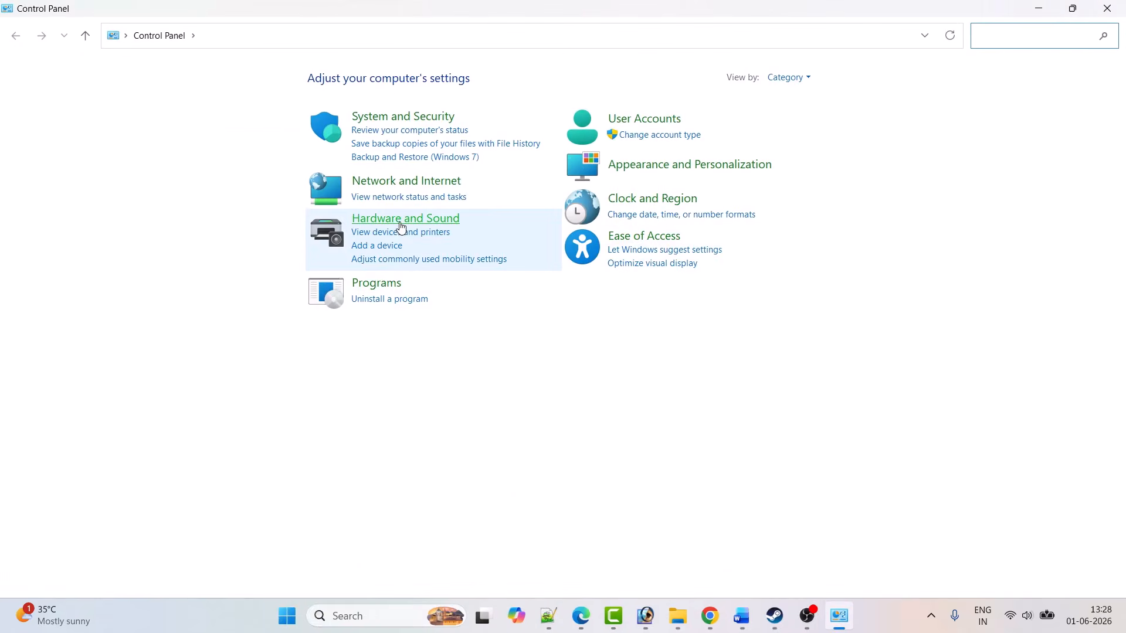
click(408, 226)
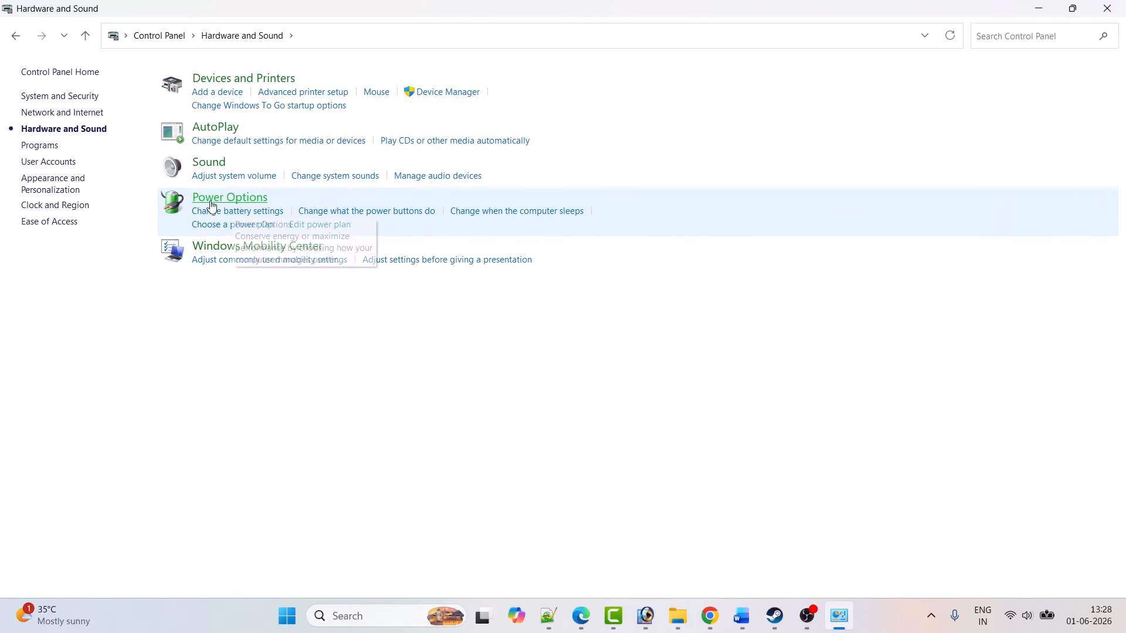
click(232, 203)
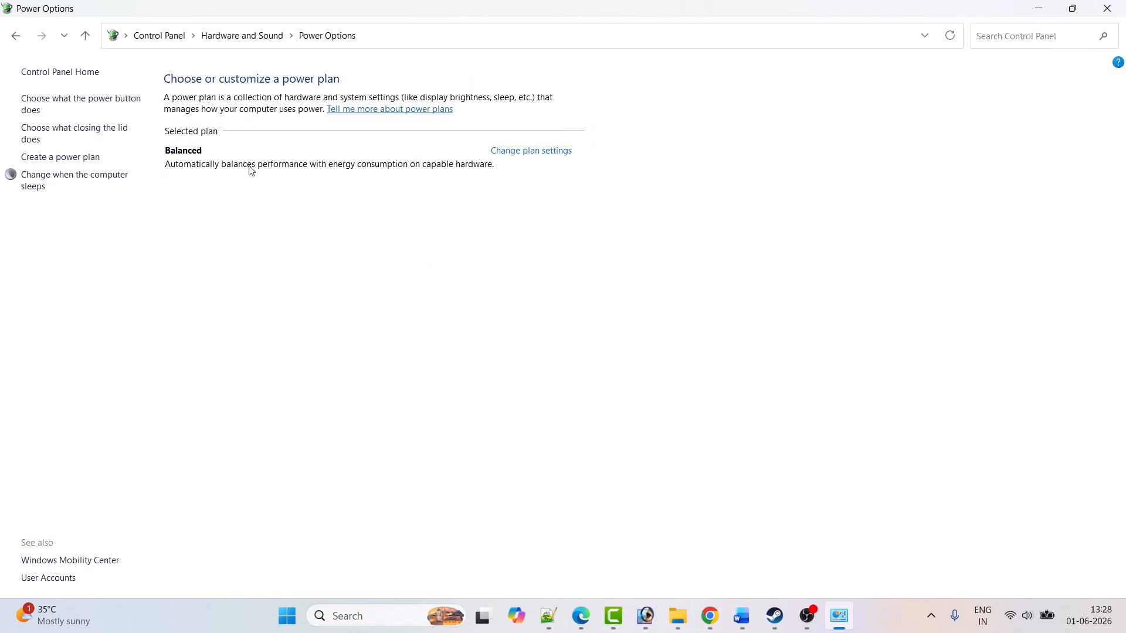
Step: Return to the Word document, examine the power plans pictured for Fix 4, glance at Steam, and read on to Fix 5
key(alt+Tab)
scroll(719, 364, down, 3)
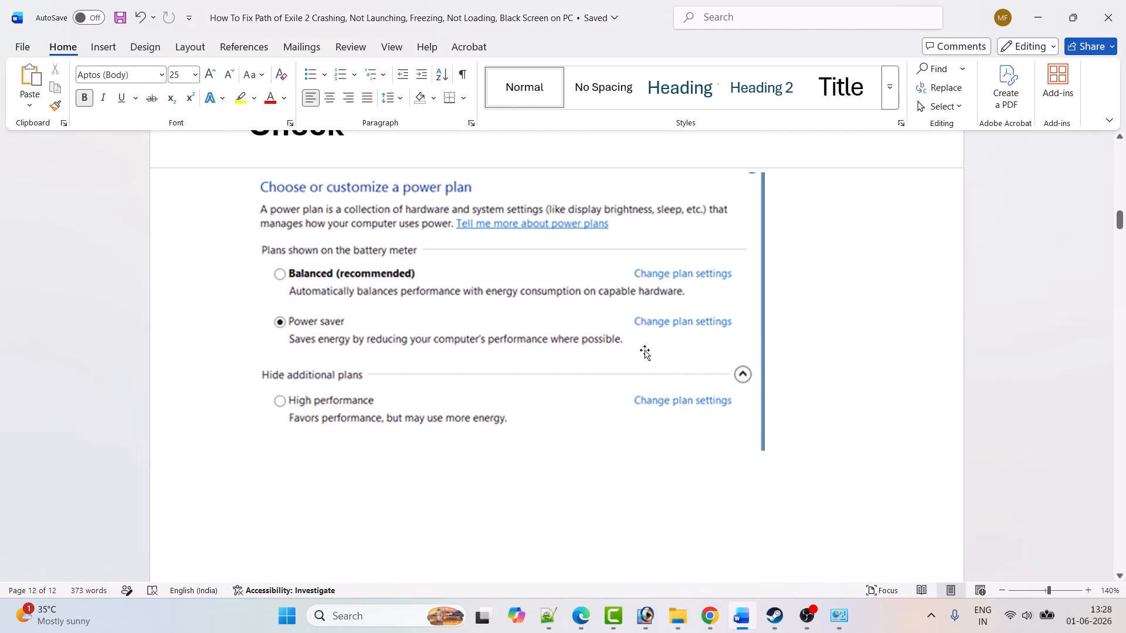
scroll(278, 346, up, 1)
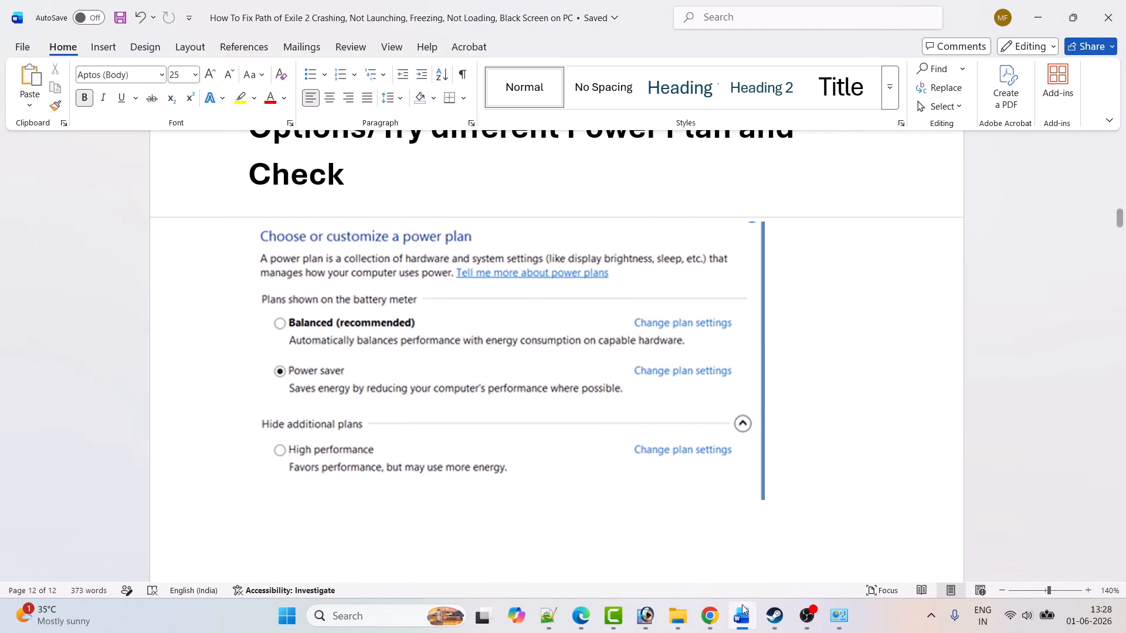
click(773, 616)
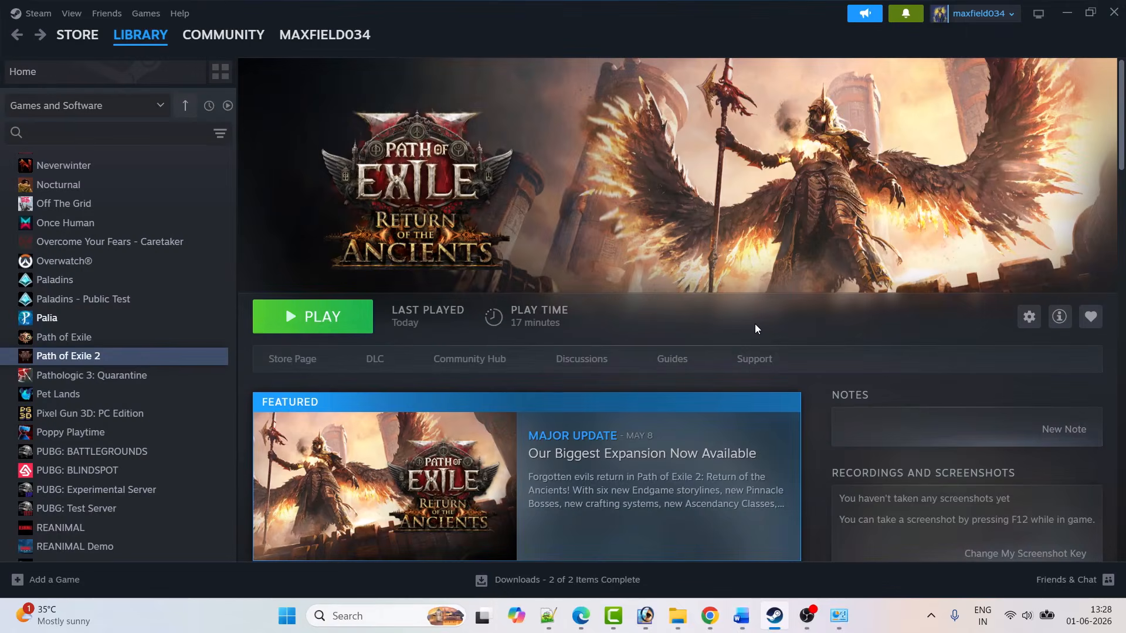
key(alt+Tab)
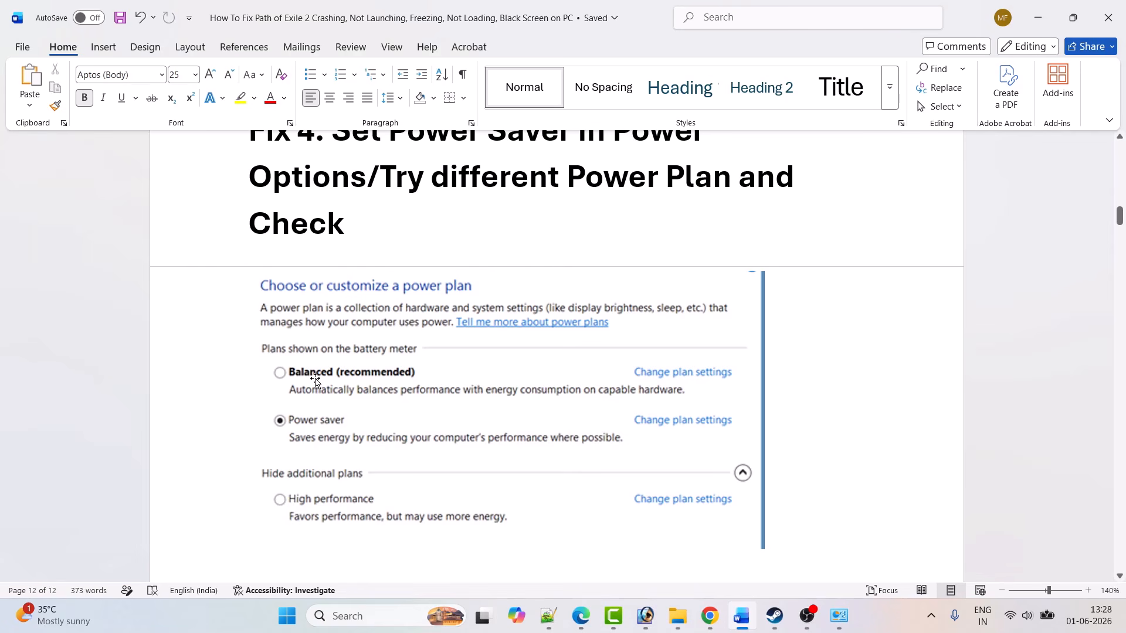
scroll(436, 310, down, 8)
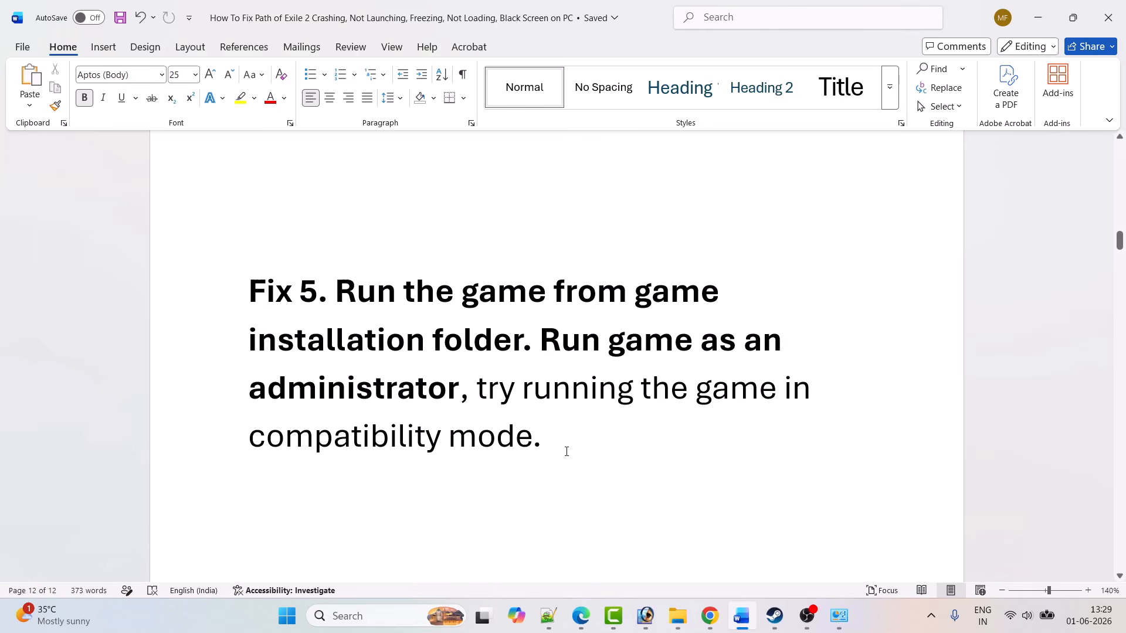
Step: Switch to Steam and open the Path of Exile 2 installation folder in a maximized File Explorer window
click(774, 615)
mouse_move(142, 38)
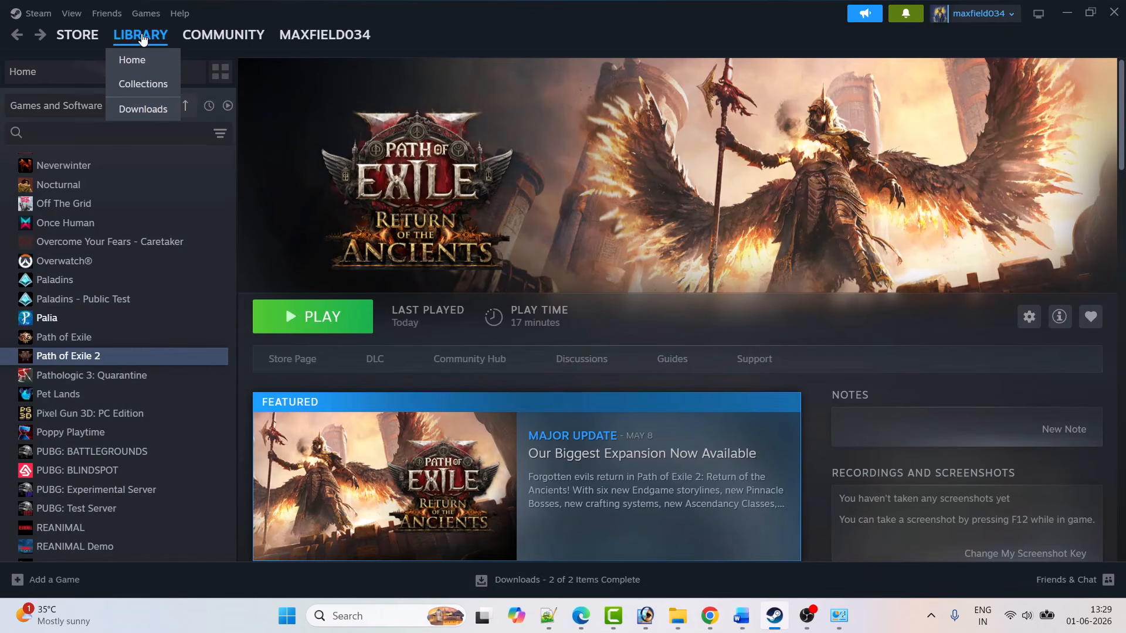
right_click(106, 356)
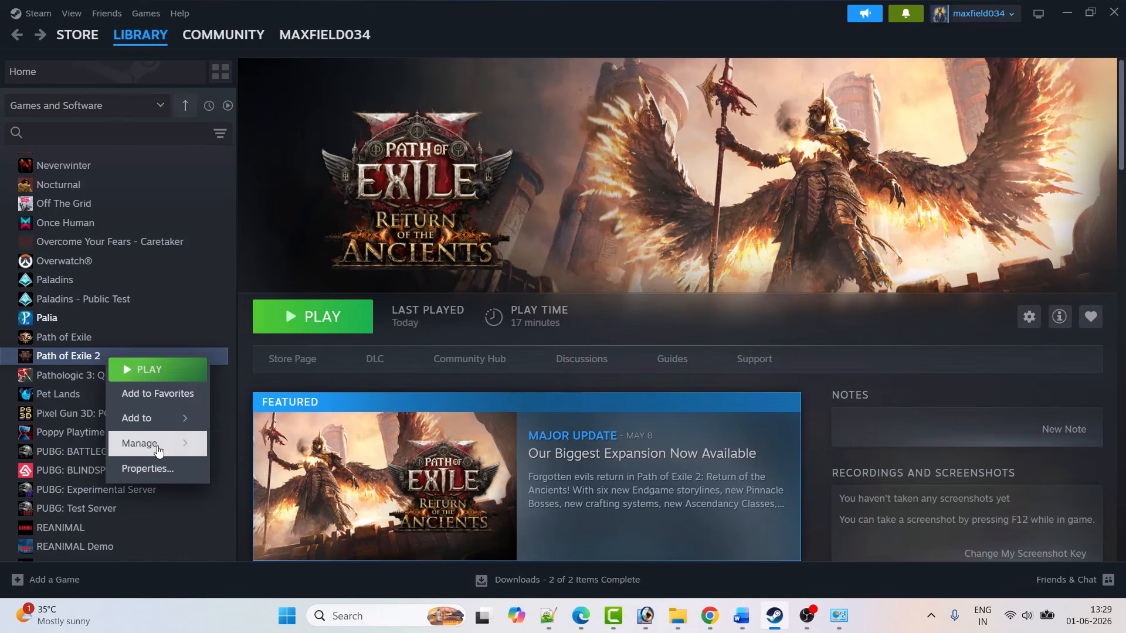
mouse_move(158, 451)
click(282, 324)
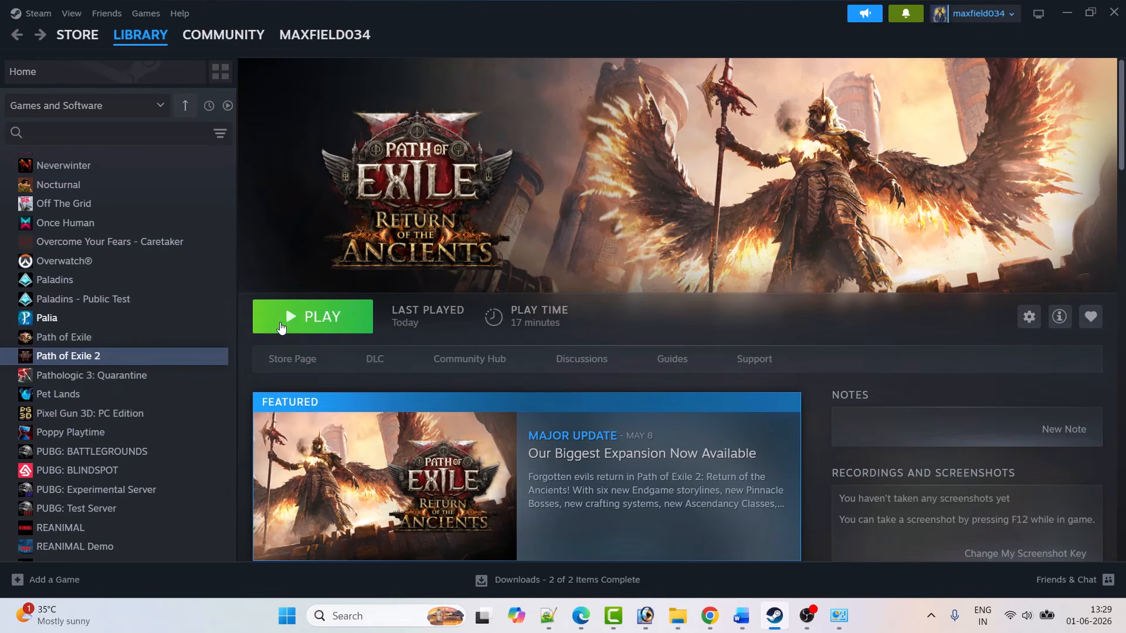
click(1065, 10)
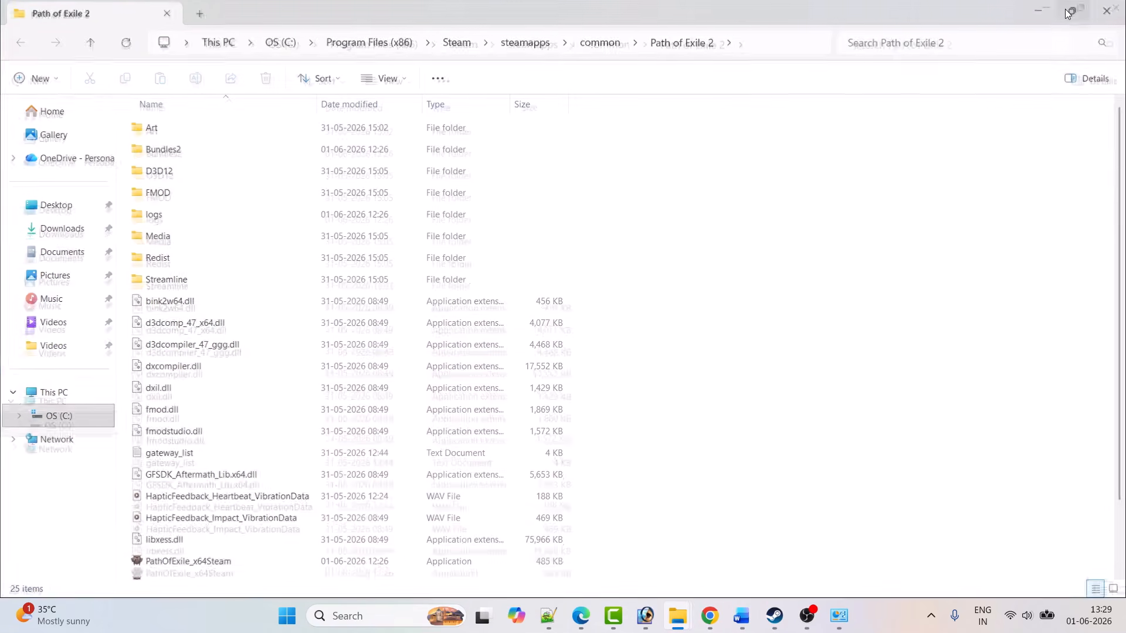
Step: In the compatibility properties of PathOfExile_x64Steam, enable running the program as an administrator and apply the change
scroll(666, 409, down, 3)
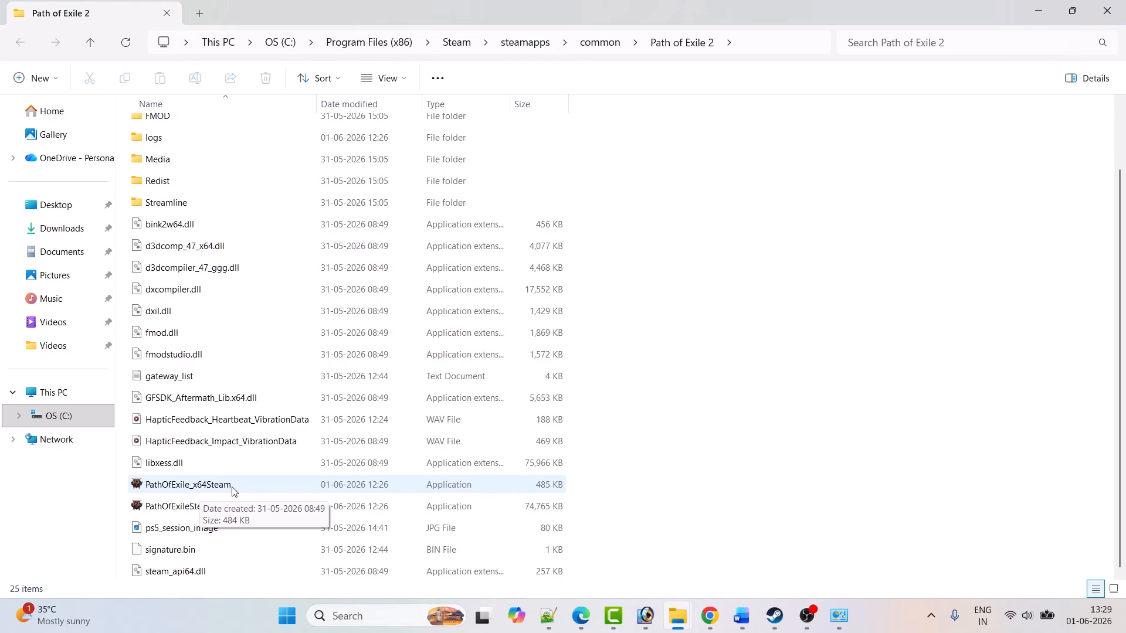
click(172, 513)
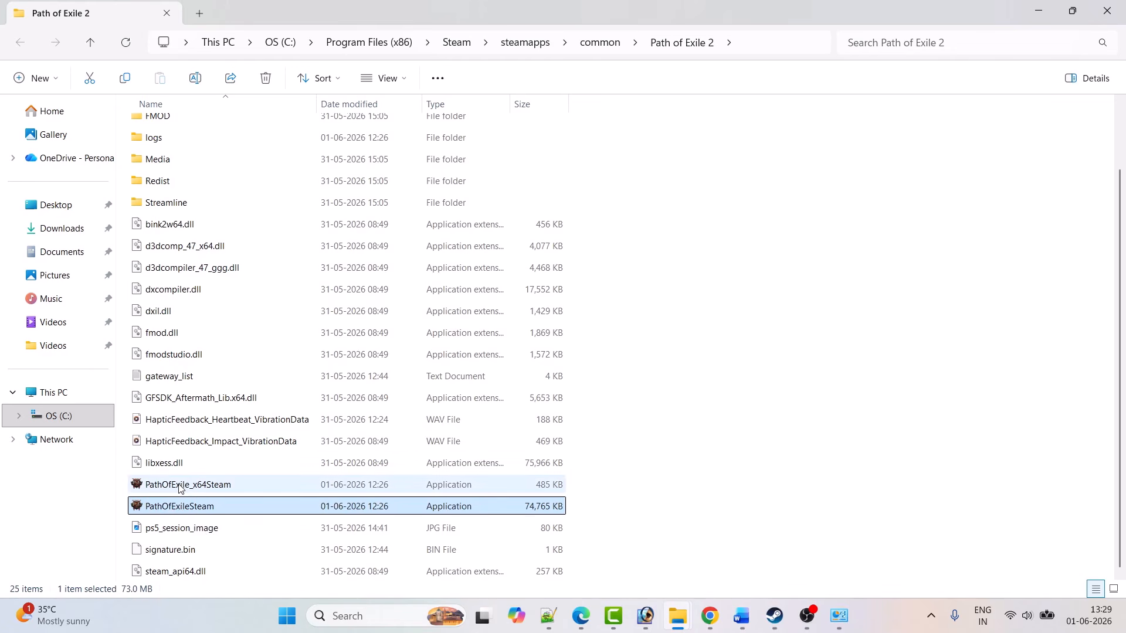
click(180, 487)
right_click(227, 489)
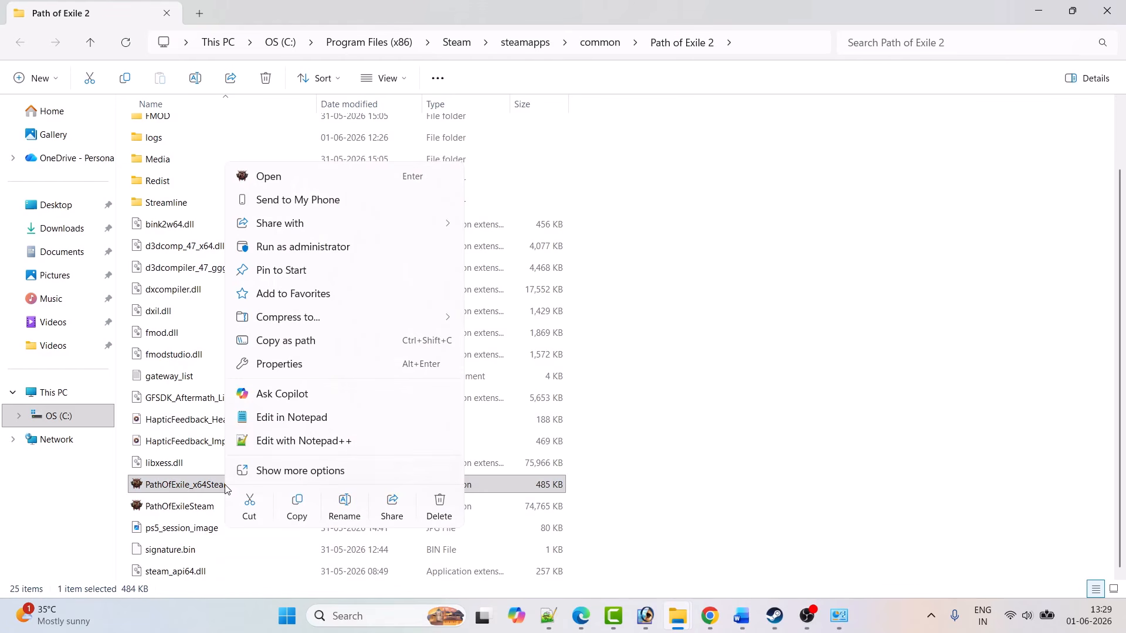
click(279, 364)
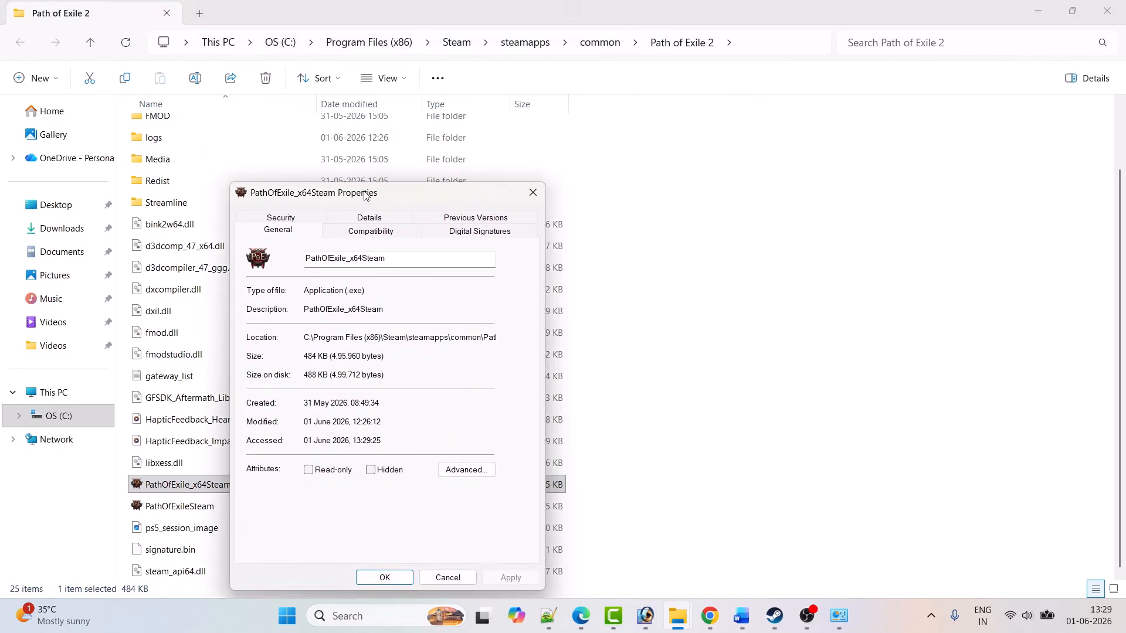
drag(375, 189, 459, 83)
click(466, 121)
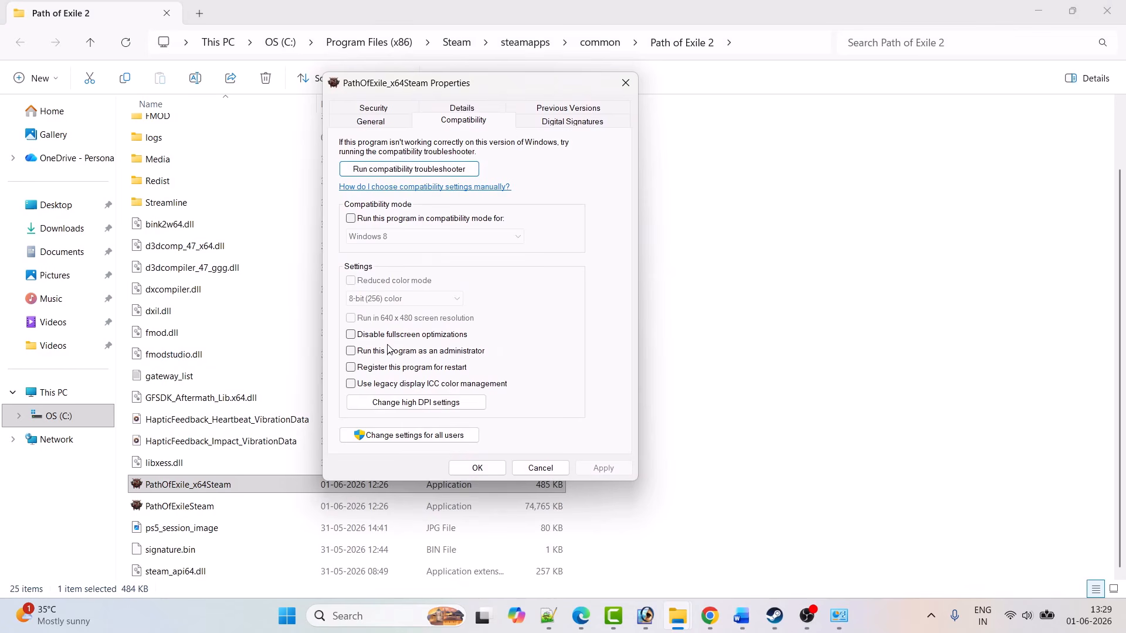
click(350, 353)
click(601, 469)
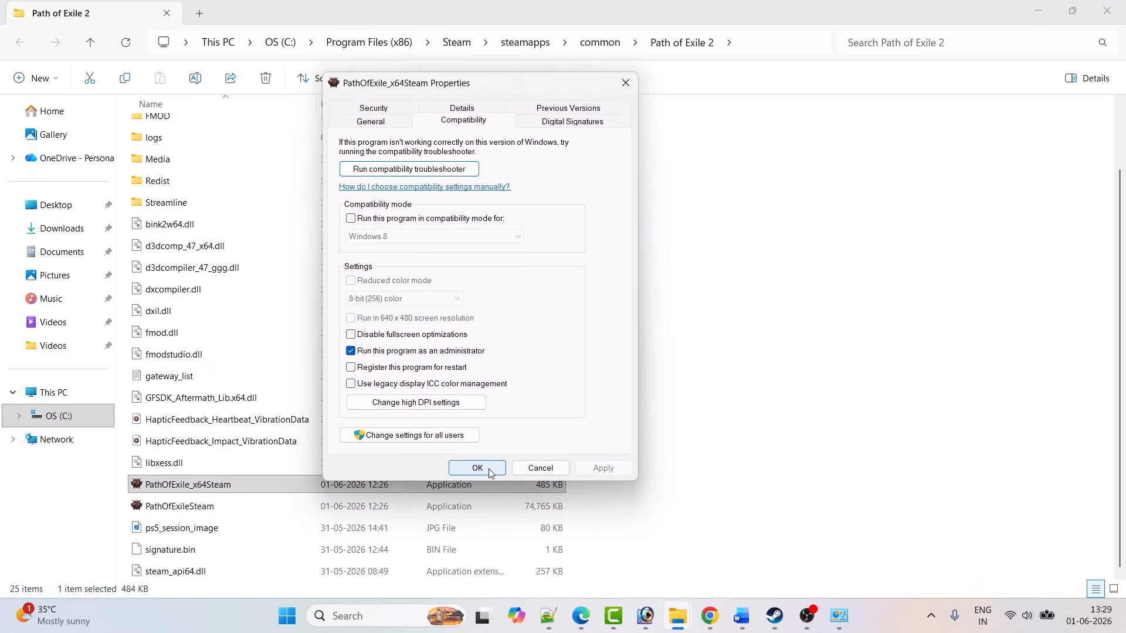
Step: Enable compatibility mode for PathOfExile_x64Steam with Windows 8 selected, and apply the change
click(174, 490)
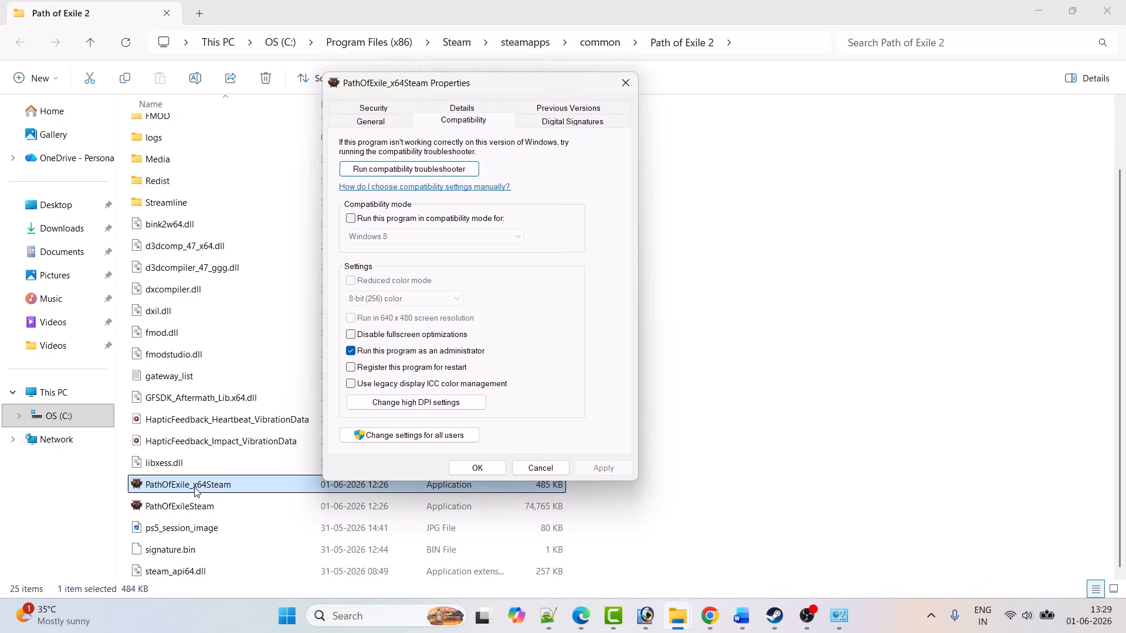
click(351, 223)
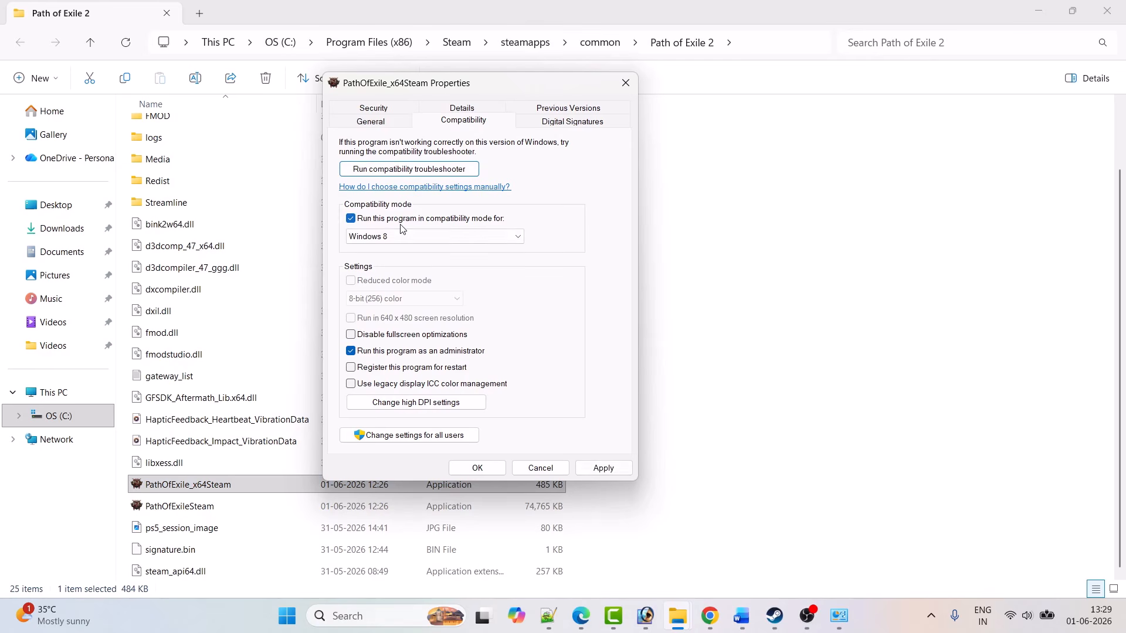
click(454, 237)
click(395, 287)
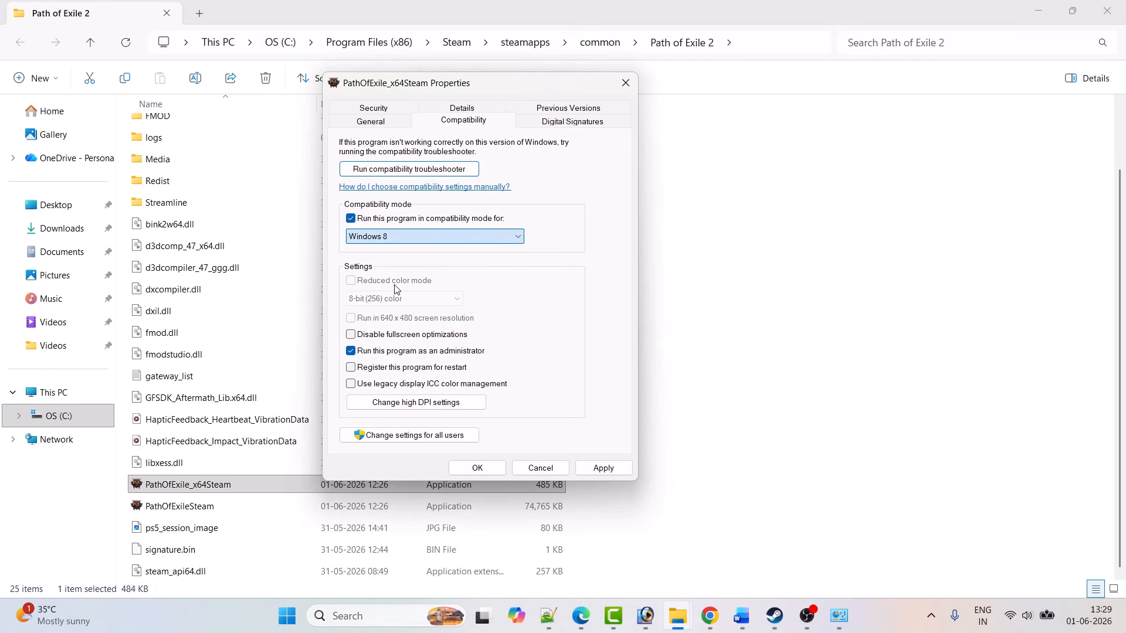
click(582, 470)
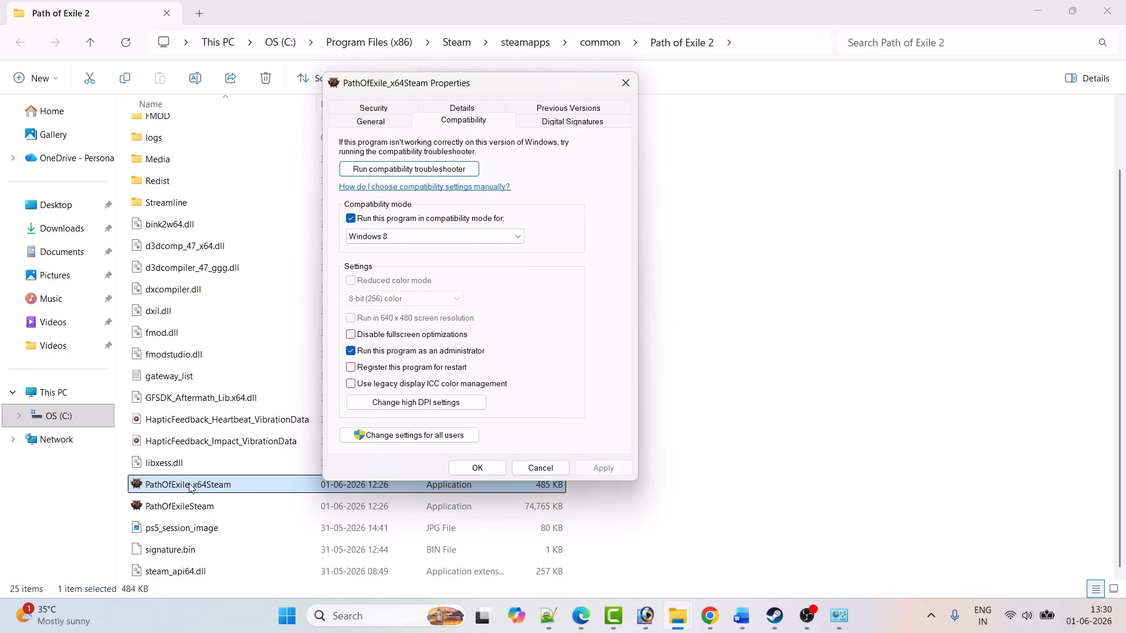
Step: Set the compatibility mode of PathOfExile_x64Steam to Windows 7 and turn on Disable fullscreen optimizations, confirming the properties
click(448, 238)
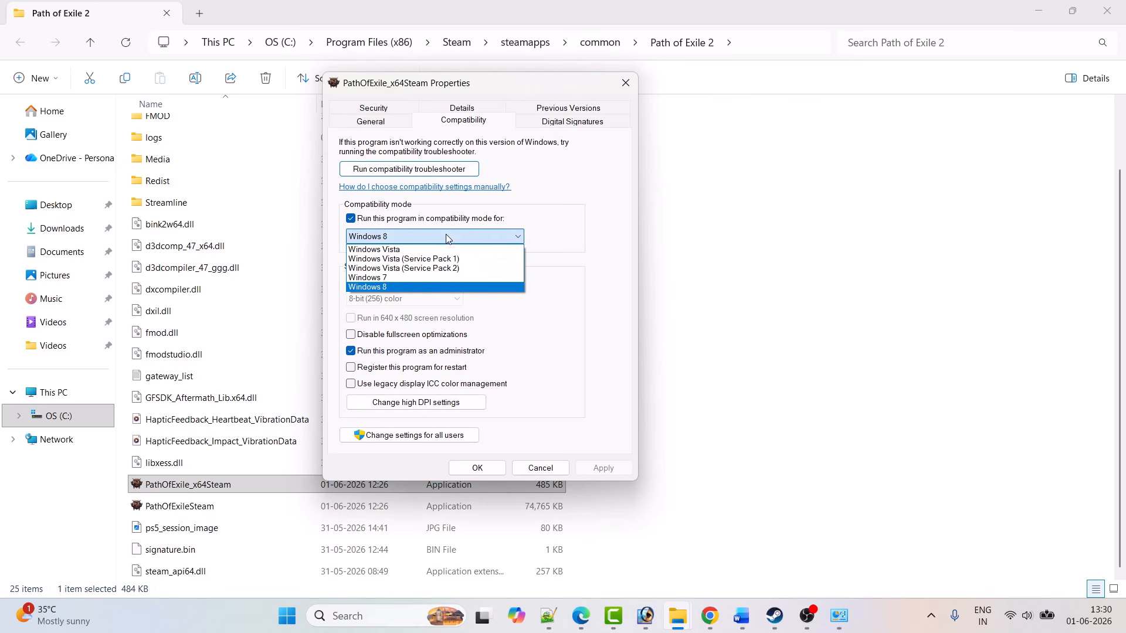
click(403, 279)
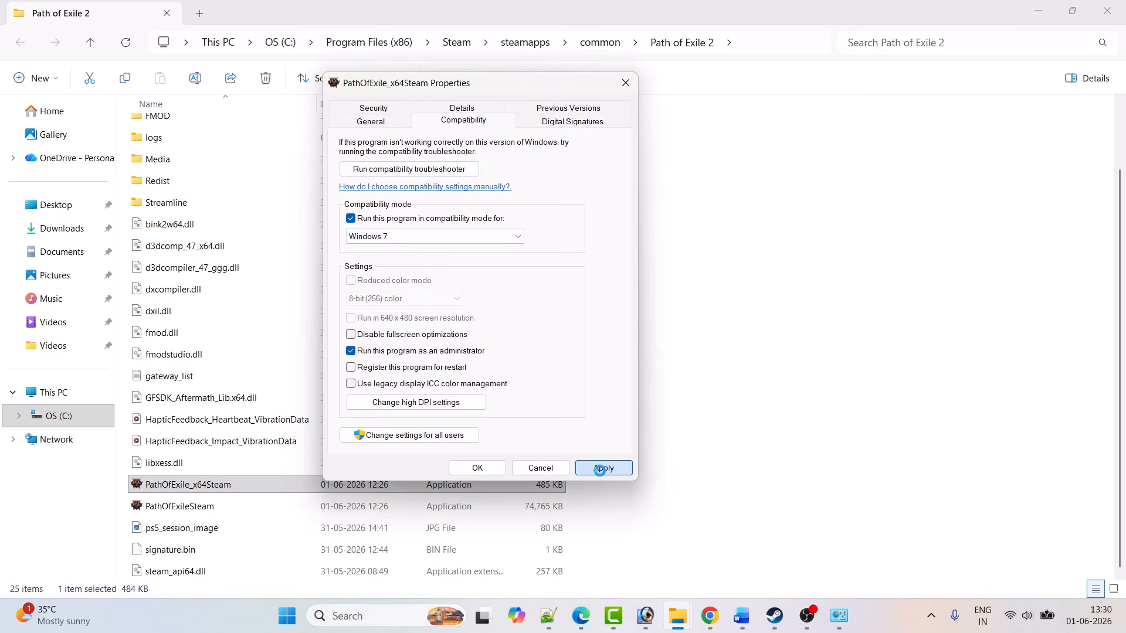
click(602, 468)
click(183, 490)
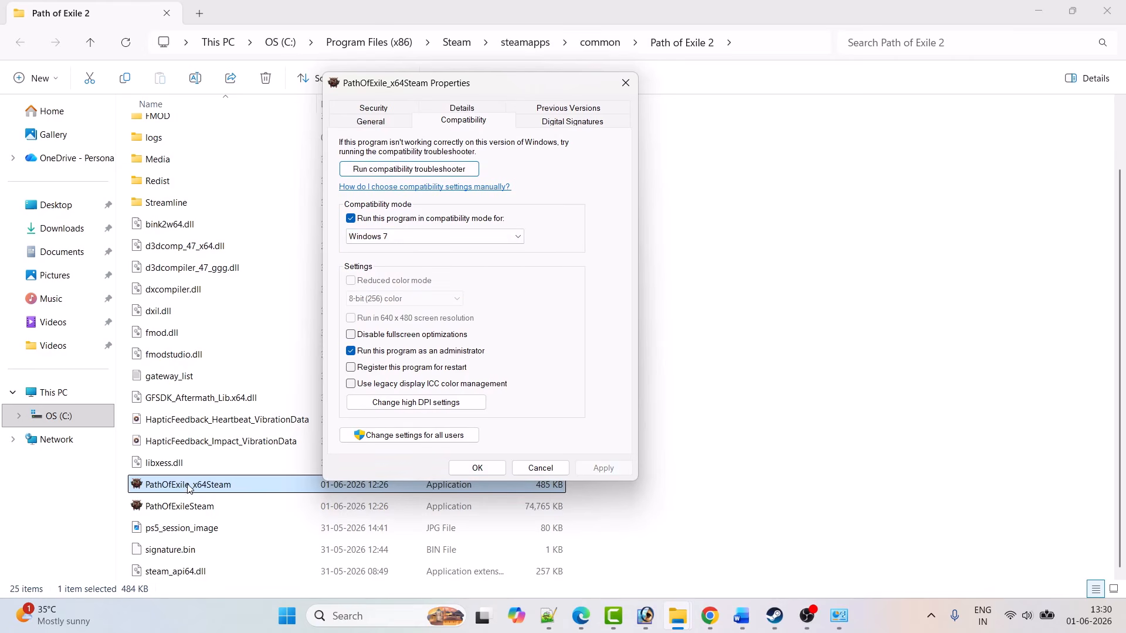
click(555, 296)
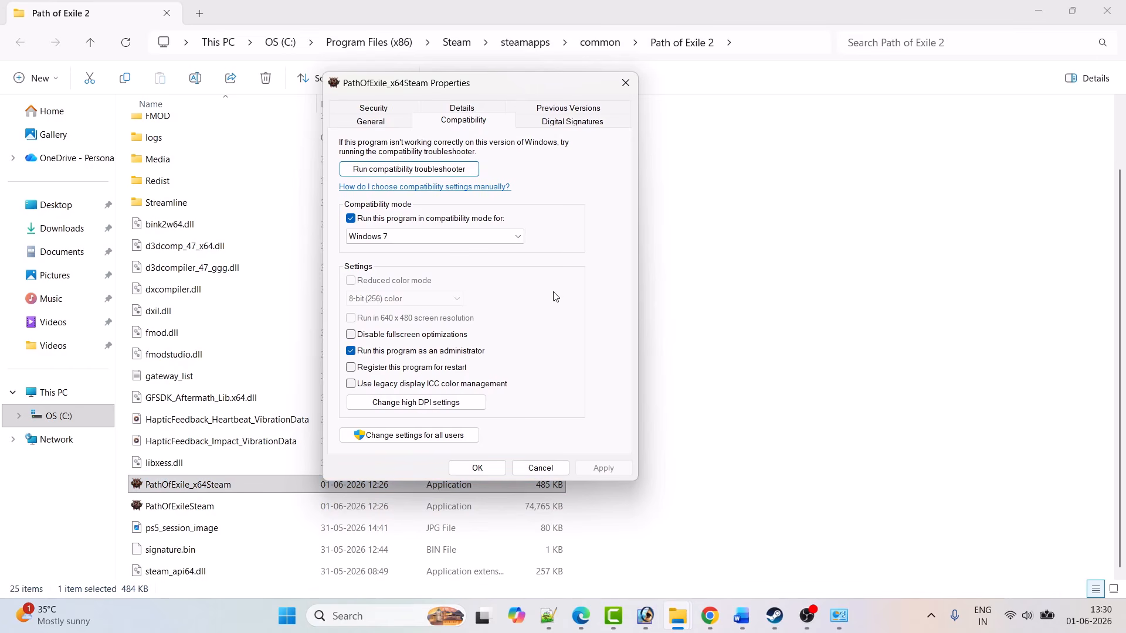
click(351, 334)
click(479, 465)
Step: In the compatibility properties of PathOfExileSteam, enable running the program as an administrator and apply the change
click(198, 508)
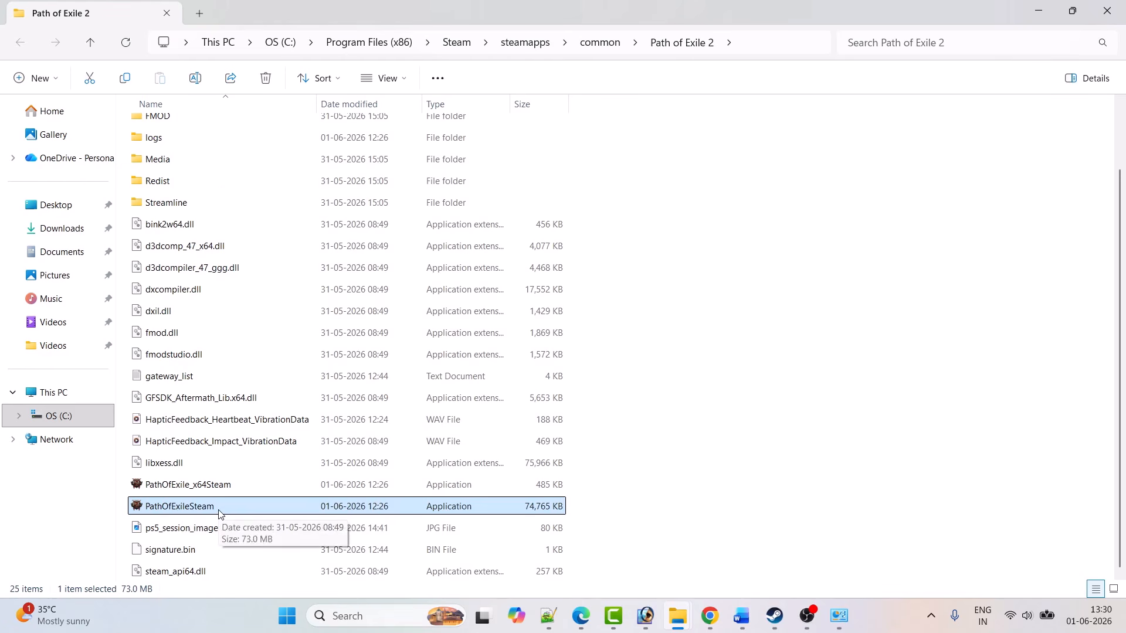
right_click(219, 515)
click(294, 389)
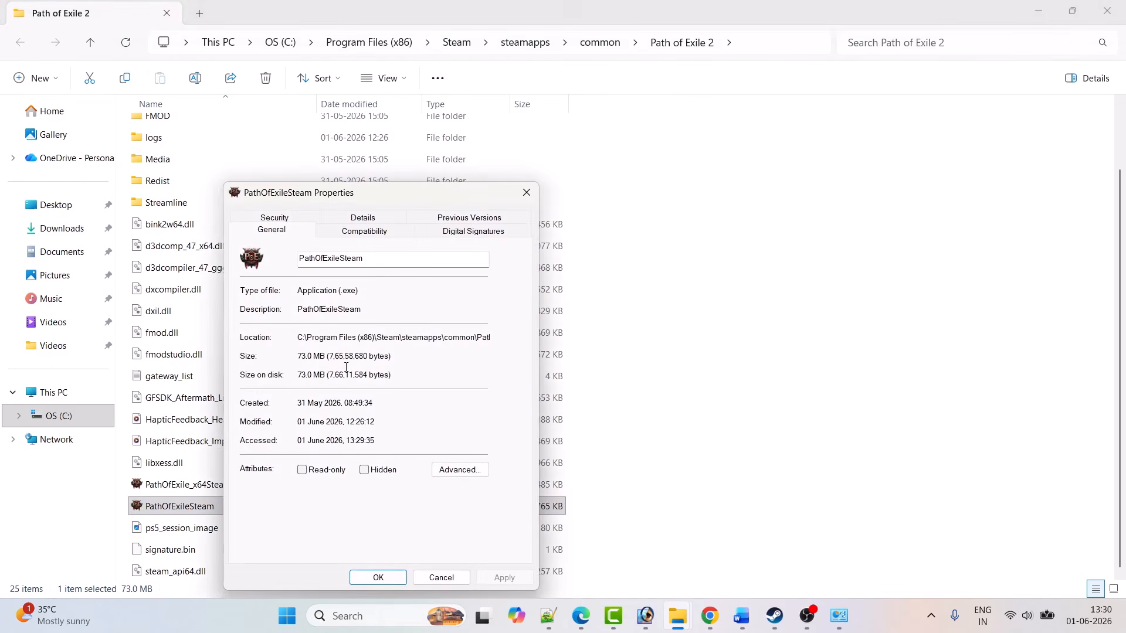
drag(384, 191, 447, 103)
click(432, 136)
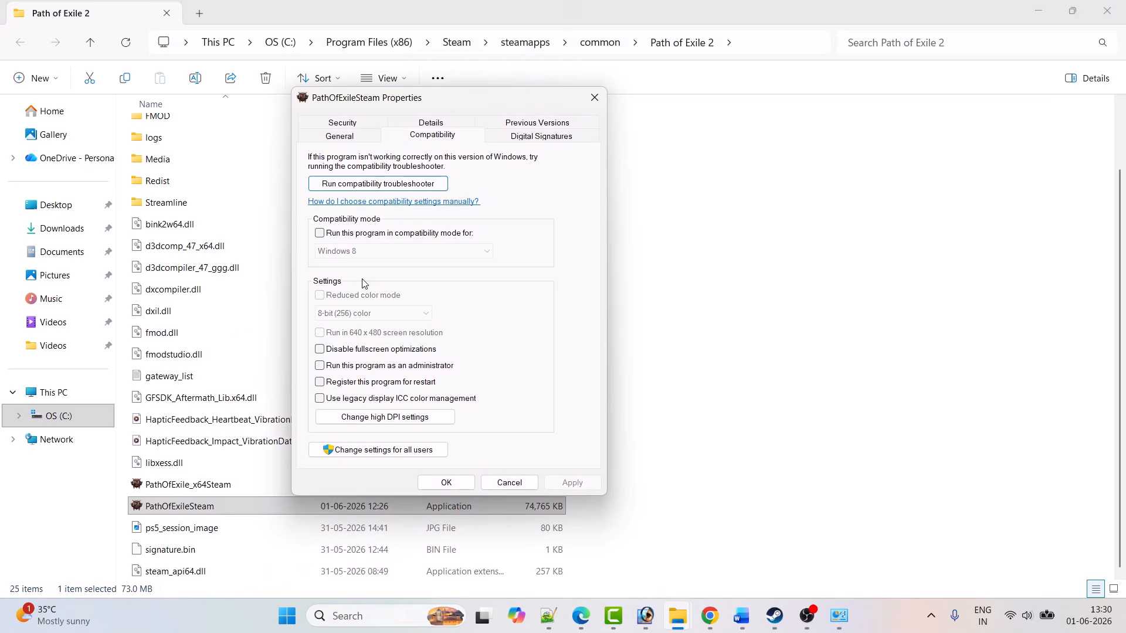
click(319, 365)
click(572, 482)
click(180, 514)
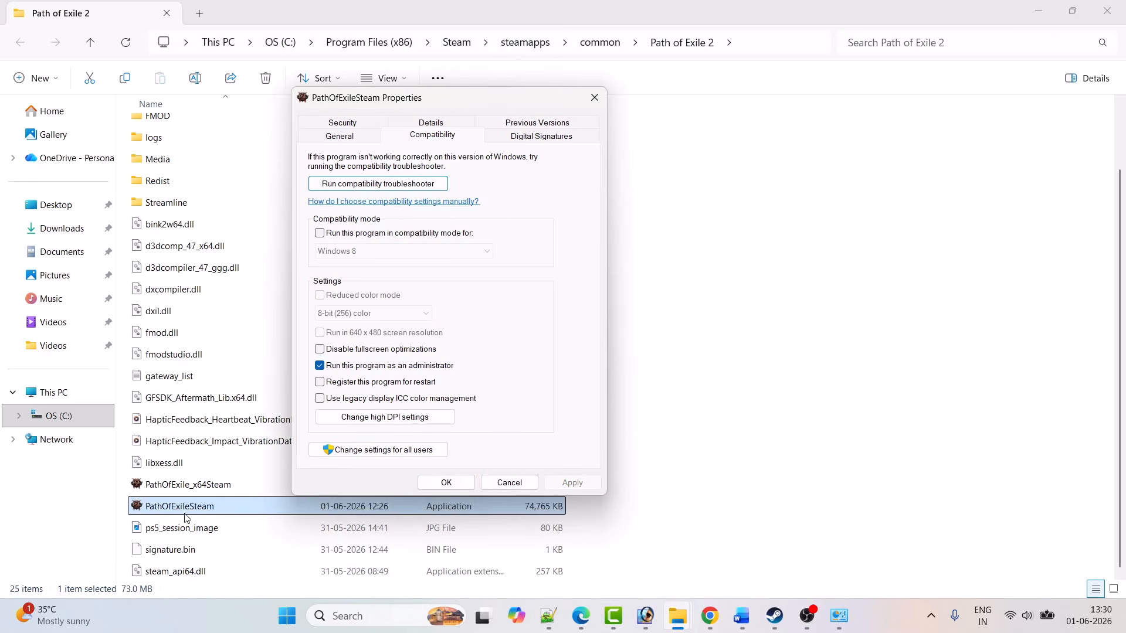
Step: Enable compatibility mode for PathOfExileSteam with Windows 8 selected, and apply the change
click(320, 234)
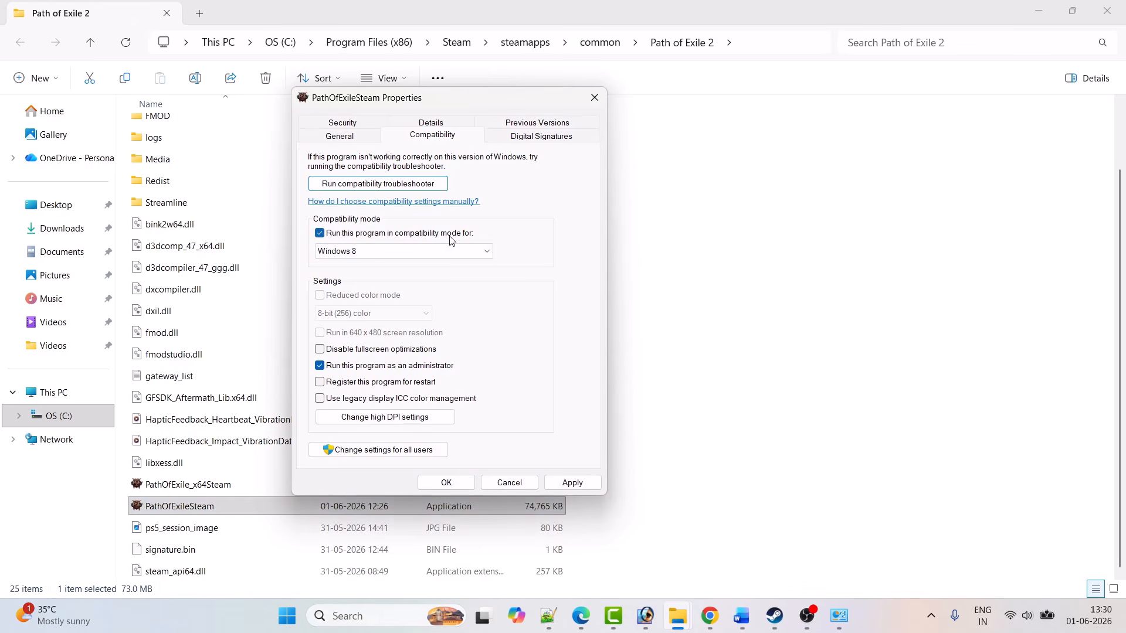
click(463, 251)
click(385, 302)
click(573, 482)
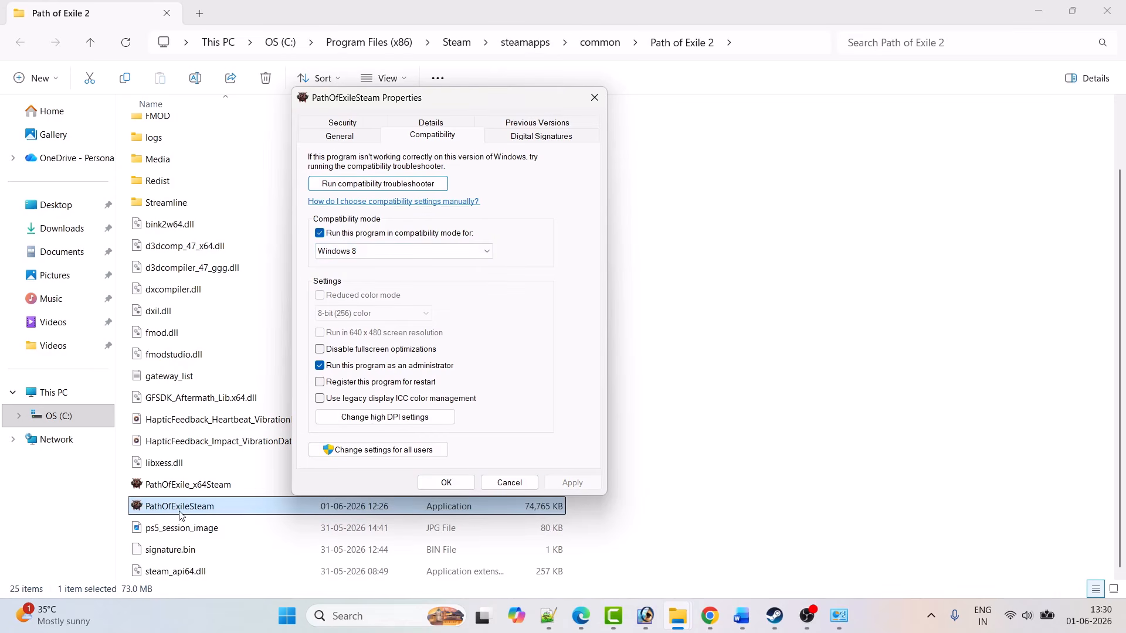
Step: Set the compatibility mode of PathOfExileSteam to Windows 7 and turn on Disable fullscreen optimizations, applying both changes
click(420, 252)
click(368, 292)
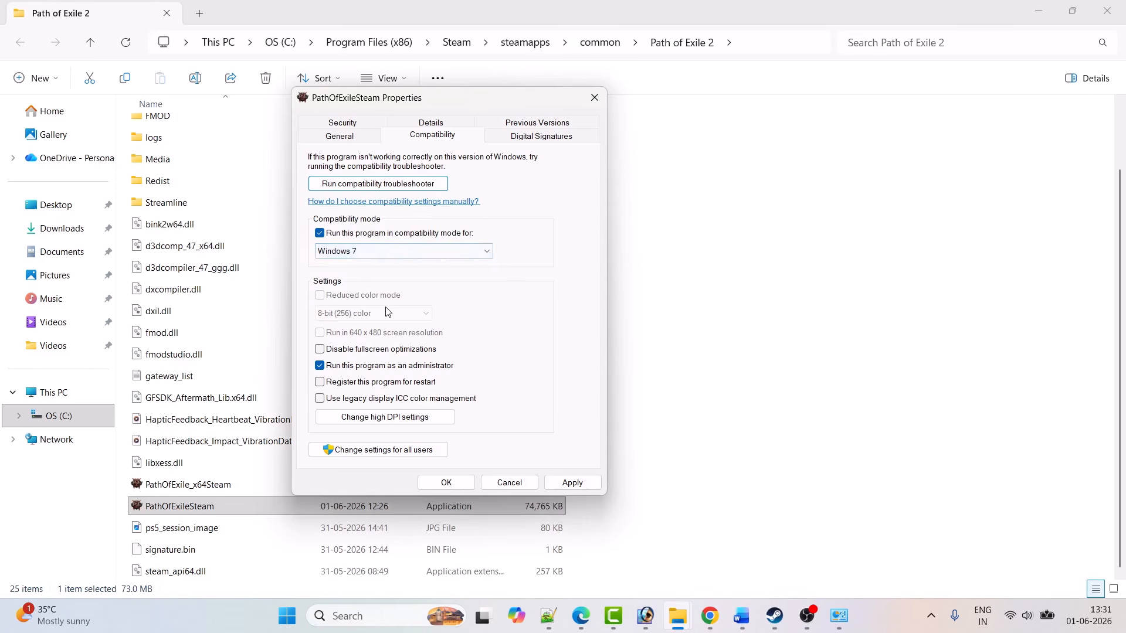
click(572, 482)
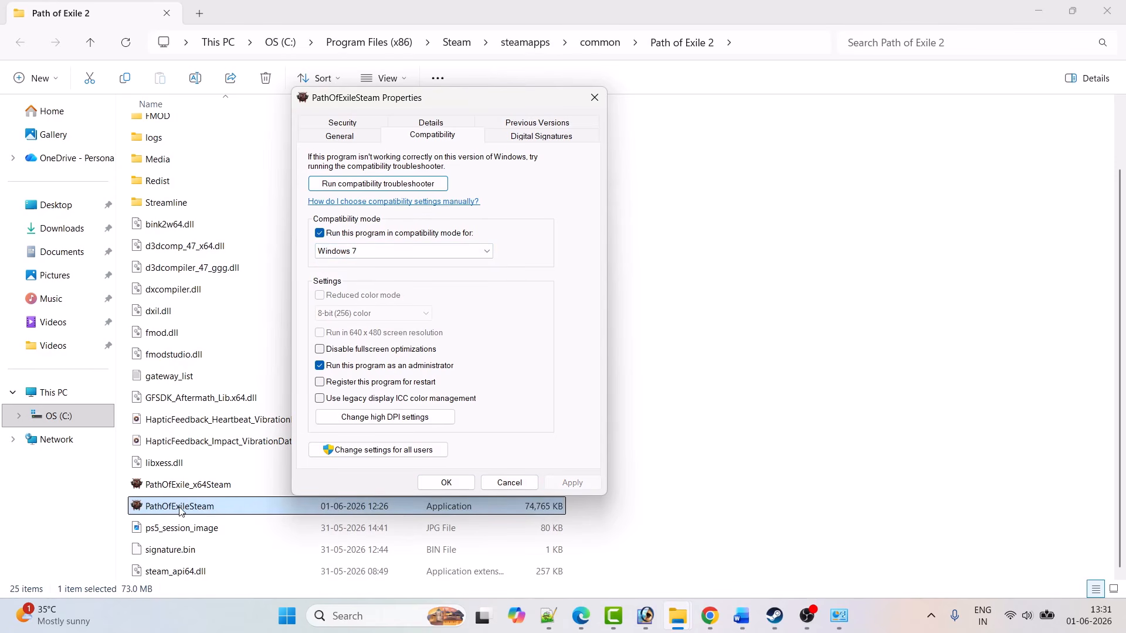
click(319, 350)
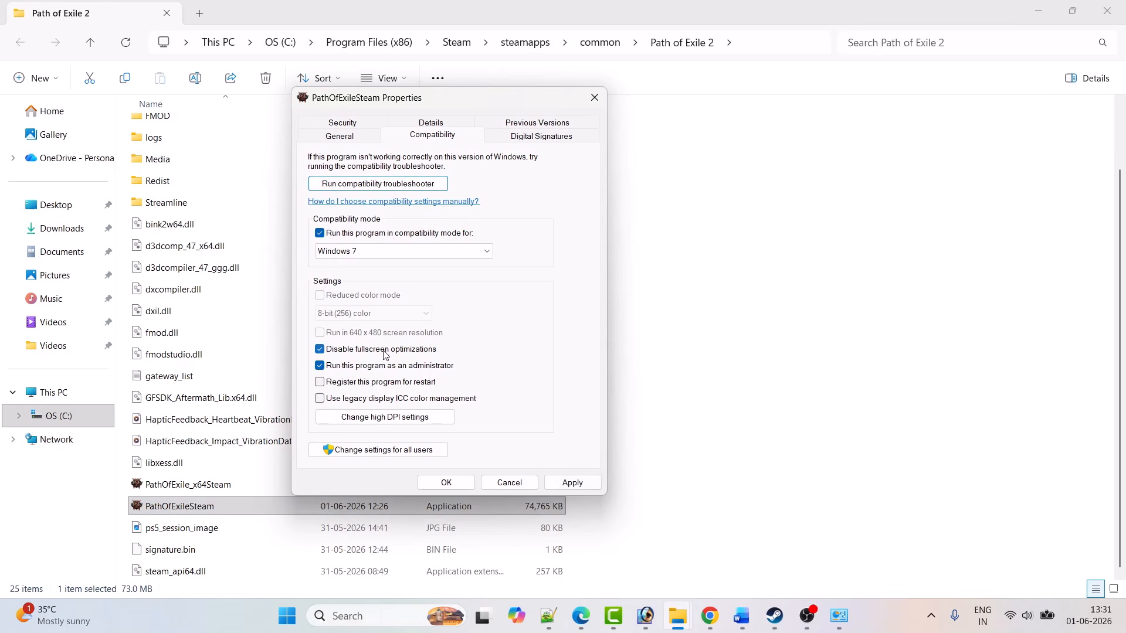
click(572, 482)
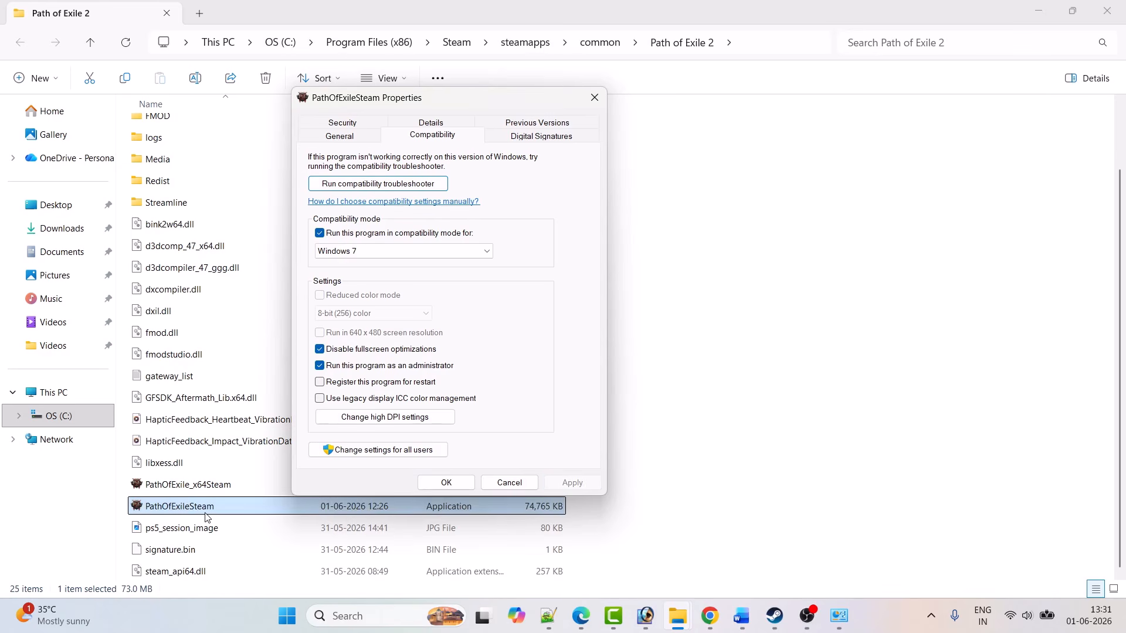
click(721, 467)
Step: Reopen the compatibility properties of PathOfExile_x64Steam, turn off compatibility mode and Disable fullscreen optimizations, and confirm
right_click(231, 491)
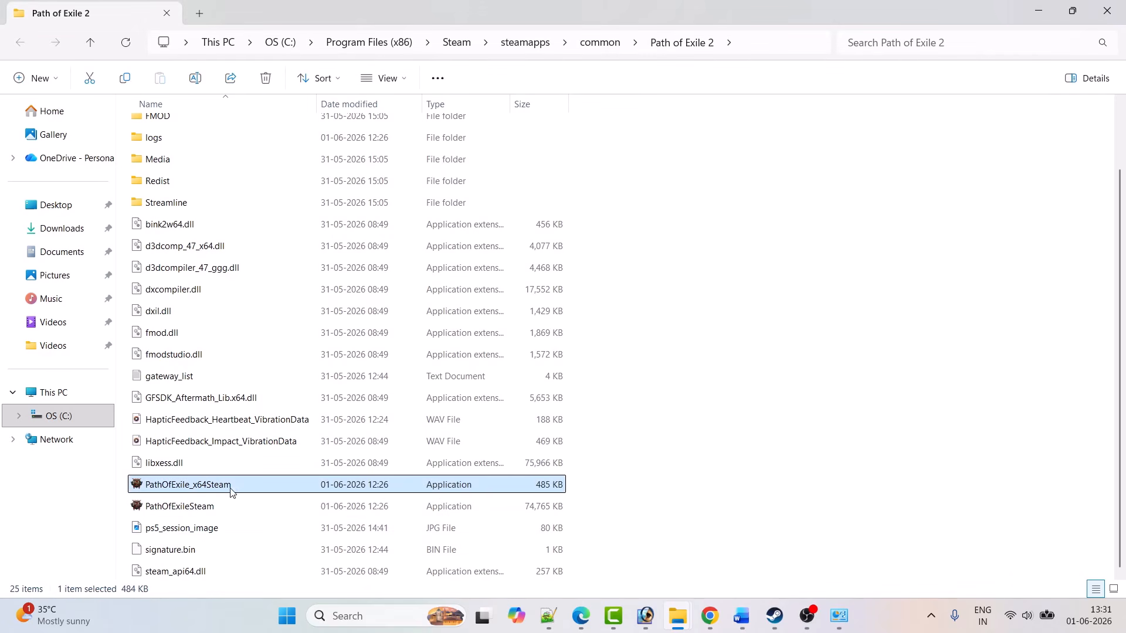
click(286, 360)
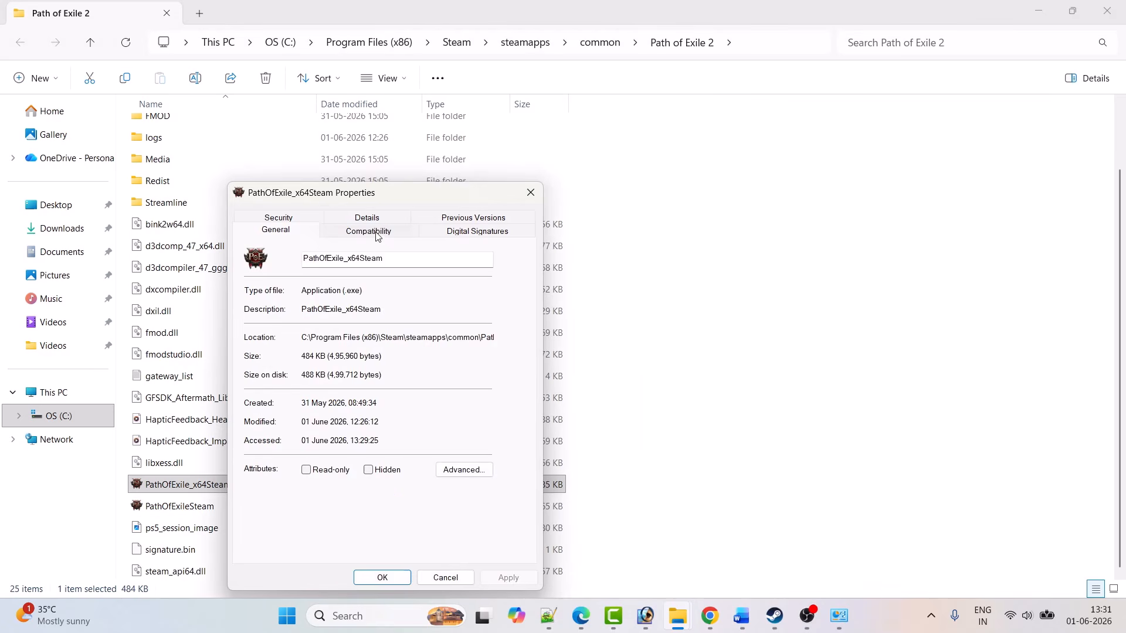
click(381, 230)
drag(445, 200, 556, 115)
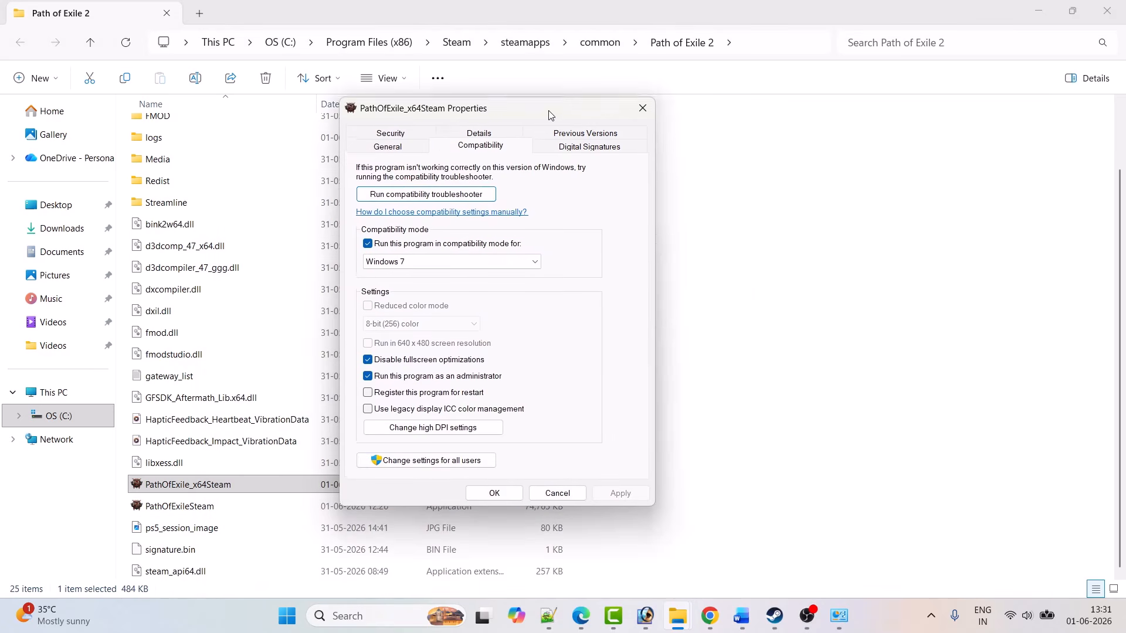
click(367, 241)
click(367, 357)
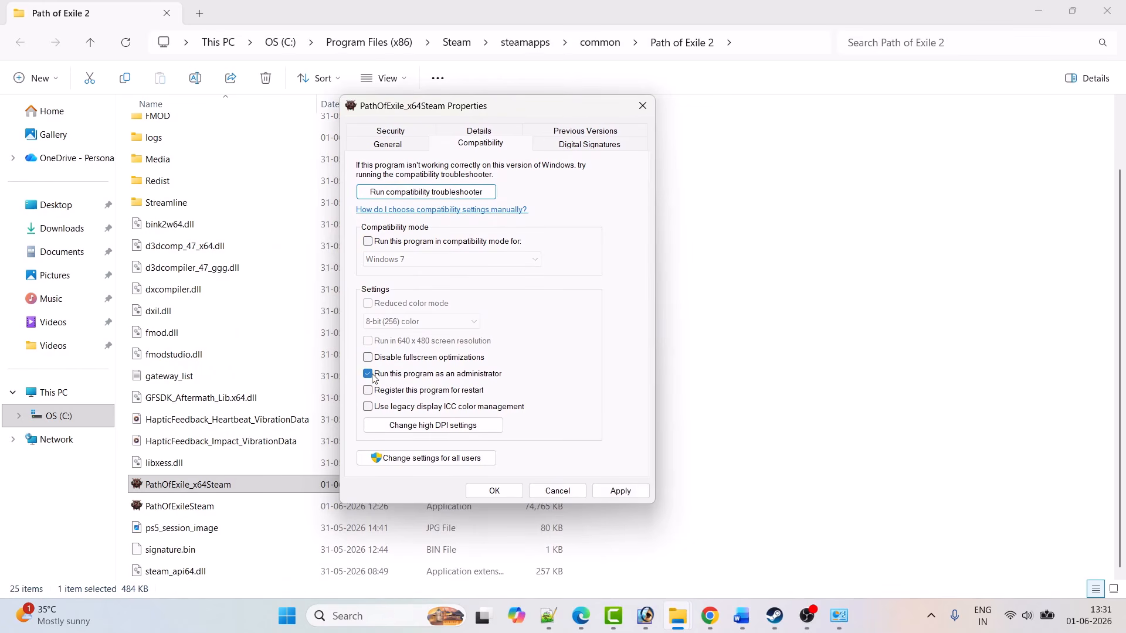
click(619, 490)
click(472, 493)
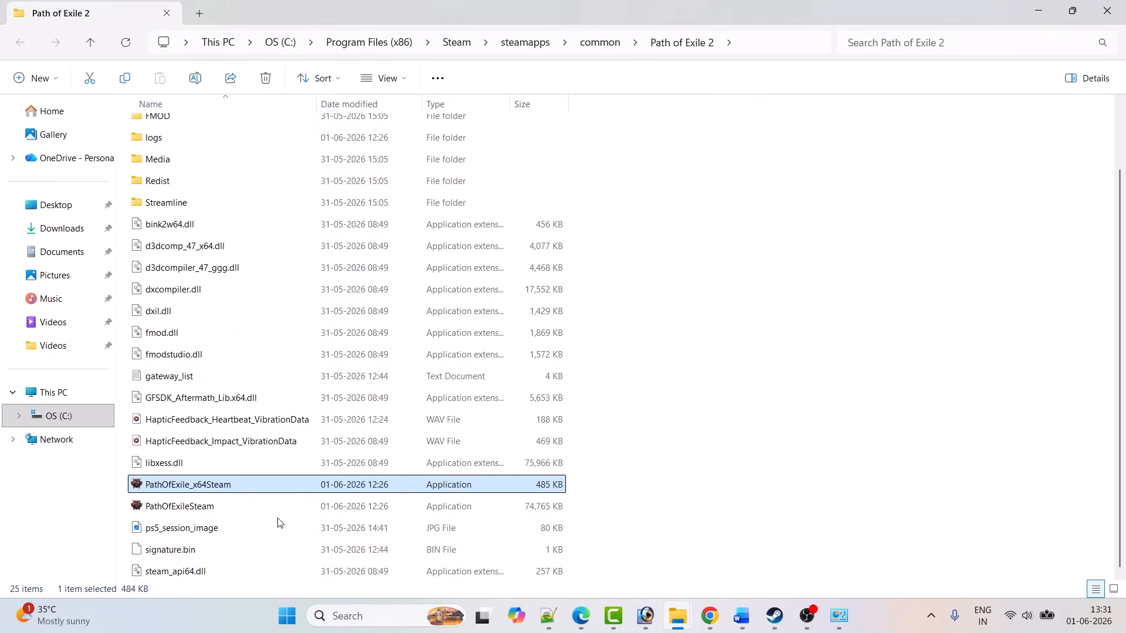
Step: Reopen the compatibility properties of PathOfExileSteam, turn off compatibility mode, Disable fullscreen optimizations and Run this program as an administrator, and confirm
click(220, 508)
right_click(222, 510)
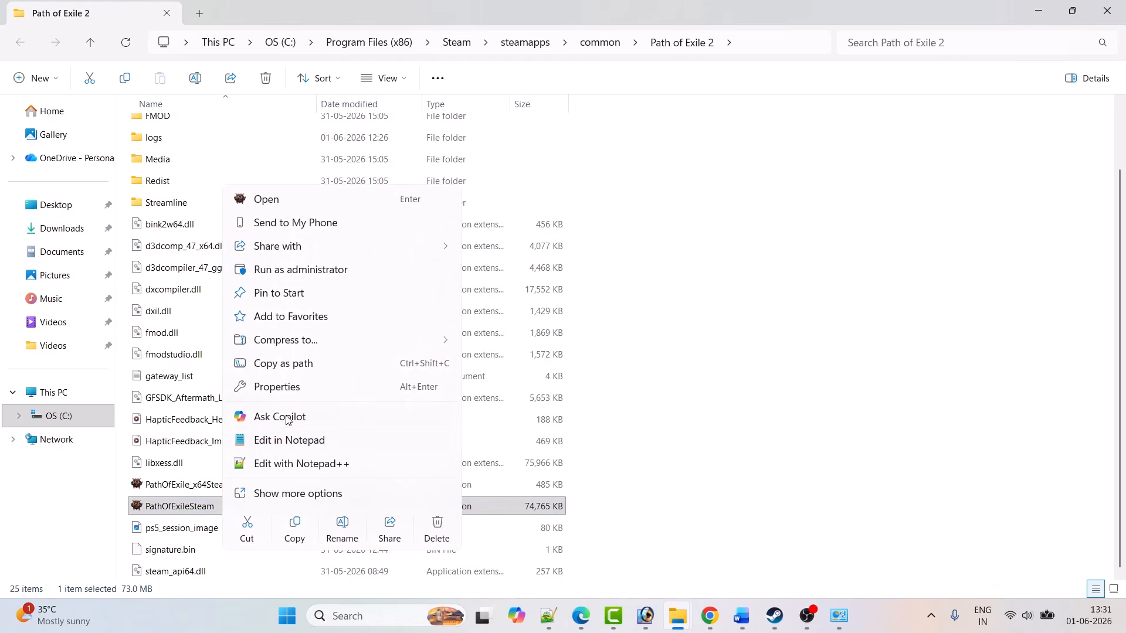
click(291, 387)
click(399, 229)
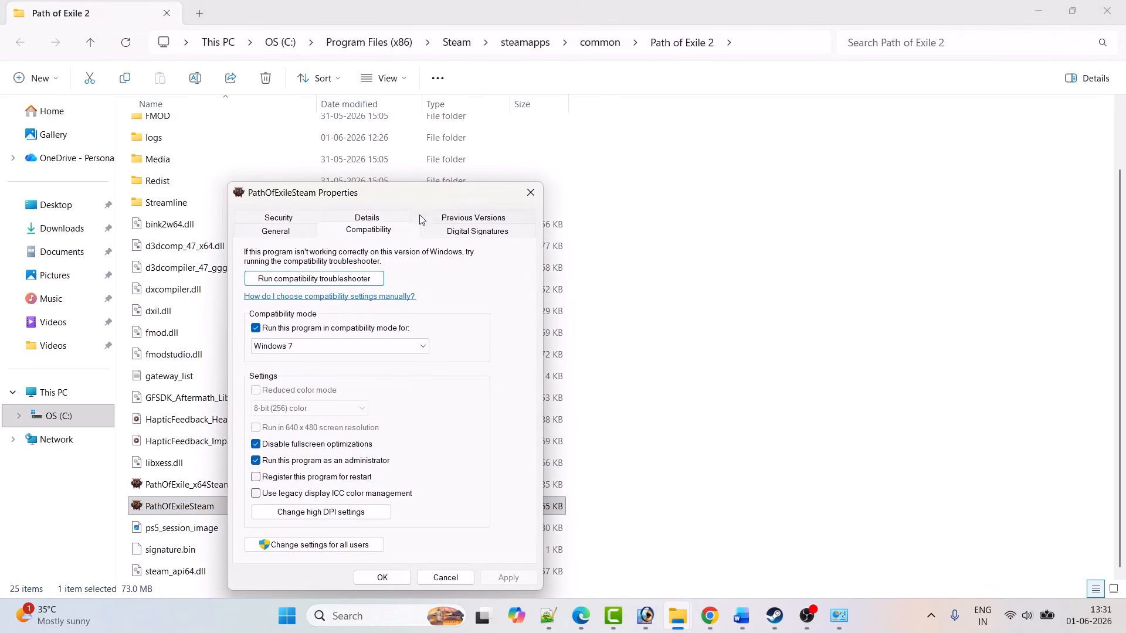
drag(415, 201, 501, 105)
click(343, 232)
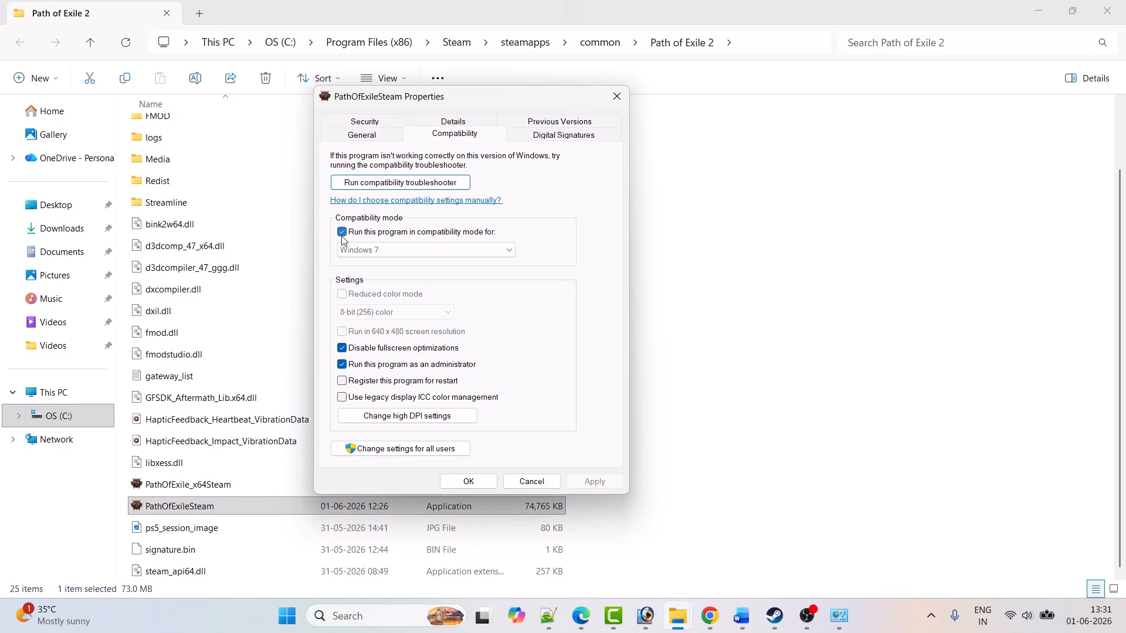
click(342, 349)
click(342, 365)
click(578, 478)
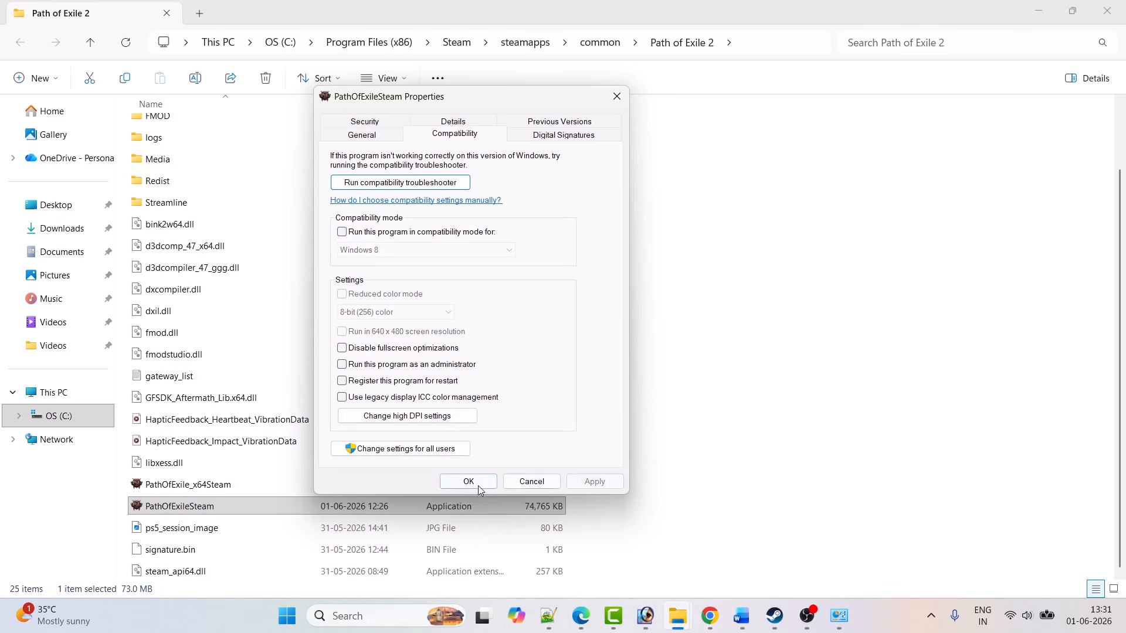
click(468, 481)
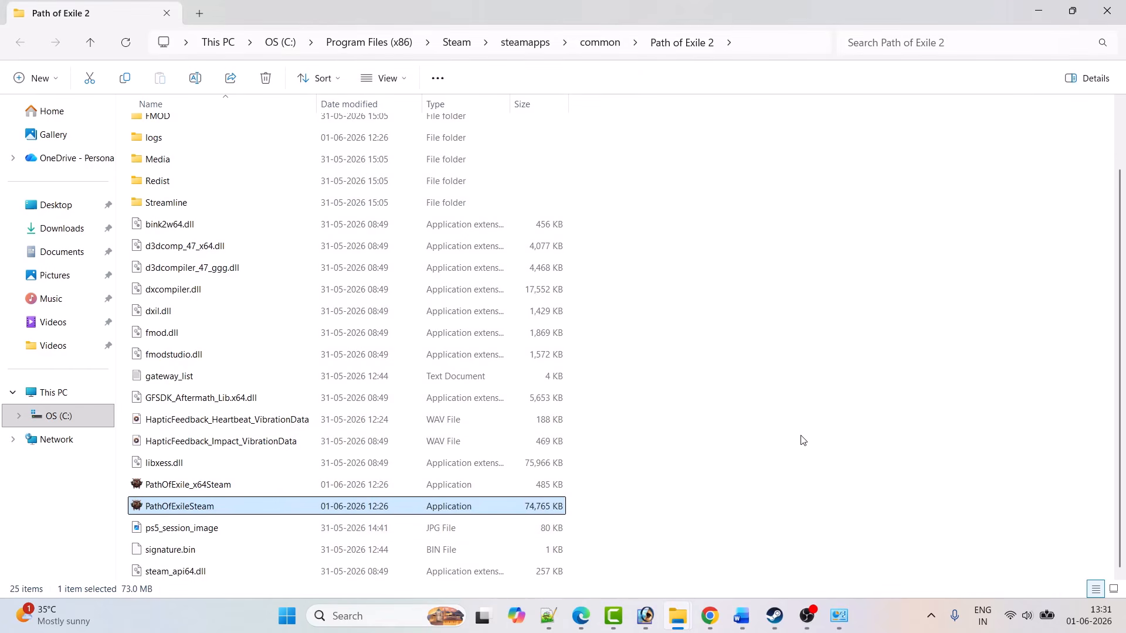
Step: Switch to the Word document for Fix 6, and open the NVIDIA App to check for Game Ready Driver updates
click(741, 615)
scroll(461, 403, down, 8)
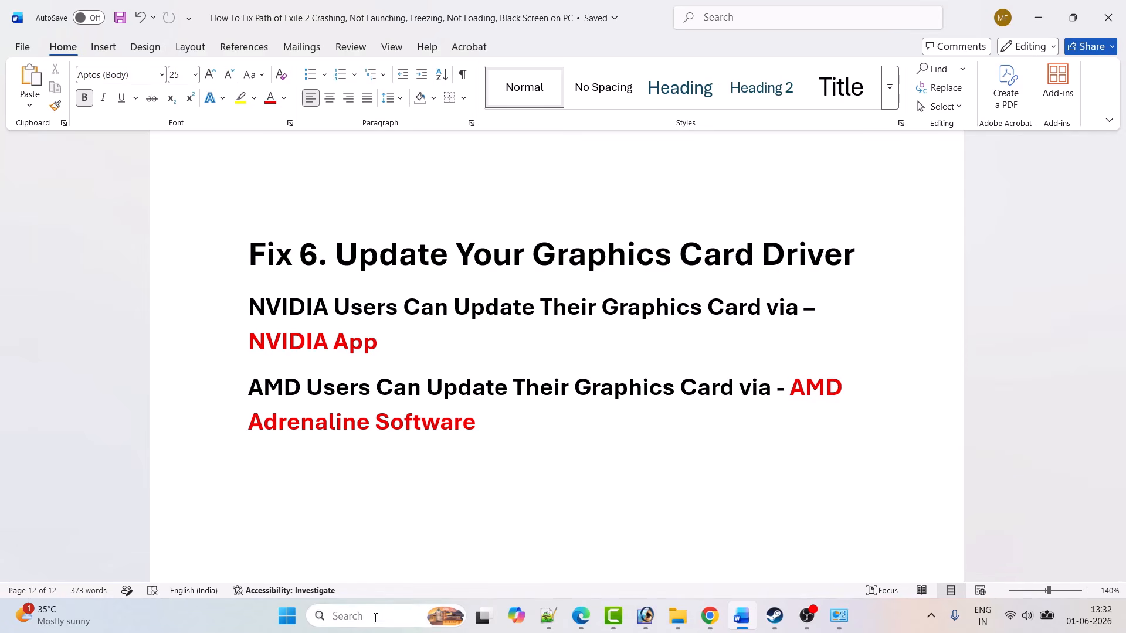
click(374, 612)
text(nvidia app)
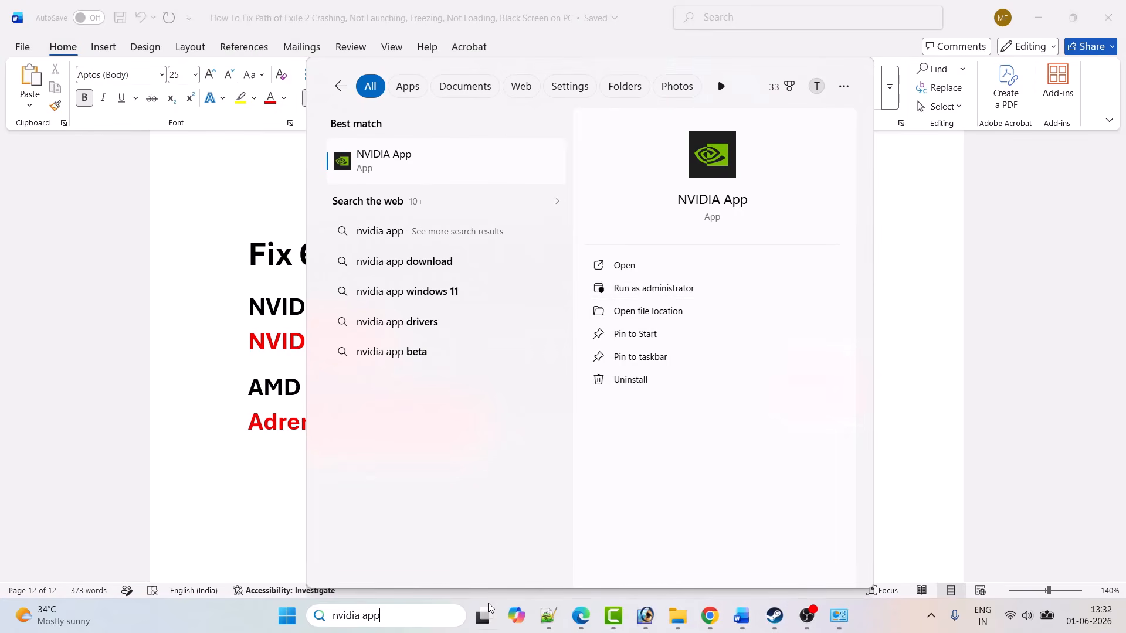
click(645, 271)
click(28, 88)
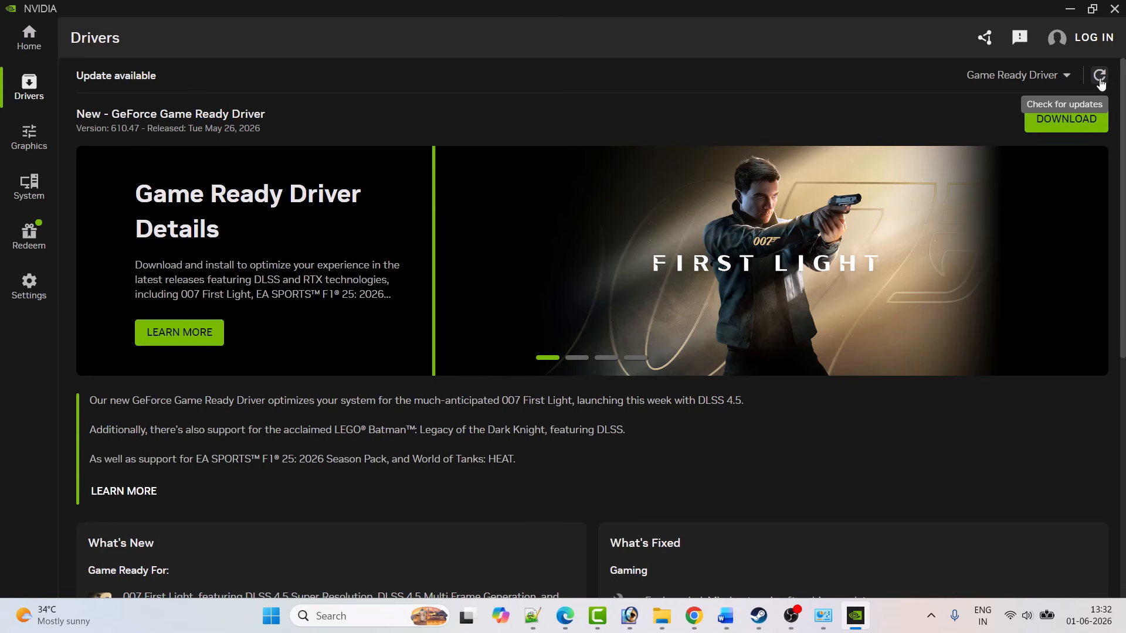
click(1099, 78)
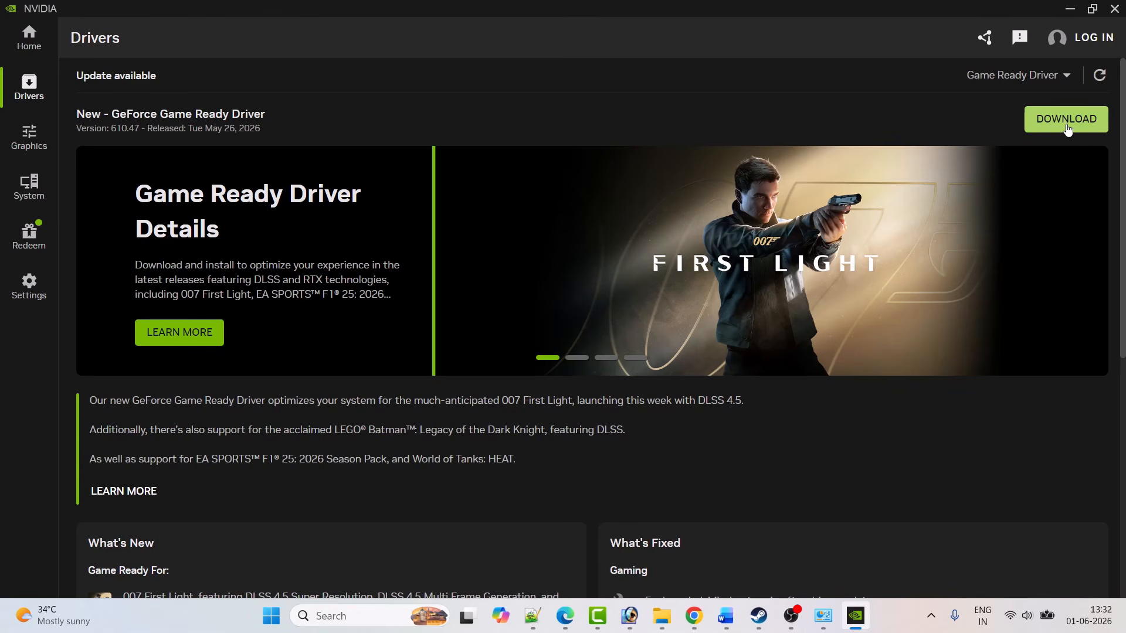
Step: View the Windows power options, dismiss them, and return to the Word document to read Fix 7
click(271, 616)
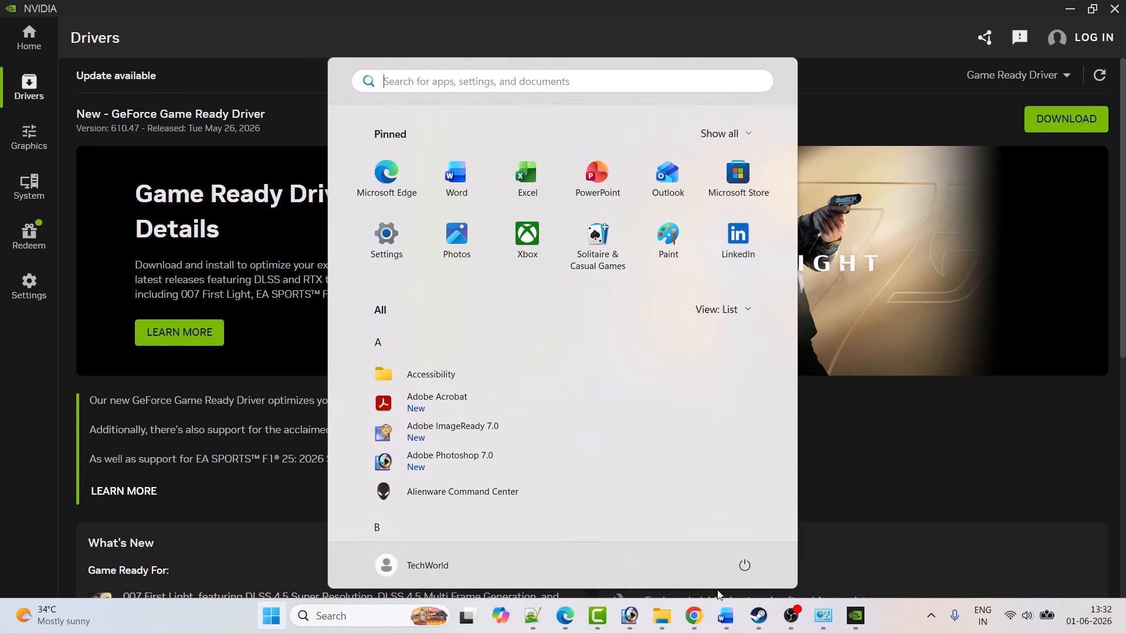
click(744, 565)
click(881, 511)
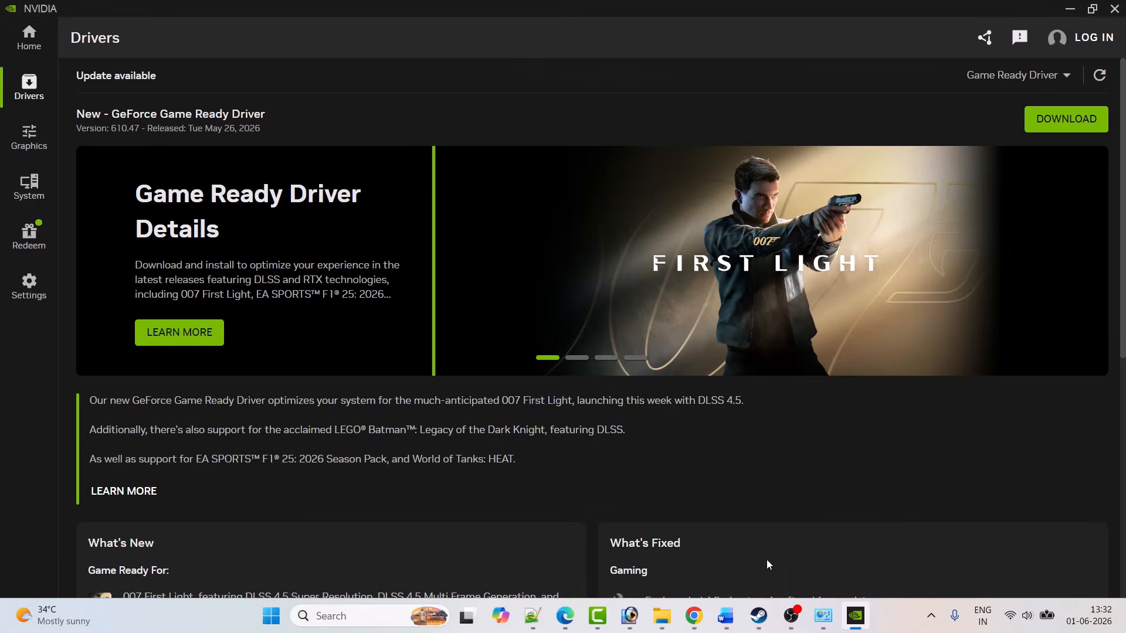
click(758, 614)
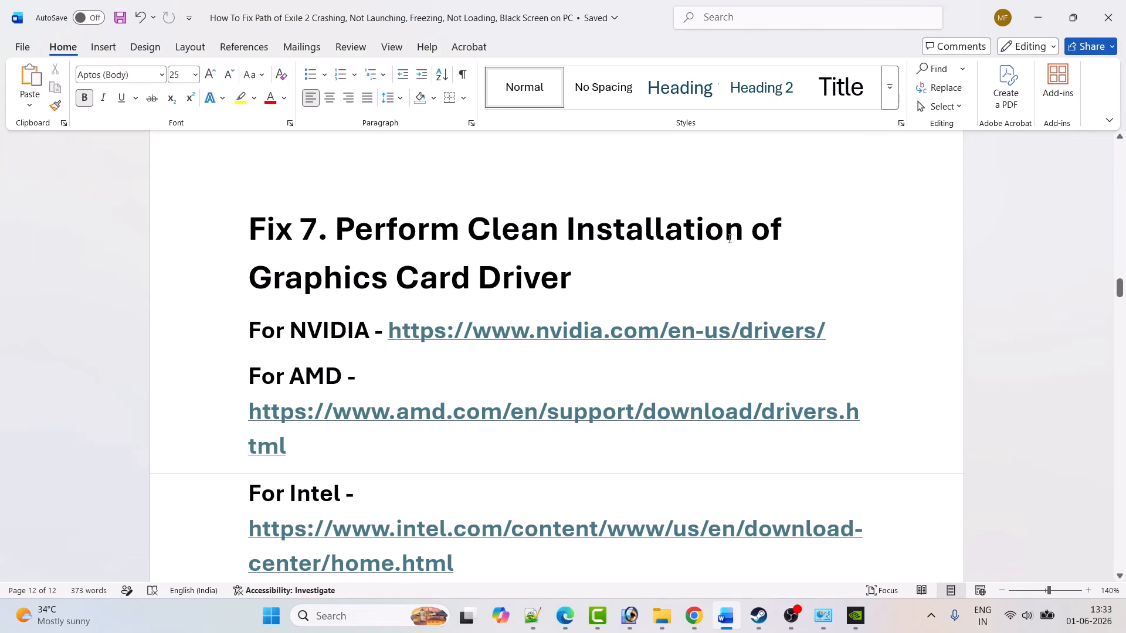
Step: Read the Fix 7 section on clean graphics driver installation and highlight the NVIDIA driver link
scroll(561, 295, down, 3)
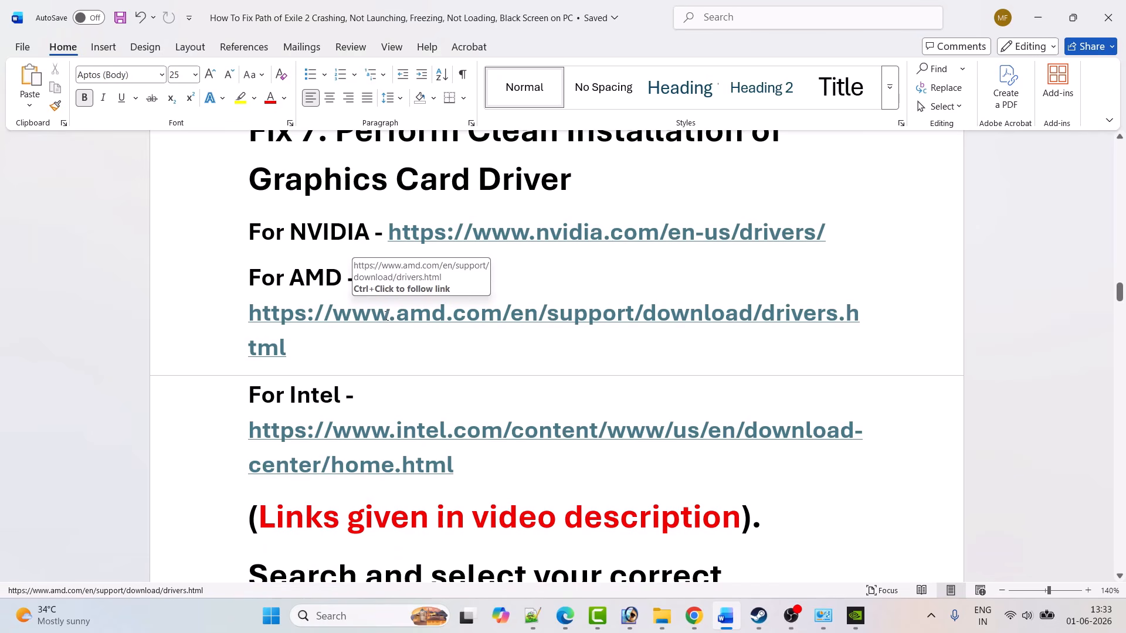
scroll(573, 325, down, 1)
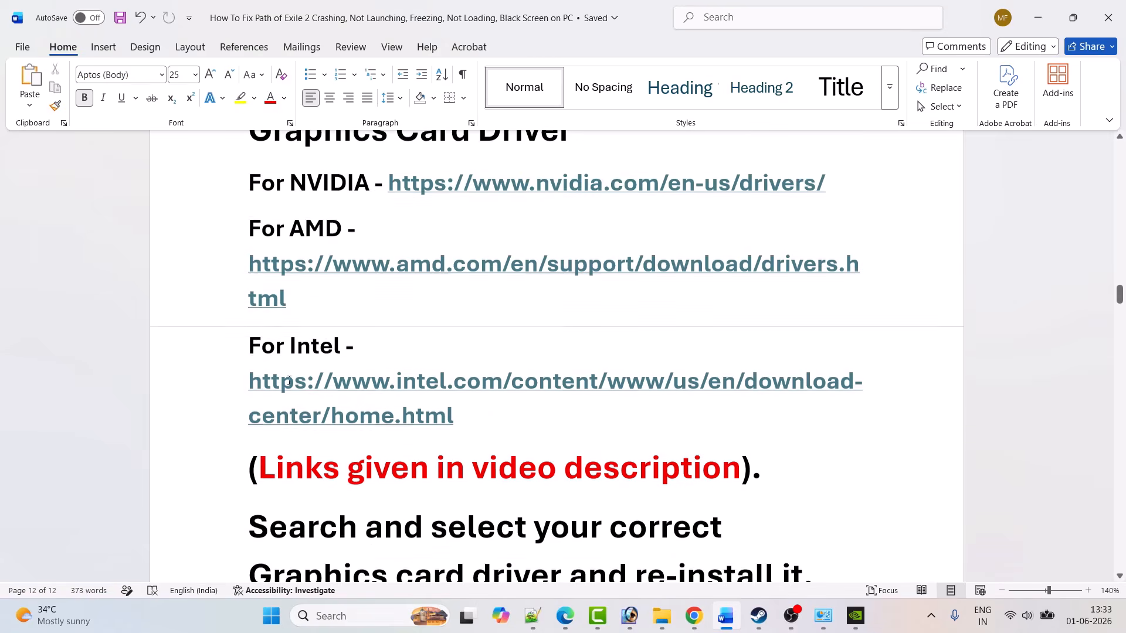
scroll(345, 378, down, 1)
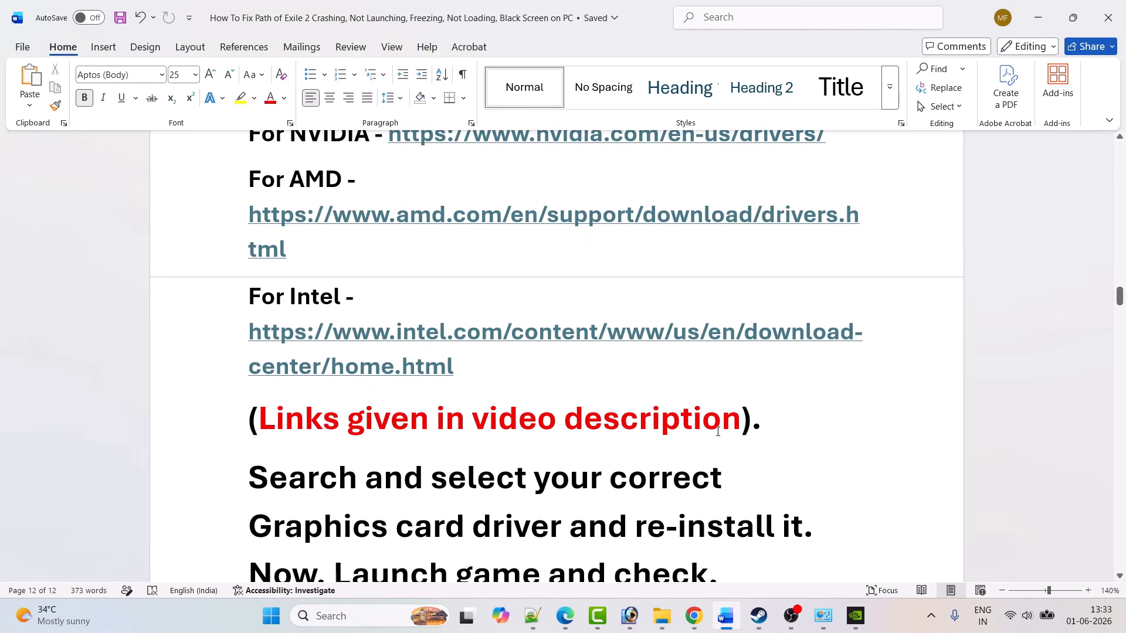
scroll(718, 432, down, 3)
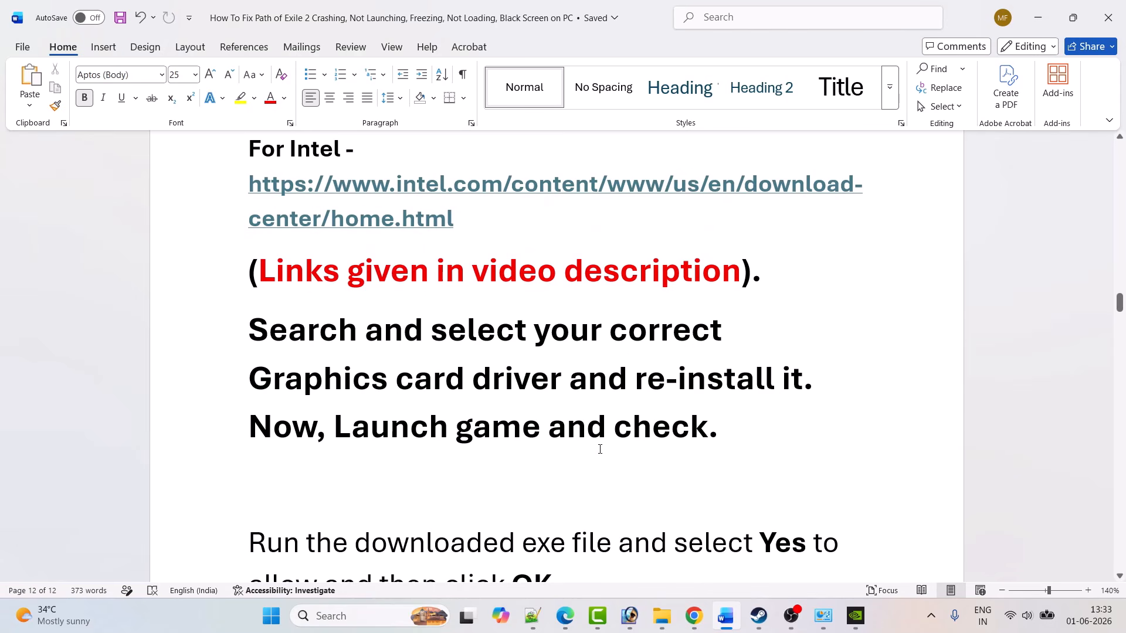
scroll(702, 456, up, 8)
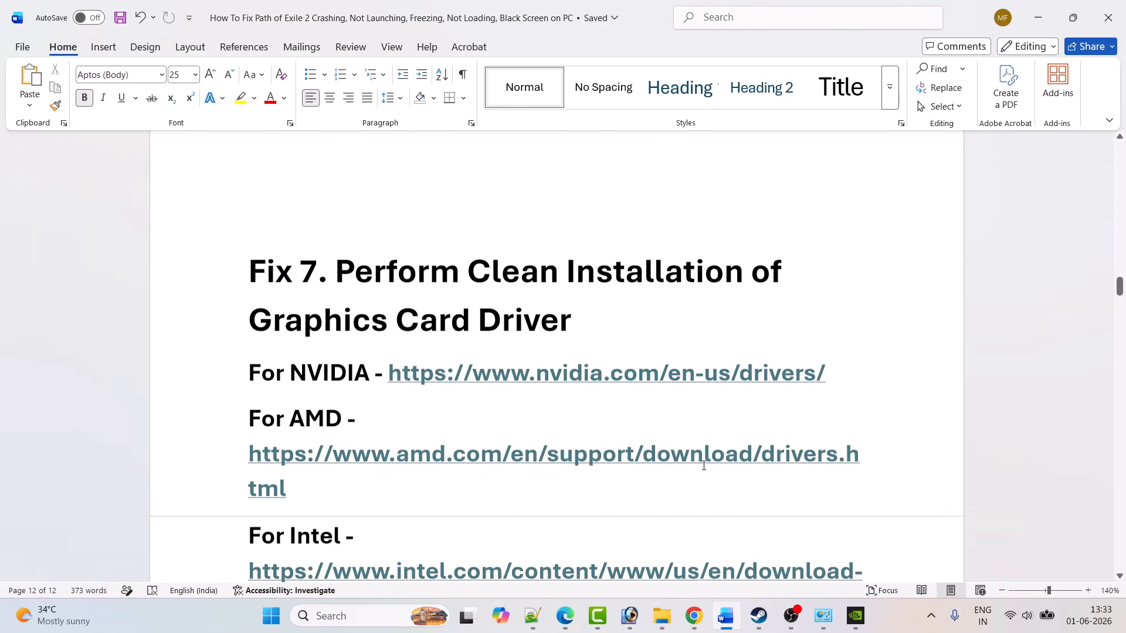
drag(847, 377, 386, 378)
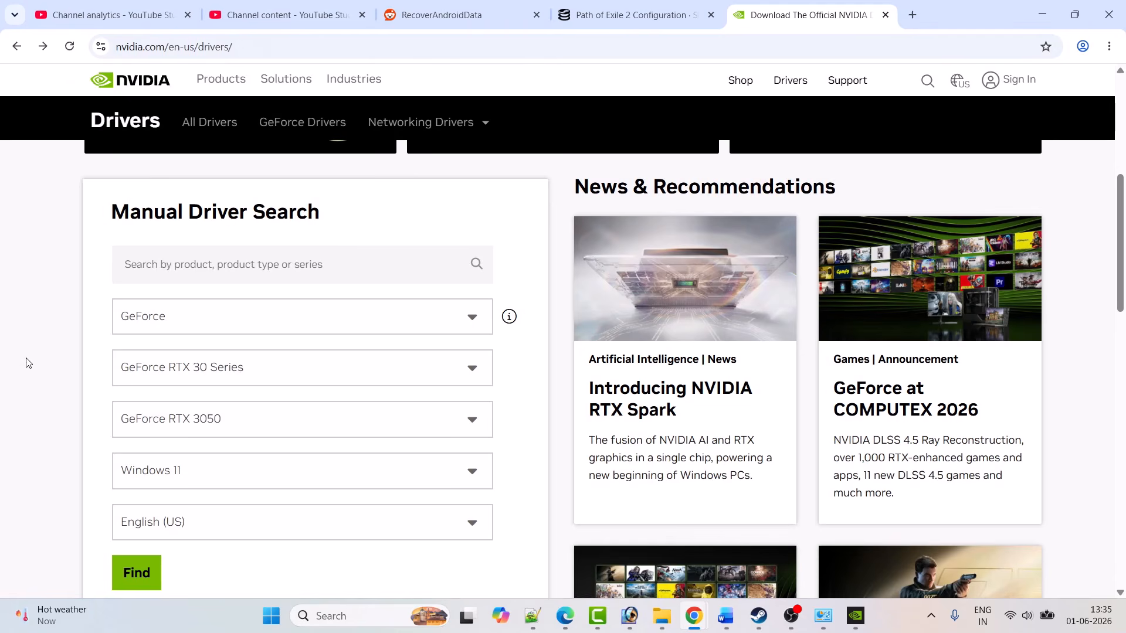
Step: Find NVIDIA drivers for the GeForce RTX 3050 on Windows 11 and open the GeForce Game Ready Driver entry
scroll(25, 362, down, 2)
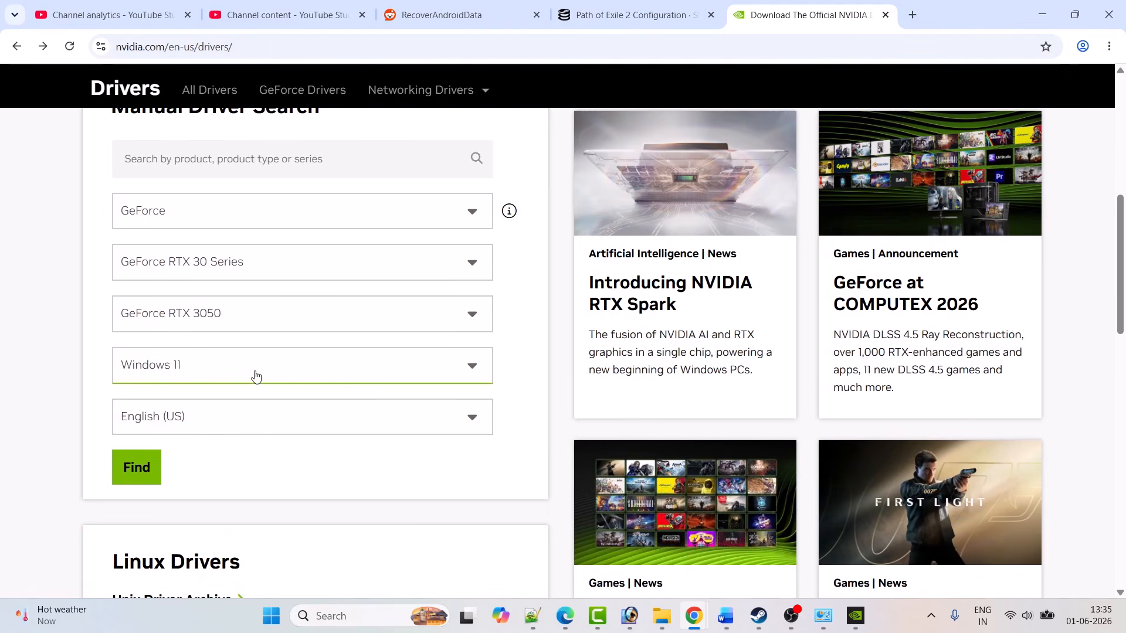
click(151, 477)
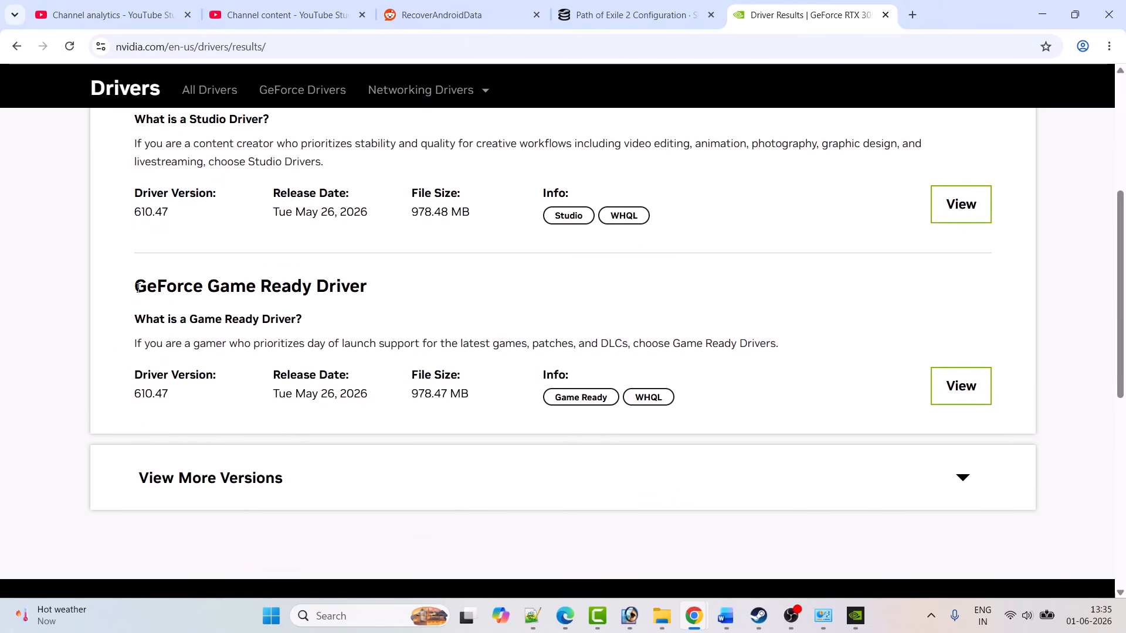
drag(137, 286, 376, 298)
click(394, 302)
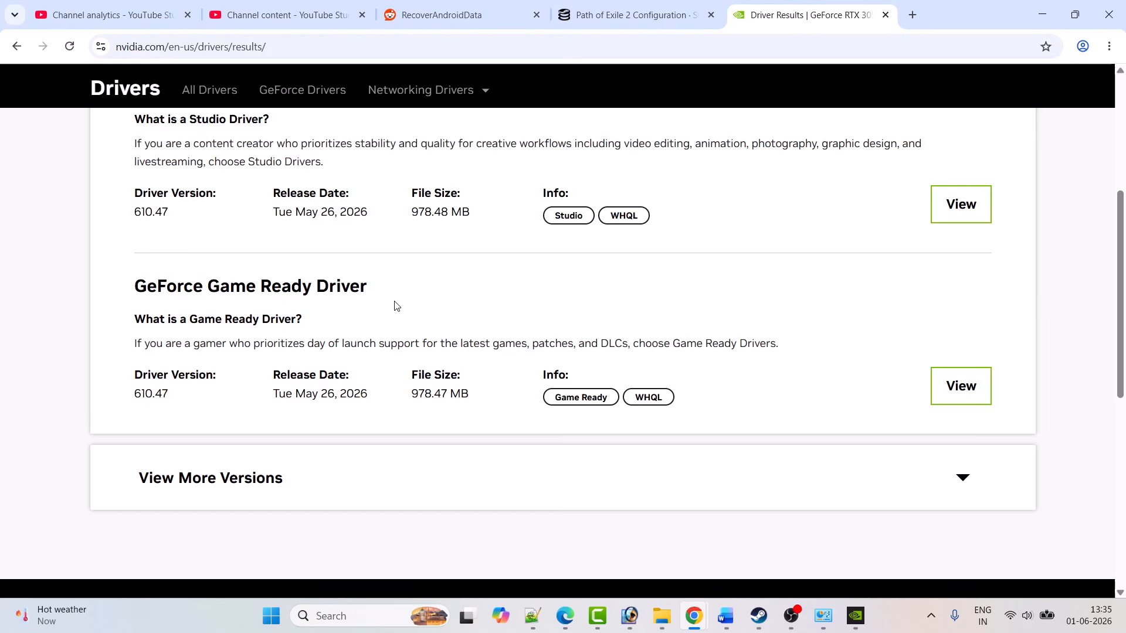
drag(170, 397, 132, 382)
click(195, 404)
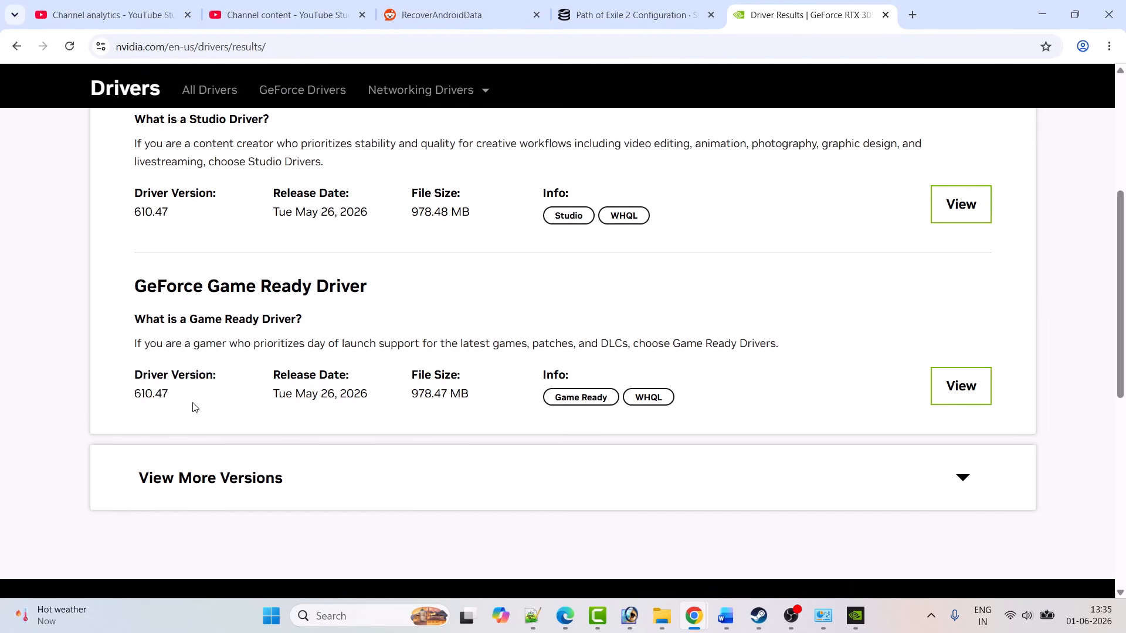
click(963, 388)
click(267, 503)
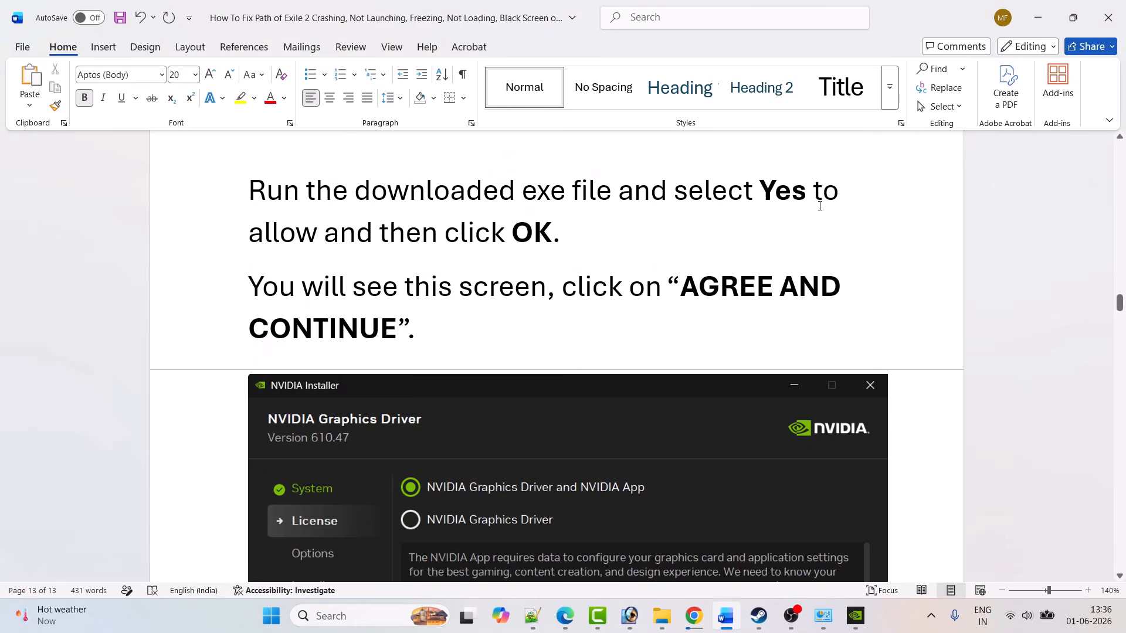
Step: Read the Word document's NVIDIA installer instructions for a custom clean installation, through to the final restart note
scroll(588, 241, down, 5)
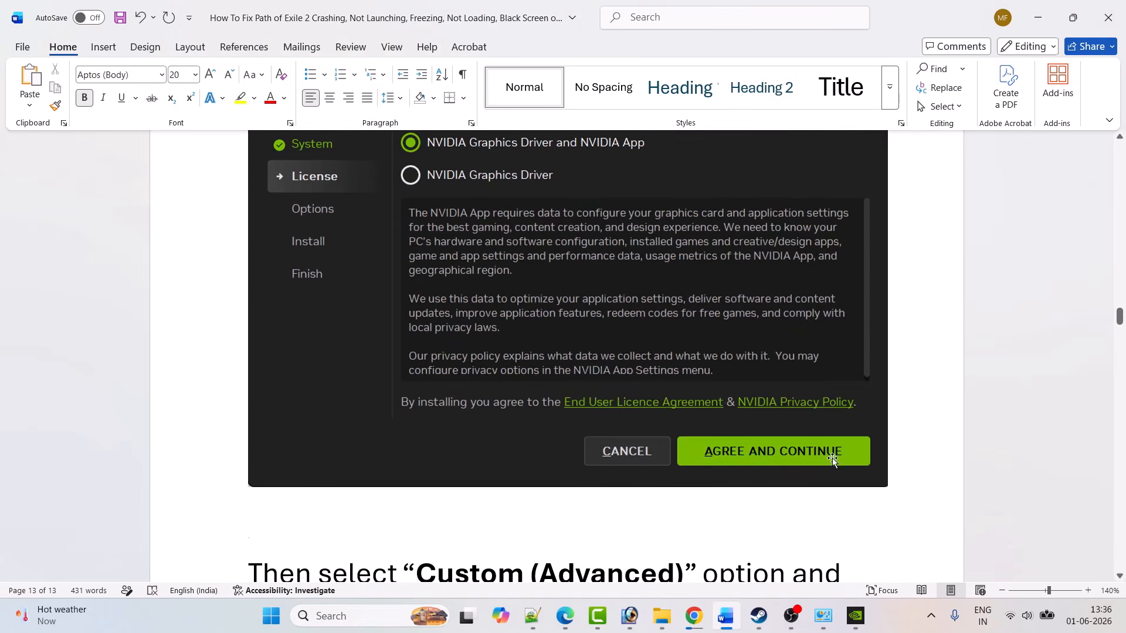
scroll(828, 454, down, 7)
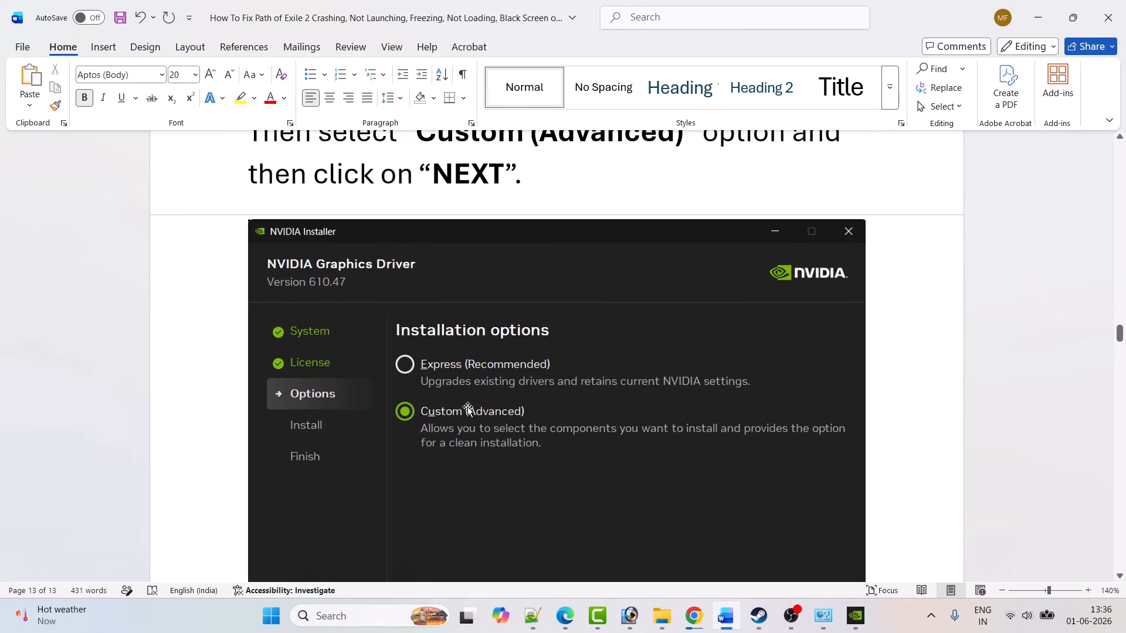
scroll(481, 421, down, 4)
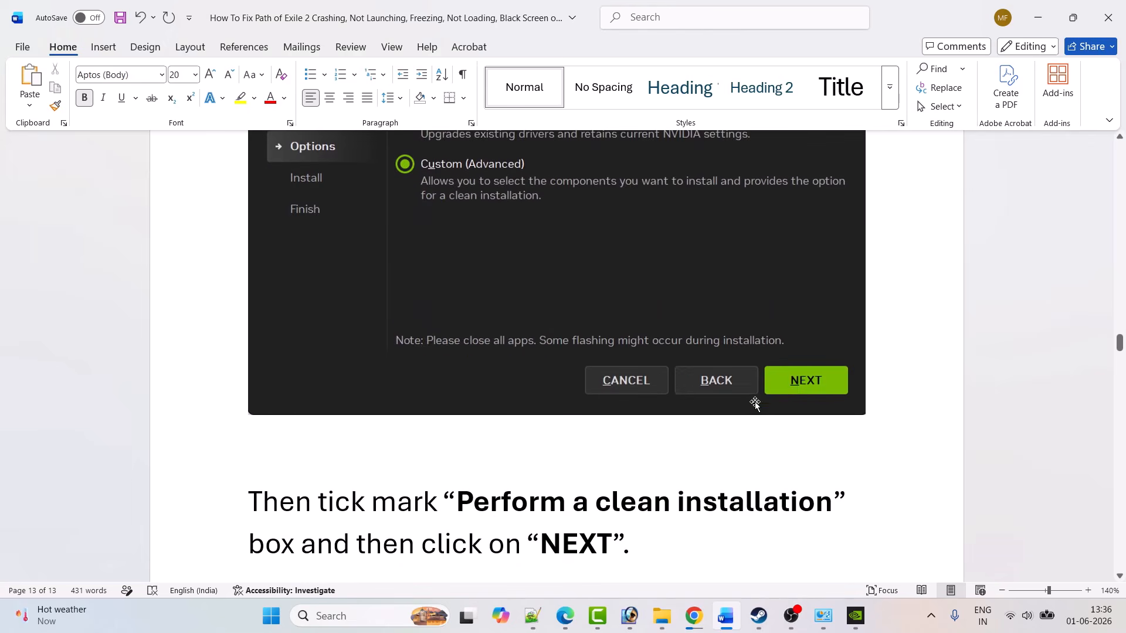
scroll(478, 447, down, 9)
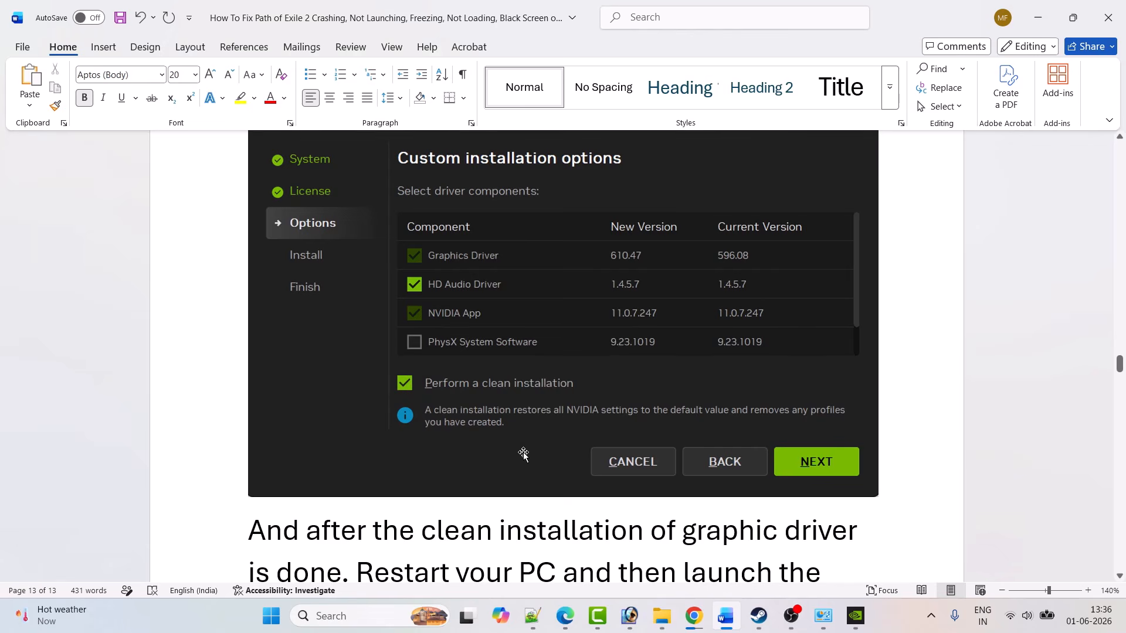
scroll(519, 451, down, 5)
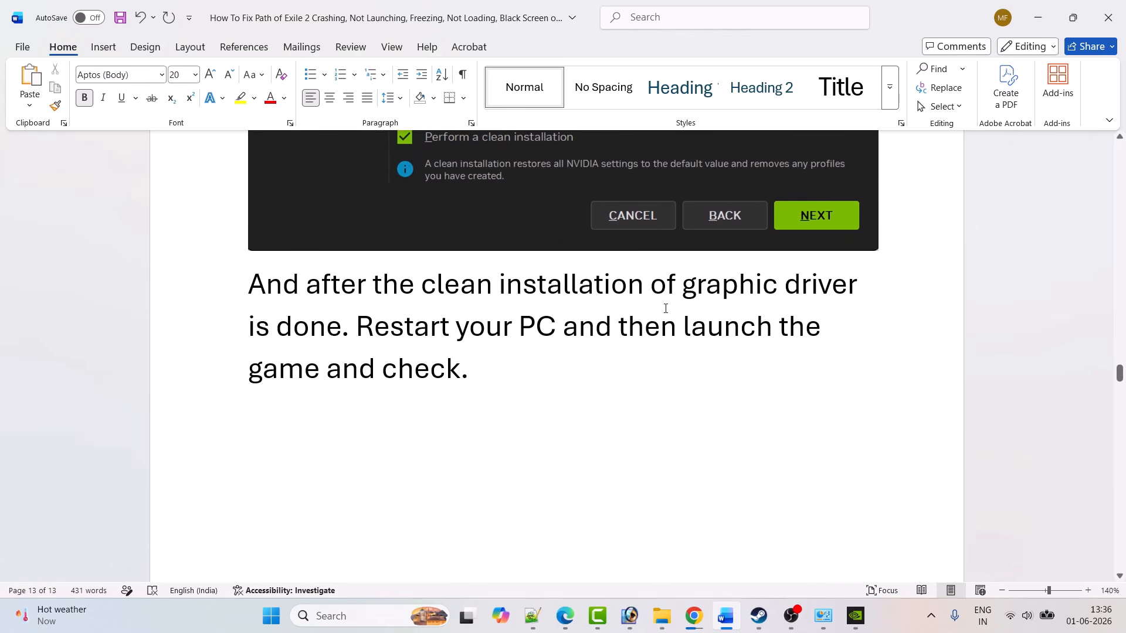
Step: View the Windows power options, dismiss them, and switch to Steam to view the Path of Exile 2 library page
key(super)
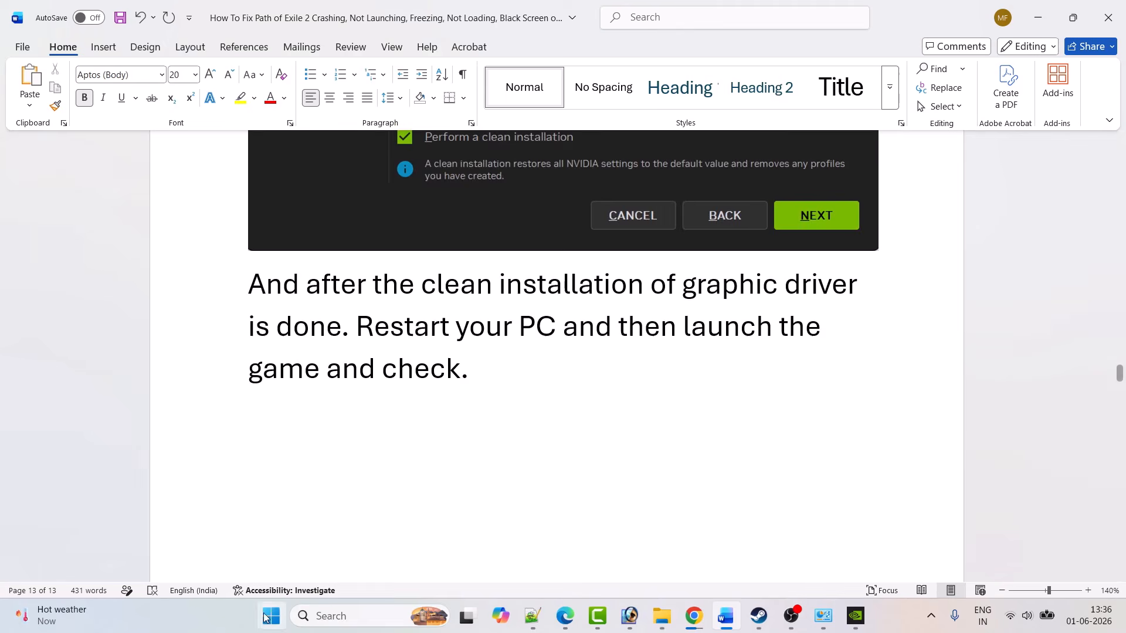
click(743, 564)
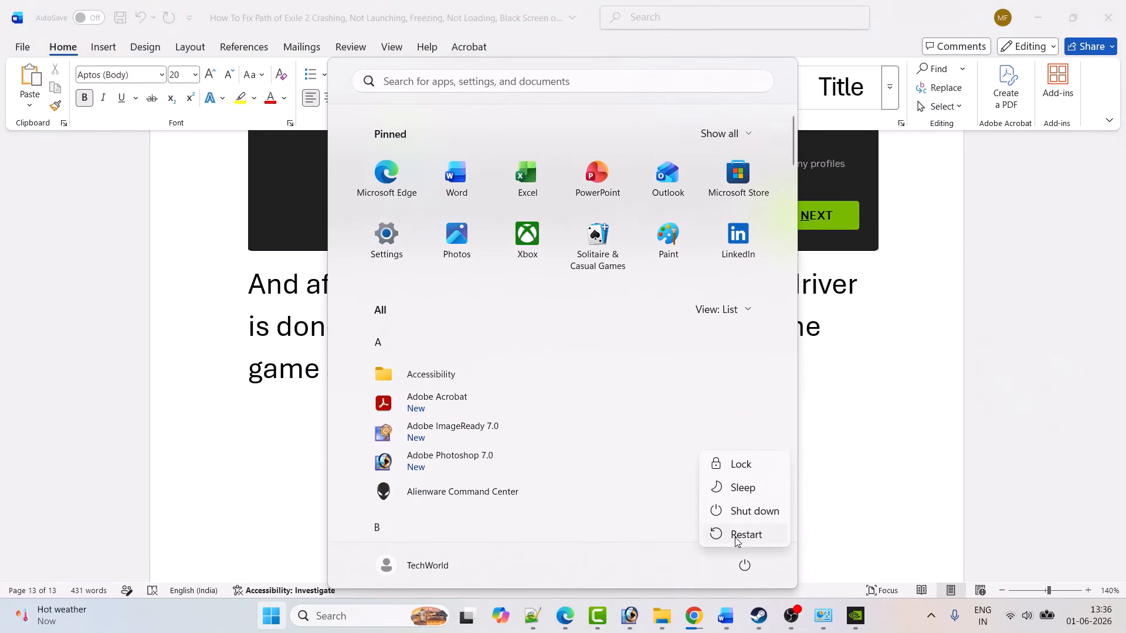
click(873, 487)
click(758, 615)
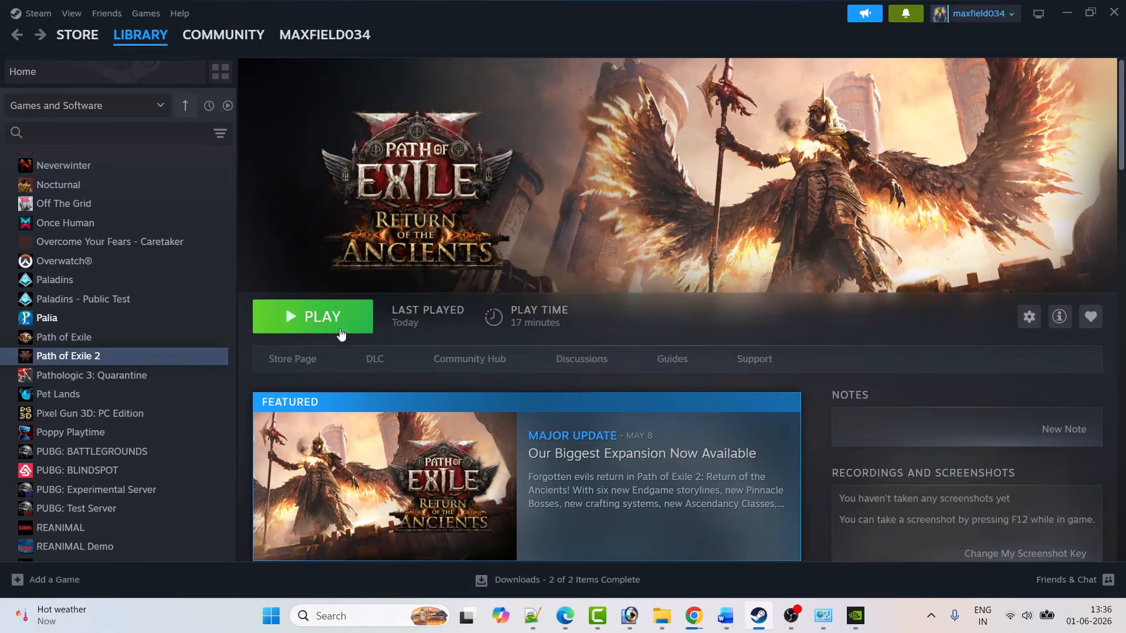
Step: Return to the Word document and read Fix 8 about allowing the game through controlled folder access and firewall
key(alt+Tab)
scroll(362, 289, down, 1)
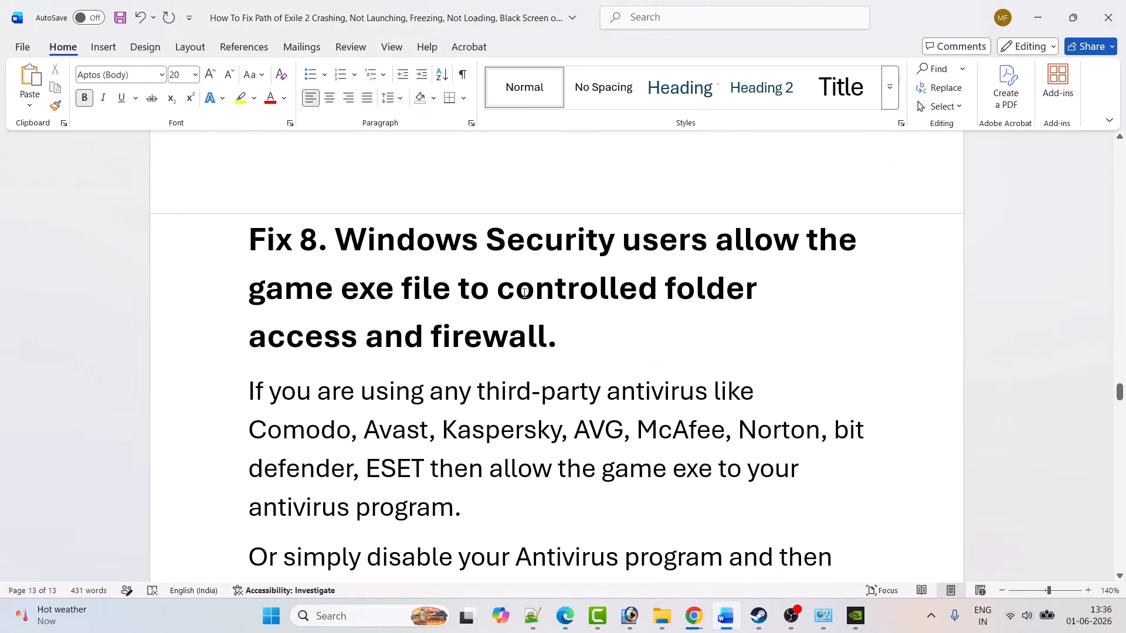
scroll(319, 325, down, 3)
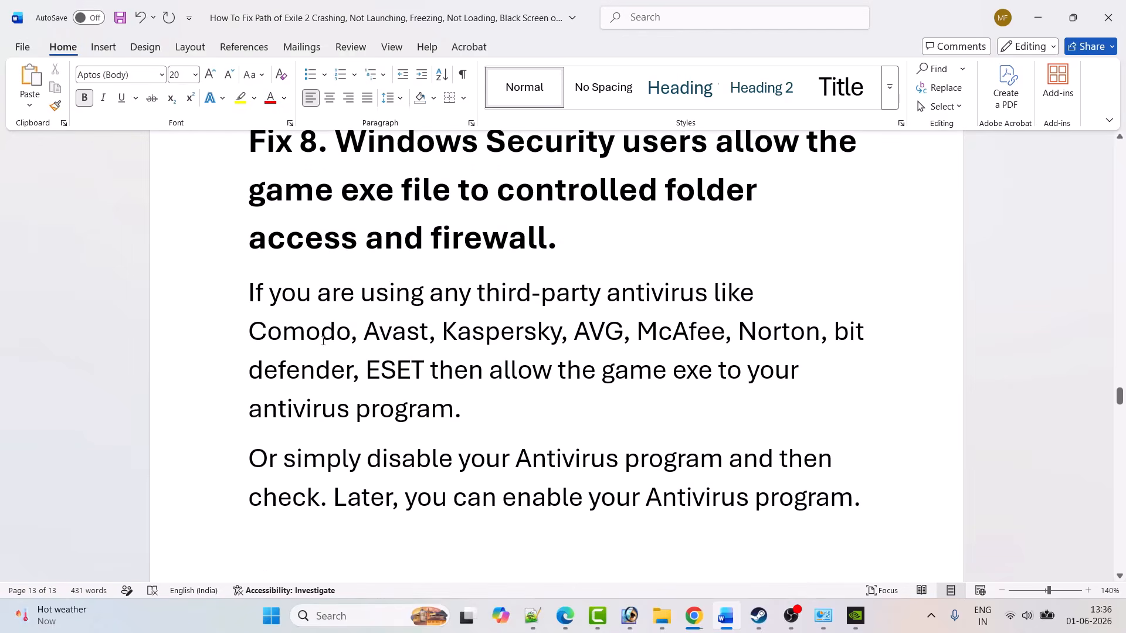
Step: Open Windows Security and go to the ransomware protection setting for allowing an app through Controlled folder access
click(342, 612)
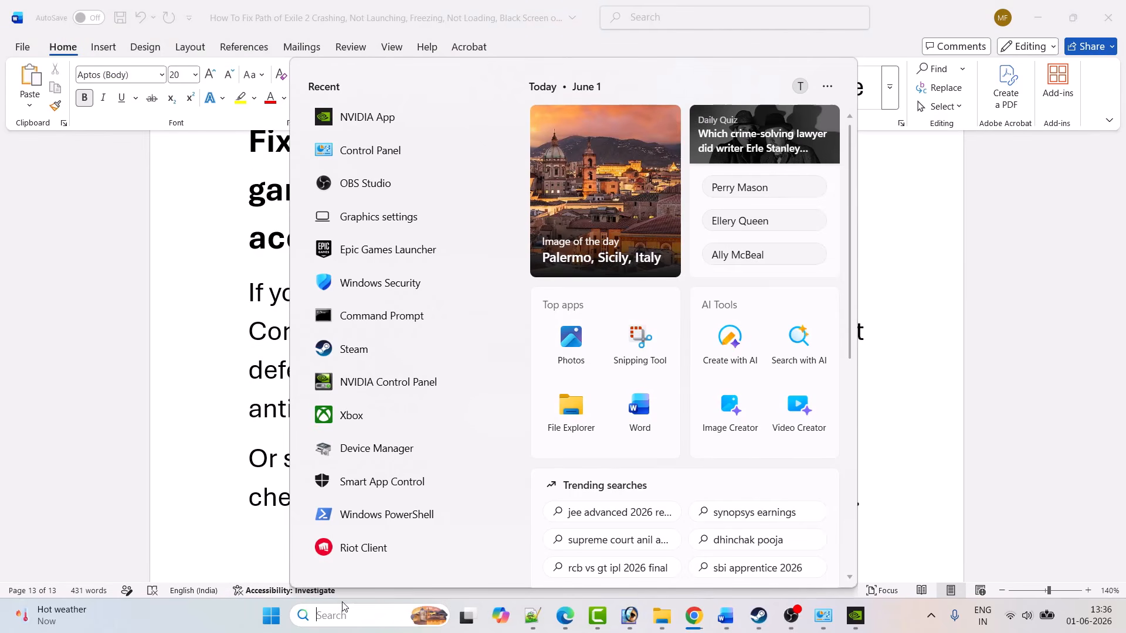
text(windows sec)
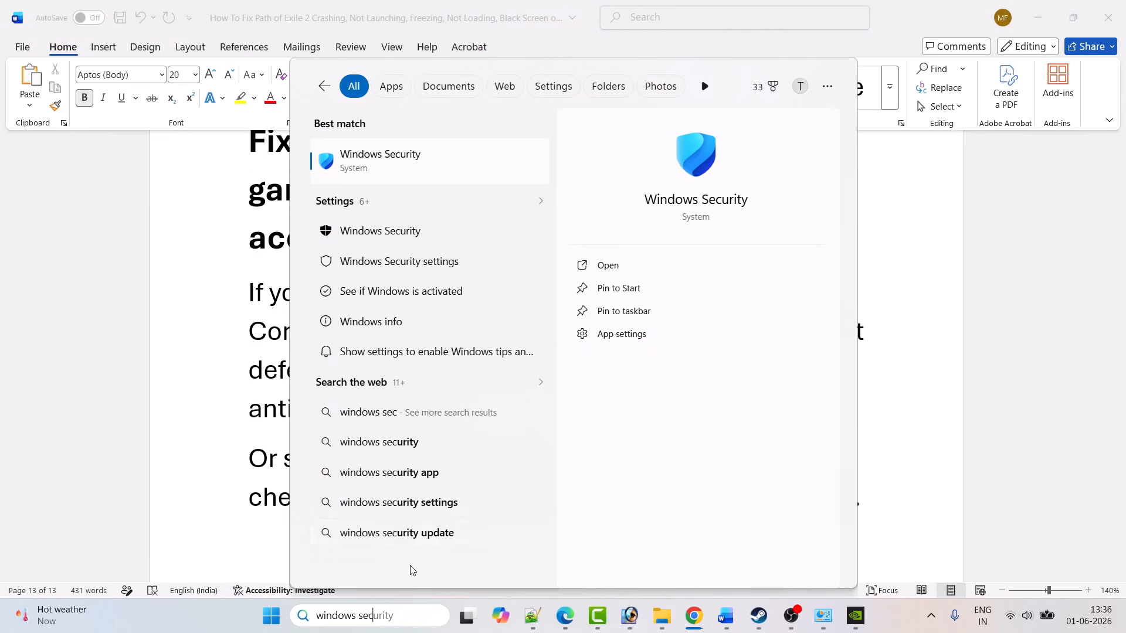
click(619, 264)
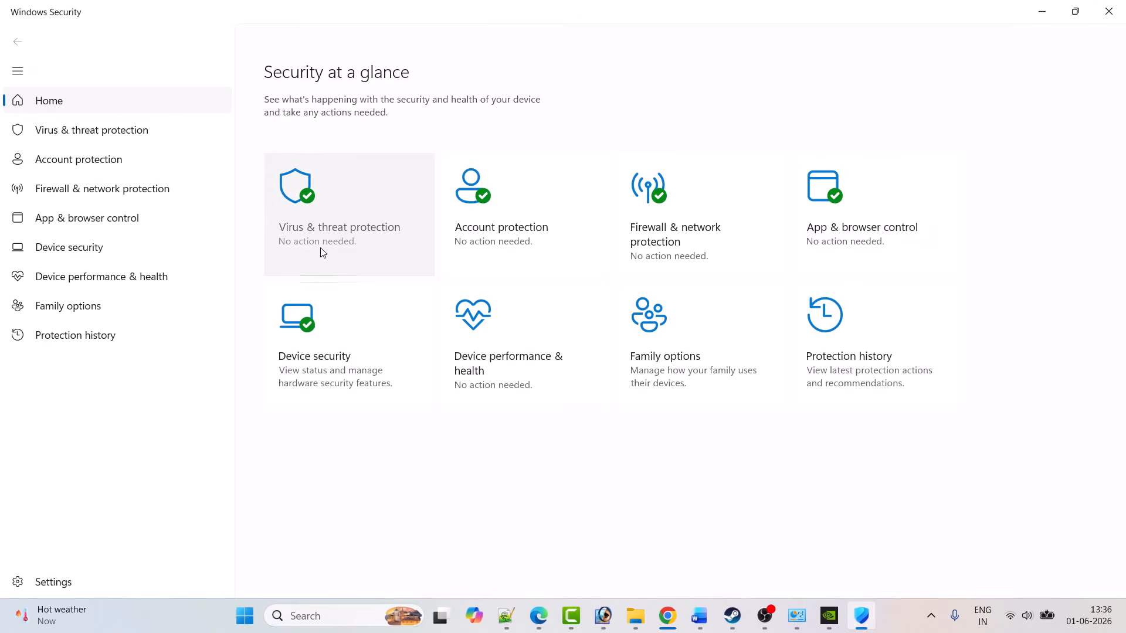
click(323, 226)
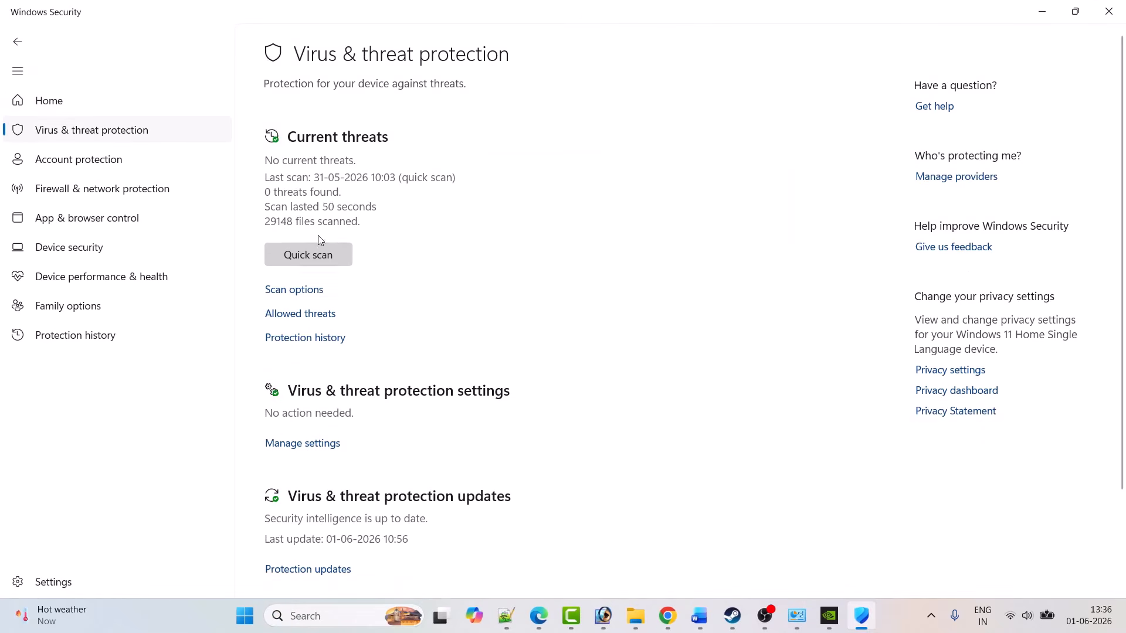
scroll(676, 357, down, 2)
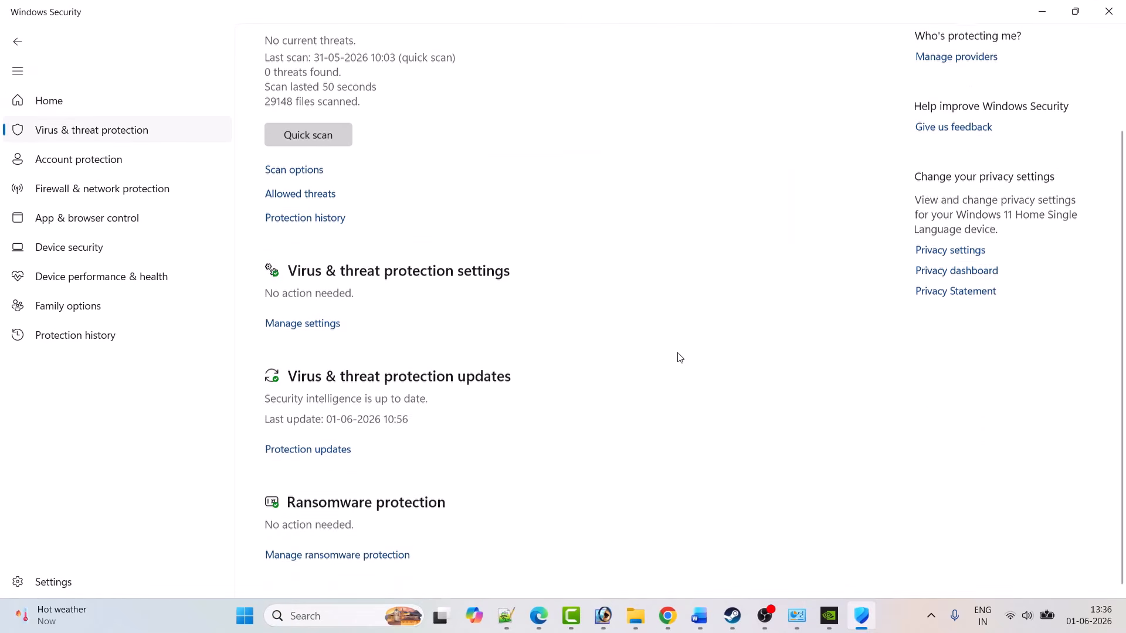
click(338, 554)
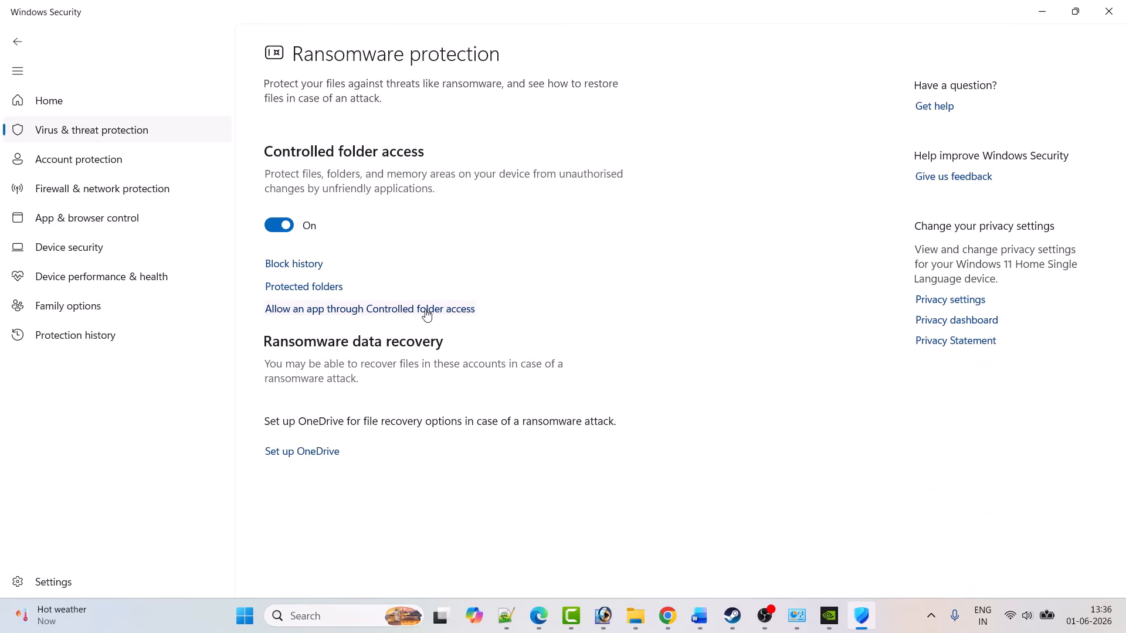
click(419, 311)
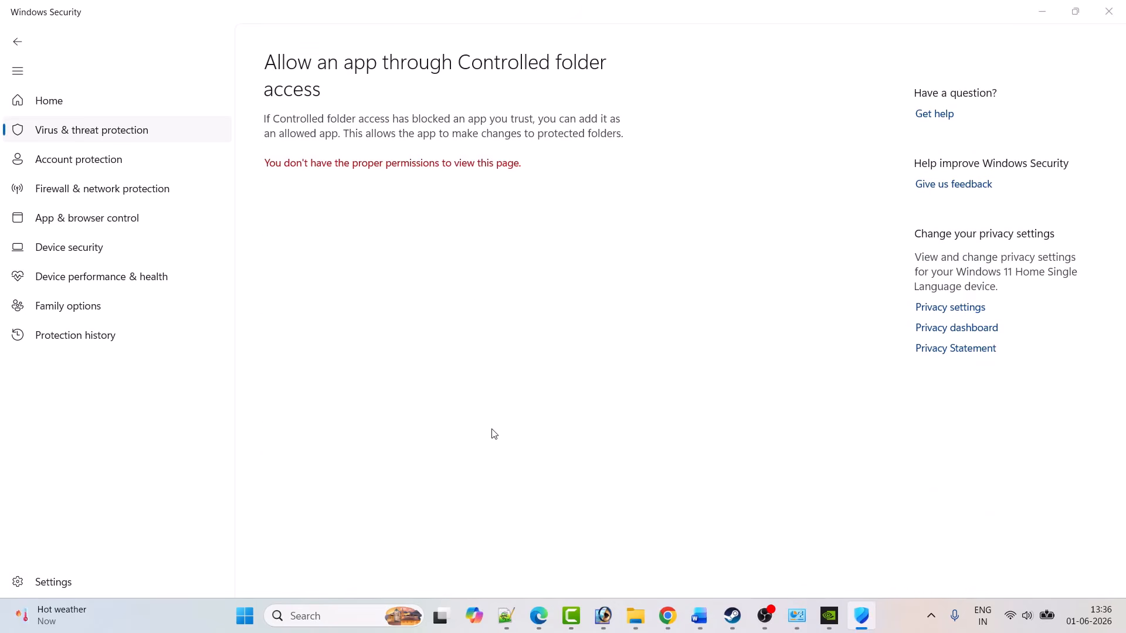
Step: Start adding an allowed app by browsing all apps, and open the OS (C:) drive in the file picker
scroll(563, 410, down, 2)
click(290, 43)
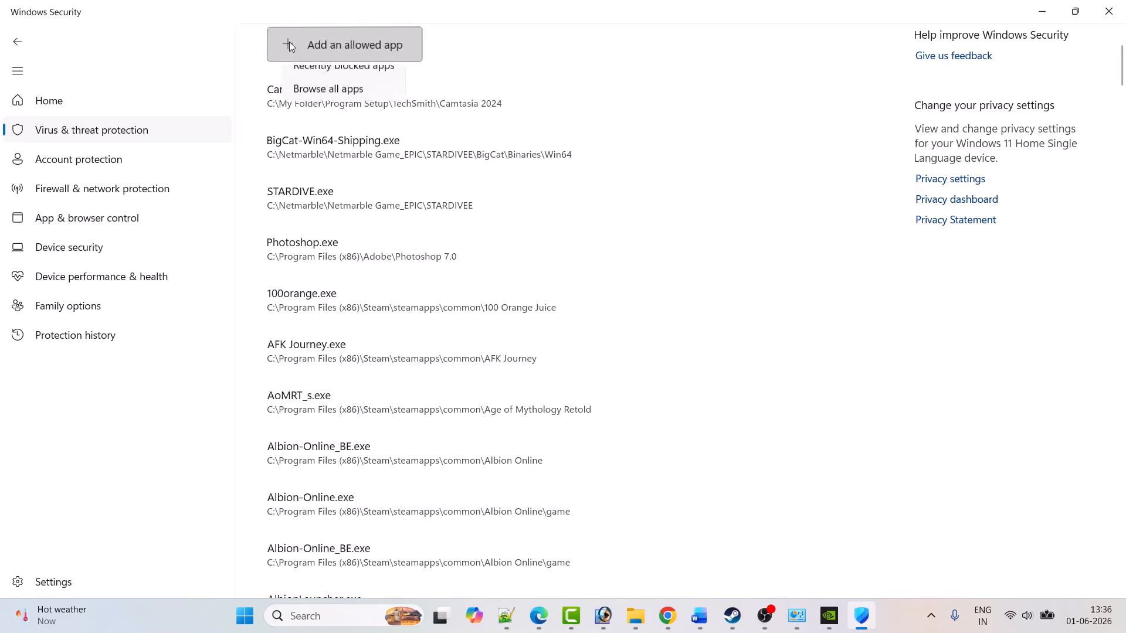
click(332, 104)
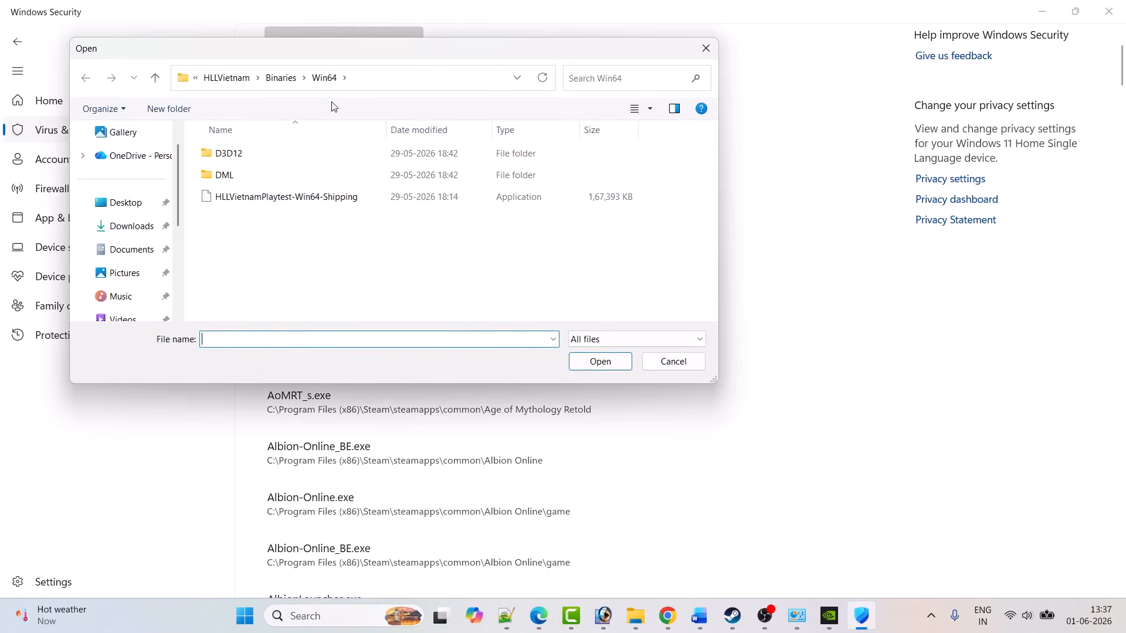
click(226, 77)
click(221, 77)
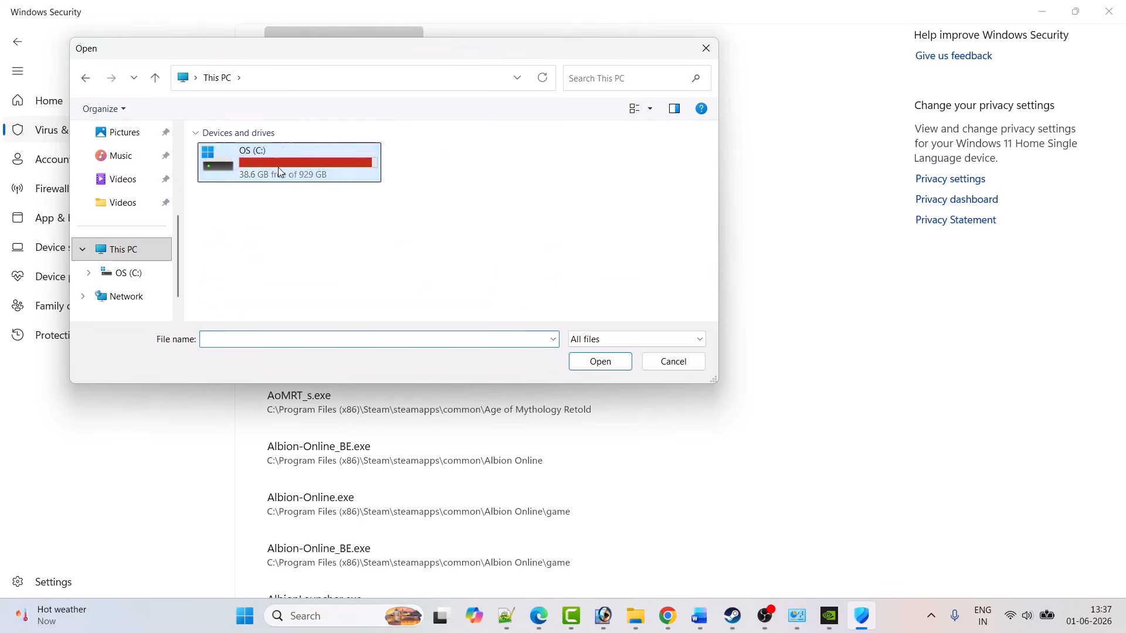
double_click(278, 167)
Step: Browse to the Program Files (x86)\Steam\steamapps\common folder in the file picker
click(254, 222)
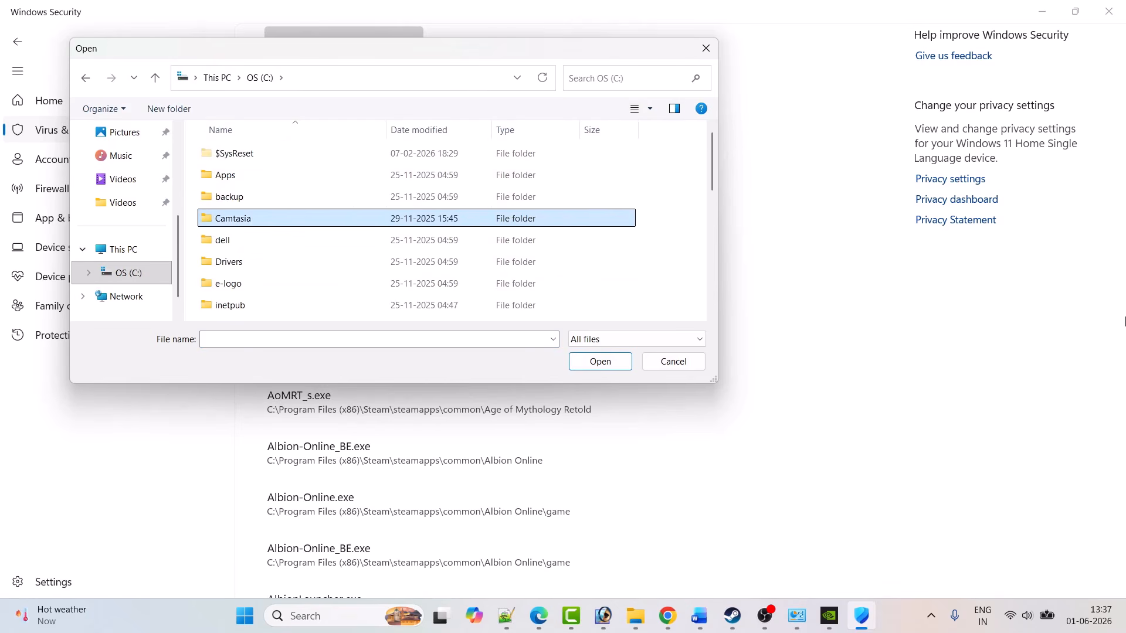
key(p)
key(p)
key(p)
key(Return)
key(s)
key(Return)
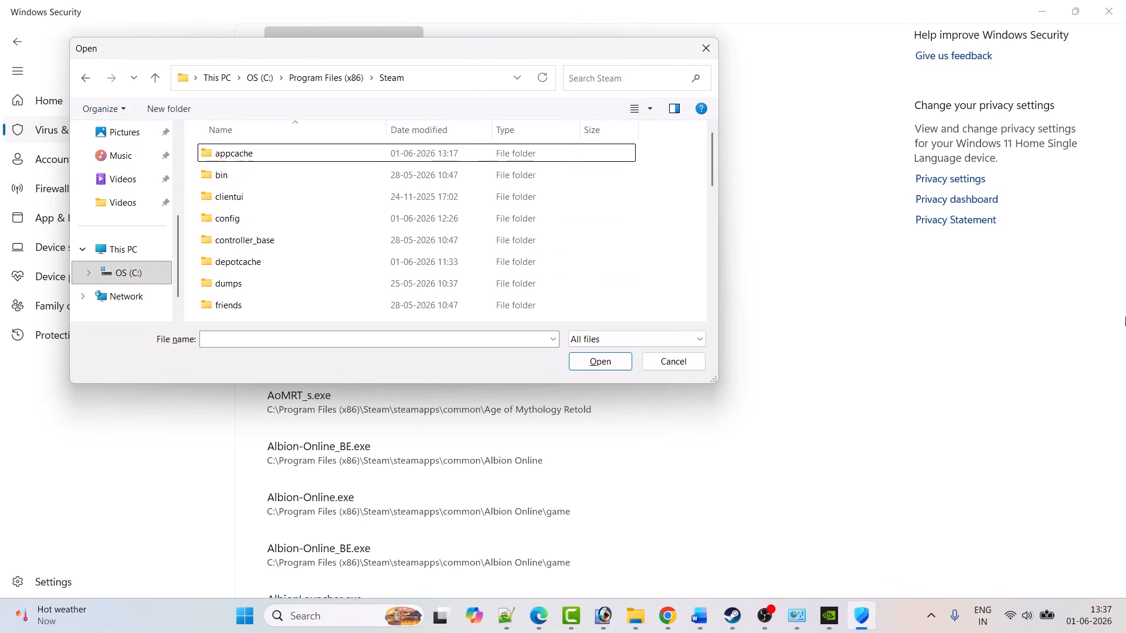
key(s)
key(Return)
key(Return)
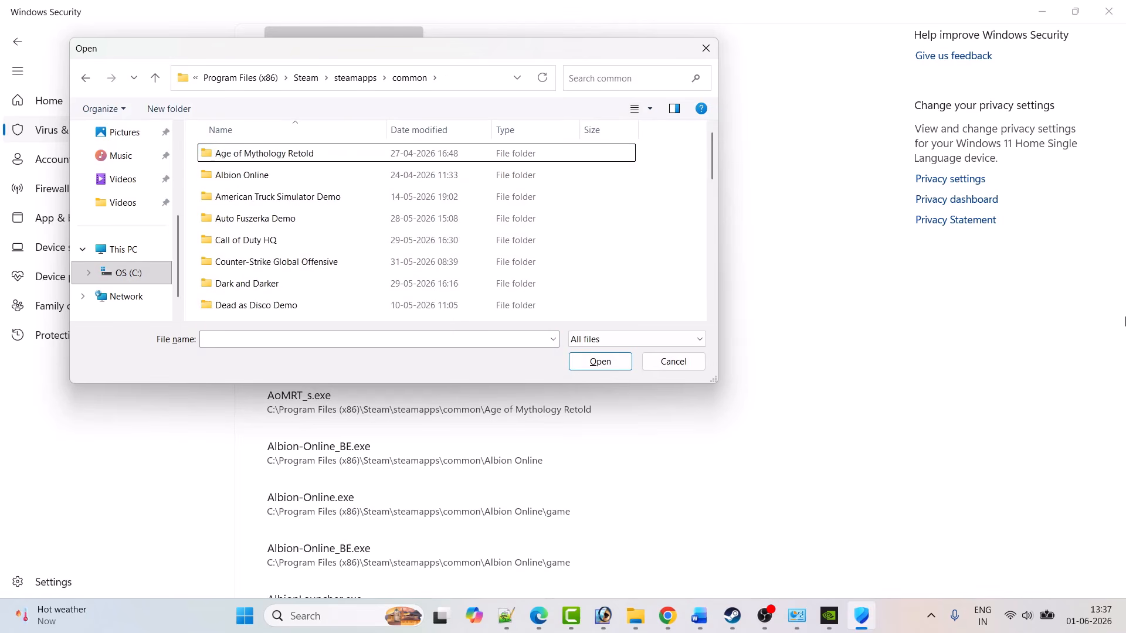
Step: Allow PathOfExile_x64Steam from the Path of Exile 2 folder through Controlled folder access
key(p)
key(p)
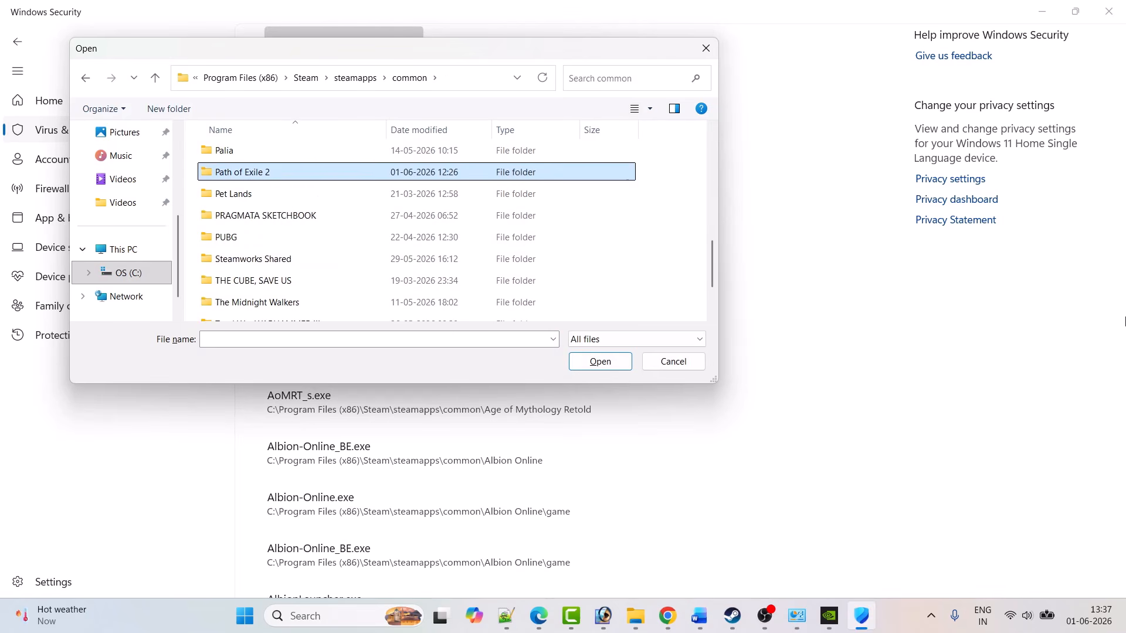
key(Return)
scroll(612, 256, down, 1)
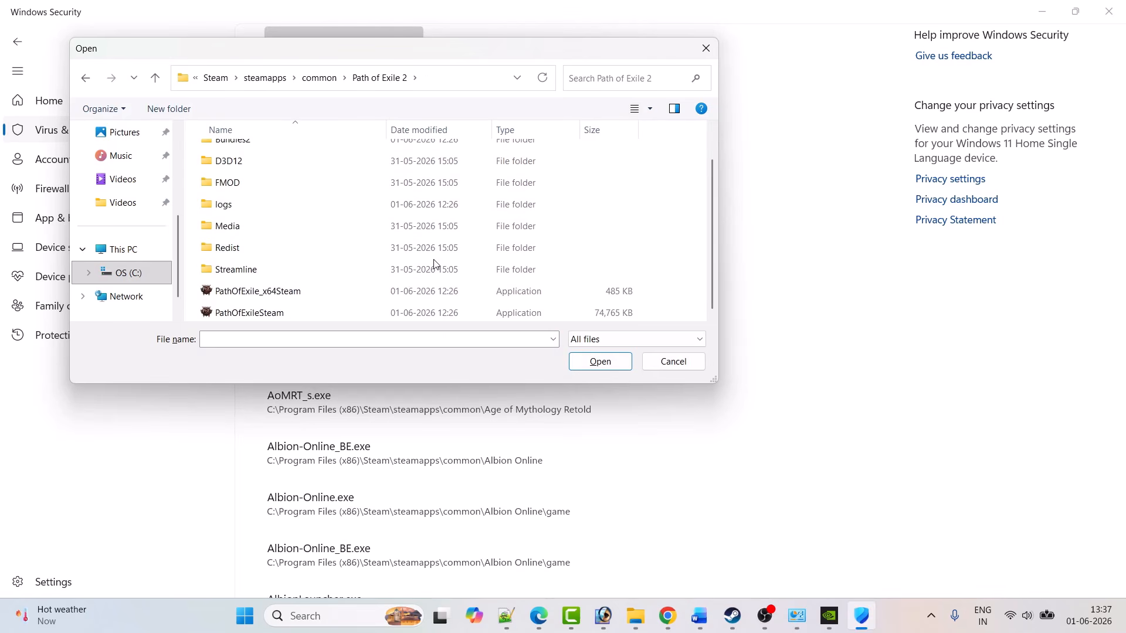
click(276, 293)
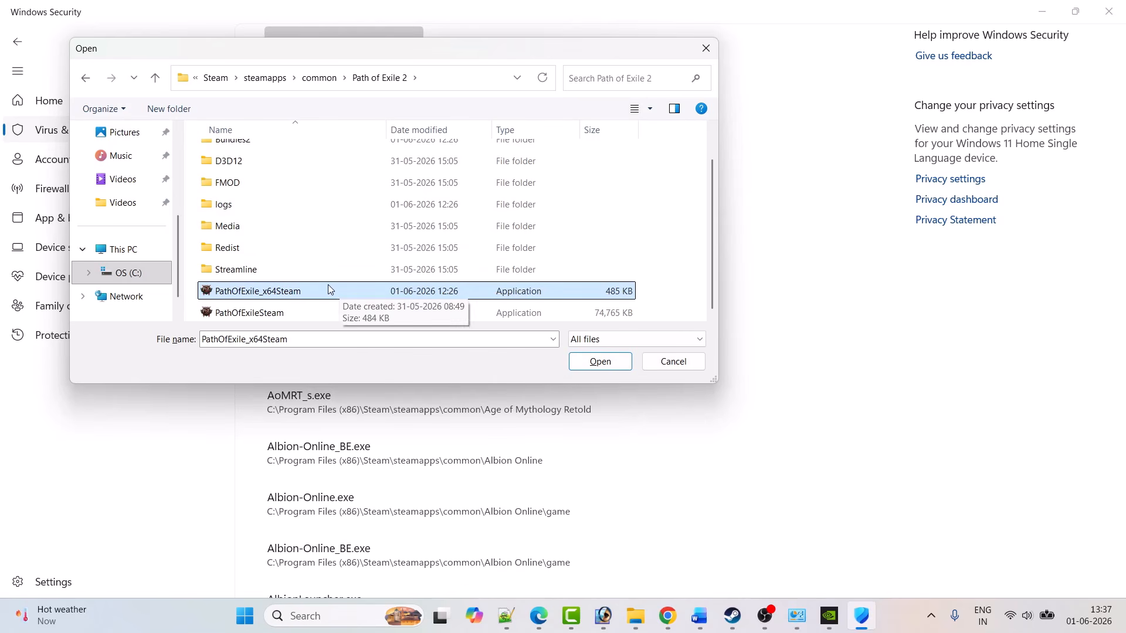
click(613, 363)
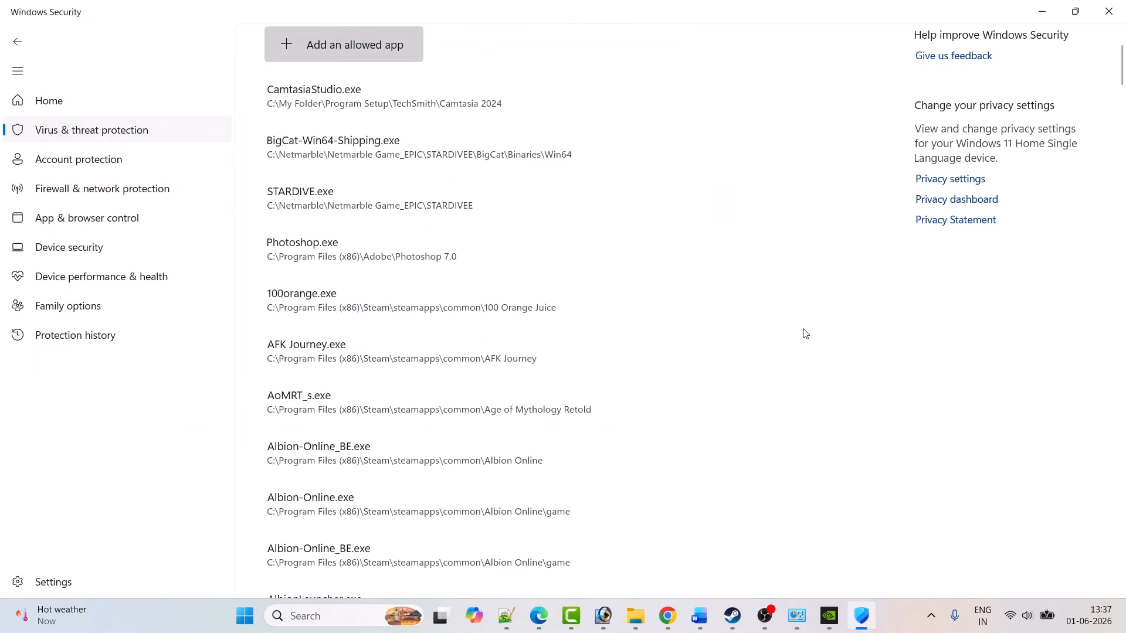
Step: Add PathOfExileSteam from the same game folder as another allowed app for Controlled folder access
click(295, 52)
click(325, 108)
click(256, 319)
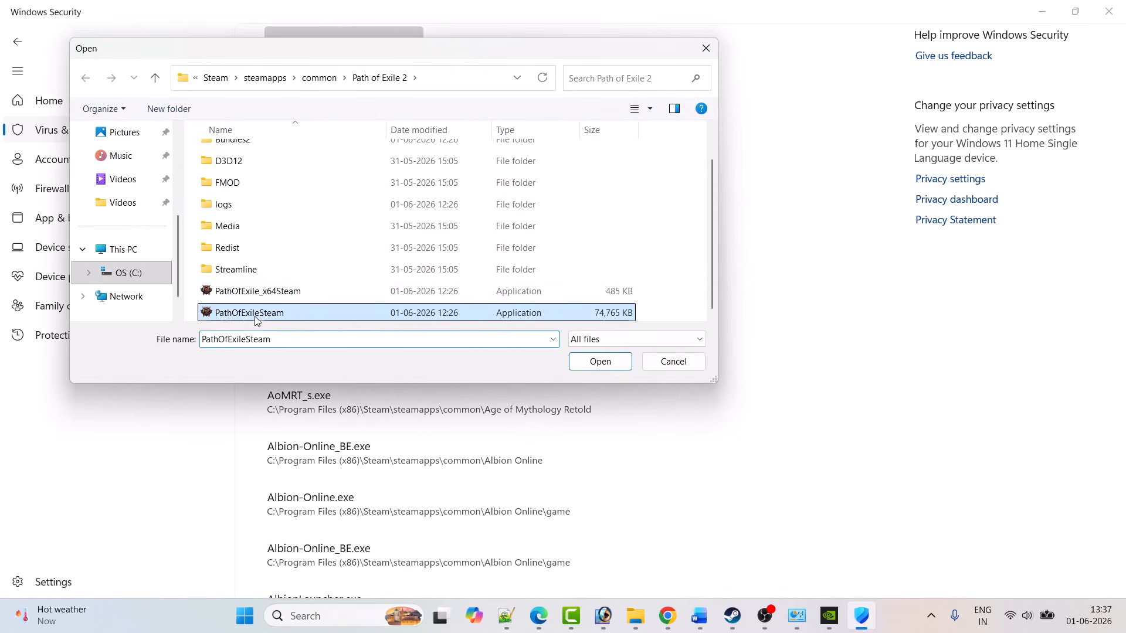
click(600, 362)
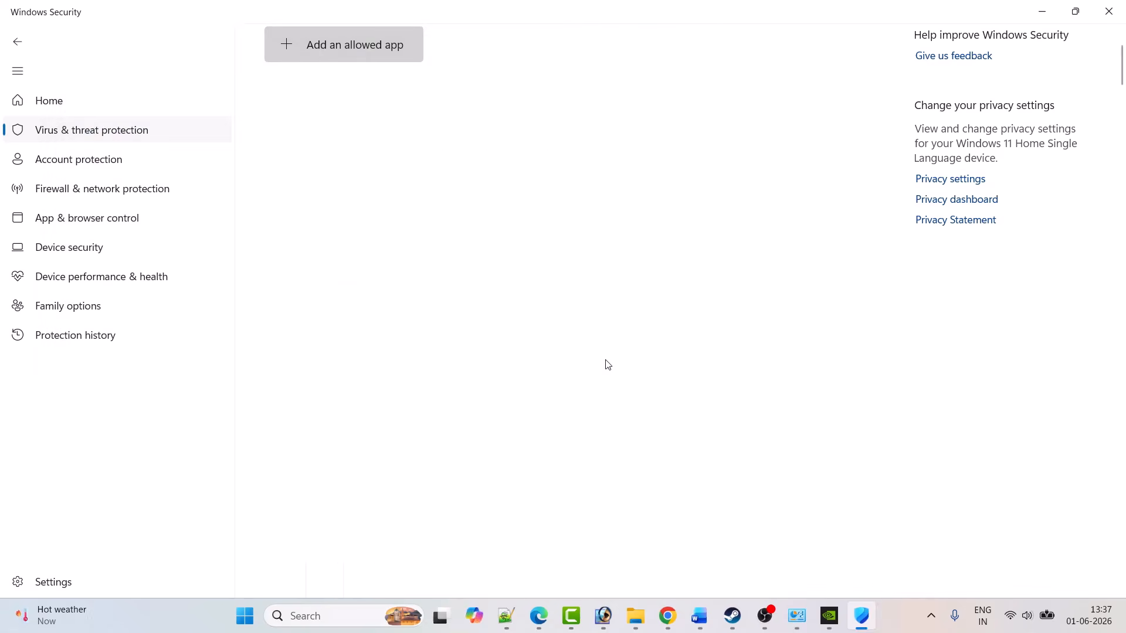
Step: Go to Firewall & network protection, open the apps allowed through the firewall, and unlock the list for changes
click(19, 44)
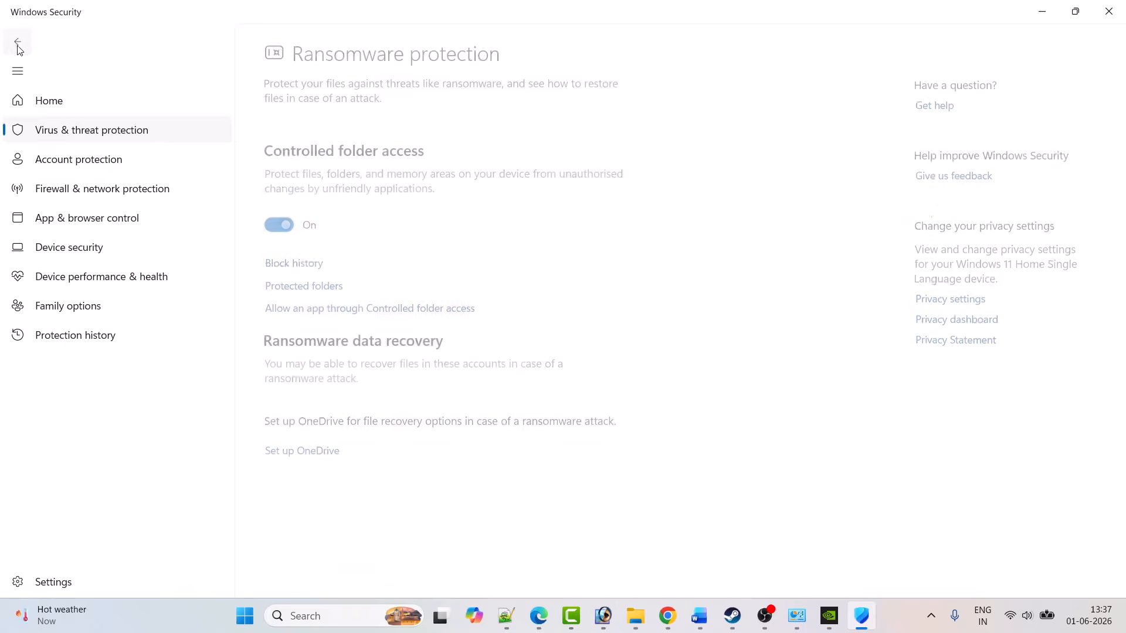
click(18, 44)
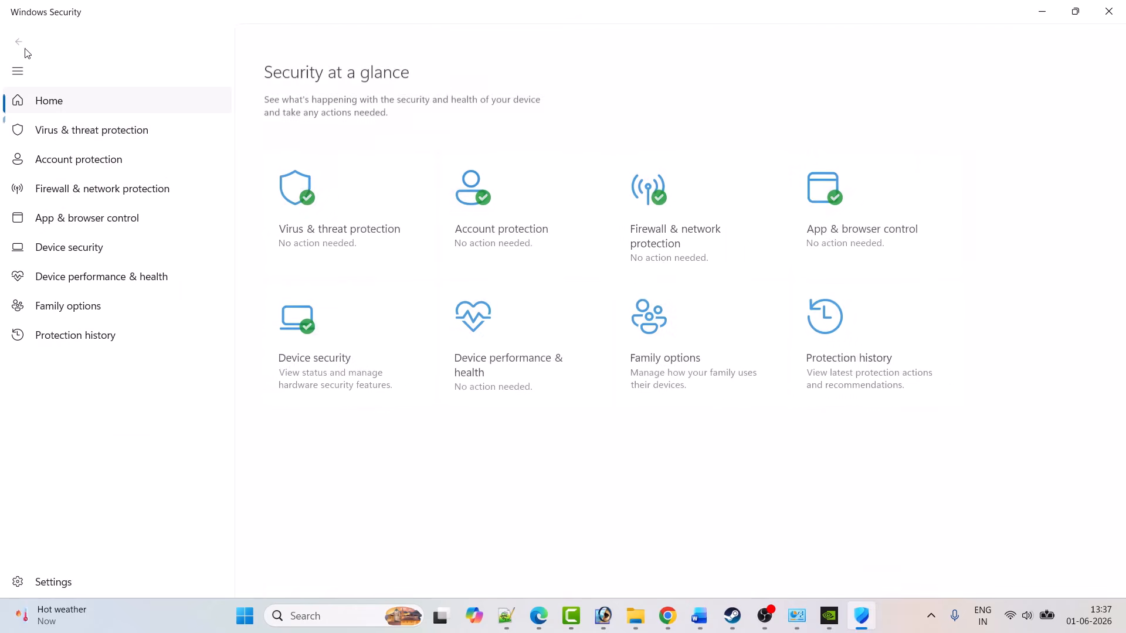
click(705, 246)
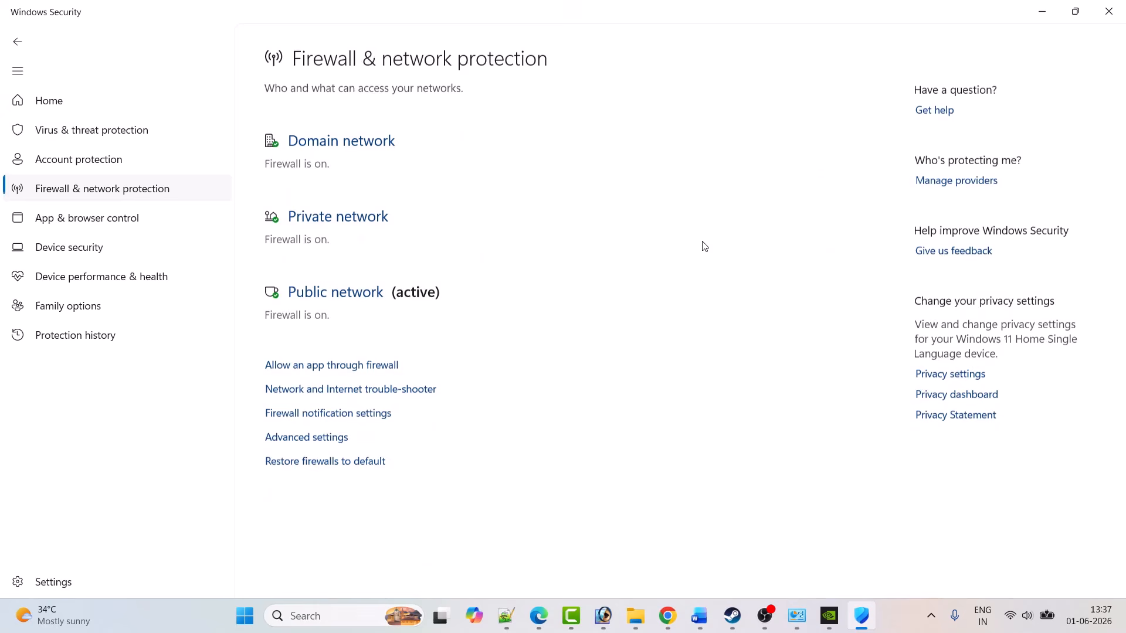
click(356, 369)
click(721, 115)
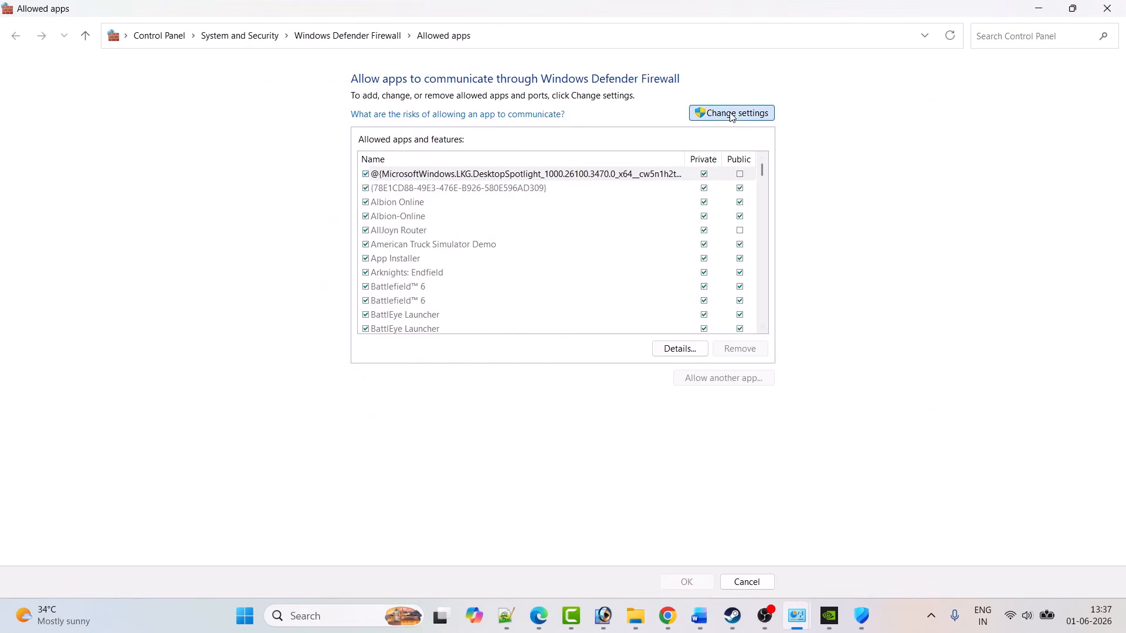
Step: Start allowing another app through the firewall and browse to the OS (C:) drive in the file picker
click(706, 380)
click(662, 376)
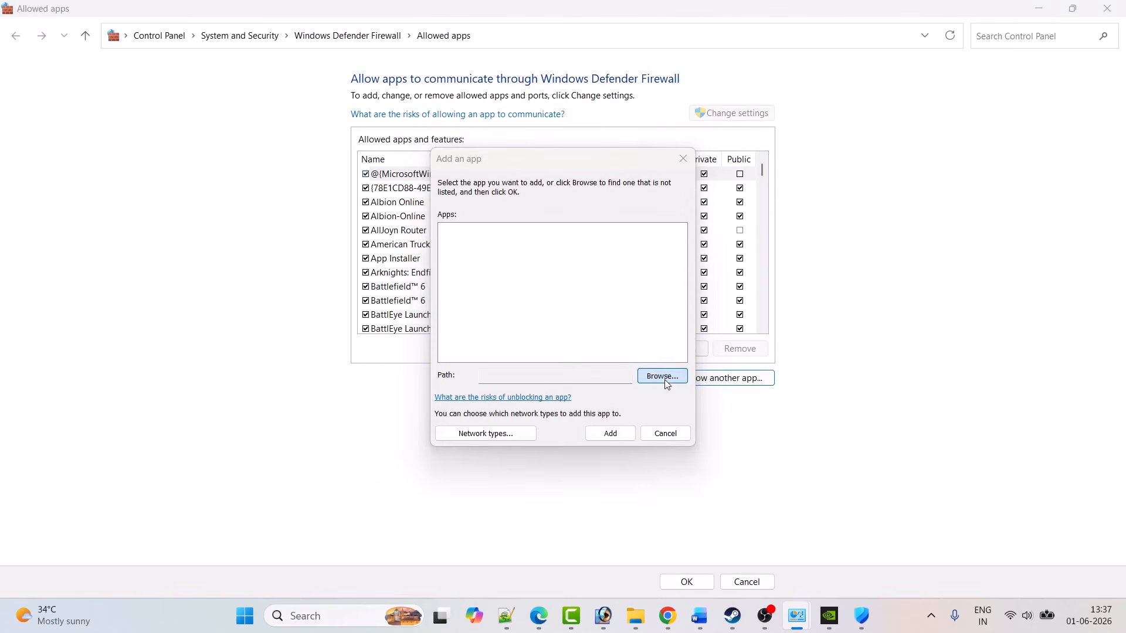
click(497, 182)
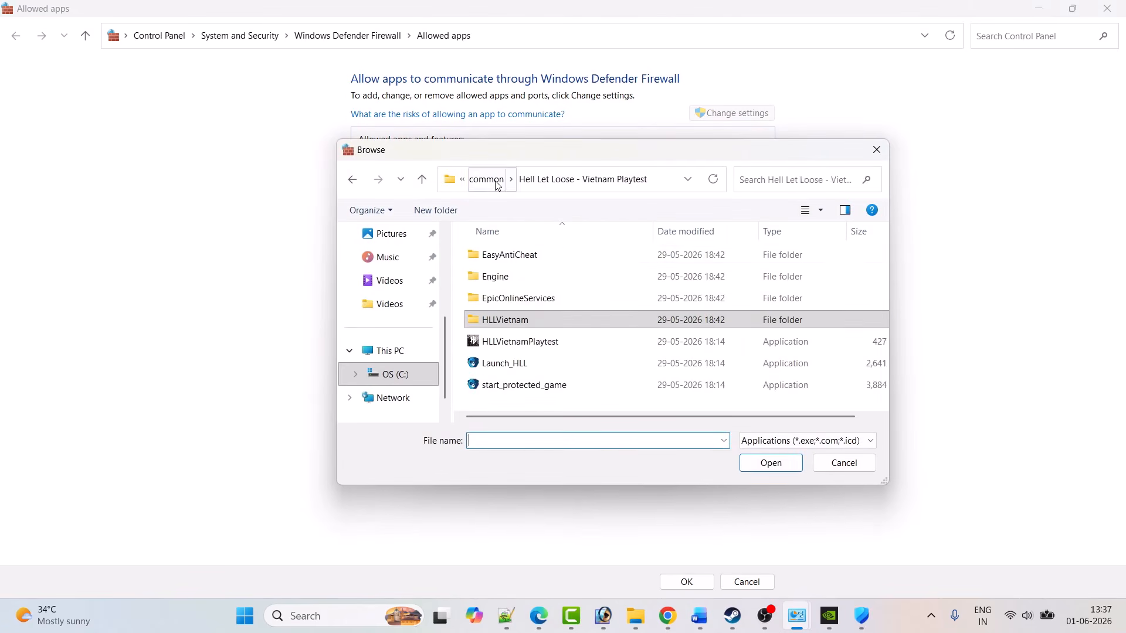
click(497, 182)
click(493, 183)
click(494, 182)
double_click(550, 258)
click(519, 298)
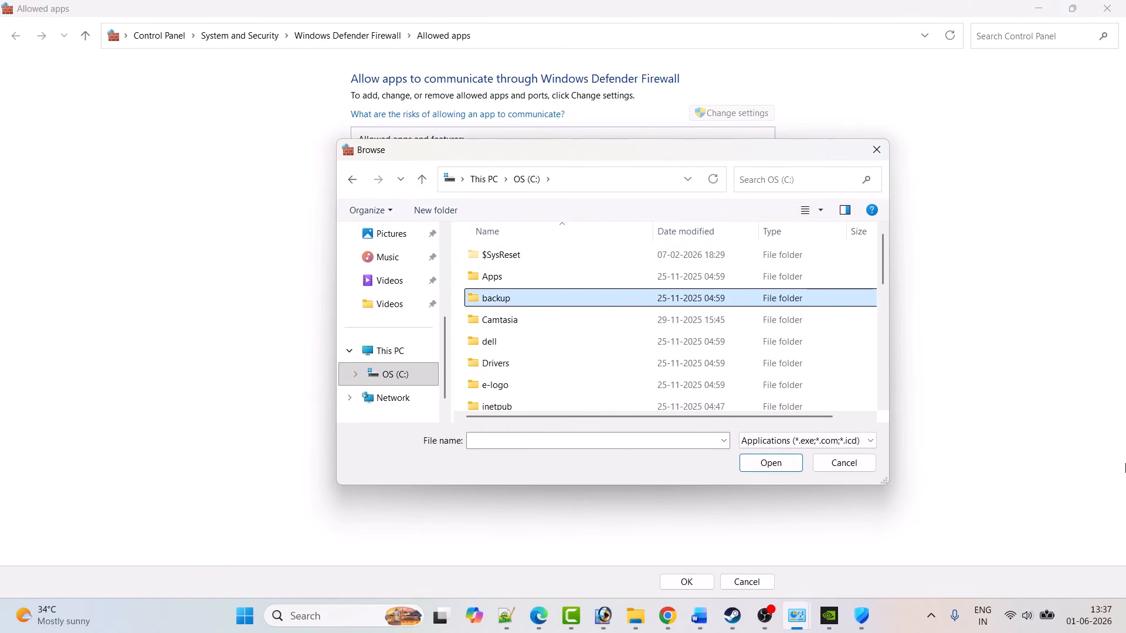
Step: Open the Program Files (x86)\Steam\steamapps\common folder while browsing for the firewall app
key(p)
key(Down)
key(Down)
key(Return)
key(s)
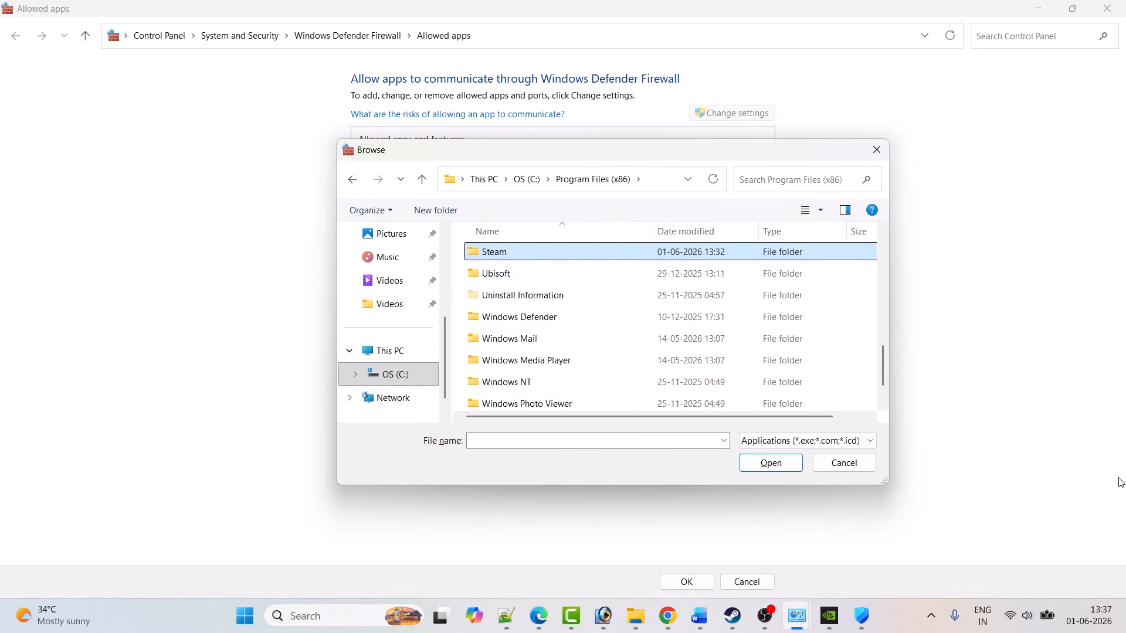
key(Return)
key(s)
key(Down)
key(Return)
key(Down)
key(Return)
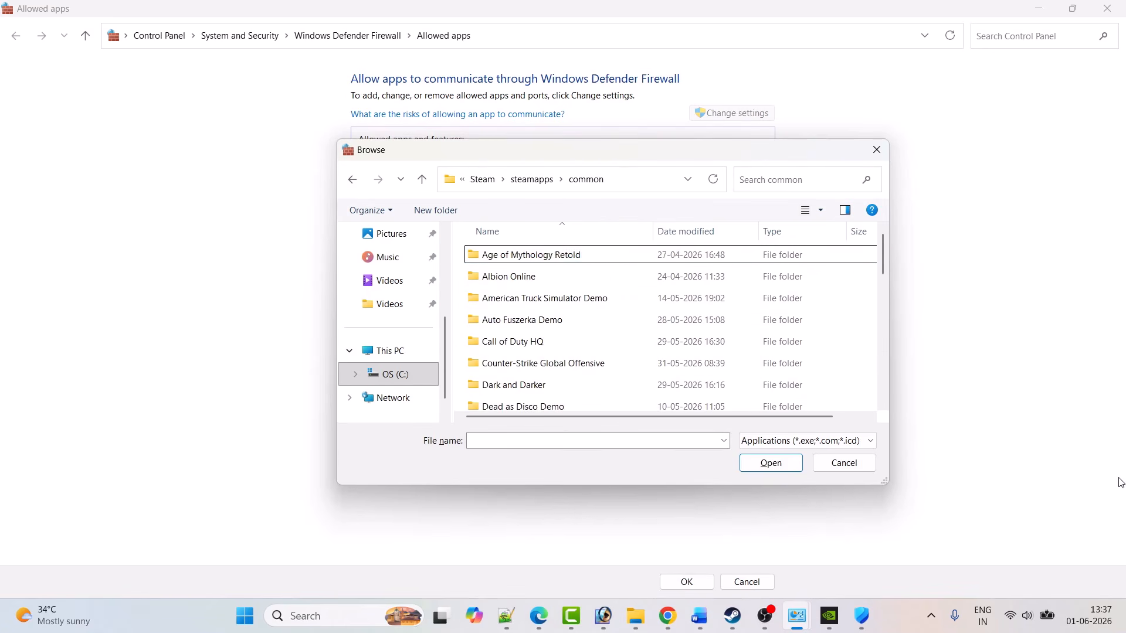
Step: Add PathOfExile_x64Steam from the Path of Exile 2 folder to the firewall's allowed apps and allow it on private networks
key(Down)
key(p)
key(Down)
key(Return)
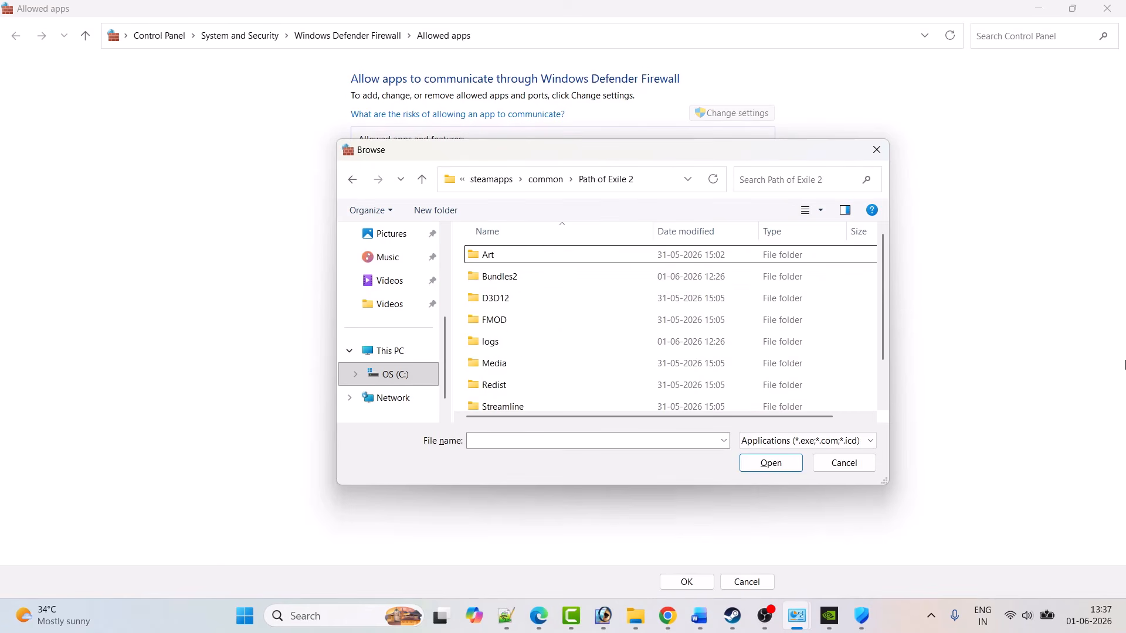
scroll(673, 354, down, 1)
click(547, 382)
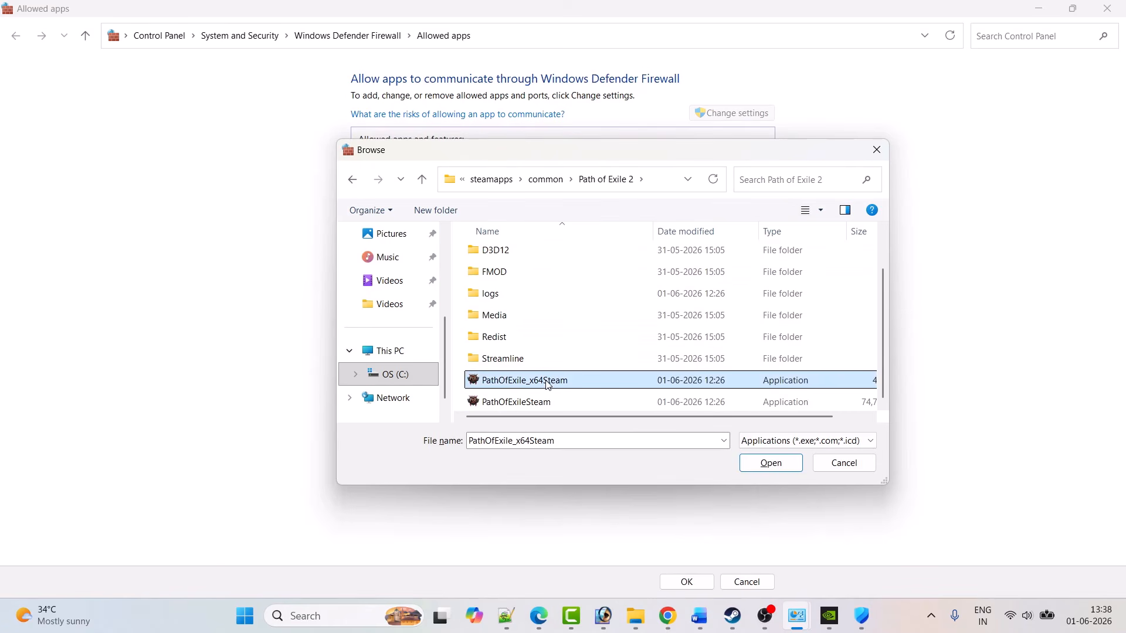
click(769, 460)
click(609, 434)
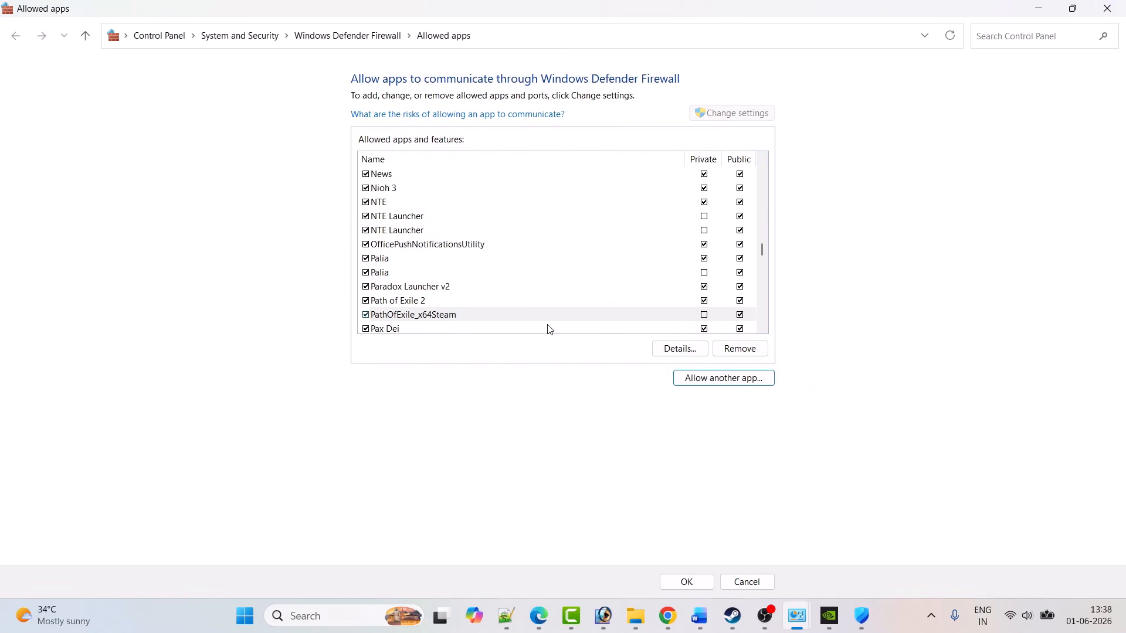
scroll(549, 329, down, 2)
click(704, 230)
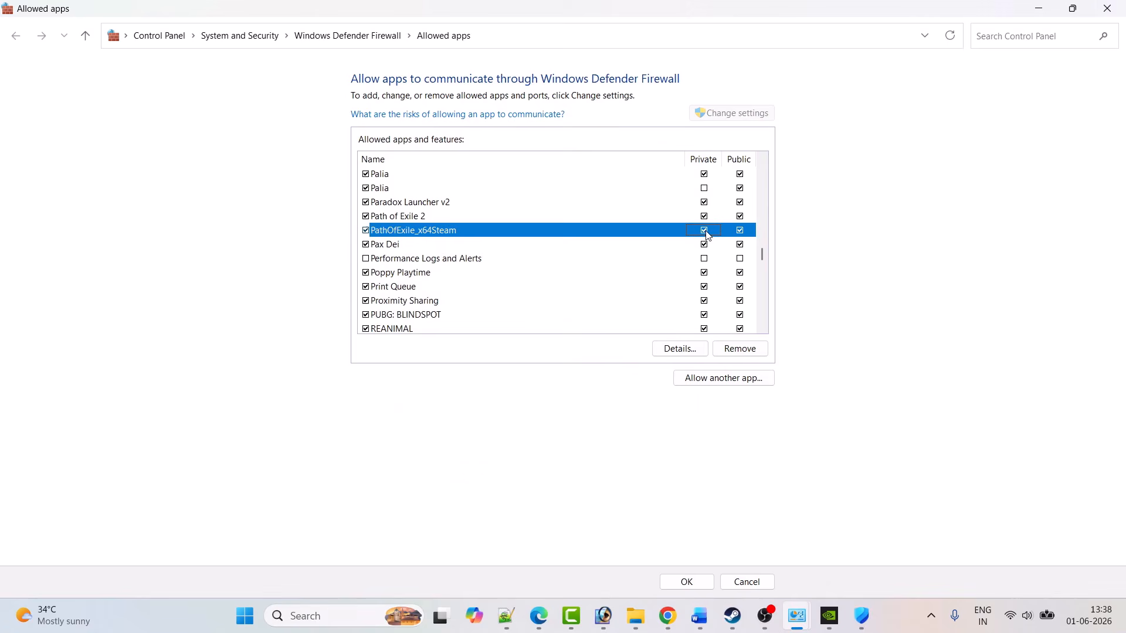
Step: Try to add PathOfExileSteam from the Path of Exile 2 folder to the firewall's allowed apps
click(741, 381)
click(661, 375)
scroll(508, 405, down, 1)
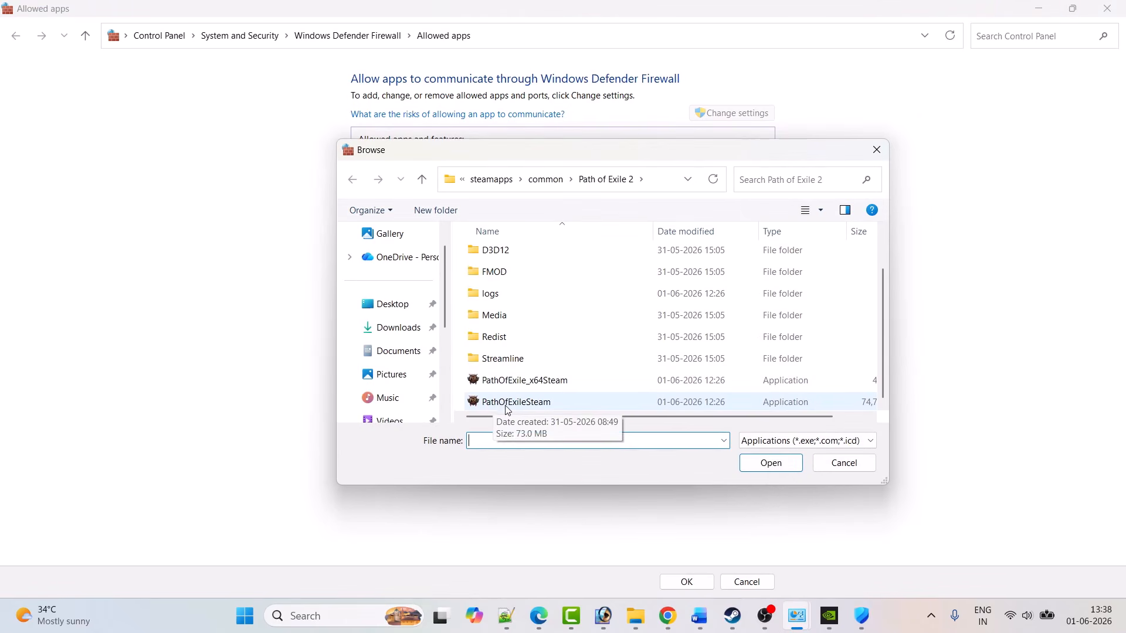
click(516, 405)
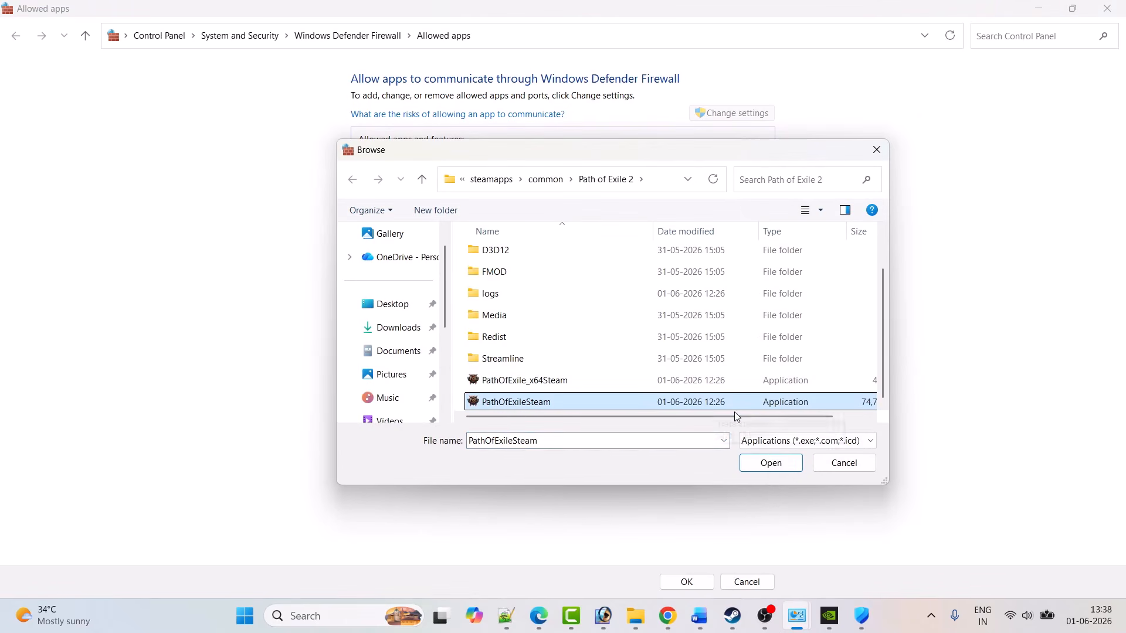
click(769, 463)
click(610, 434)
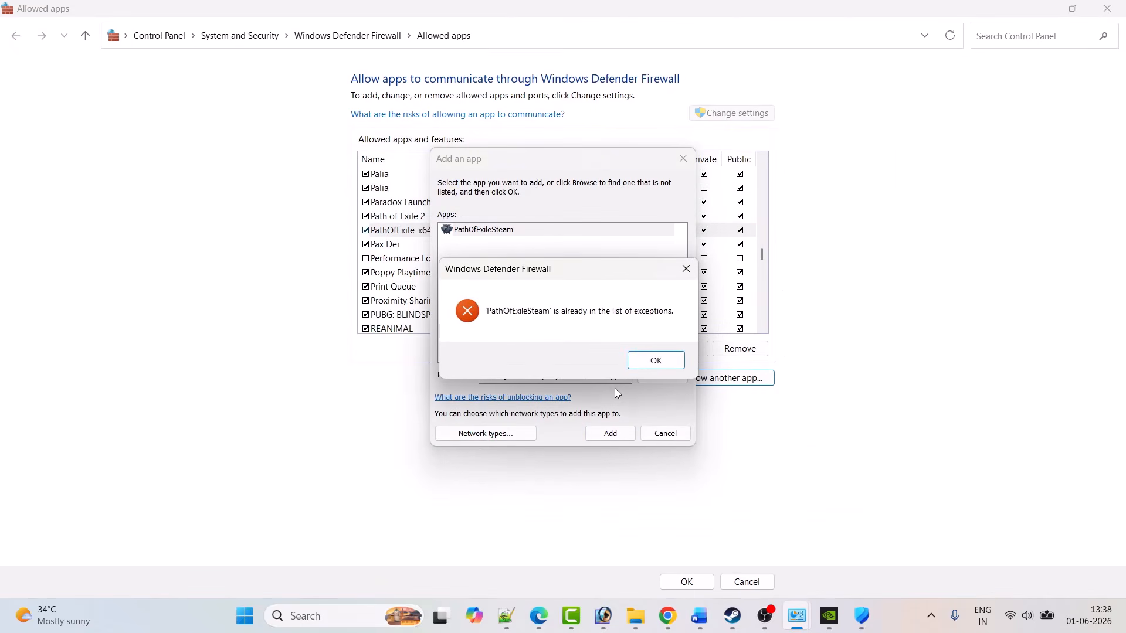
click(655, 359)
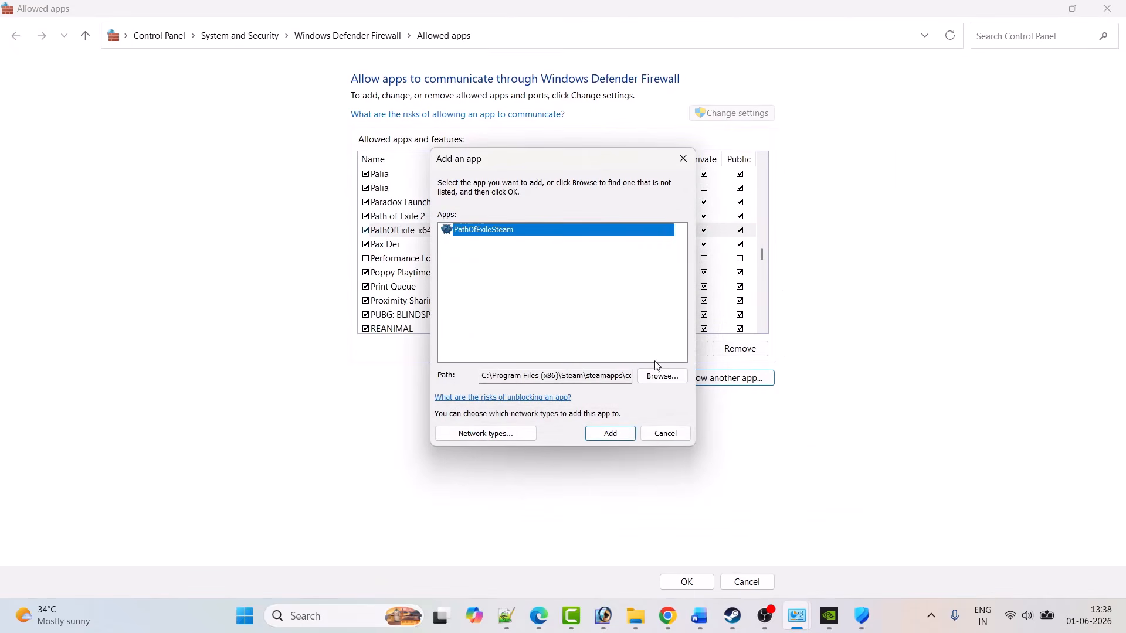
click(660, 436)
Step: Check the network permissions of the existing Path of Exile 2 entry and save the firewall's allowed apps
click(409, 218)
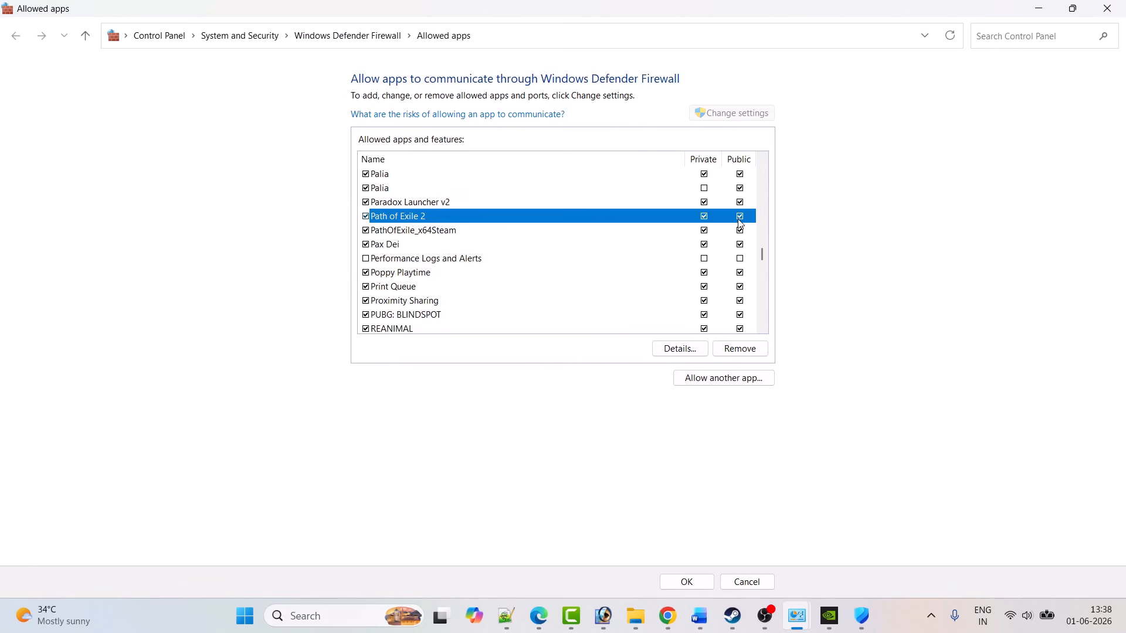
click(683, 580)
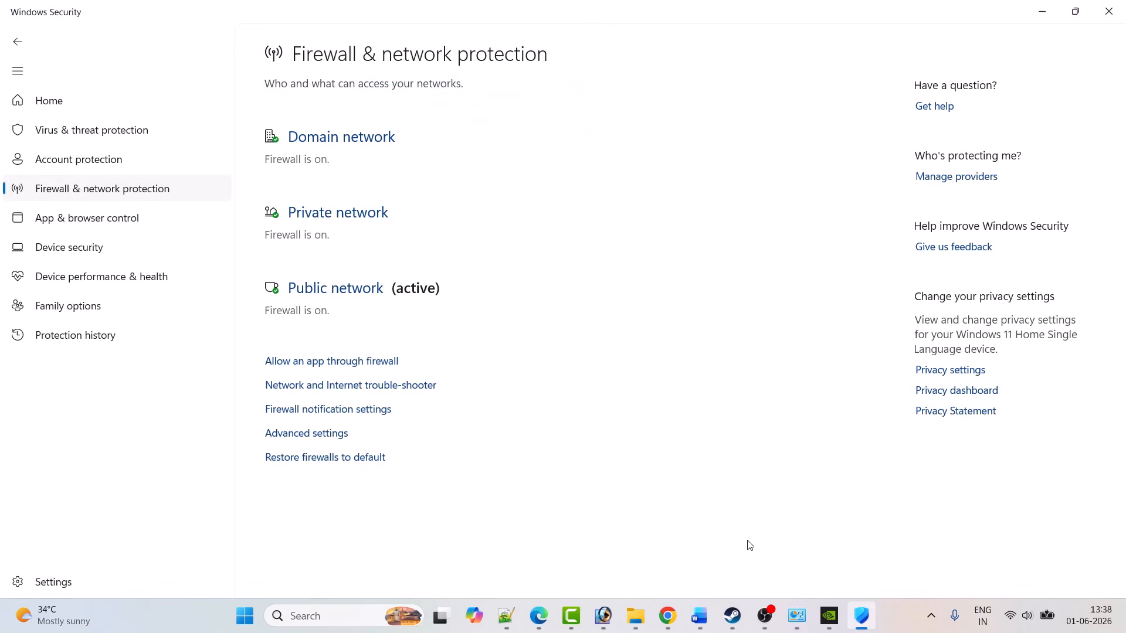
Step: Return to the Word document and read the third-party antivirus advice in Fix 8 and the Fix 9 heading
click(732, 617)
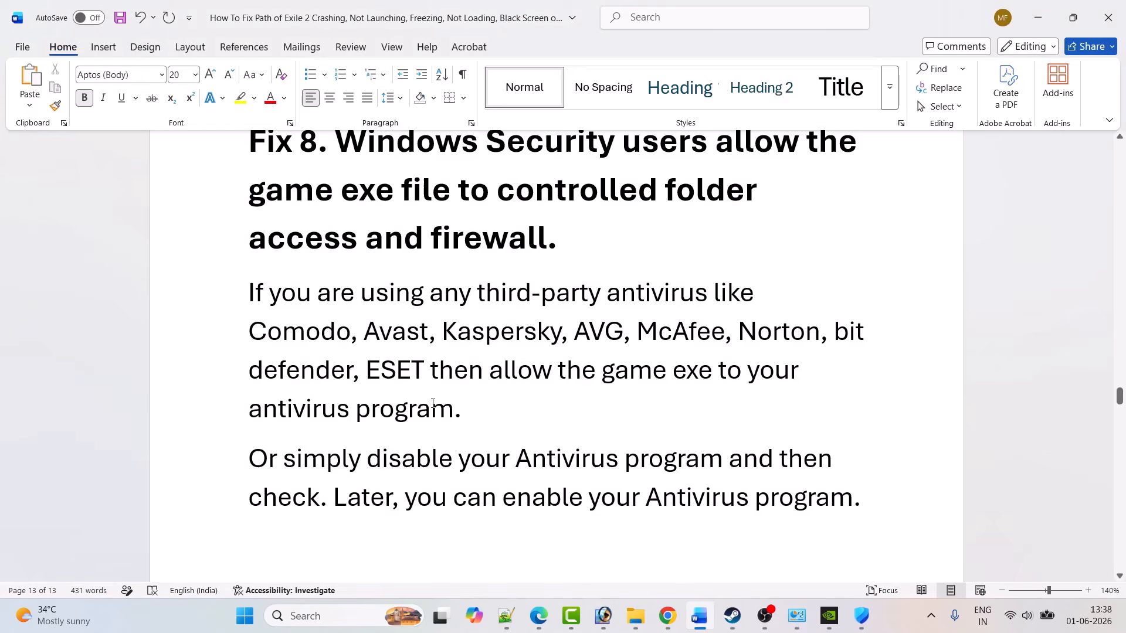
scroll(377, 286, down, 1)
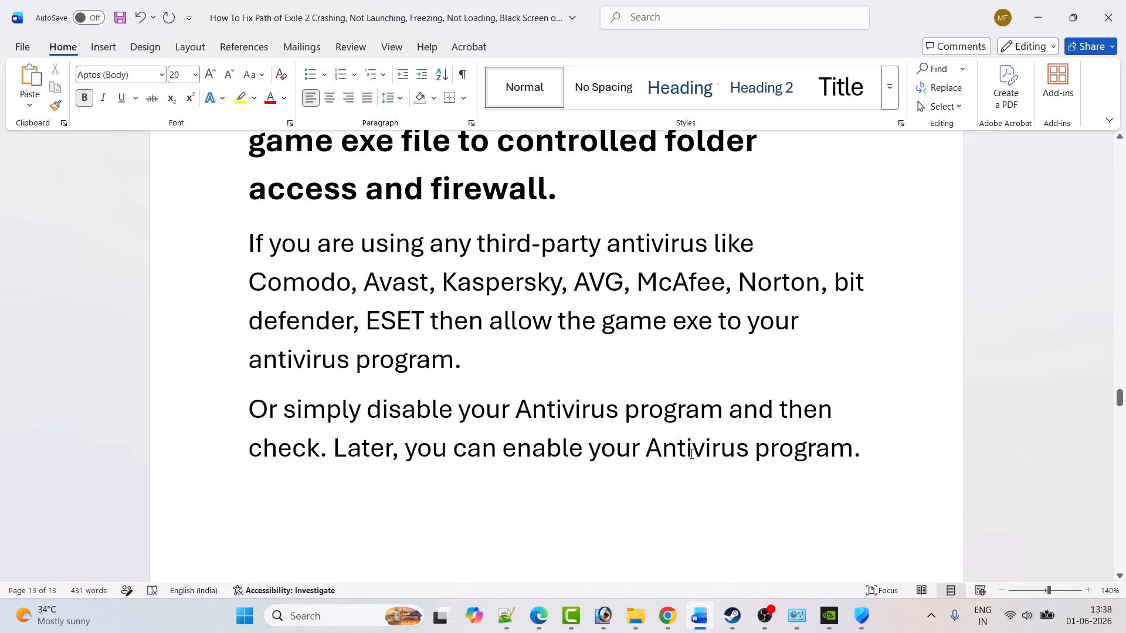
scroll(629, 425, down, 5)
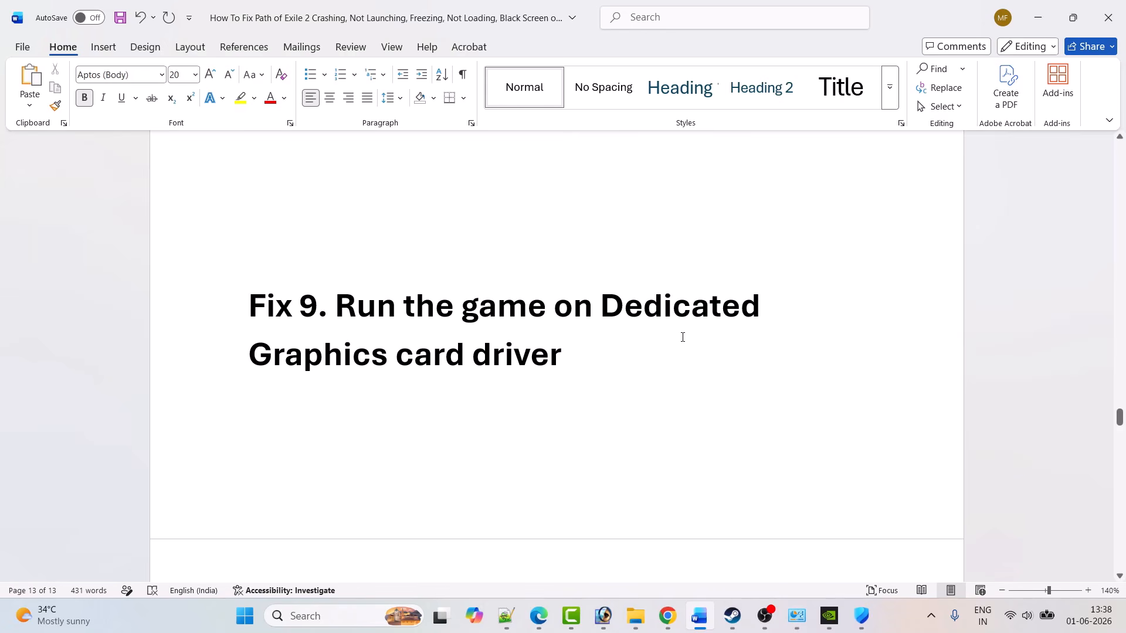
Step: Open the Windows graphics settings and start adding a desktop app to the custom application settings
click(325, 616)
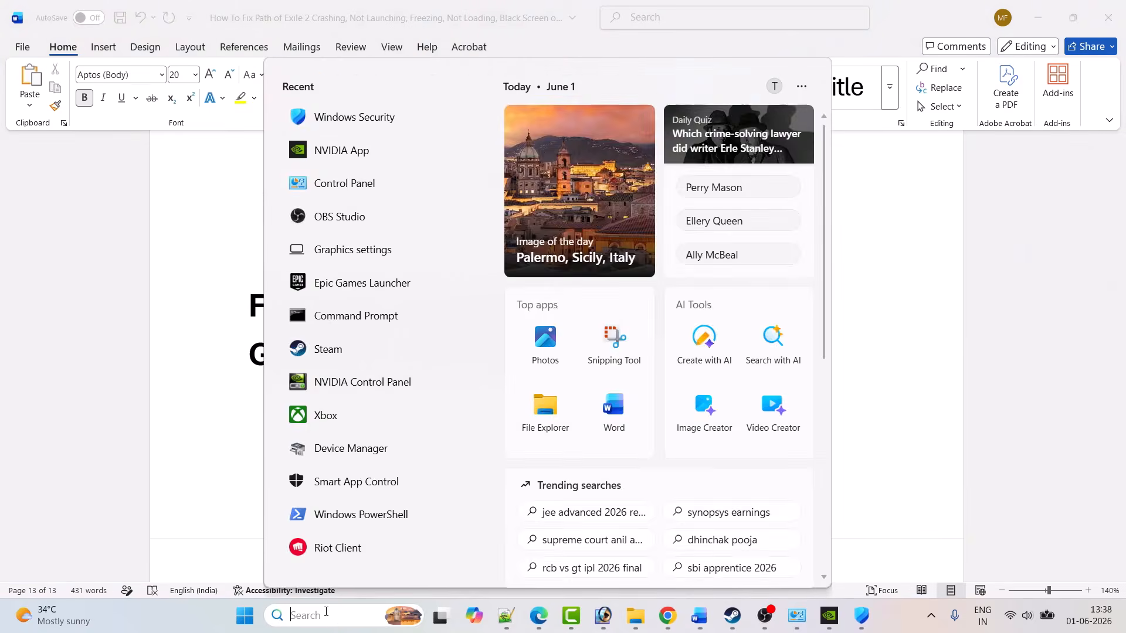
text(graphics settings)
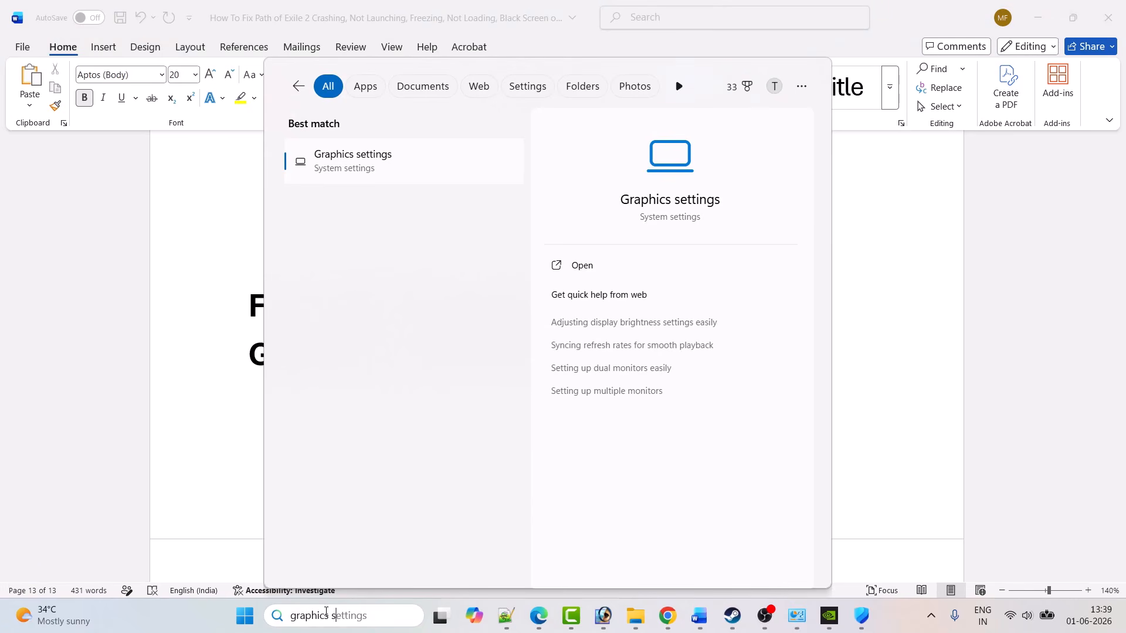
click(625, 261)
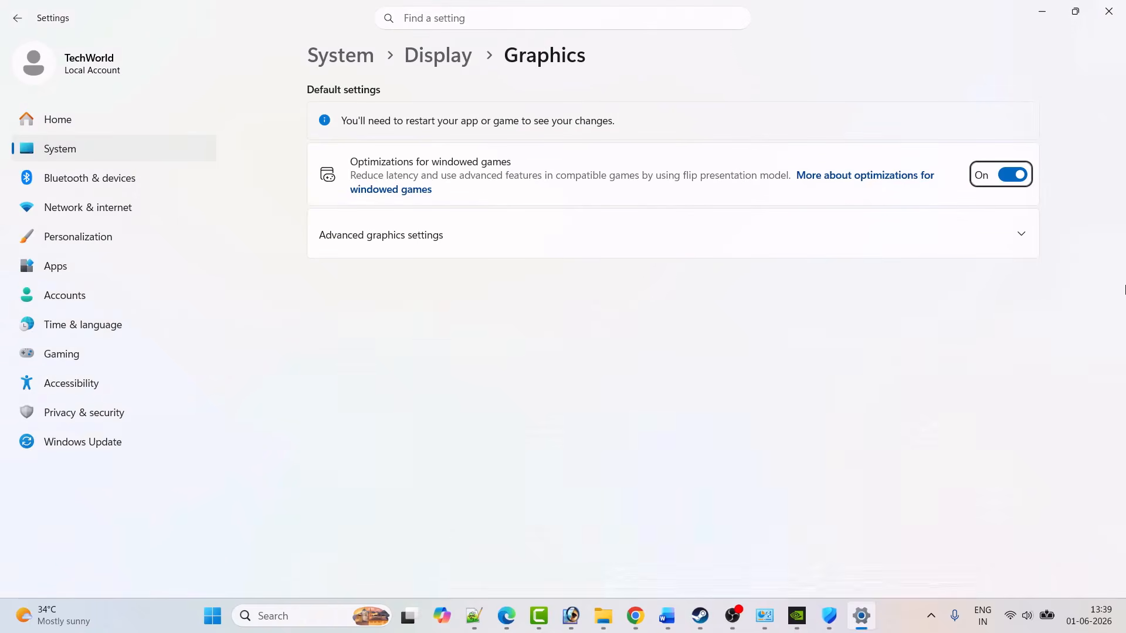
click(856, 410)
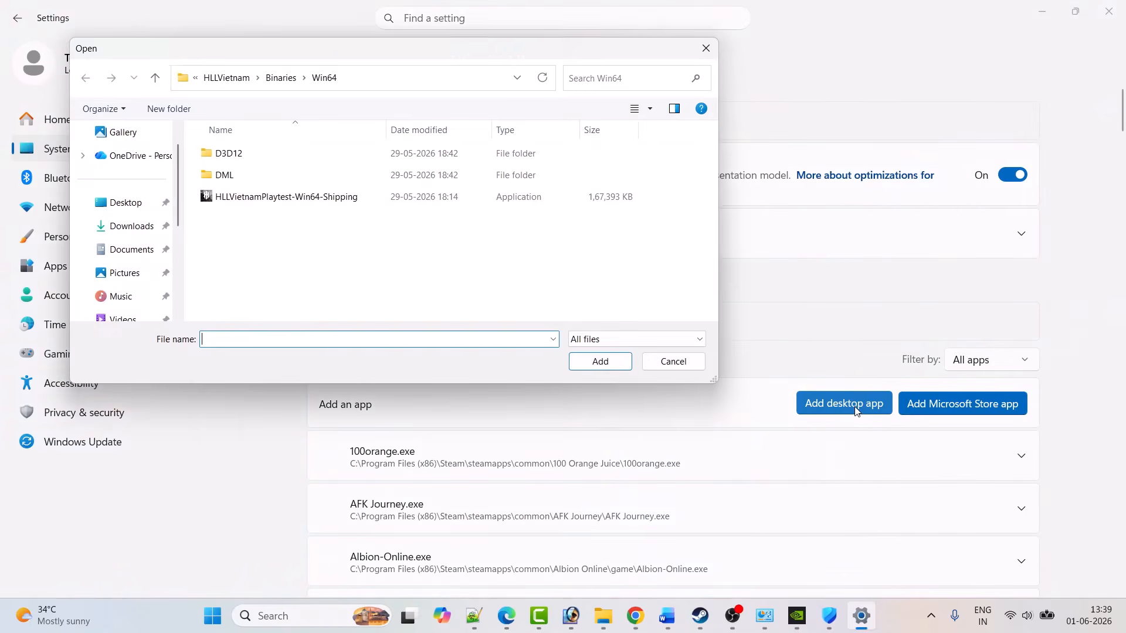
Step: Browse from the C: drive to the Program Files (x86)\Steam\steamapps\common folder to find the app to add
click(221, 80)
click(220, 80)
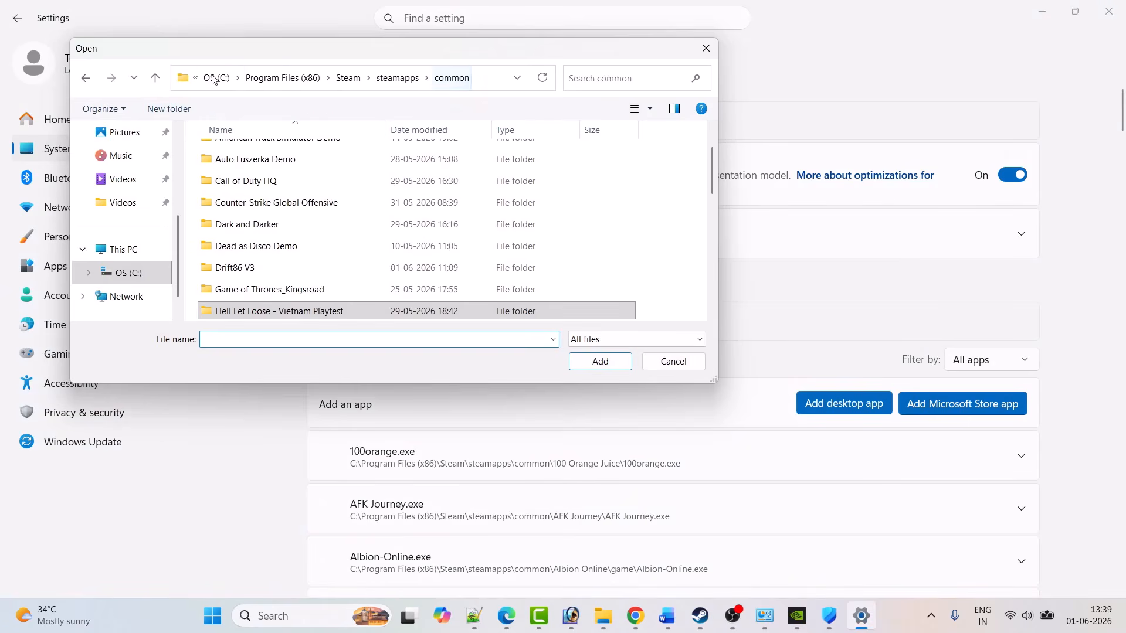
click(213, 78)
click(213, 78)
double_click(307, 175)
click(262, 226)
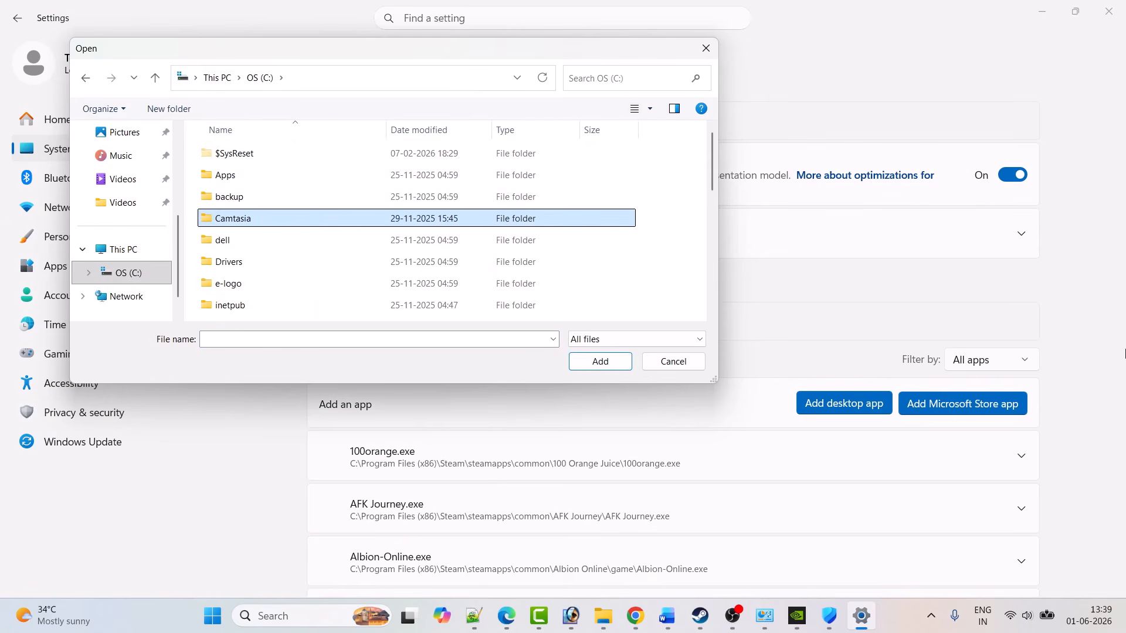
key(p)
key(p)
key(p)
key(Return)
key(s)
key(Return)
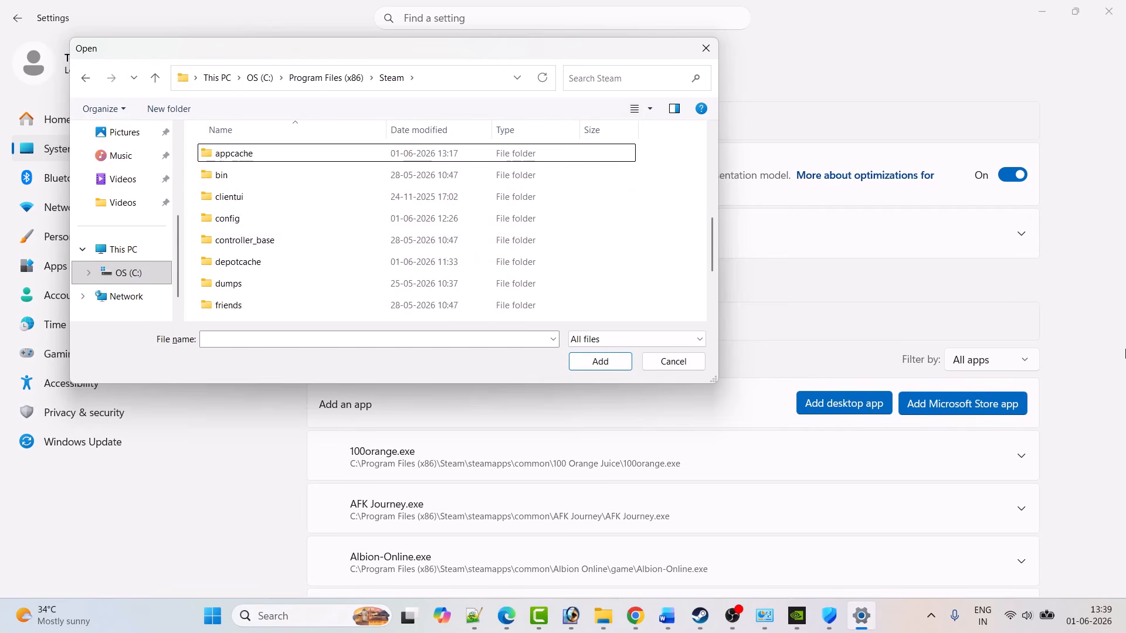
key(s)
key(s)
key(Return)
key(c)
key(Return)
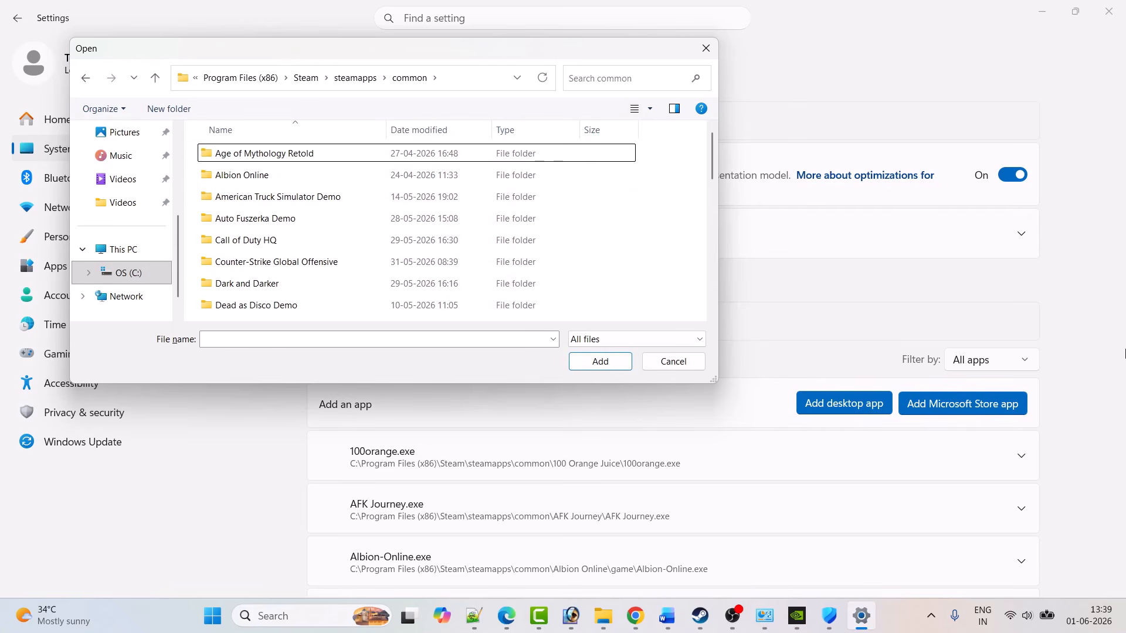
Step: Add PathOfExile_x64Steam from the Path of Exile 2 folder to the custom graphics settings
key(p)
key(p)
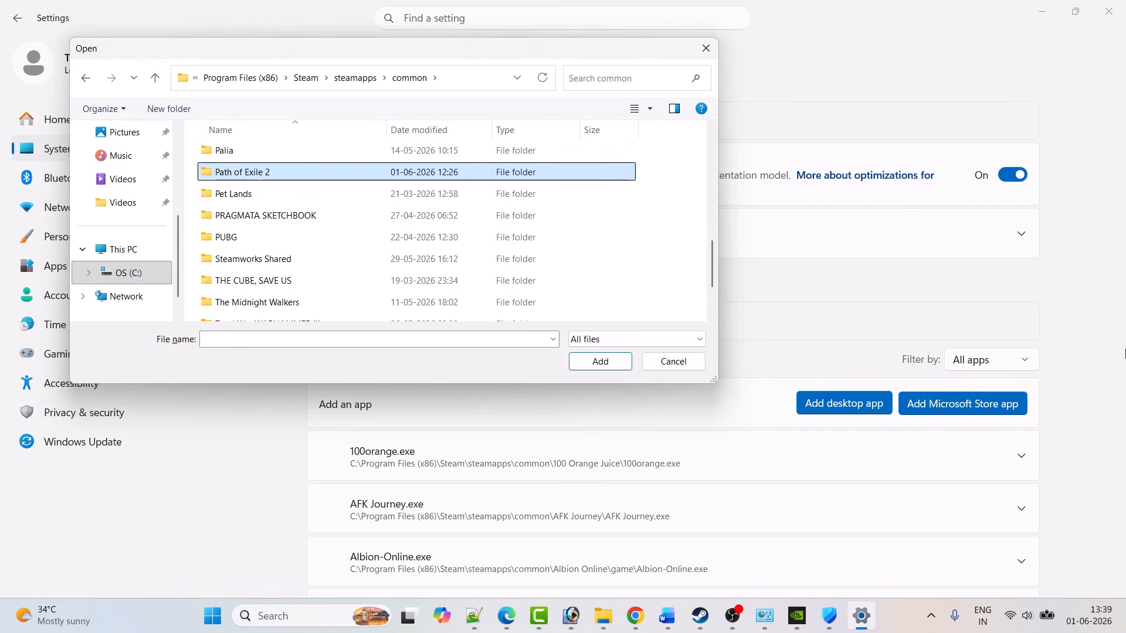
key(Return)
scroll(378, 304, down, 1)
click(282, 298)
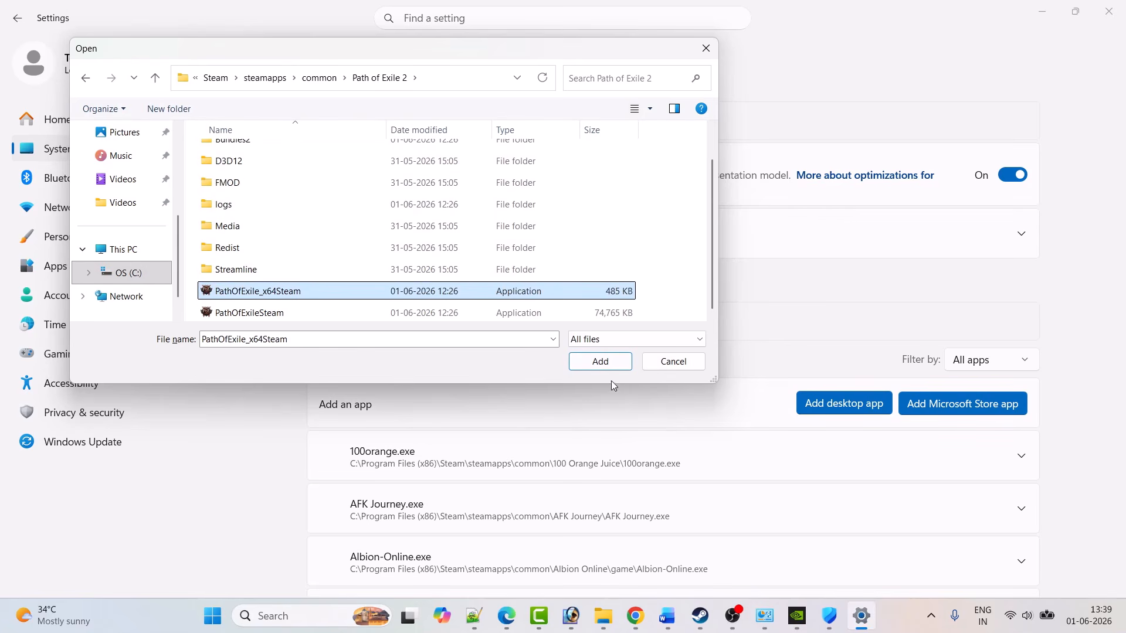
click(604, 362)
Step: Set the GPU preference of PathOfExile_x64Steam to High Performance (NVIDIA GeForce RTX 3050 6GB Laptop GPU)
scroll(570, 374, down, 20)
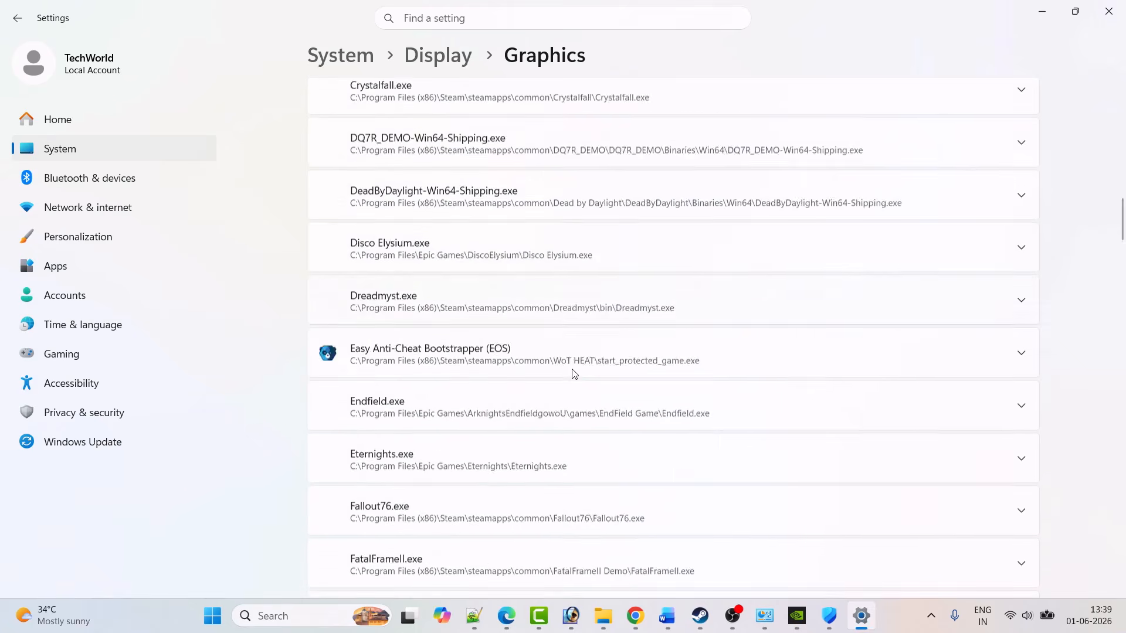
scroll(573, 377, down, 10)
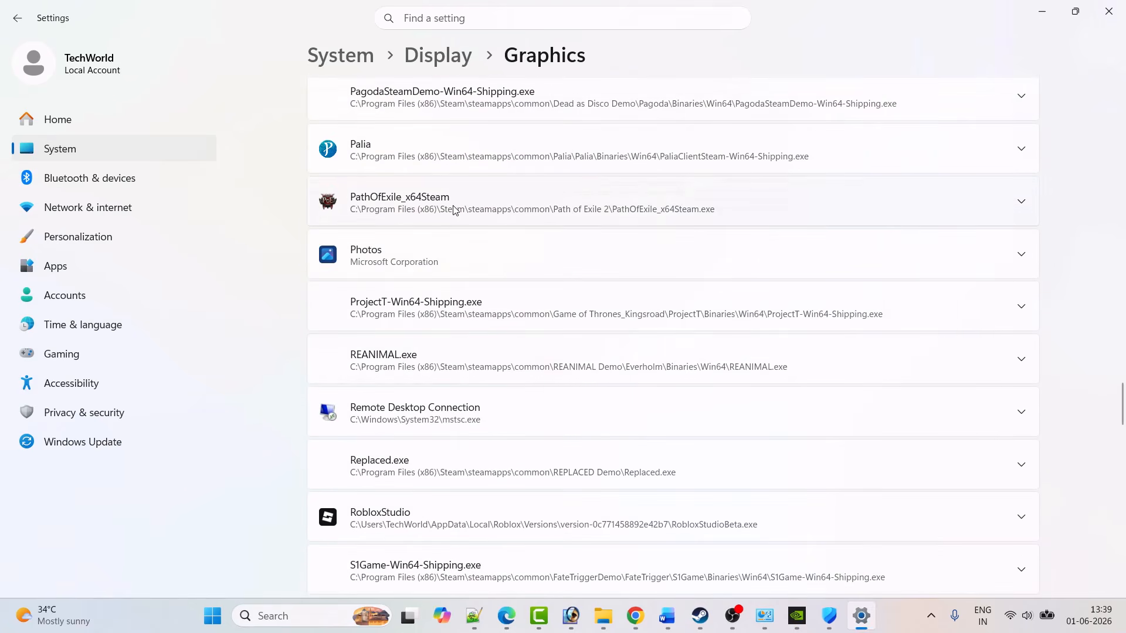
click(454, 210)
scroll(455, 210, up, 1)
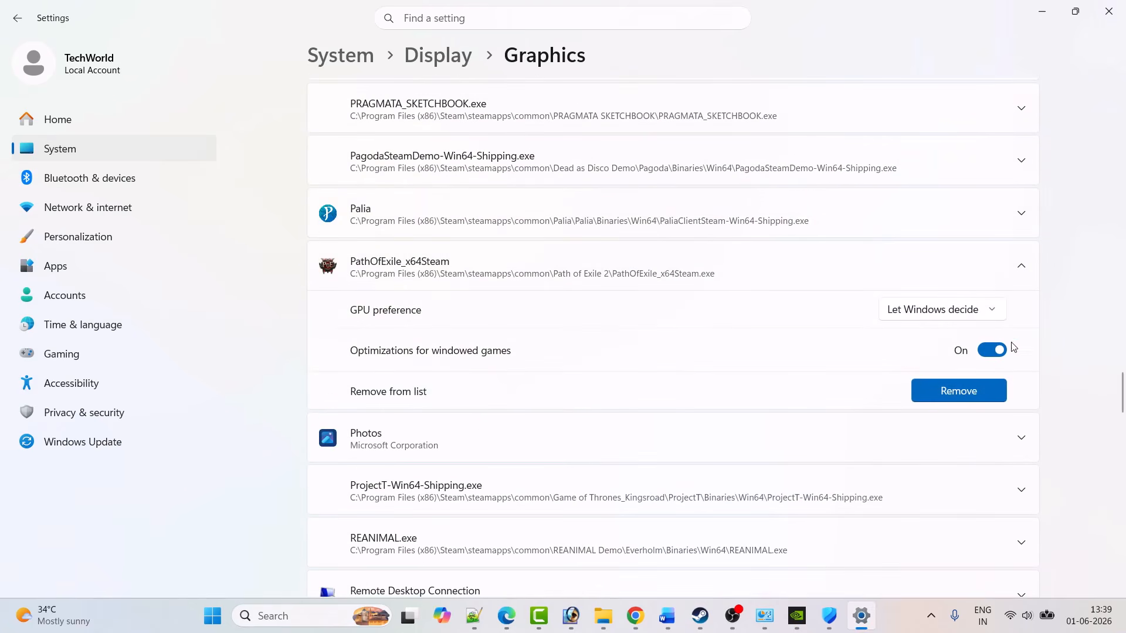
click(935, 309)
click(871, 364)
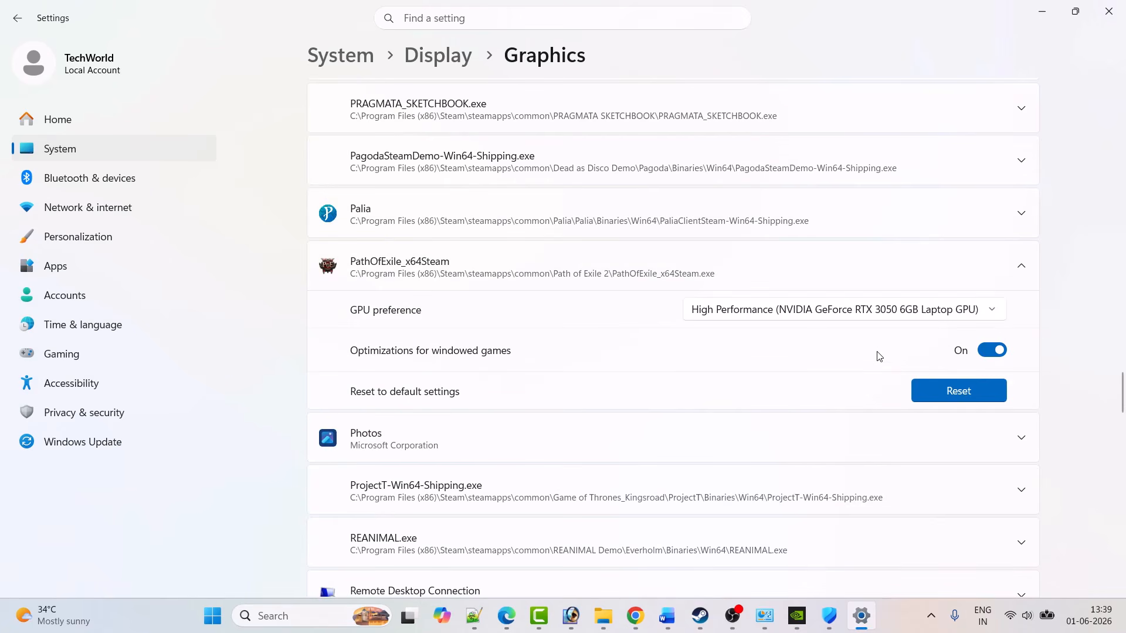
Step: Add PathOfExileSteam from the Path of Exile 2 folder to the custom graphics settings
scroll(877, 356, up, 20)
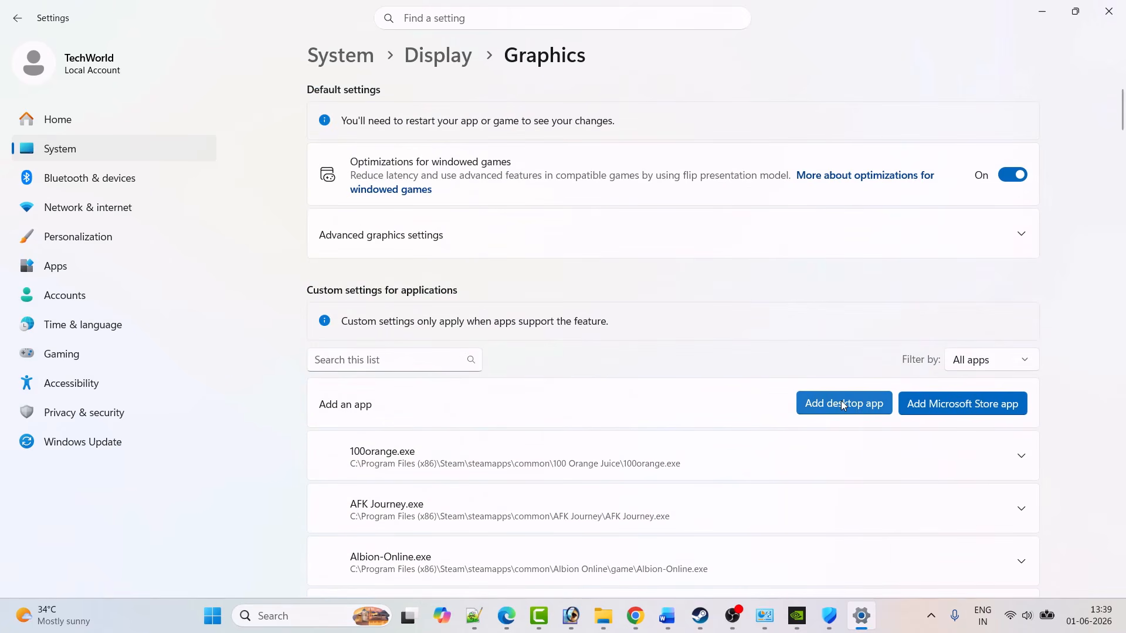
click(843, 403)
scroll(270, 264, down, 2)
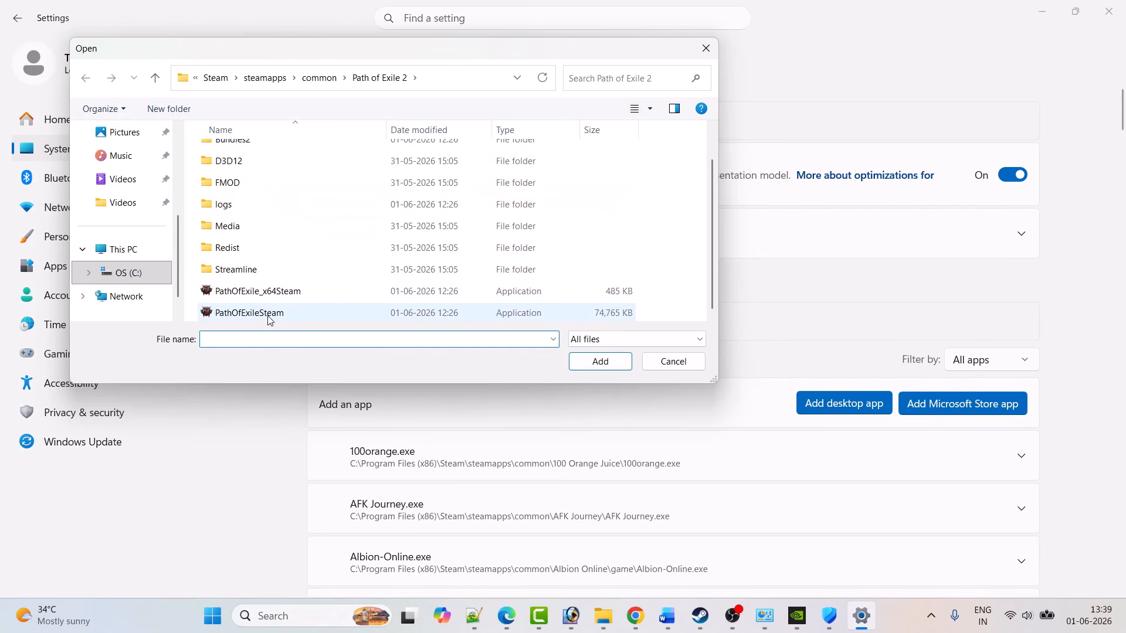
click(280, 317)
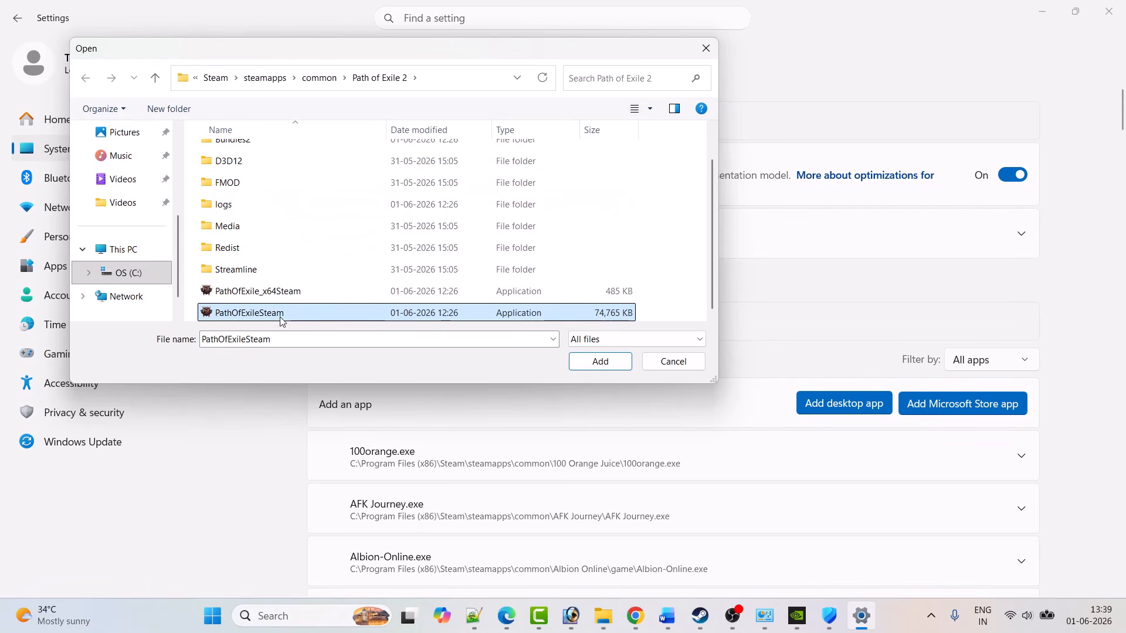
click(584, 367)
Step: Set the GPU preference of PathOfExileSteam to High Performance (NVIDIA GeForce RTX 3050 6GB Laptop GPU)
scroll(604, 398, down, 15)
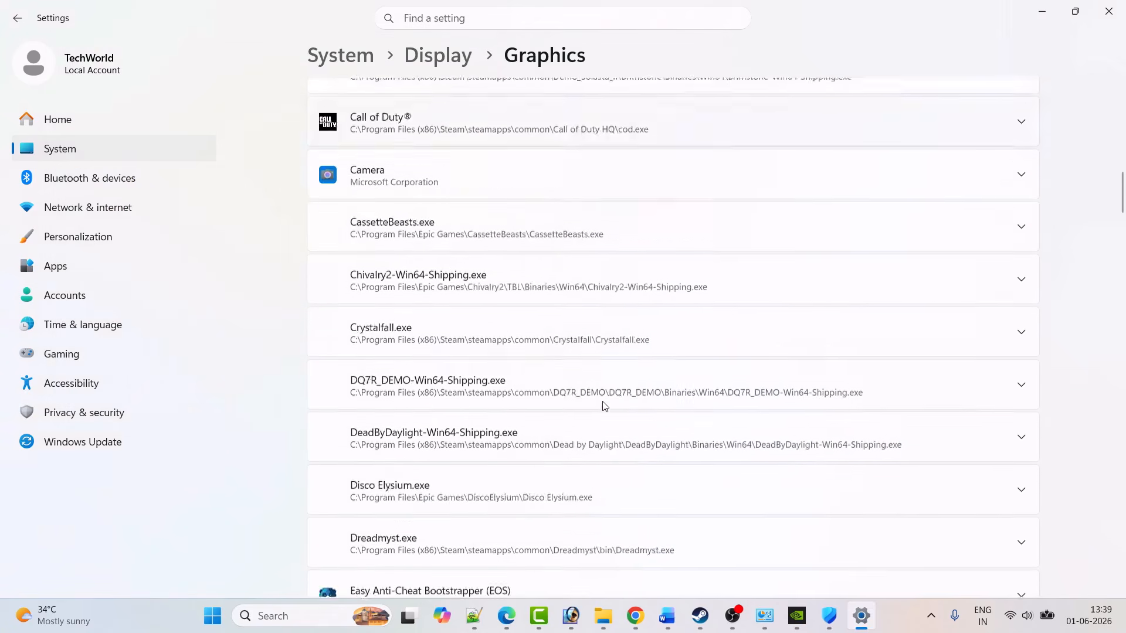
scroll(605, 404, down, 20)
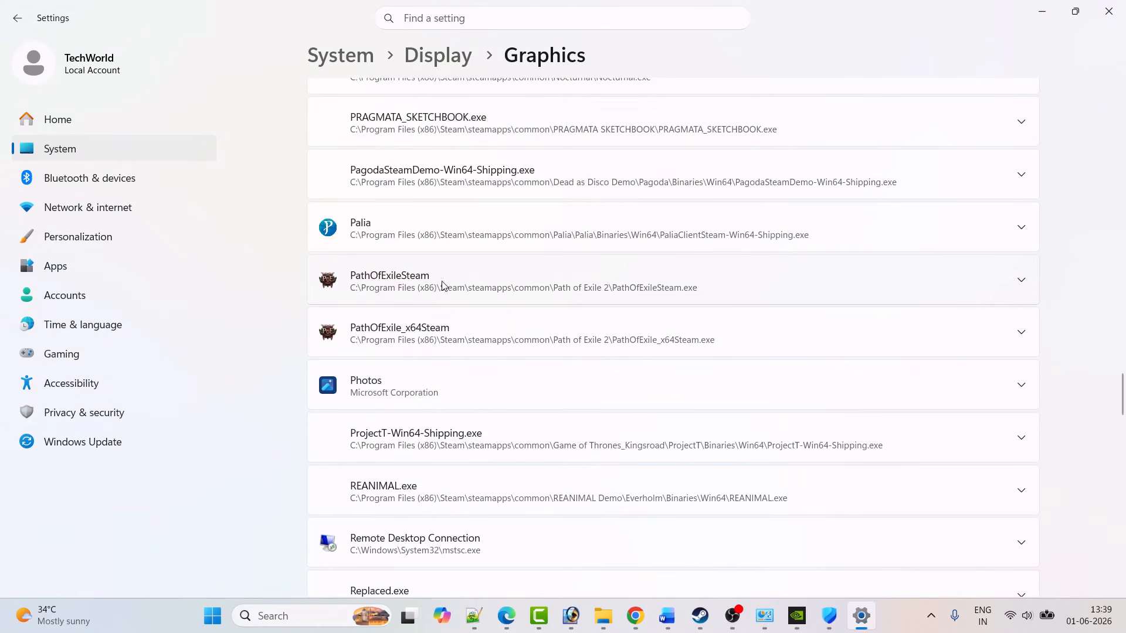
click(473, 286)
scroll(348, 269, down, 3)
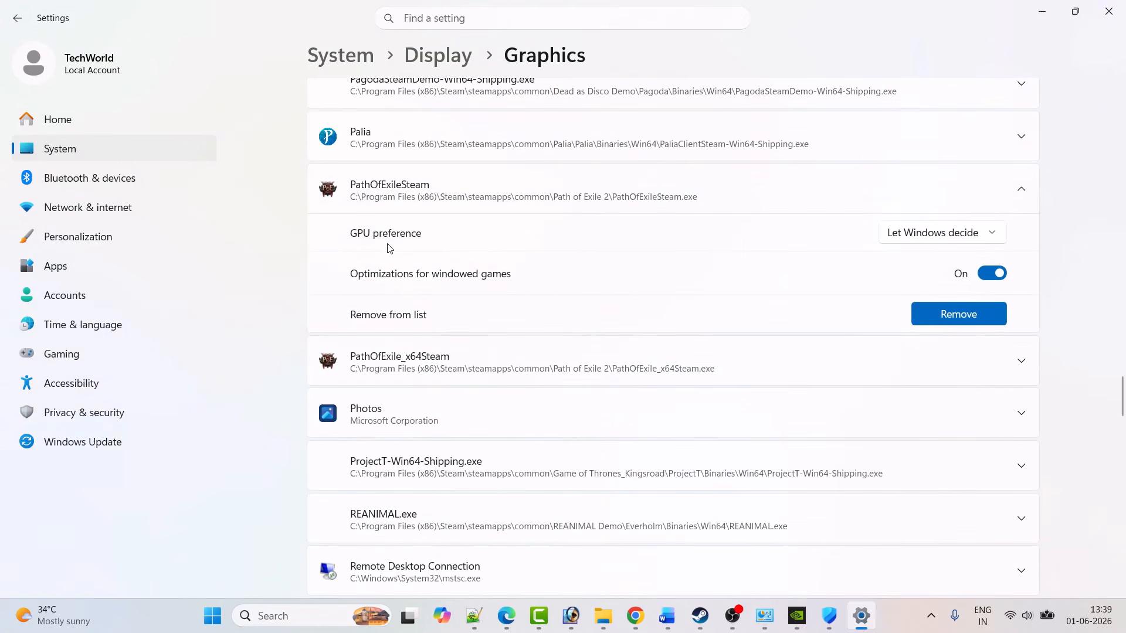
click(915, 235)
click(877, 285)
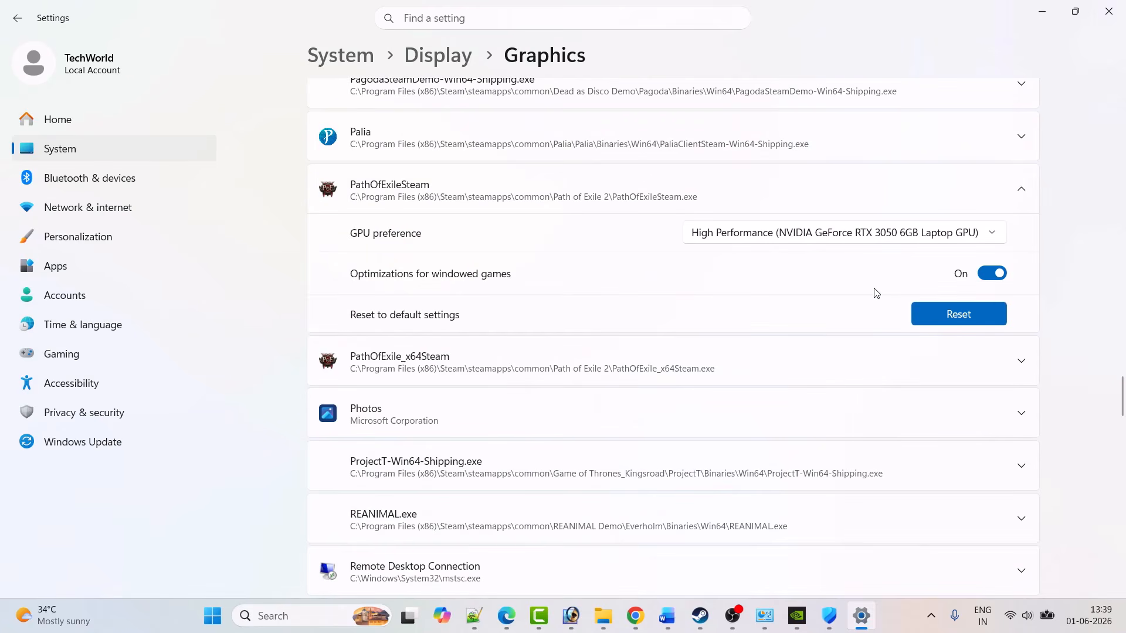
Step: Return to the Word document and read the list of in-game fixes under Fix 10
click(699, 615)
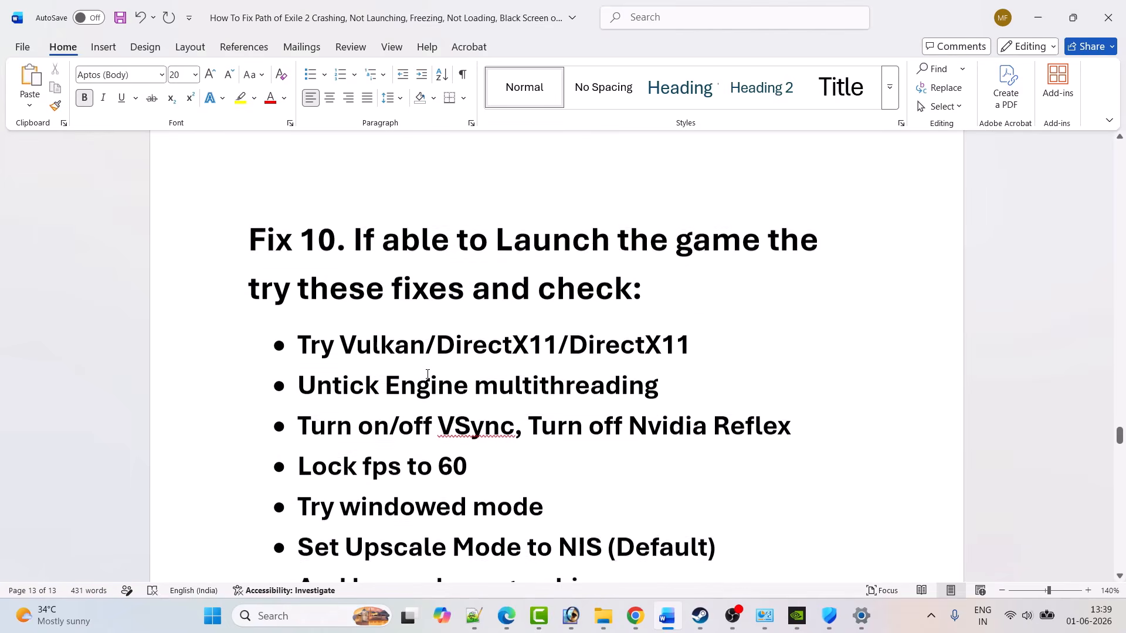
scroll(466, 214, down, 2)
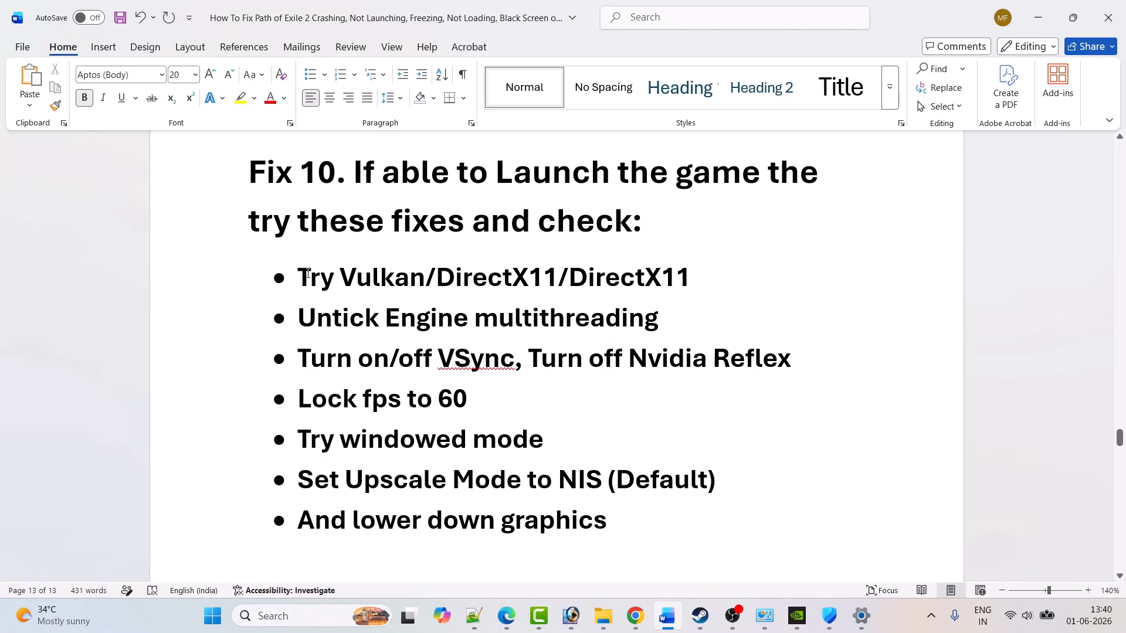
drag(307, 273, 662, 527)
click(741, 405)
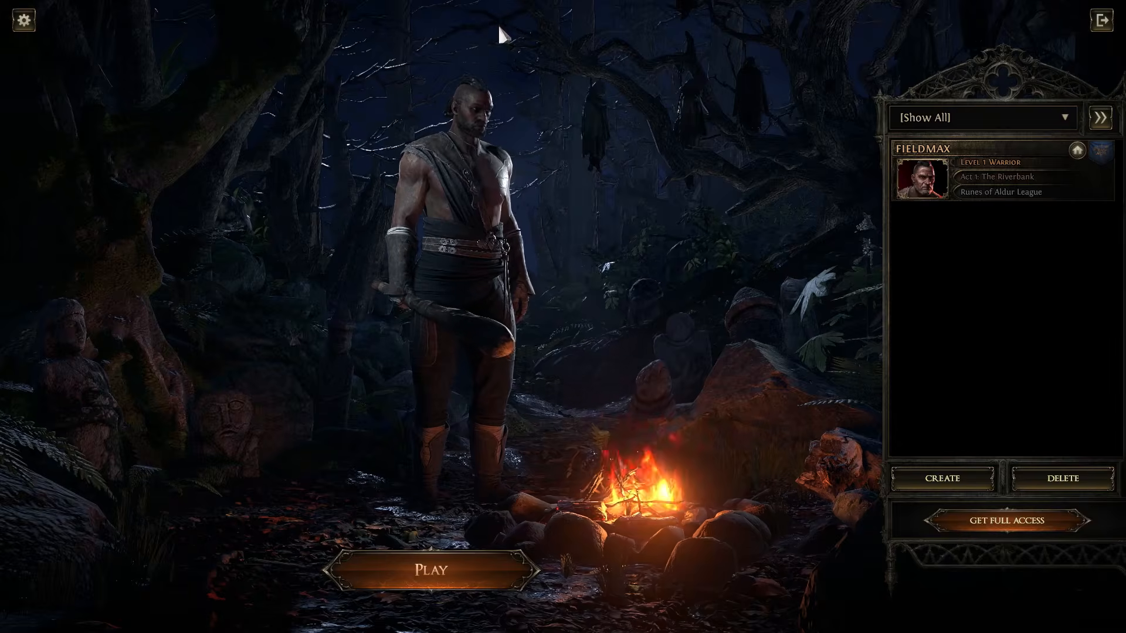
Step: Open the options in Path of Exile 2, set the renderer to Vulkan and save the graphics settings
click(23, 20)
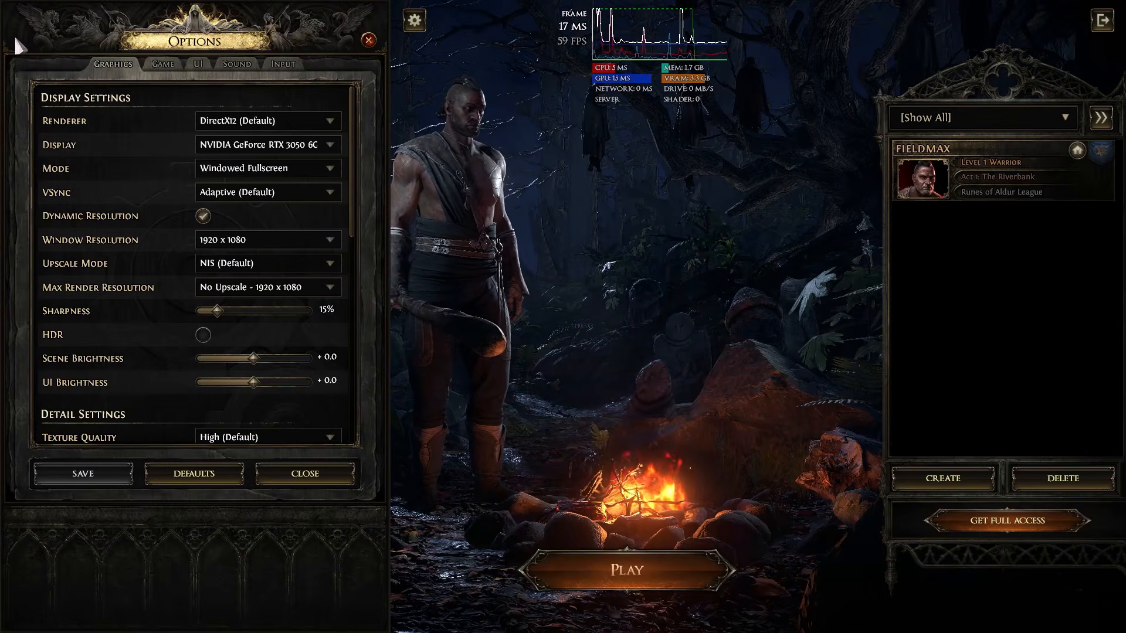
click(308, 121)
click(226, 147)
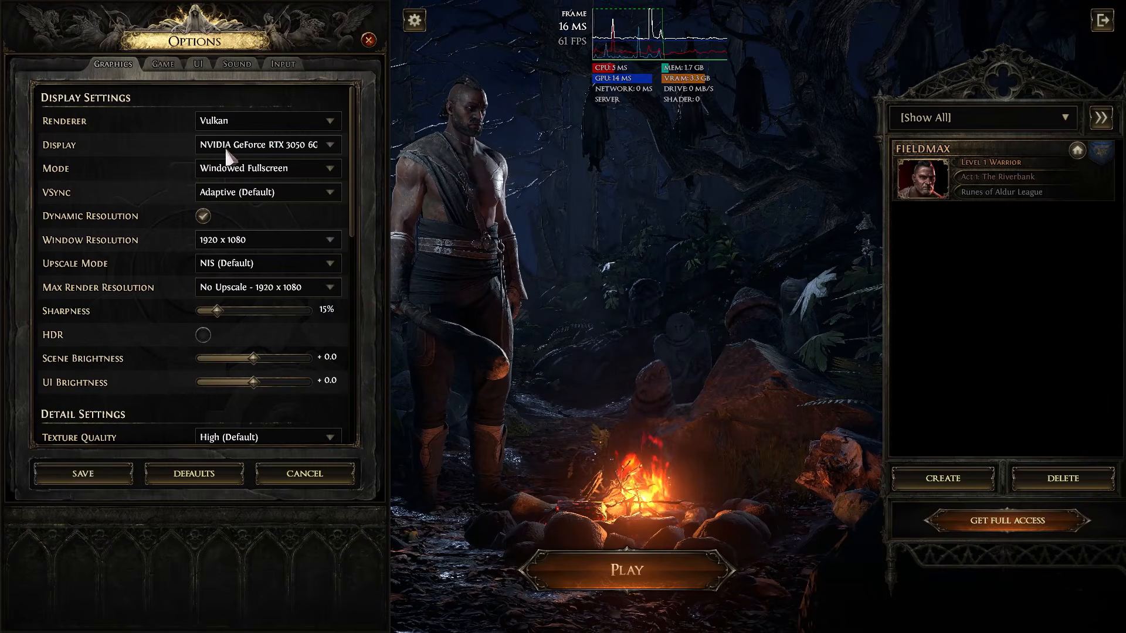
click(108, 476)
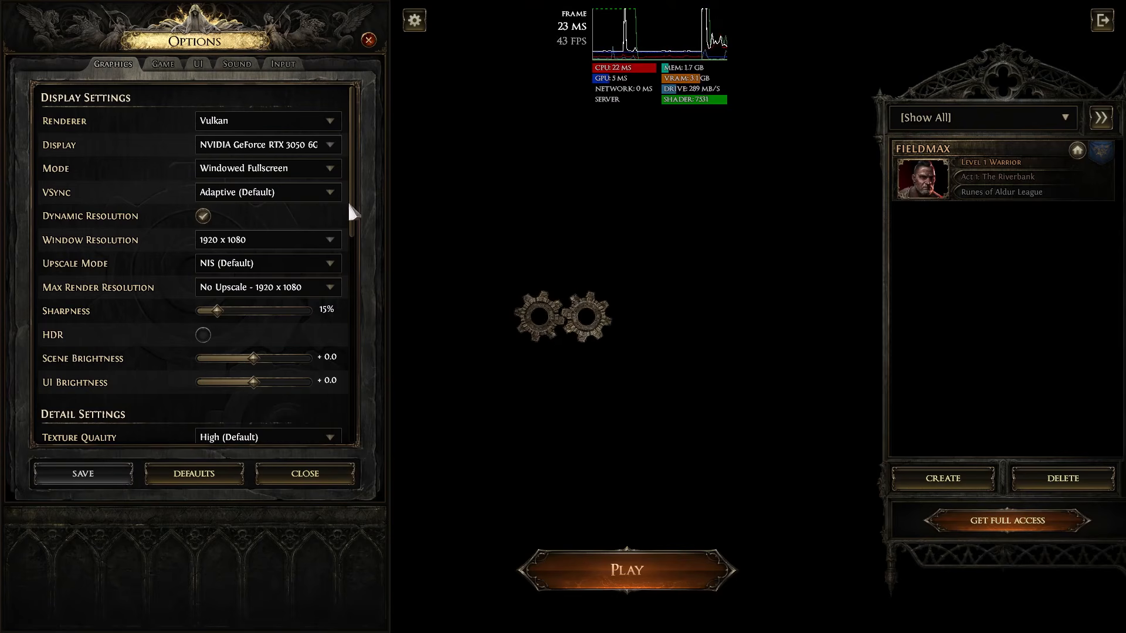
Step: Try the DirectX11 (Deprecated) renderer and set the renderer back to DirectX12 (Default)
click(273, 122)
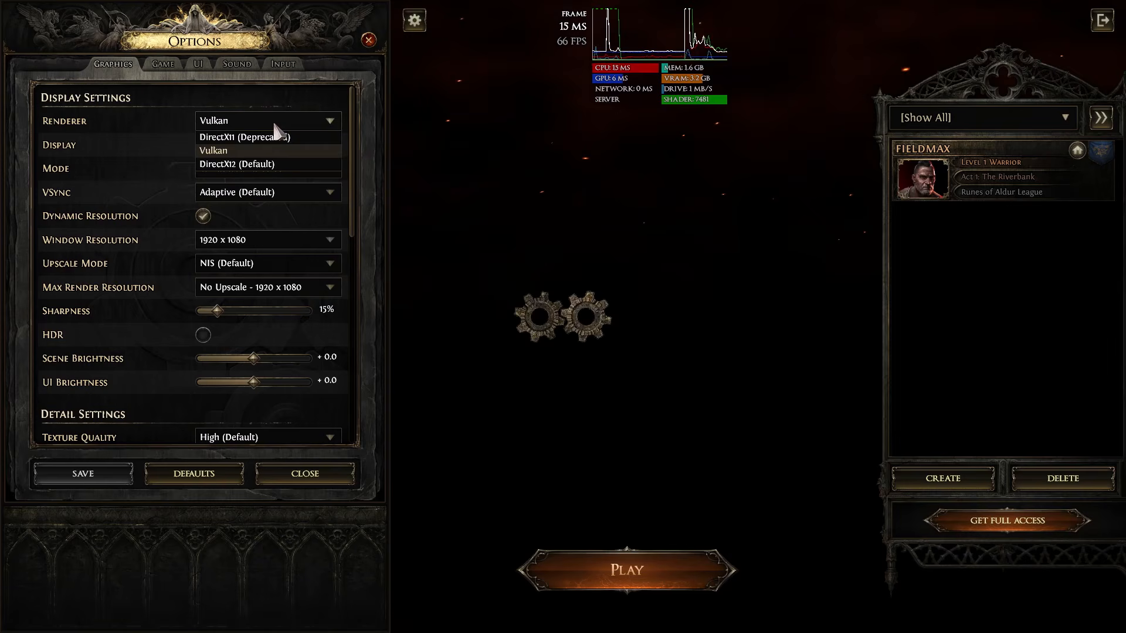
click(252, 150)
click(687, 335)
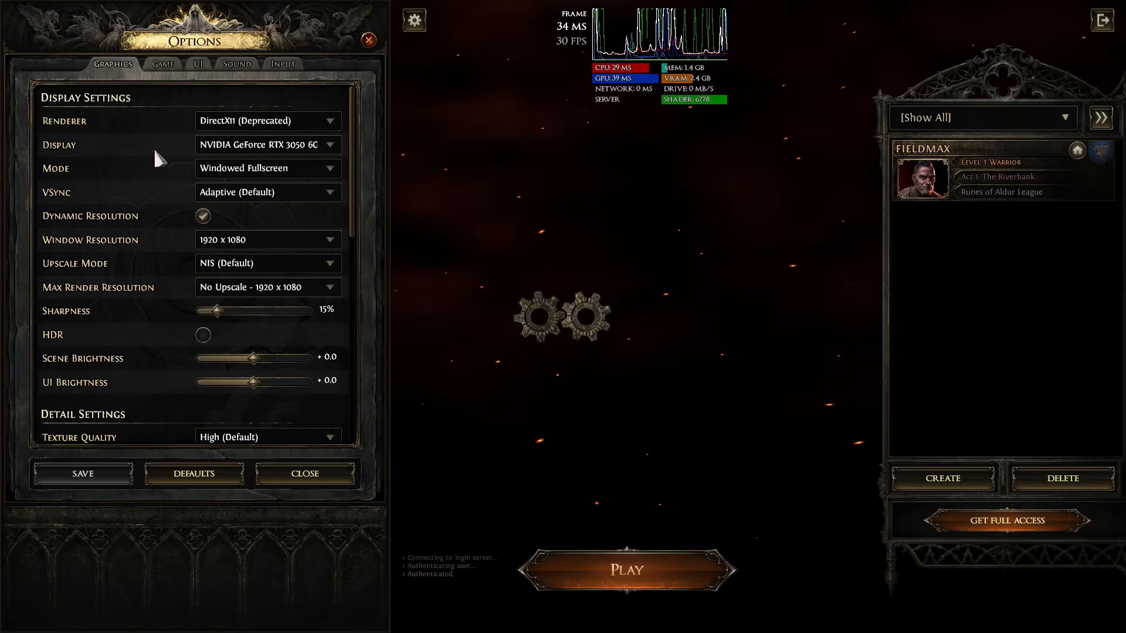
click(263, 123)
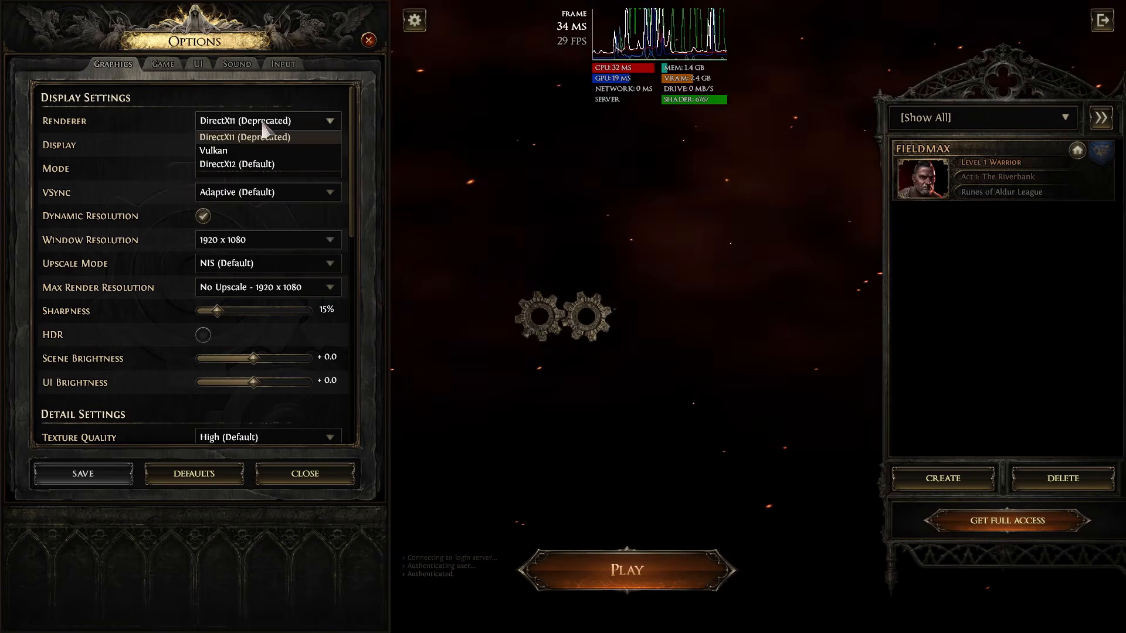
click(253, 166)
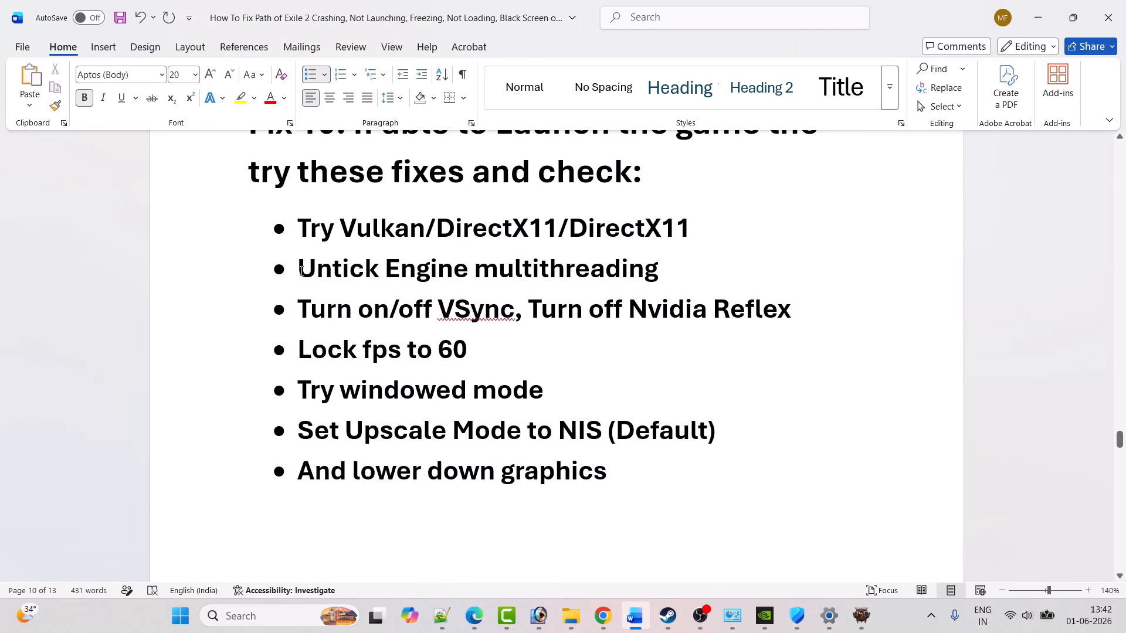
Step: Turn off Engine Multithreading in the game's advanced graphics settings and save
scroll(492, 337, up, 2)
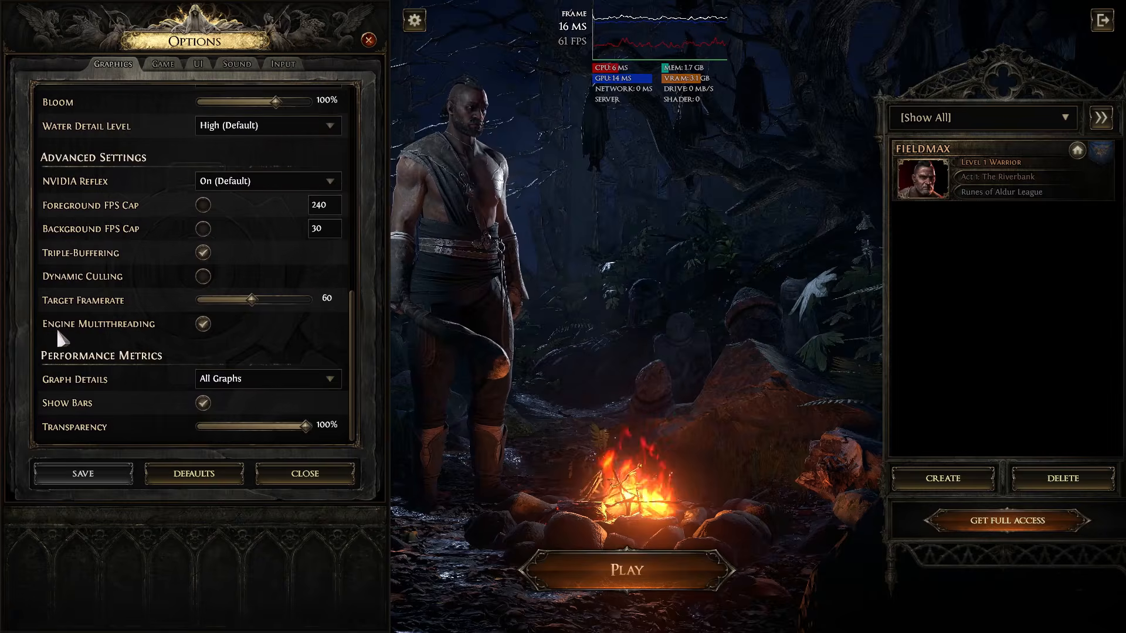
click(203, 320)
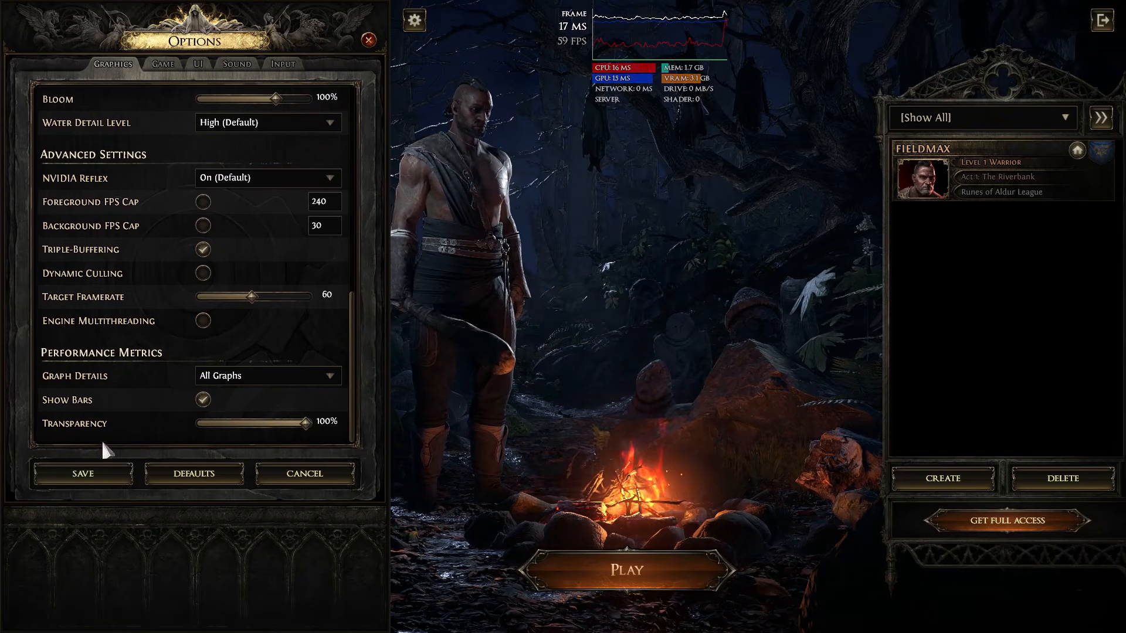
click(88, 476)
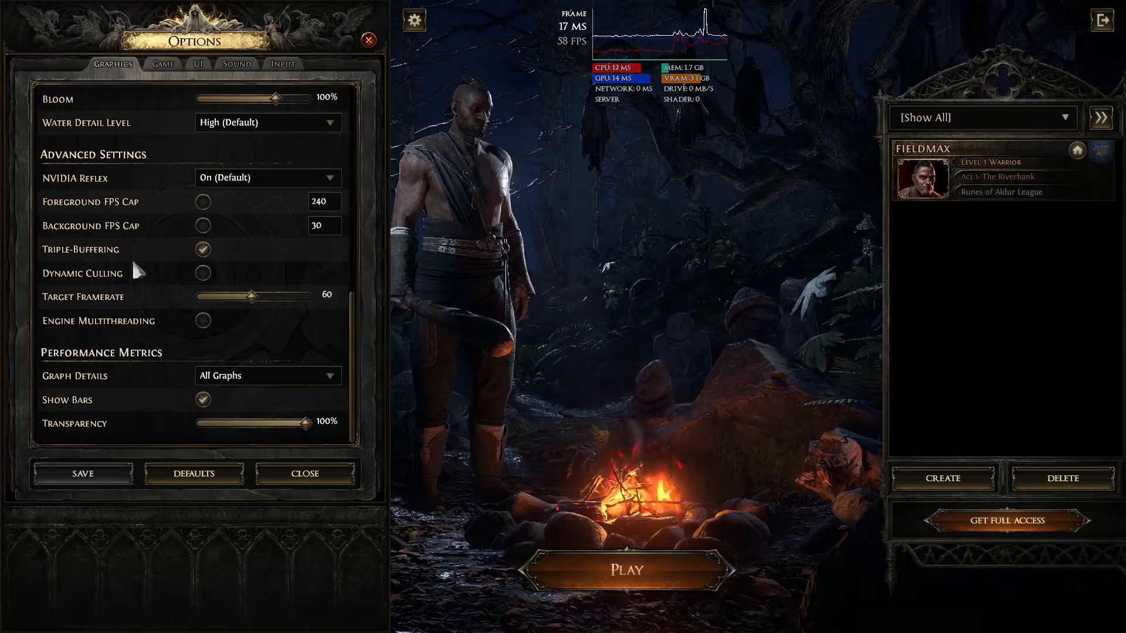
Step: Set VSync to Off in the game's display settings and save
scroll(135, 263, up, 5)
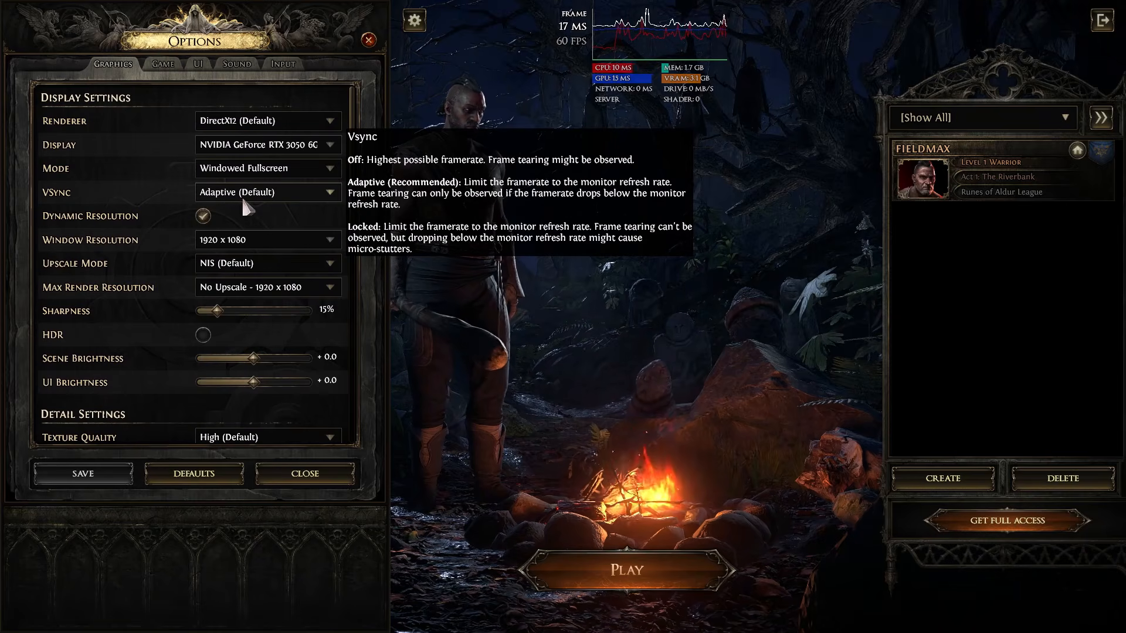
click(280, 192)
click(222, 207)
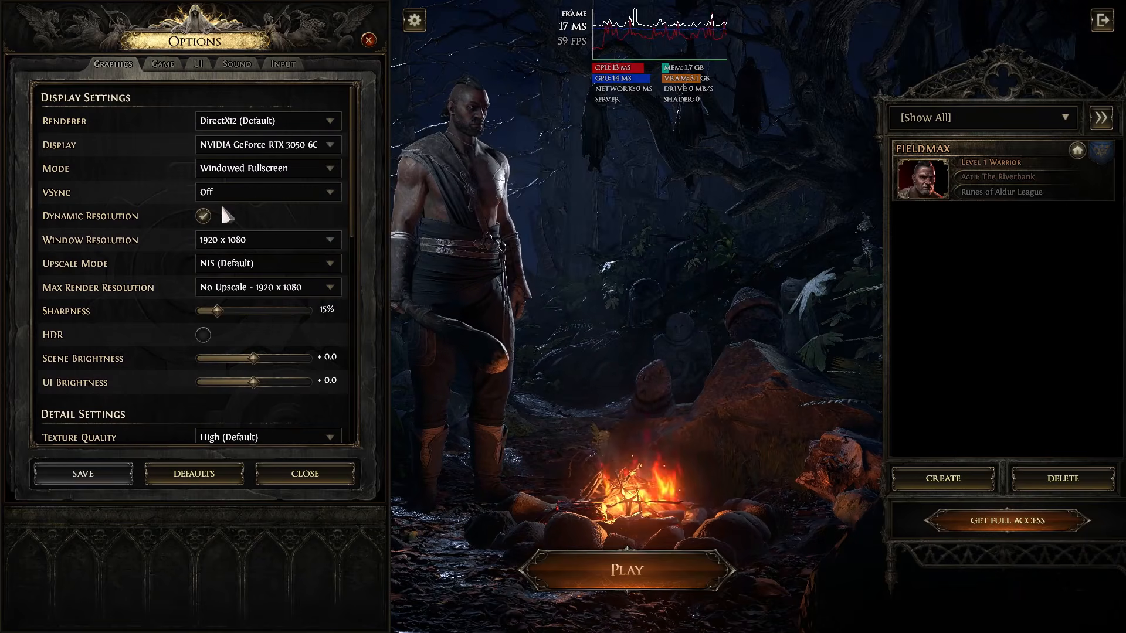
click(83, 475)
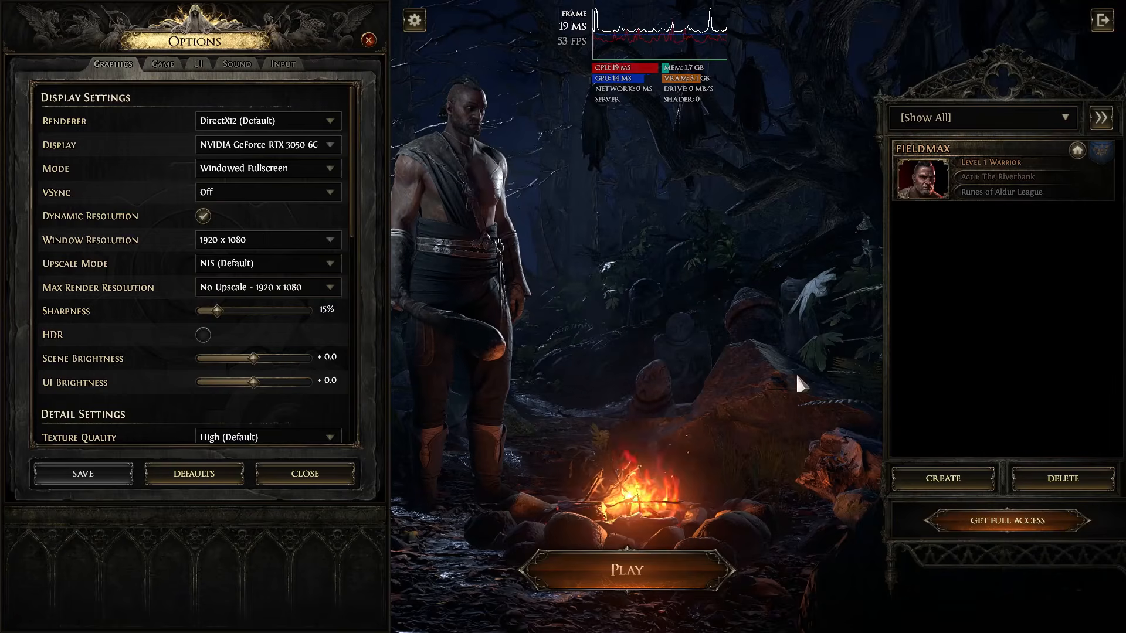
Step: Set NVIDIA Reflex to Off in the advanced graphics settings and save
scroll(212, 270, down, 5)
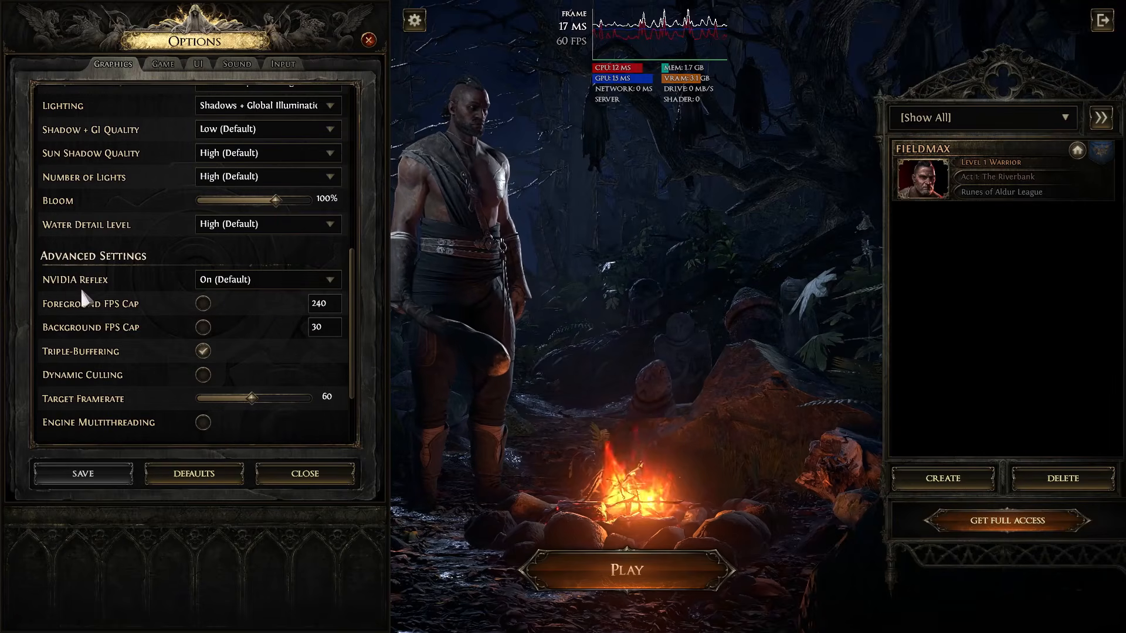
click(263, 280)
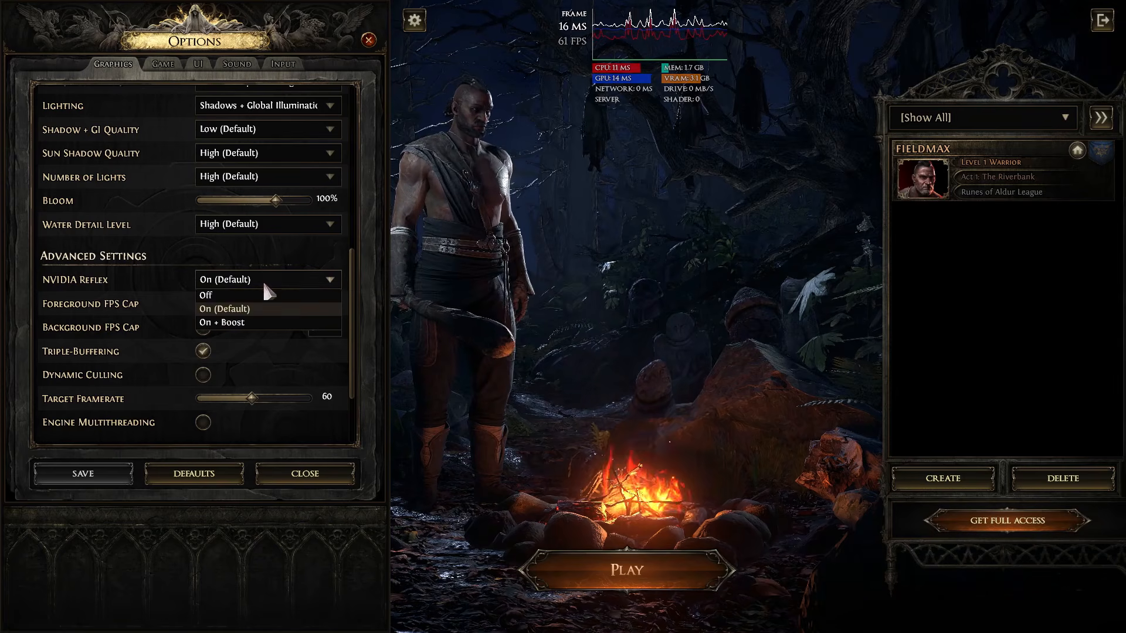
click(224, 294)
click(83, 472)
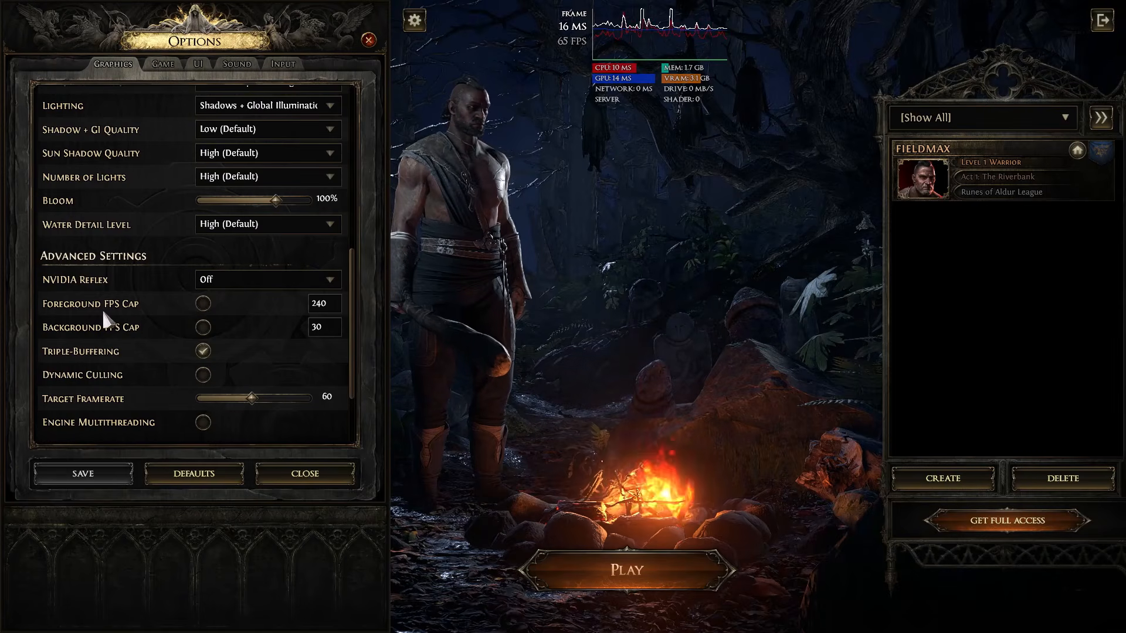
Step: Enable the foreground and background FPS caps and set both to 60
click(203, 303)
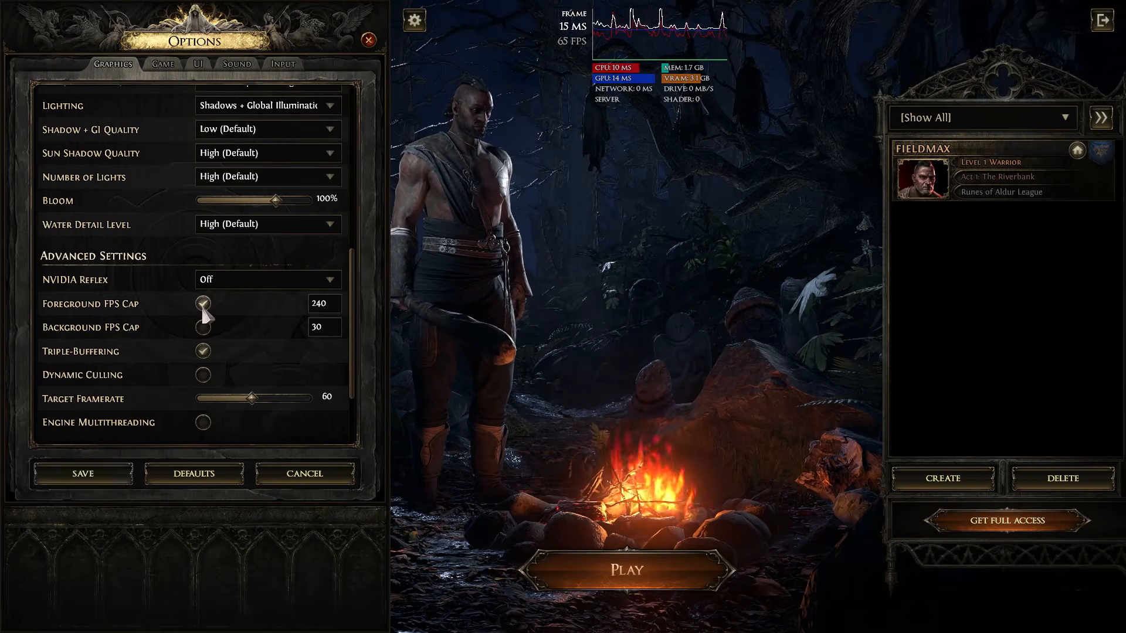
click(326, 303)
drag(327, 307, 299, 306)
text(60)
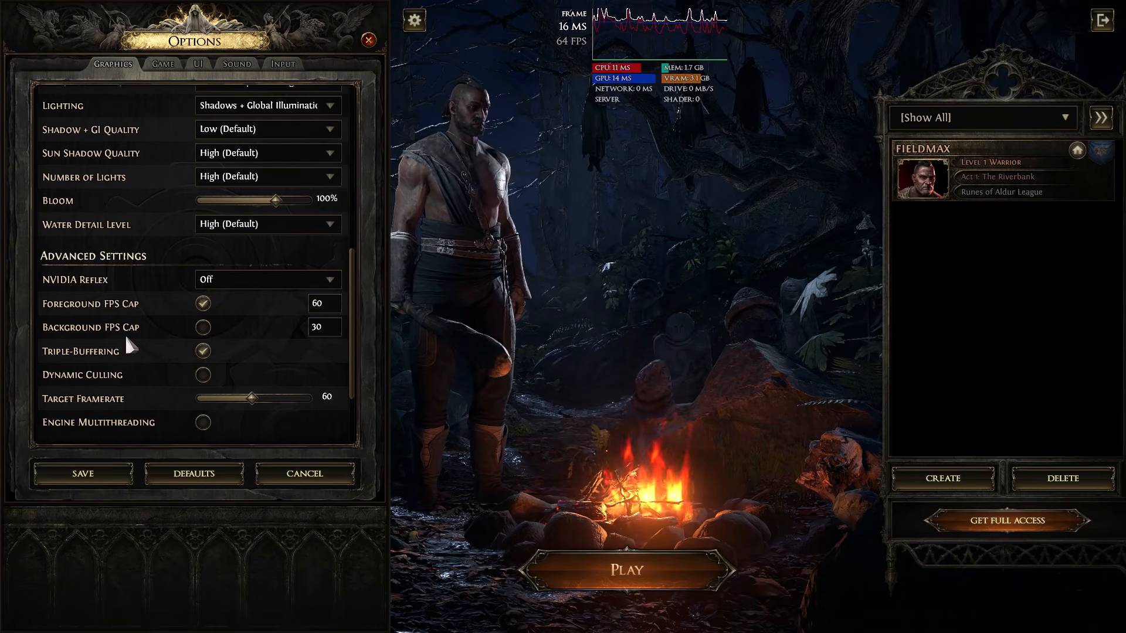
click(202, 327)
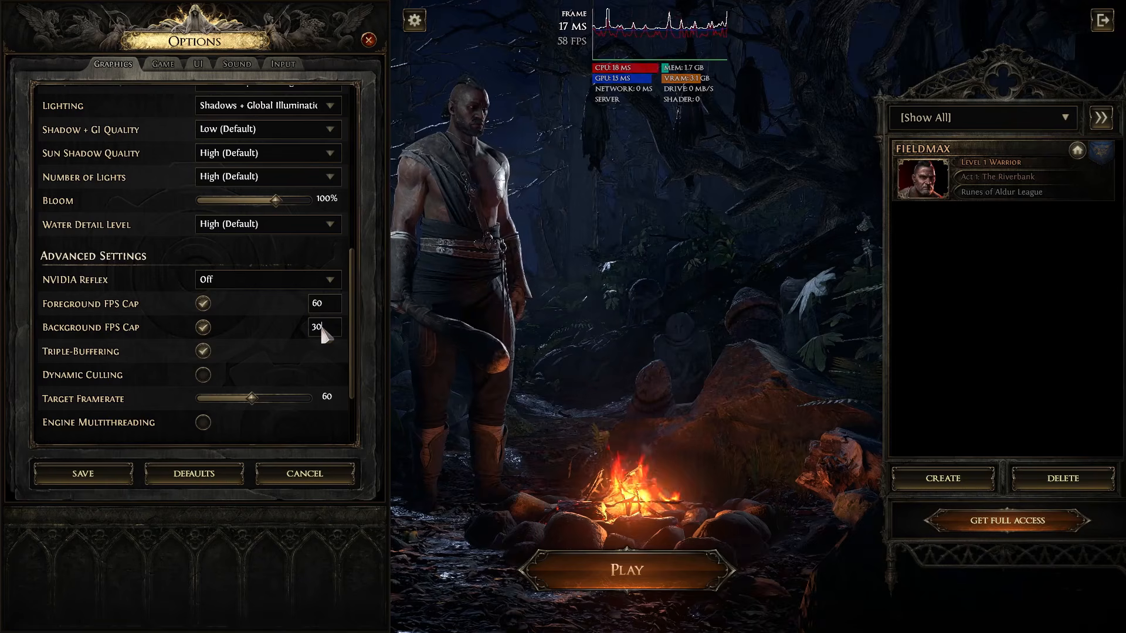
drag(321, 327, 311, 329)
text(60)
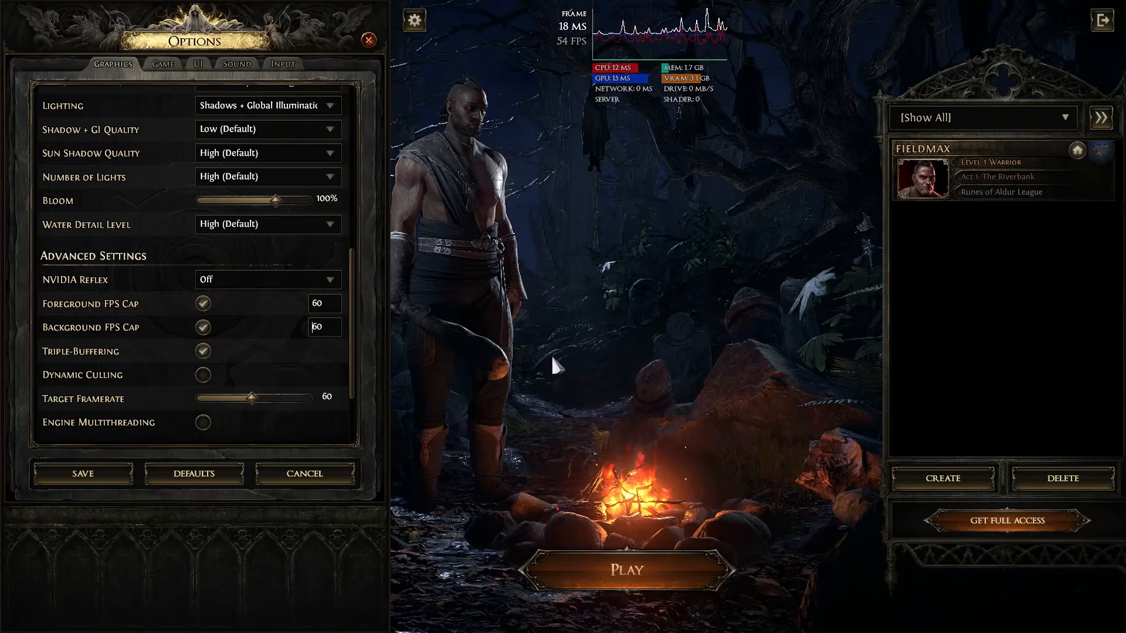
Step: Change the display mode to Windowed, keep the new display settings and save
scroll(115, 336, up, 10)
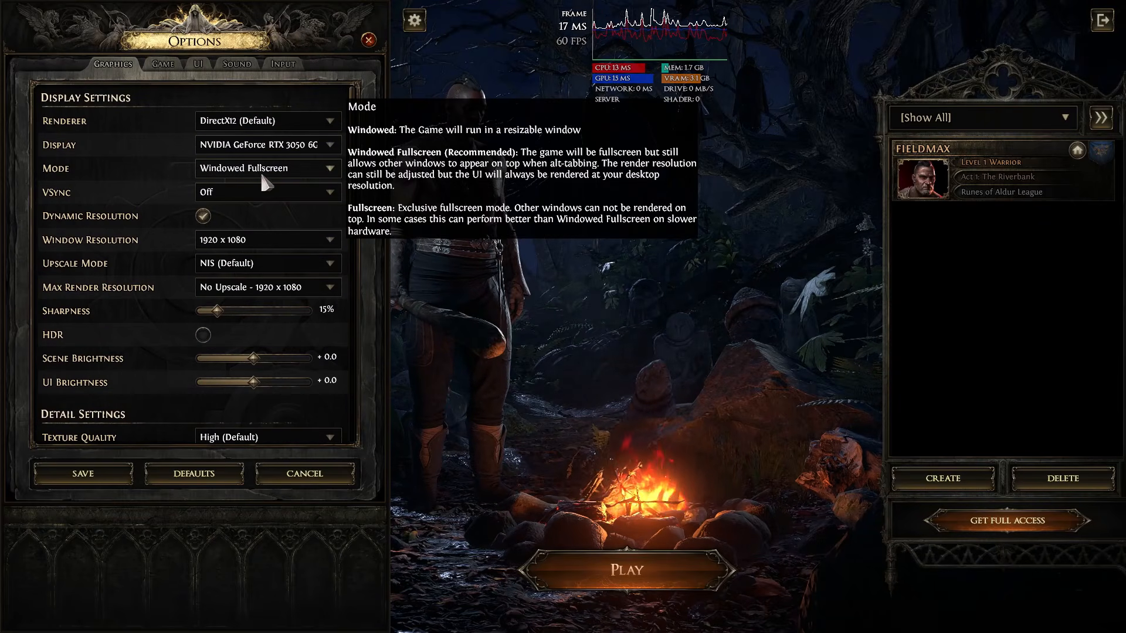
click(258, 170)
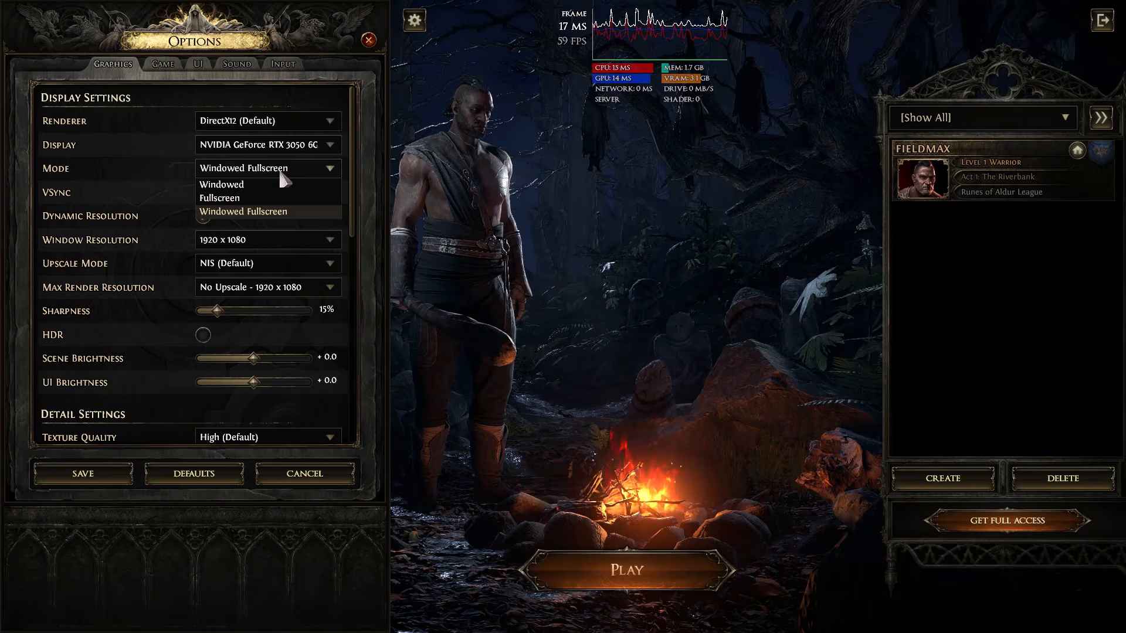
click(244, 185)
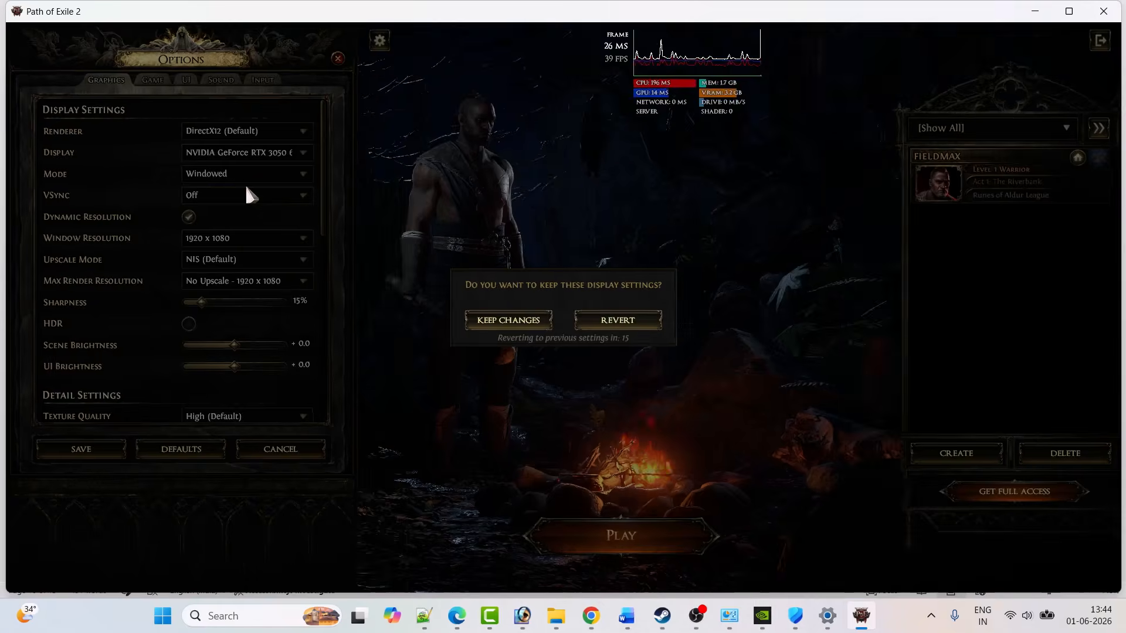
click(504, 318)
click(86, 444)
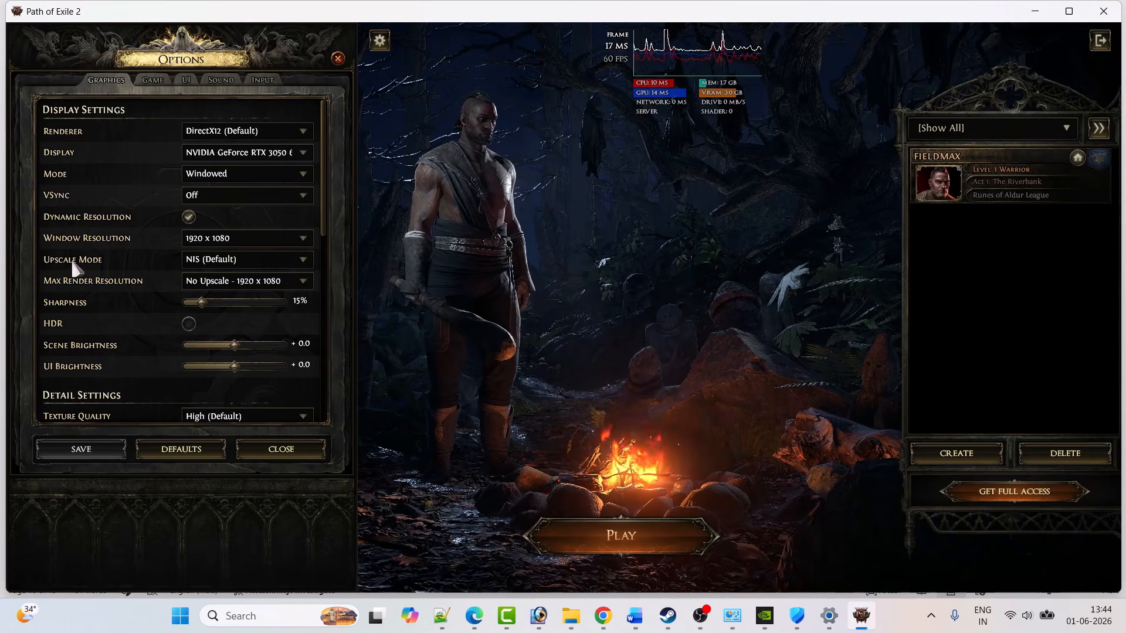
Step: Select NIS (Default) as the upscale mode and set the texture quality to Medium
click(234, 259)
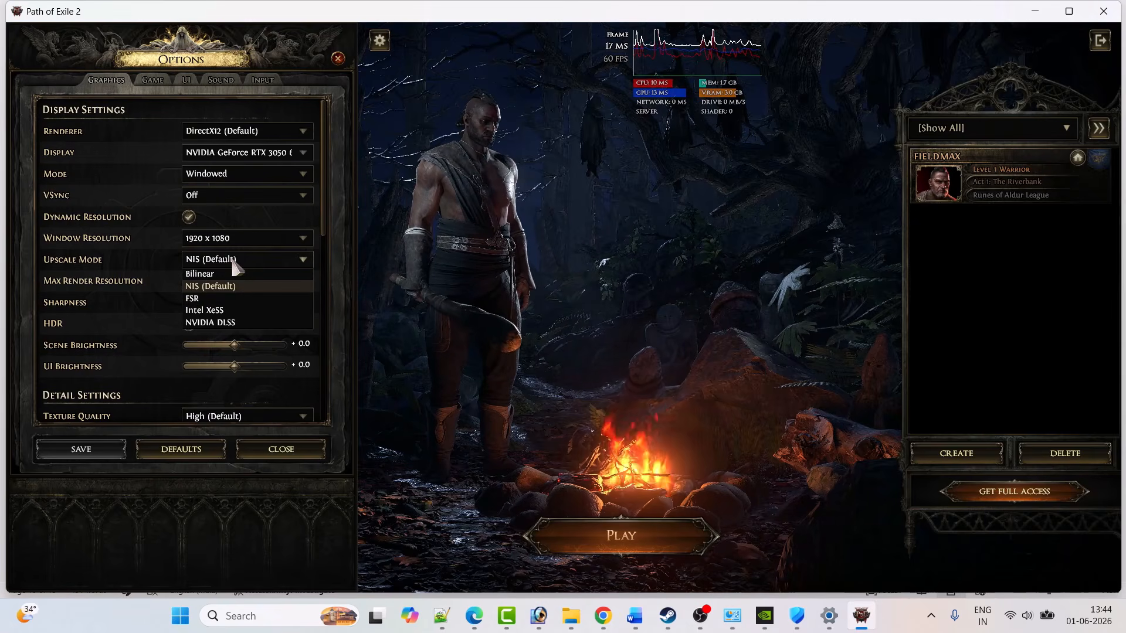
click(210, 287)
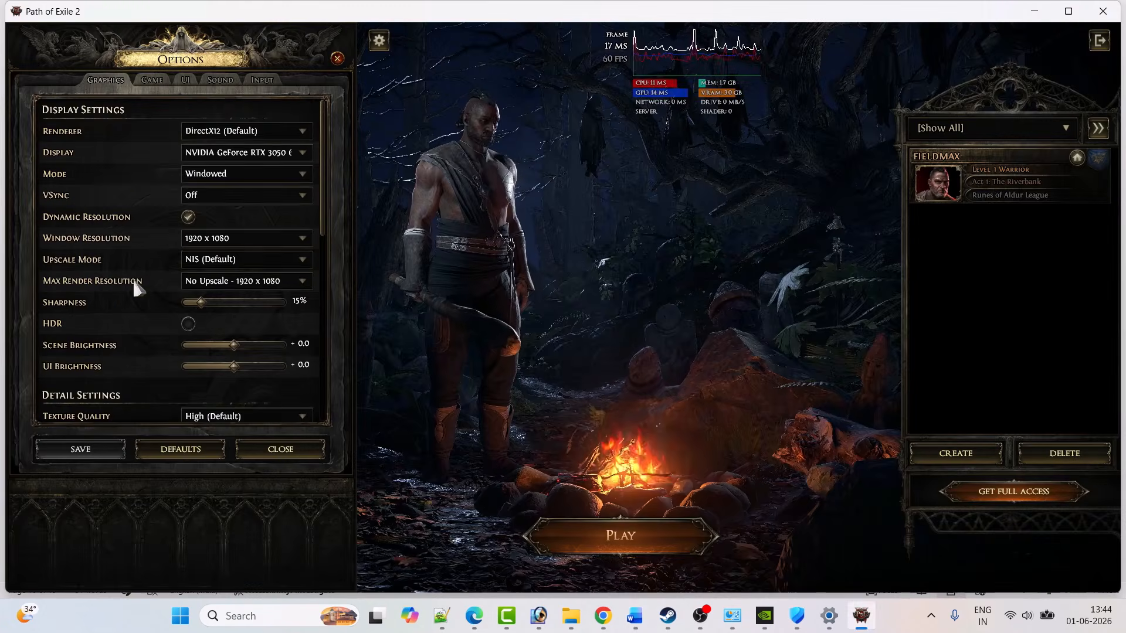
scroll(132, 276, down, 4)
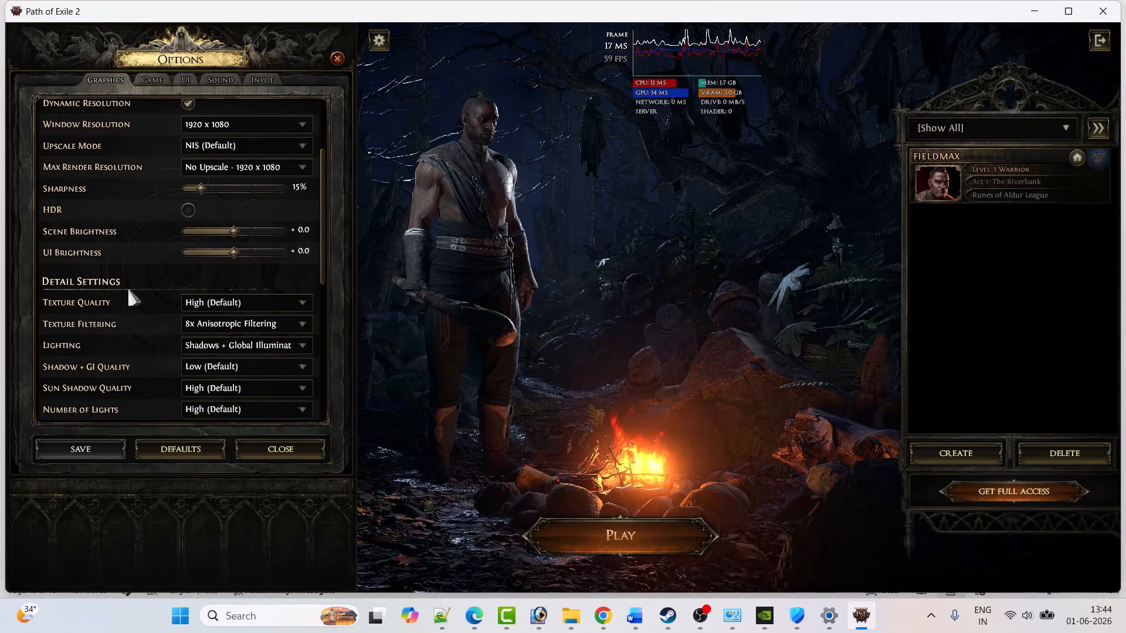
click(235, 303)
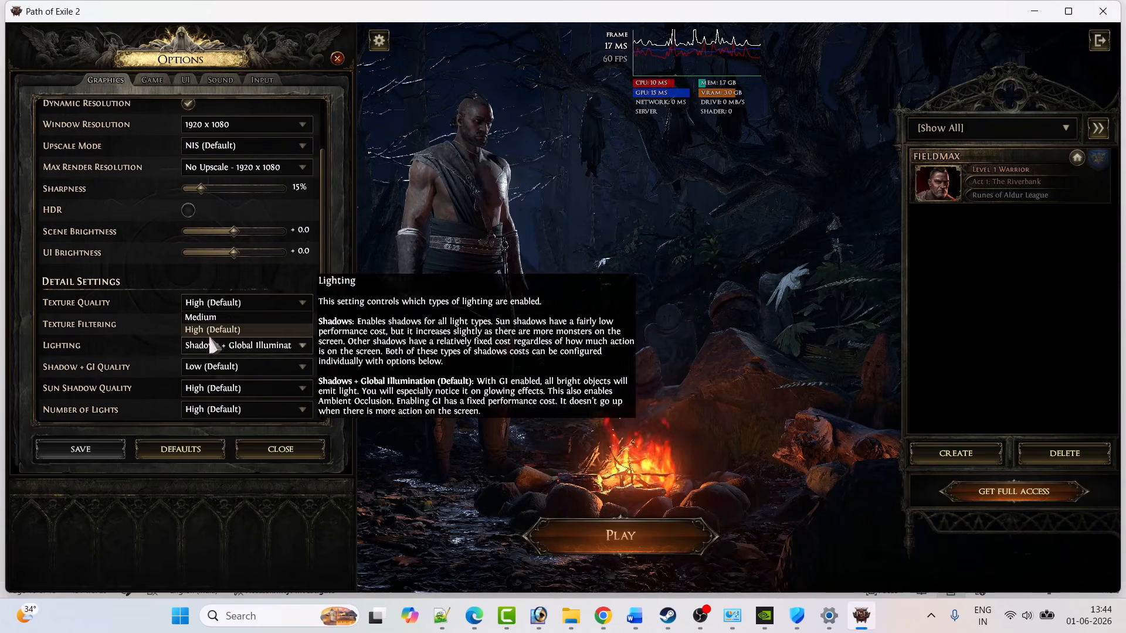
click(213, 317)
Step: Set sun shadow quality, number of lights and water detail level to Low, save and close the options
scroll(75, 327, down, 2)
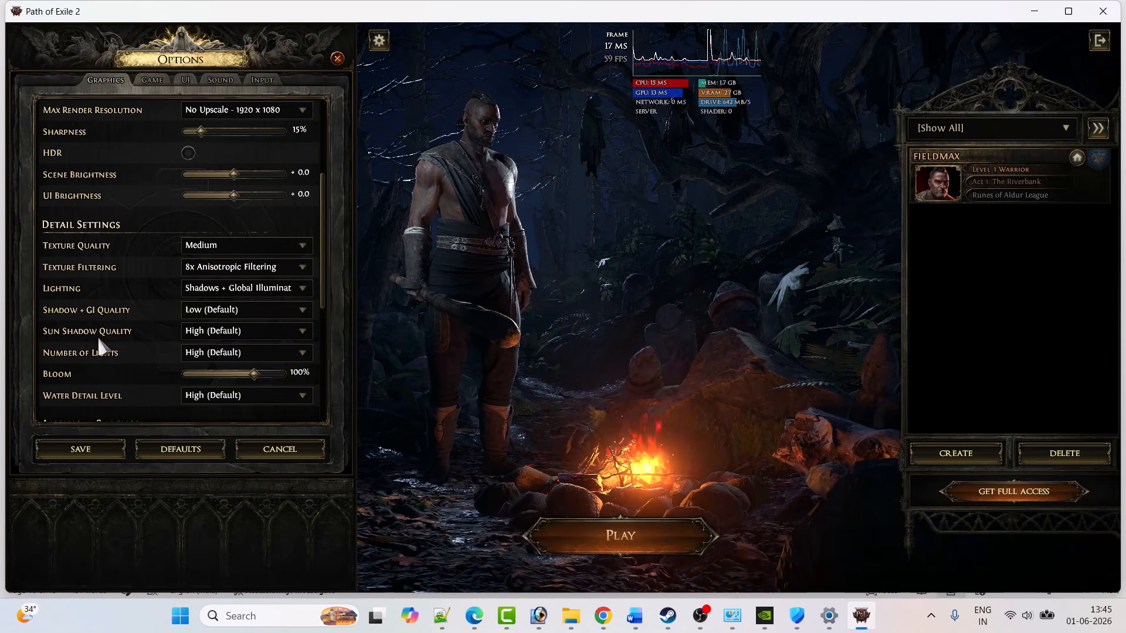
click(236, 335)
click(194, 347)
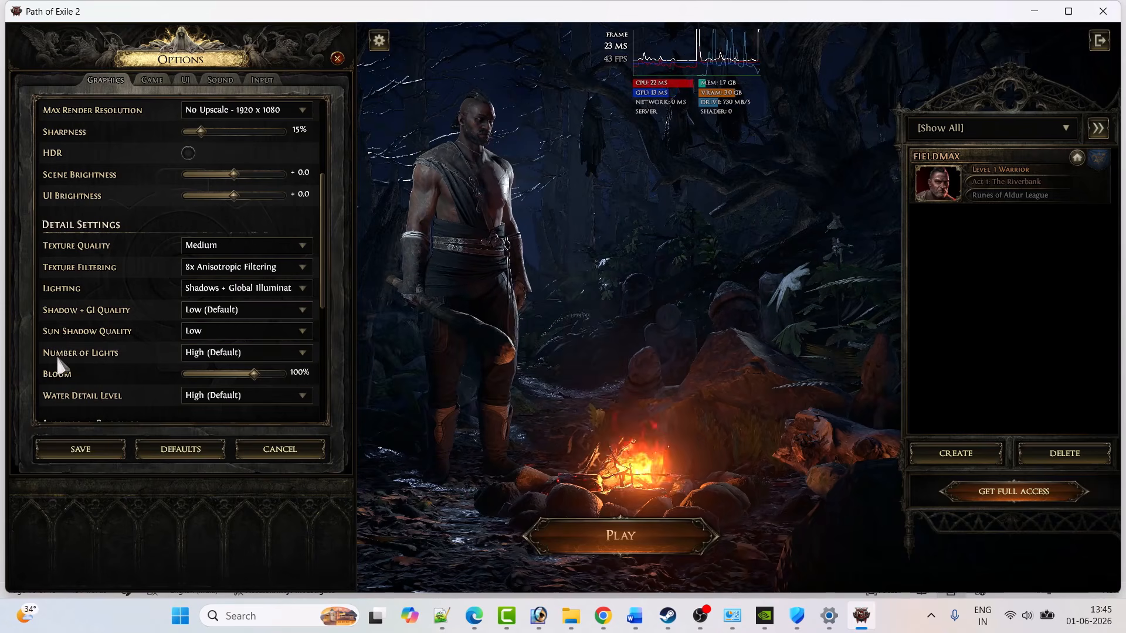
click(226, 354)
click(199, 365)
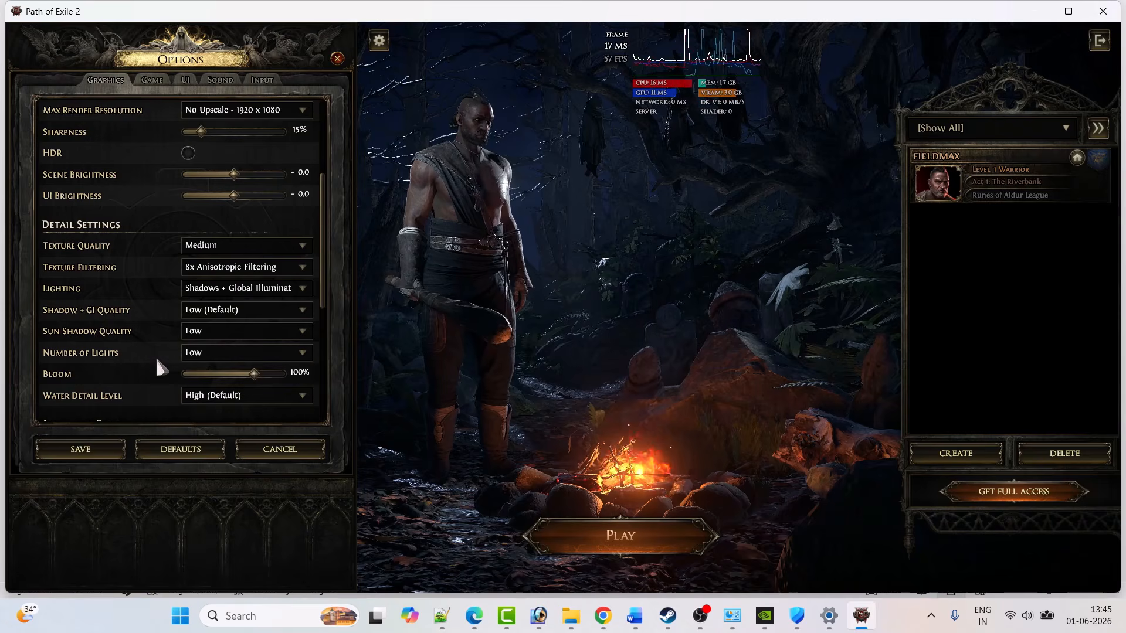
scroll(75, 379, down, 1)
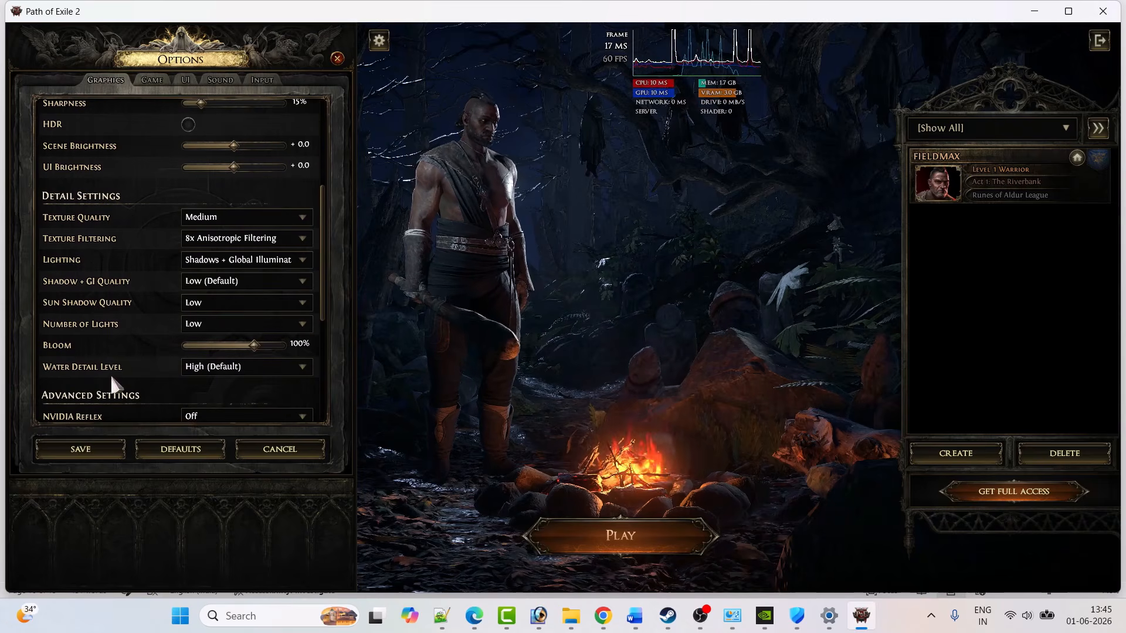
click(237, 369)
click(217, 382)
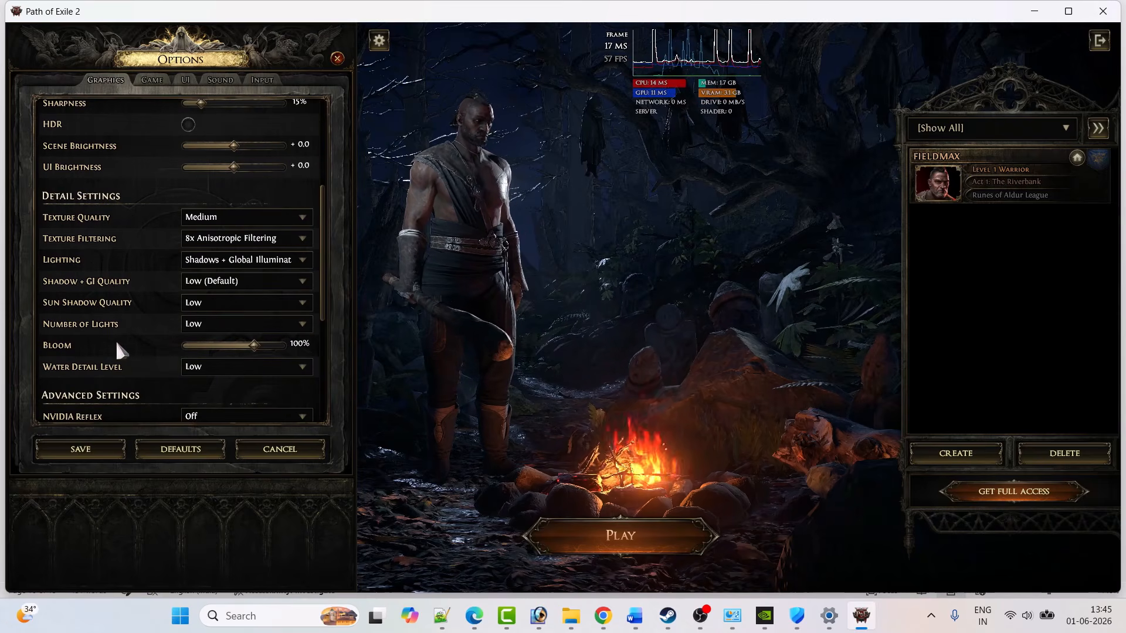
click(88, 454)
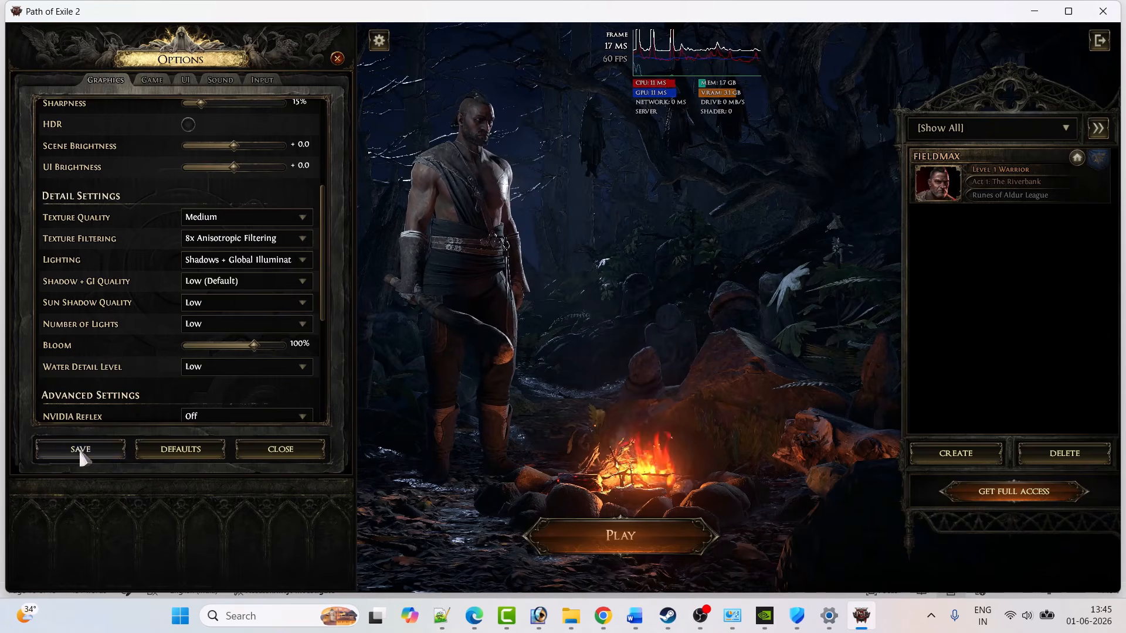
click(284, 453)
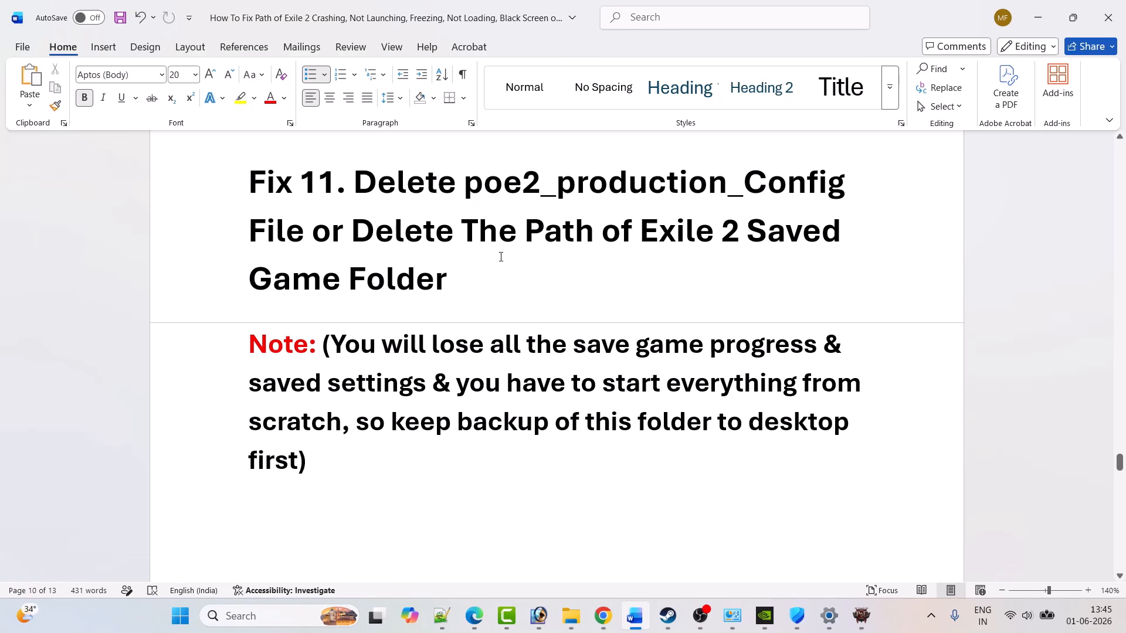
Step: Switch to File Explorer and open the Path of Exile 2 folder in Documents > My Games
key(super+e)
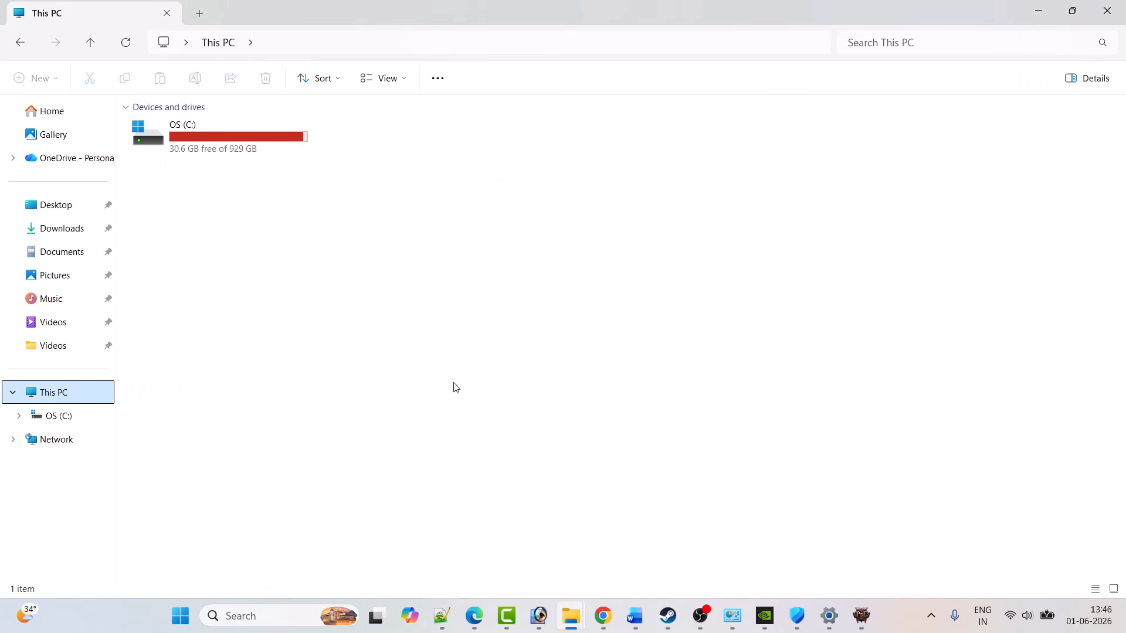
click(61, 252)
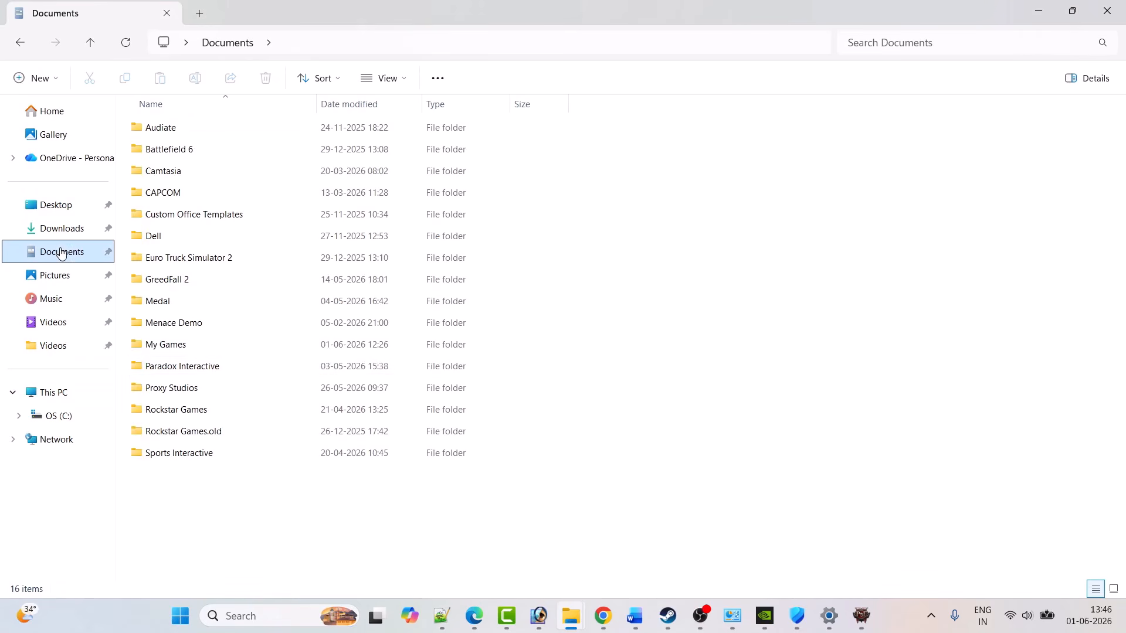
double_click(227, 346)
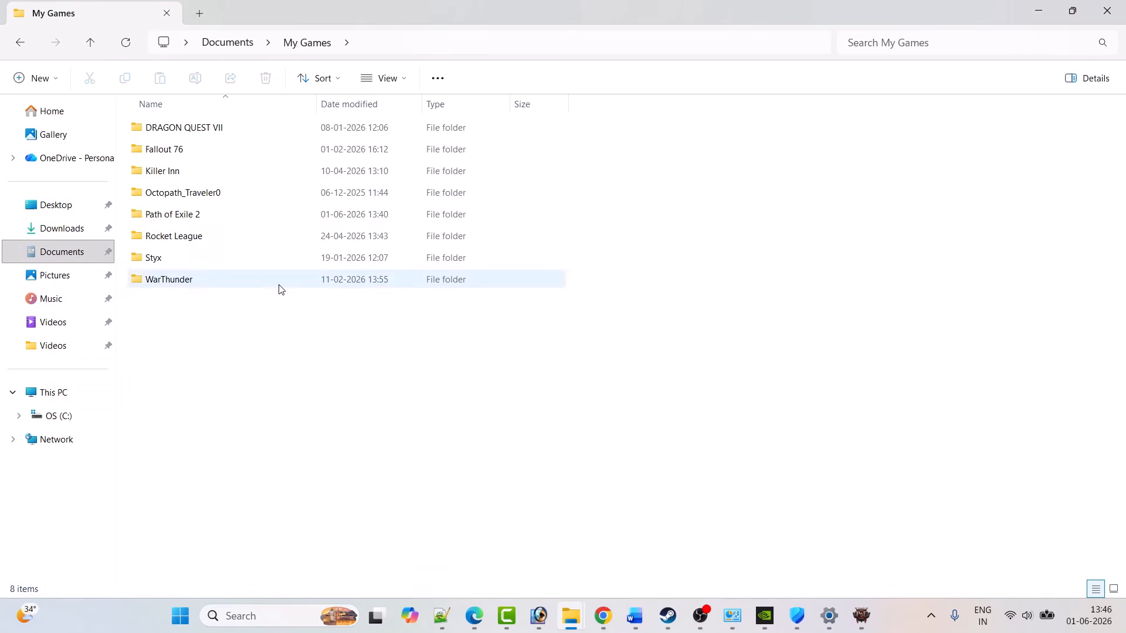
click(183, 222)
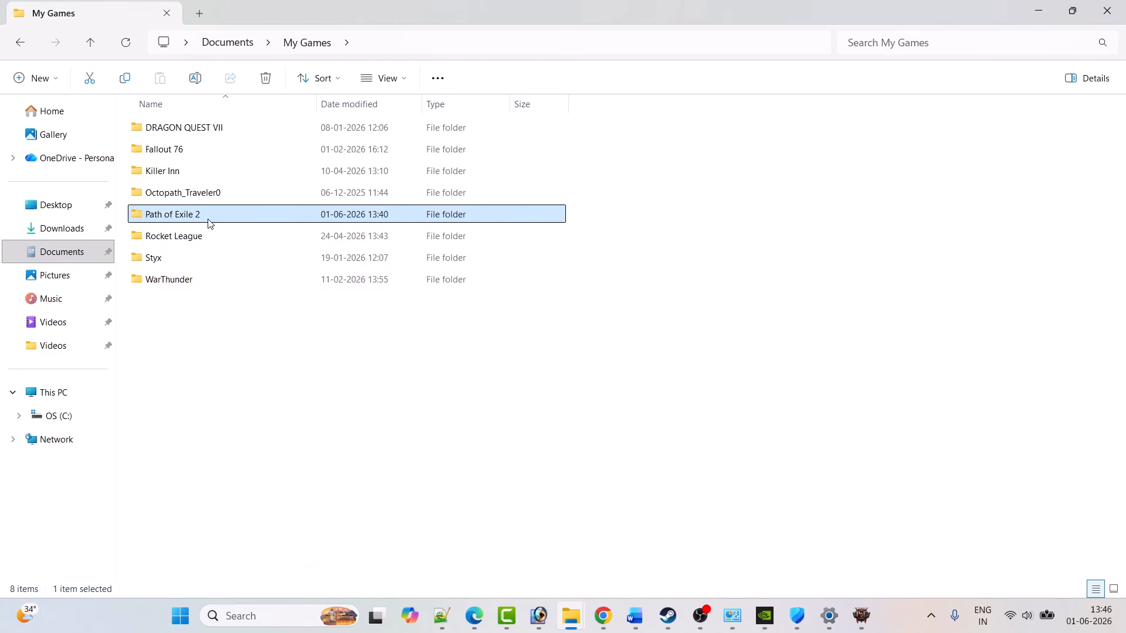
double_click(201, 220)
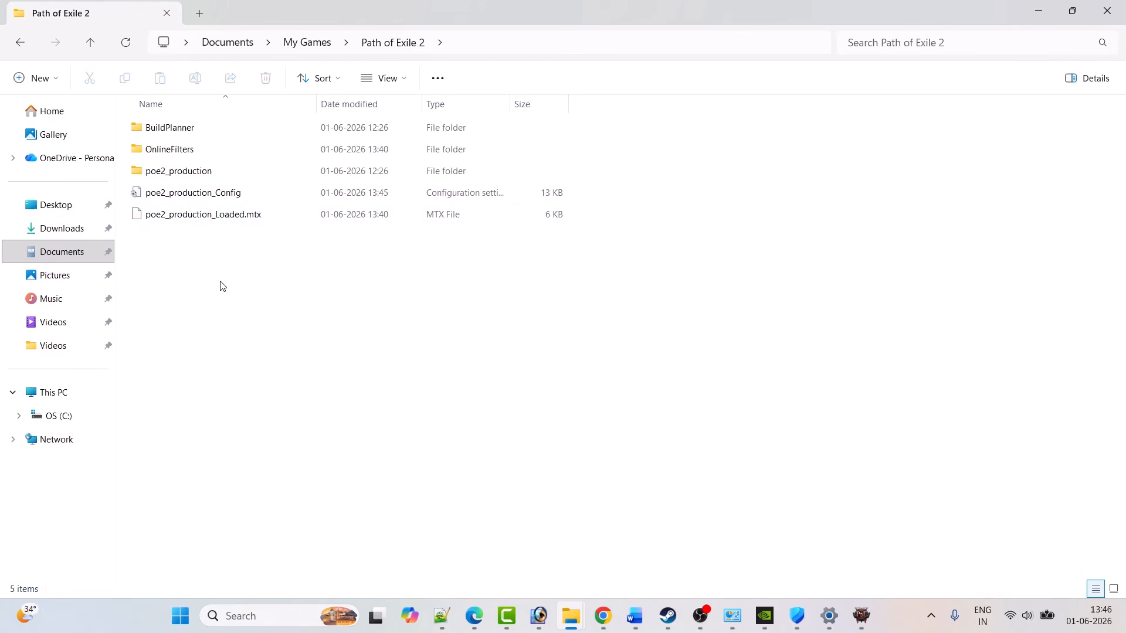
Step: Copy the poe2_production_Config file for backup and delete the original from the Path of Exile 2 folder
click(197, 196)
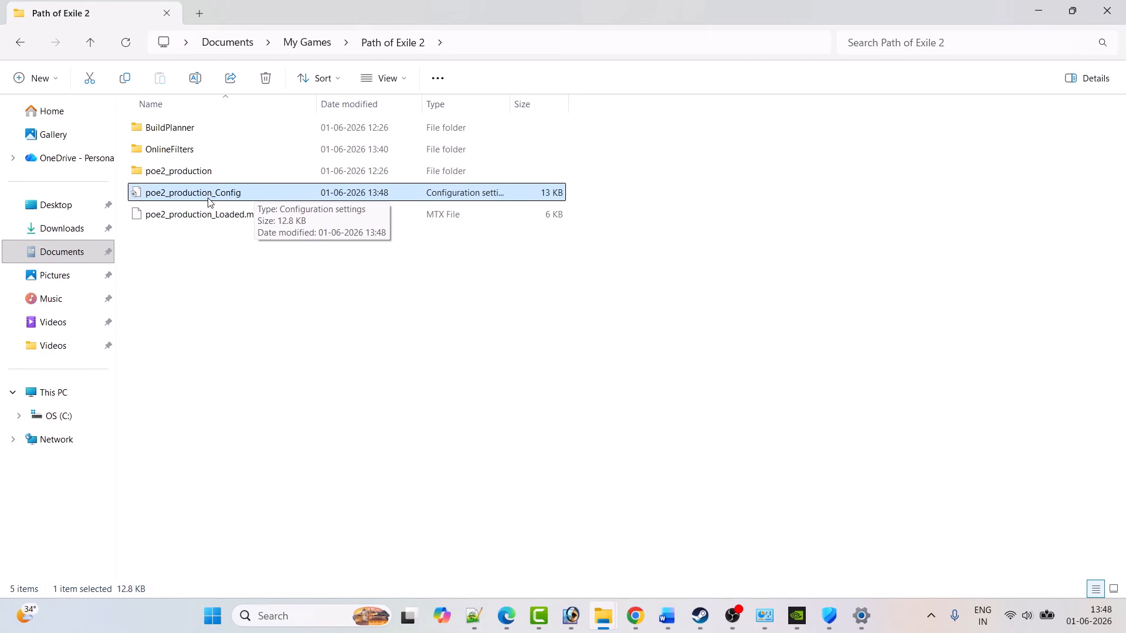
right_click(261, 200)
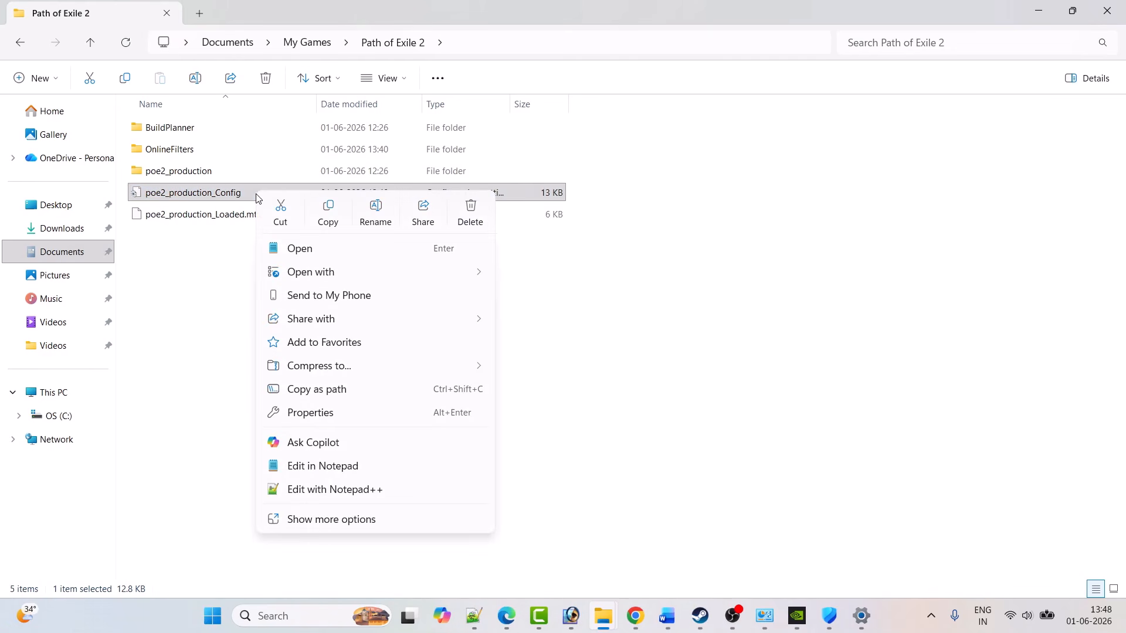
click(326, 219)
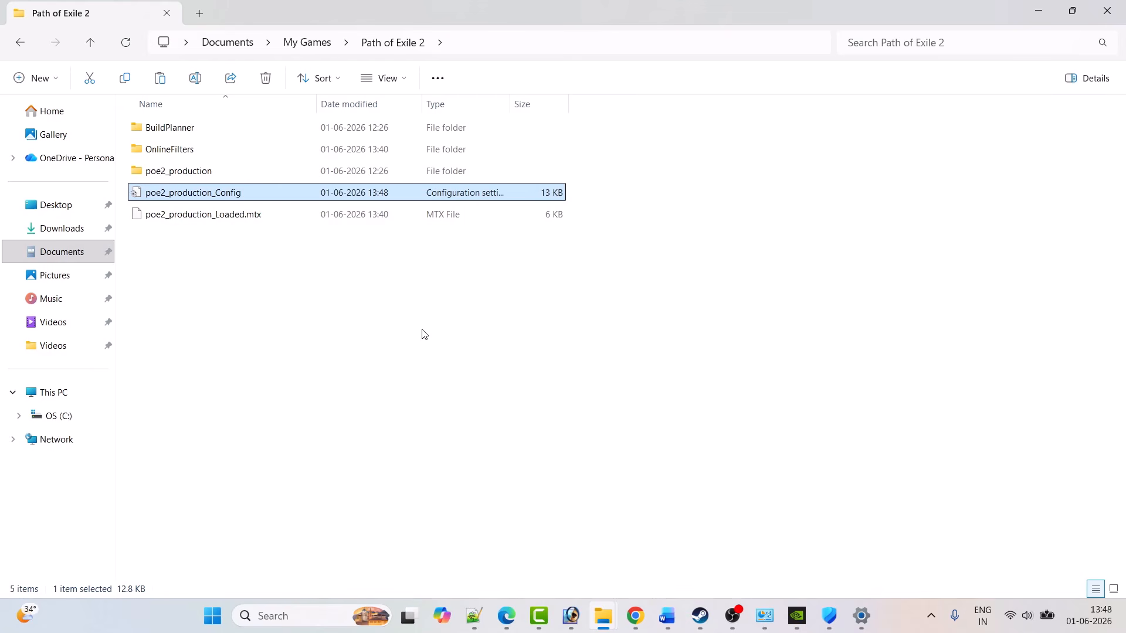
right_click(253, 190)
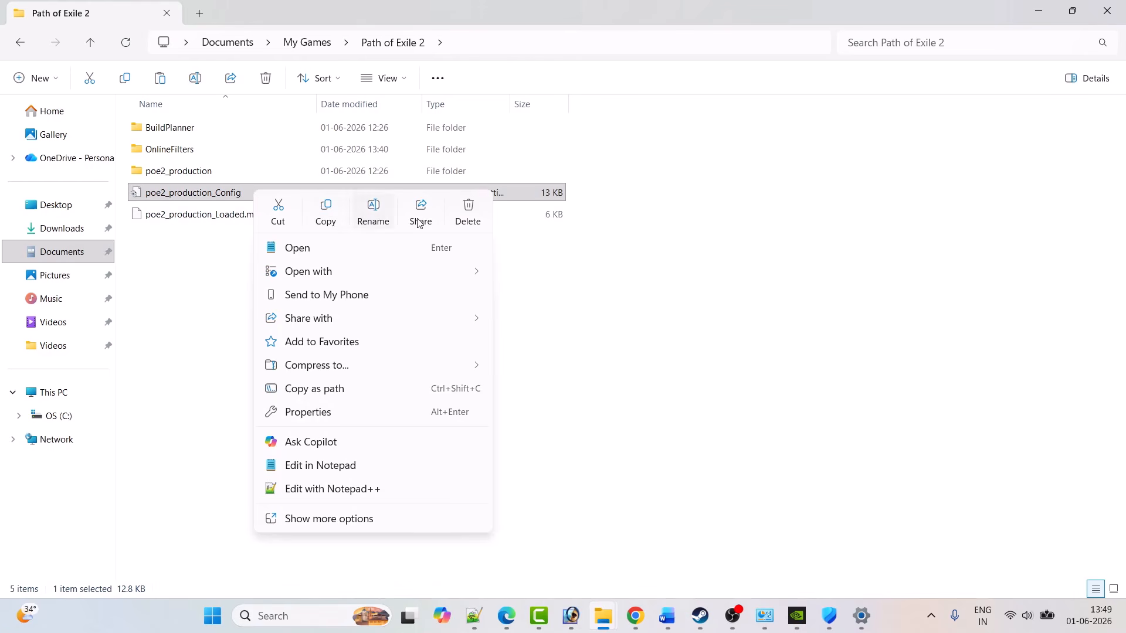
click(467, 217)
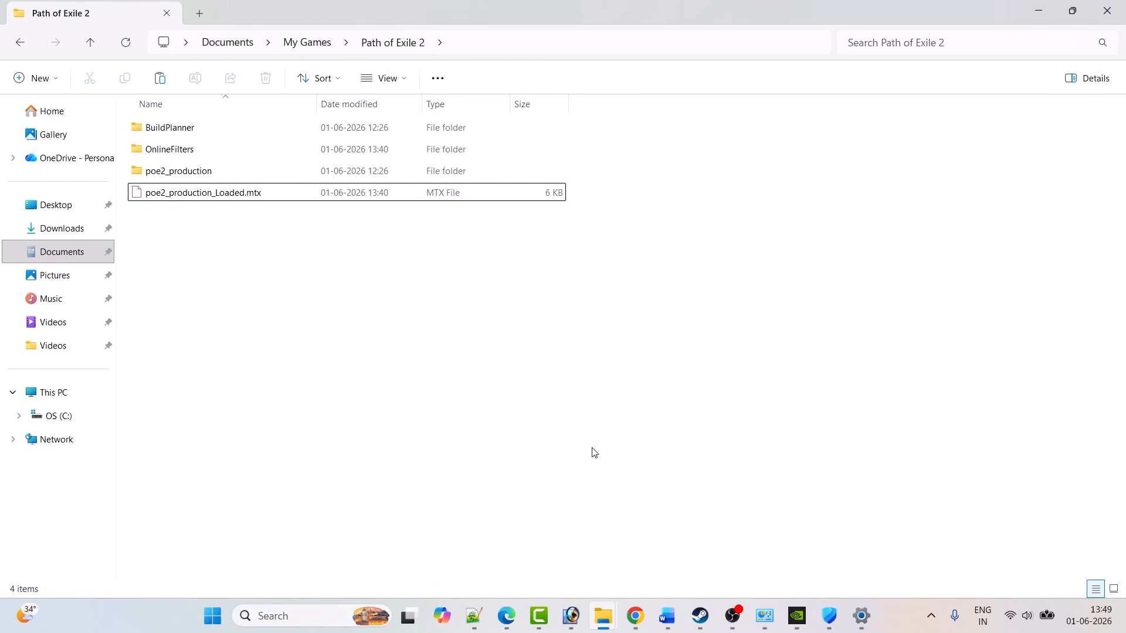
Step: Go back to the My Games folder, copy the Path of Exile 2 folder for backup and delete the original
click(700, 615)
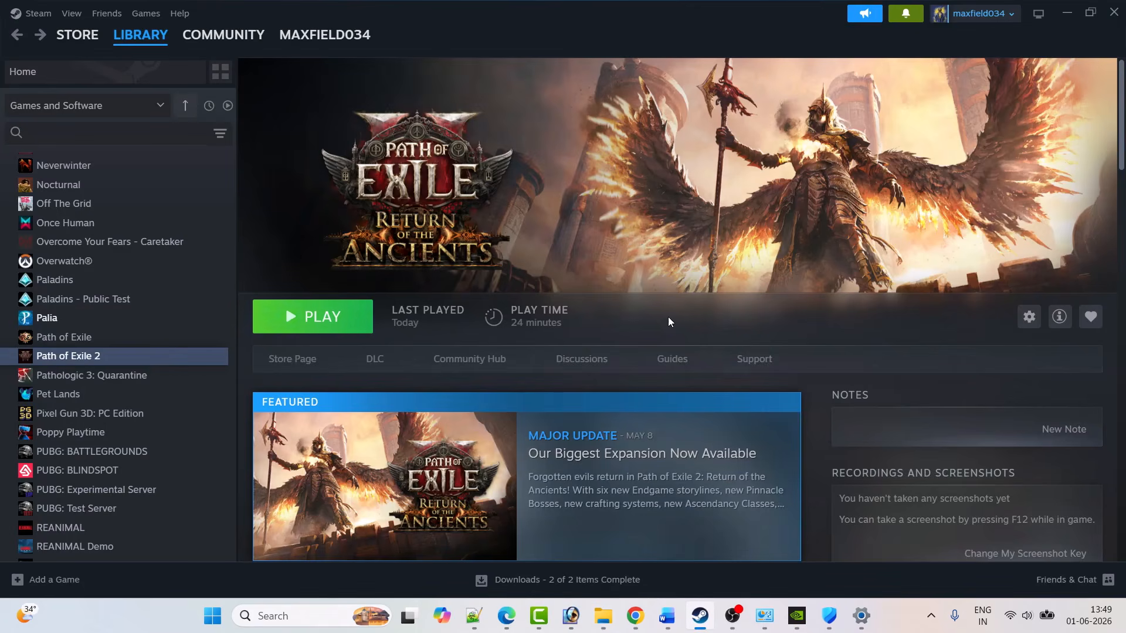
click(700, 616)
click(21, 43)
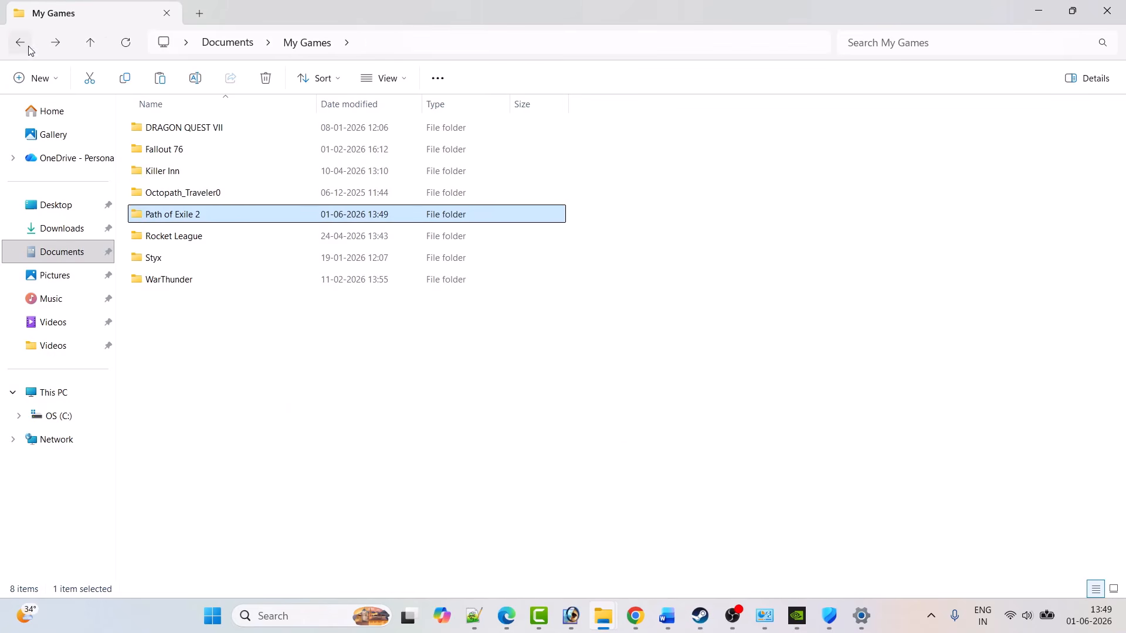
right_click(206, 214)
click(272, 233)
right_click(221, 218)
click(432, 244)
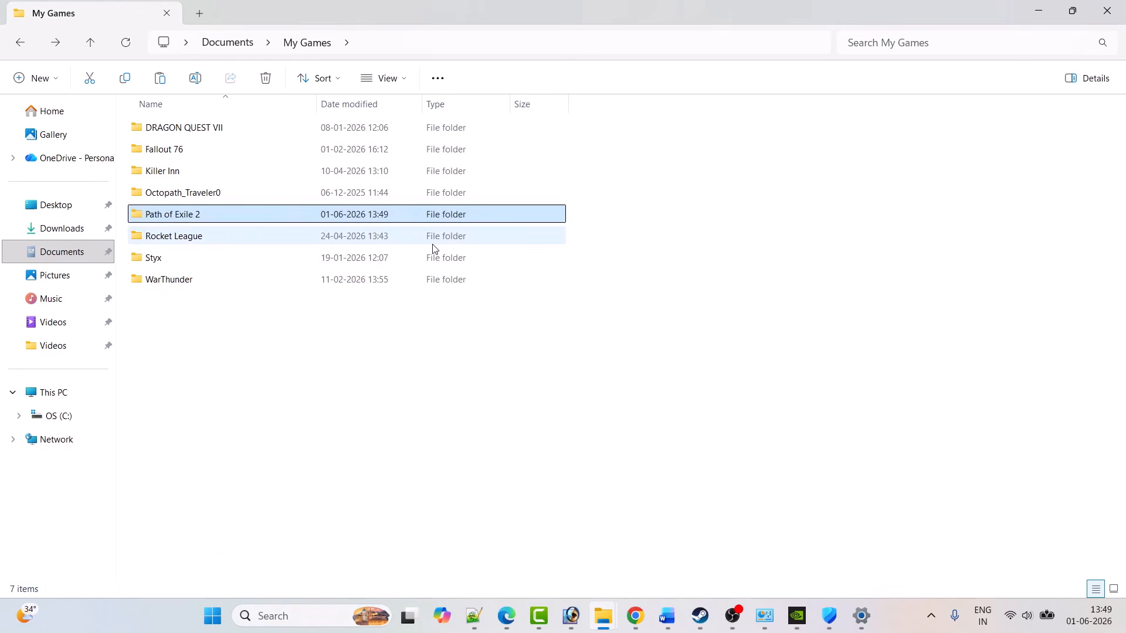
Step: Open the user profile folder inside Users on the OS (C:) drive in File Explorer
click(700, 615)
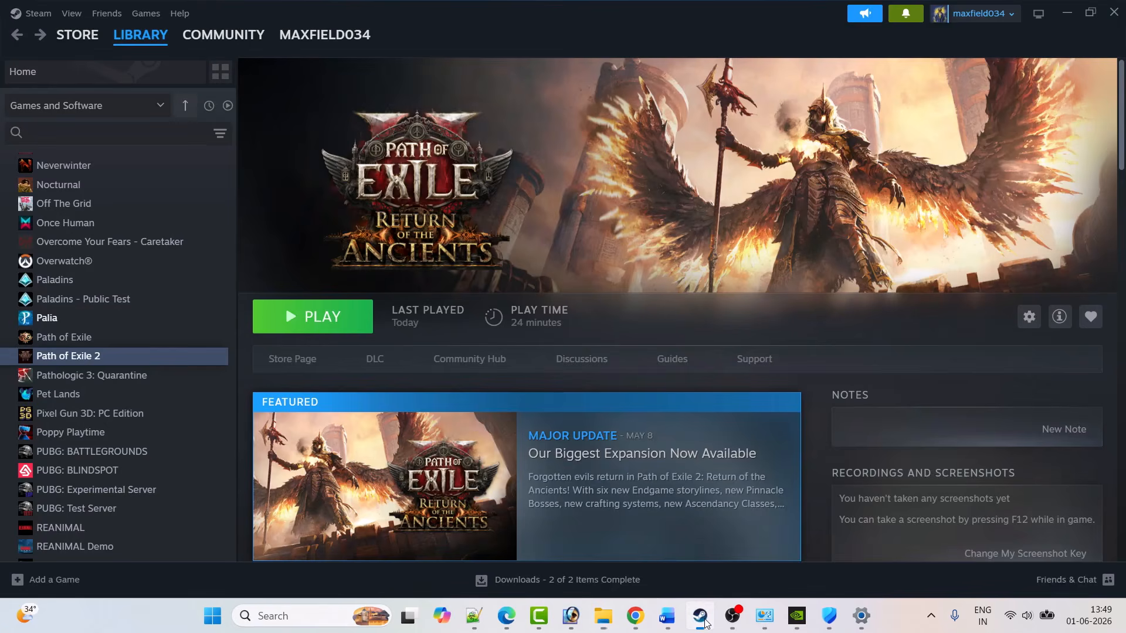
key(alt+Tab)
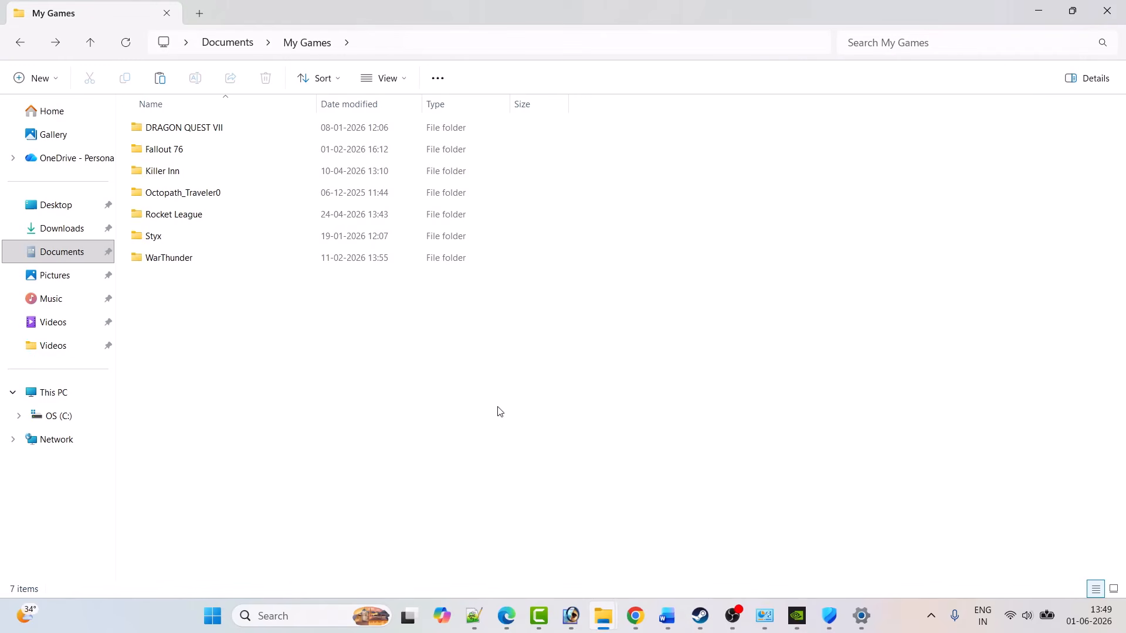
click(62, 393)
double_click(215, 144)
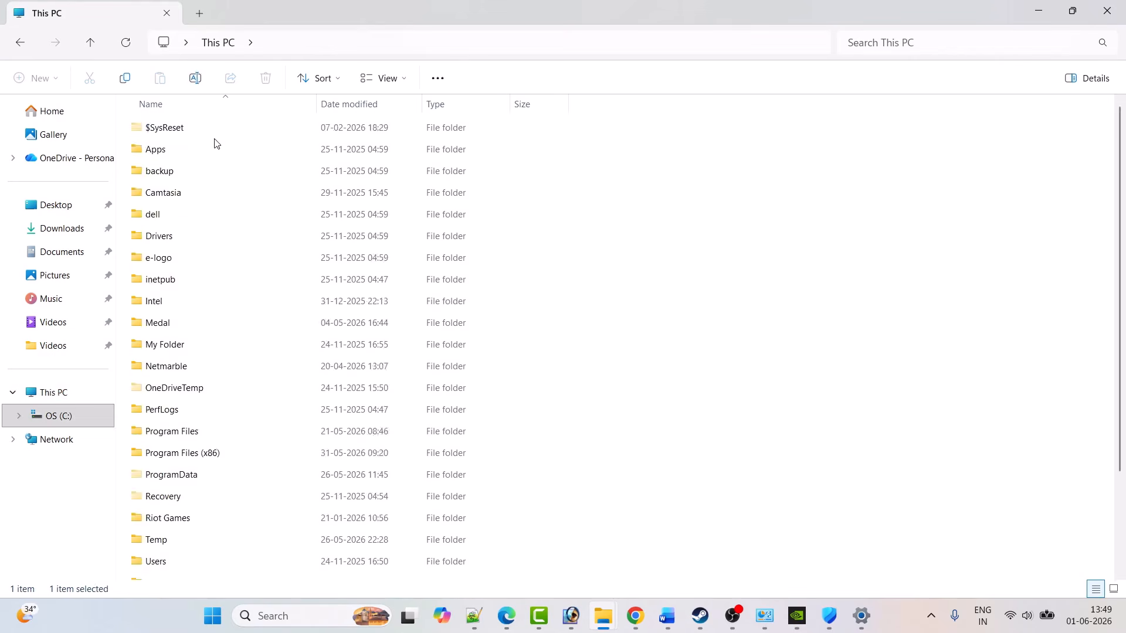
scroll(226, 527, down, 2)
click(173, 448)
double_click(172, 448)
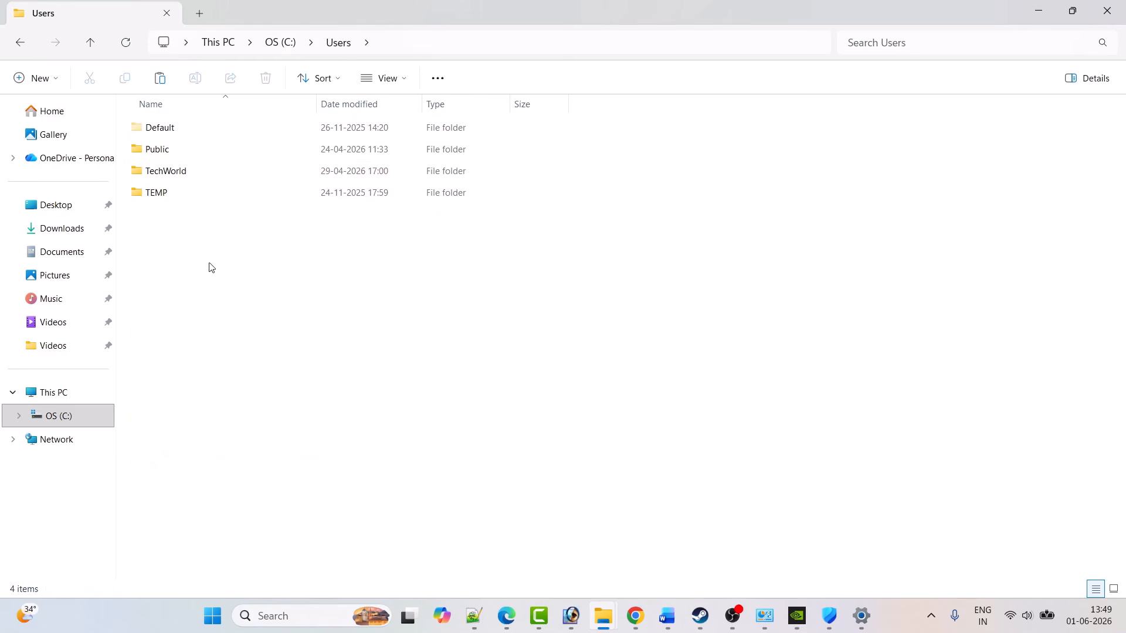
double_click(188, 175)
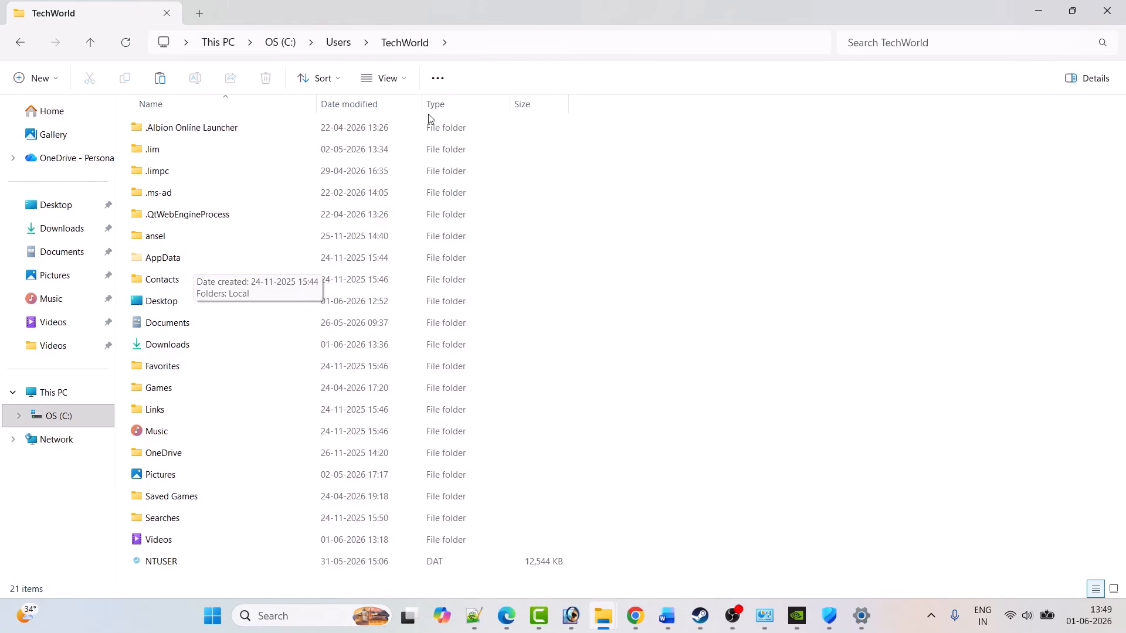
Step: Check that hidden items are set to show and open the AppData > Roaming folder
click(387, 78)
mouse_move(379, 360)
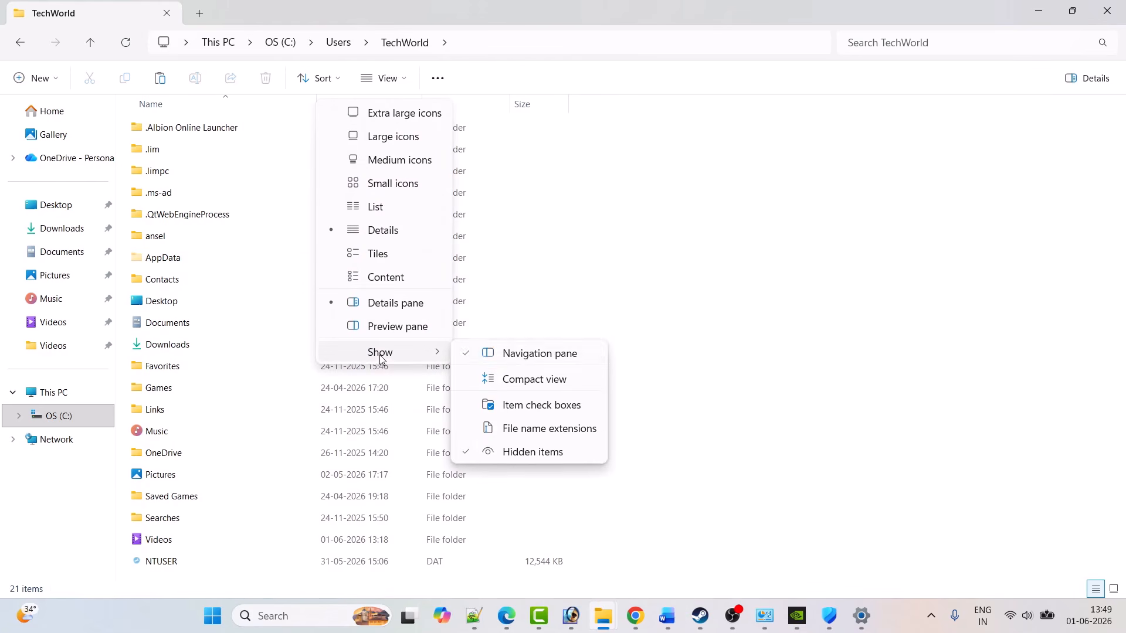
click(805, 377)
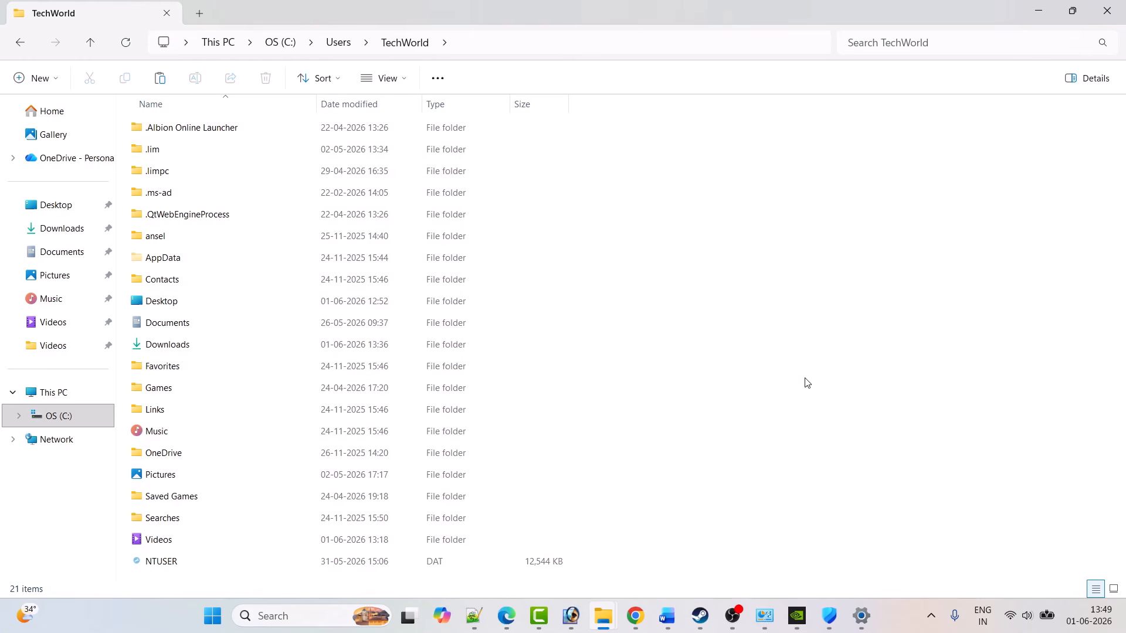
double_click(188, 258)
double_click(156, 171)
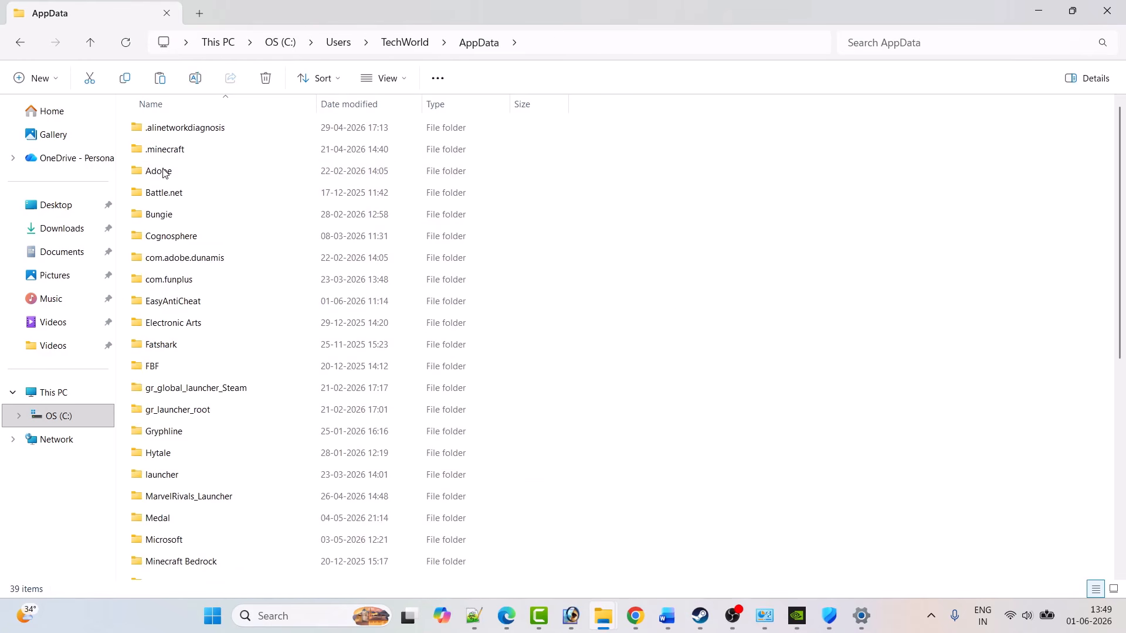
Step: Copy the Path of Exile 2 folder in Roaming for backup and delete the original
key(p)
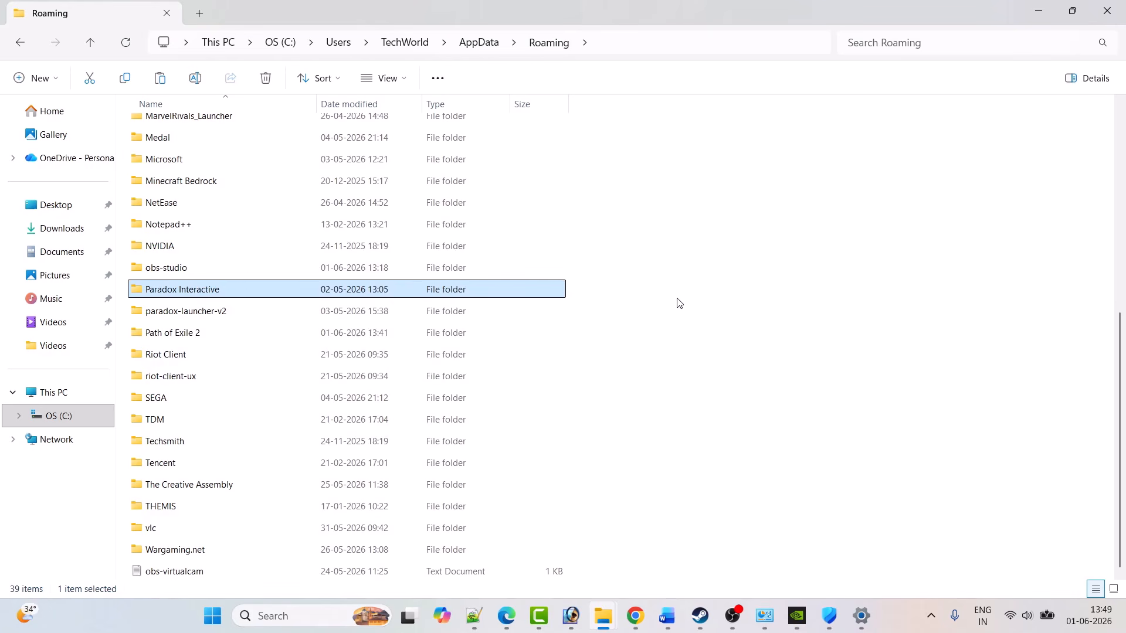
key(p)
key(p)
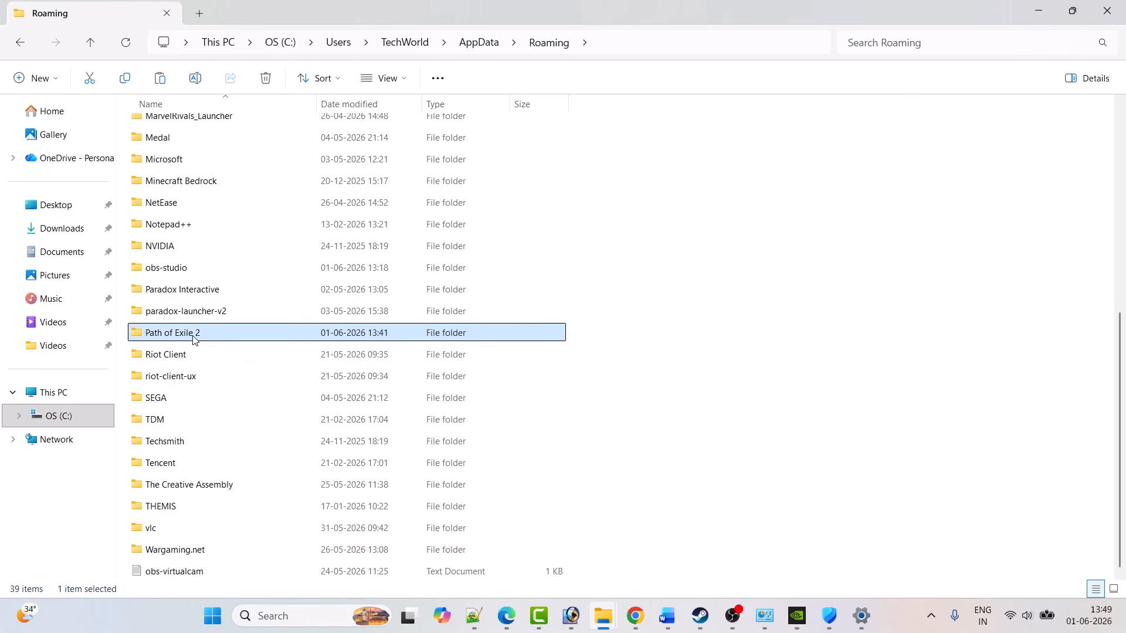
right_click(195, 338)
click(267, 352)
right_click(202, 337)
click(421, 360)
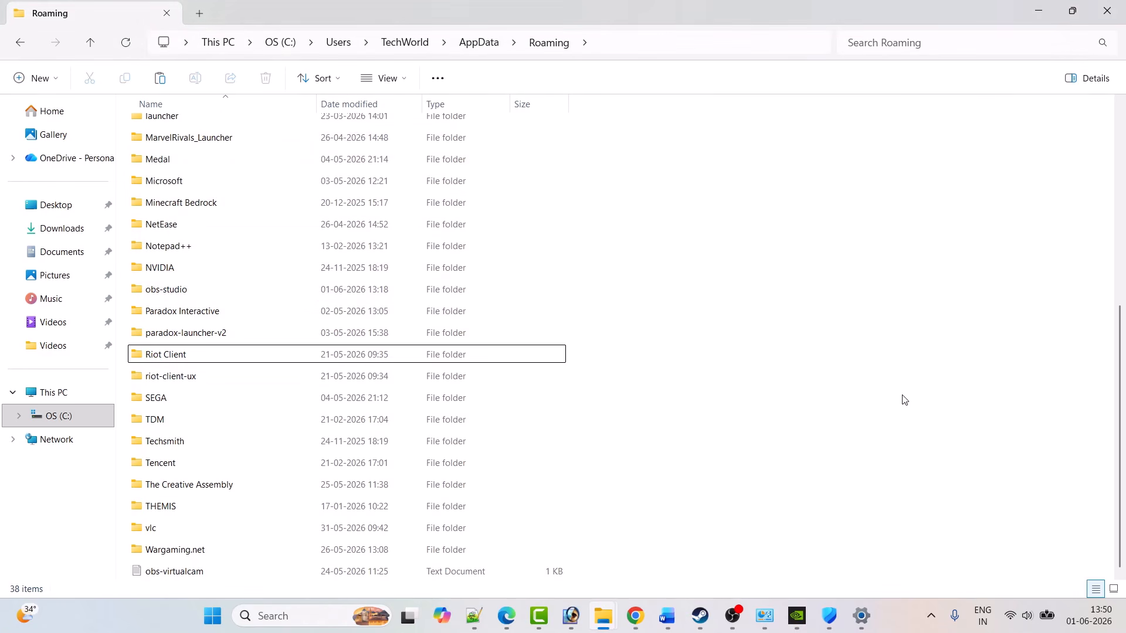
Step: Switch to Chrome's Microsoft Visual C++ Redistributable page and download the latest supported X86 and X64 installers
click(700, 615)
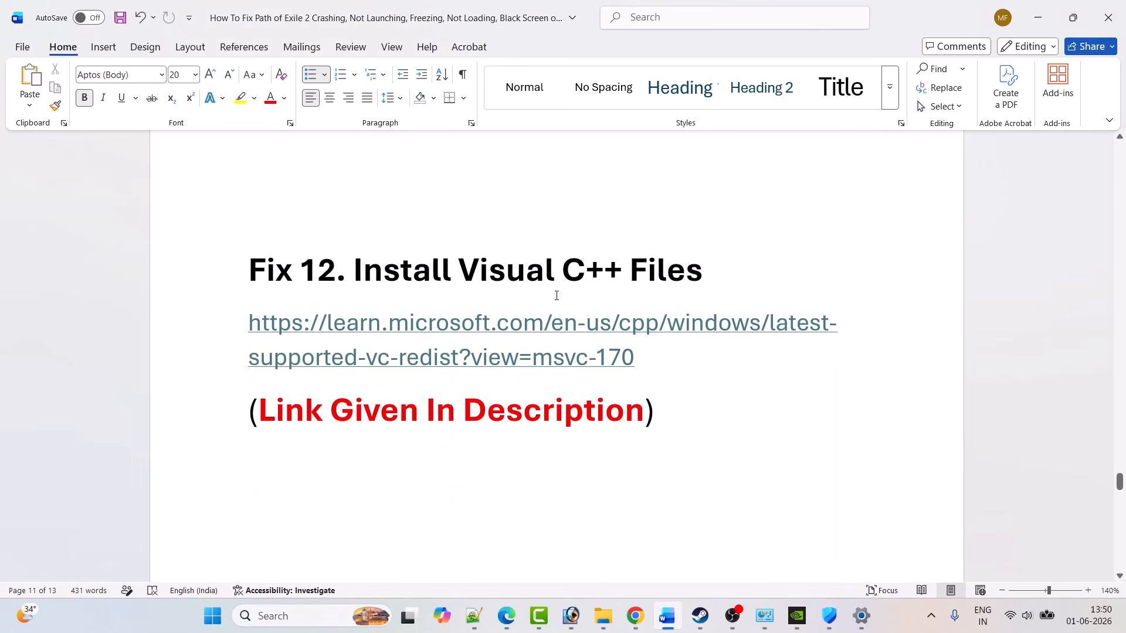
drag(641, 371, 245, 325)
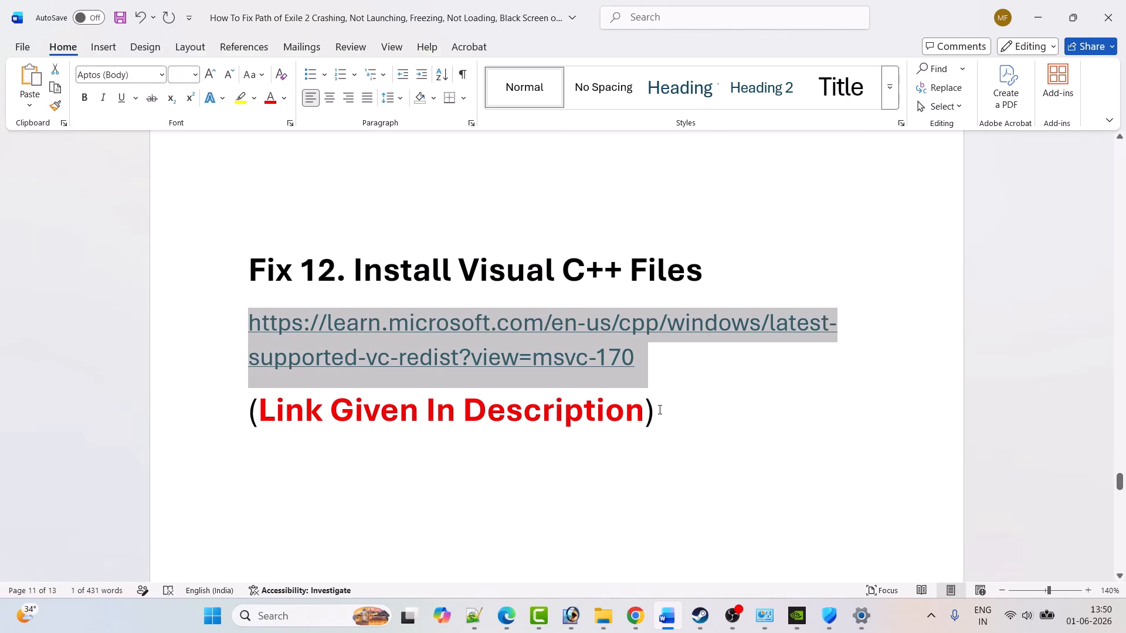
click(635, 615)
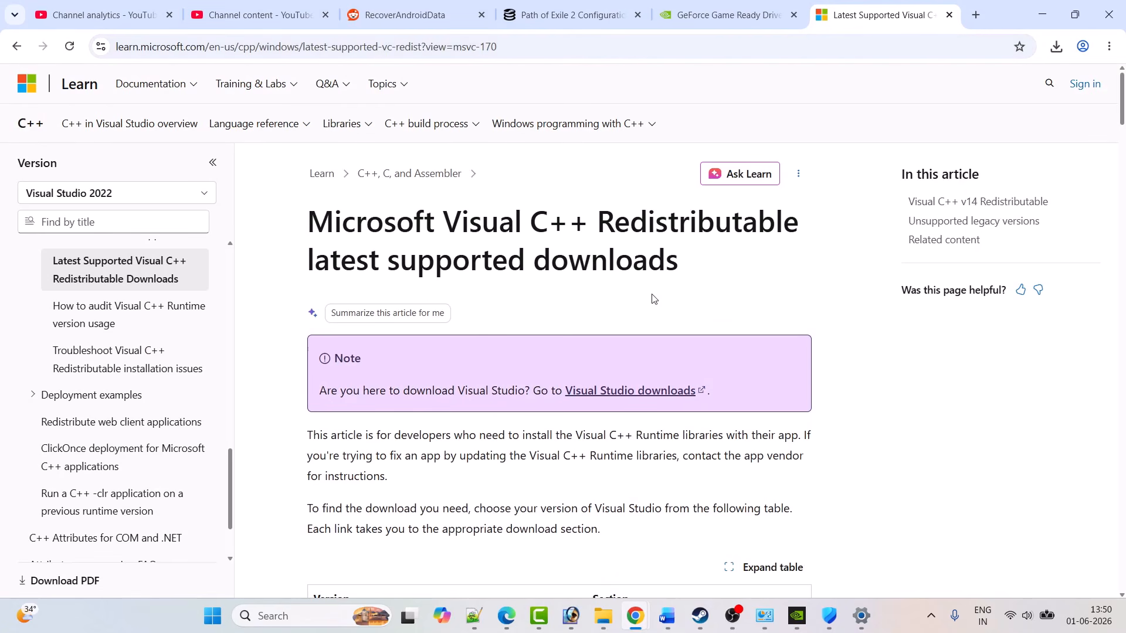
scroll(689, 305, down, 15)
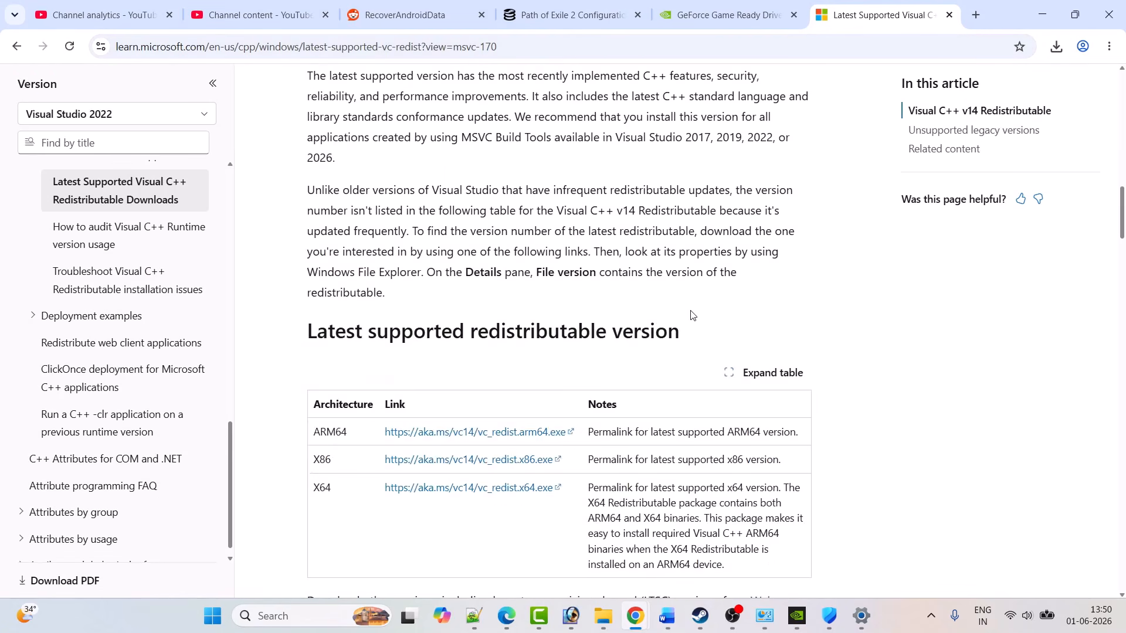
scroll(460, 324, up, 3)
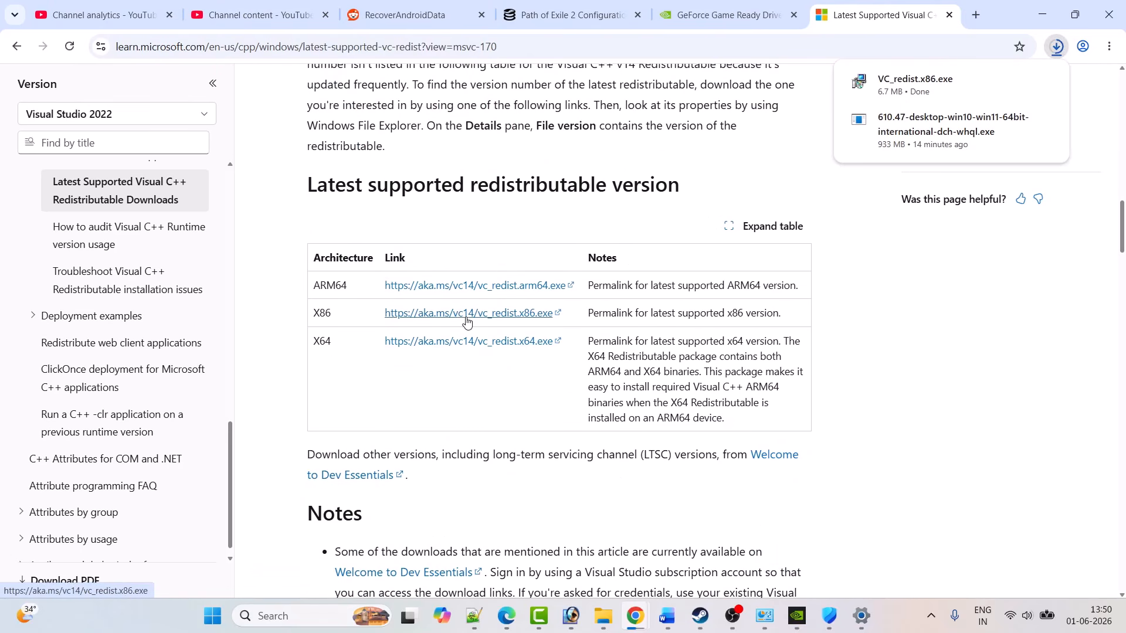
click(466, 341)
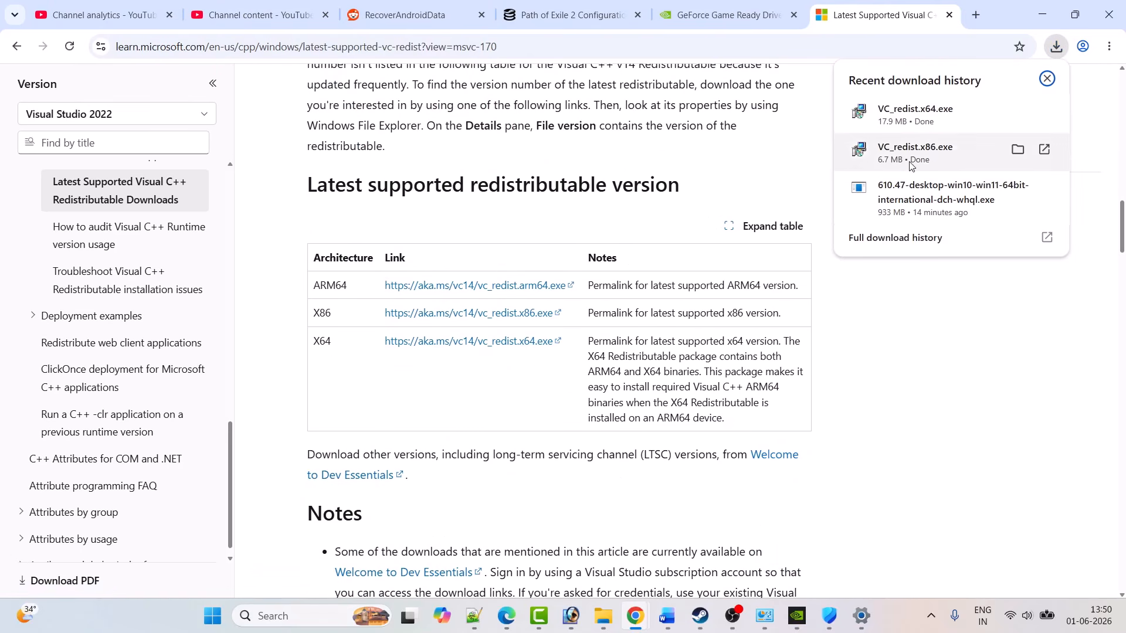
Step: Launch VC_redist.x64.exe and VC_redist.x86.exe from the recent downloads, closing each setup window
click(954, 122)
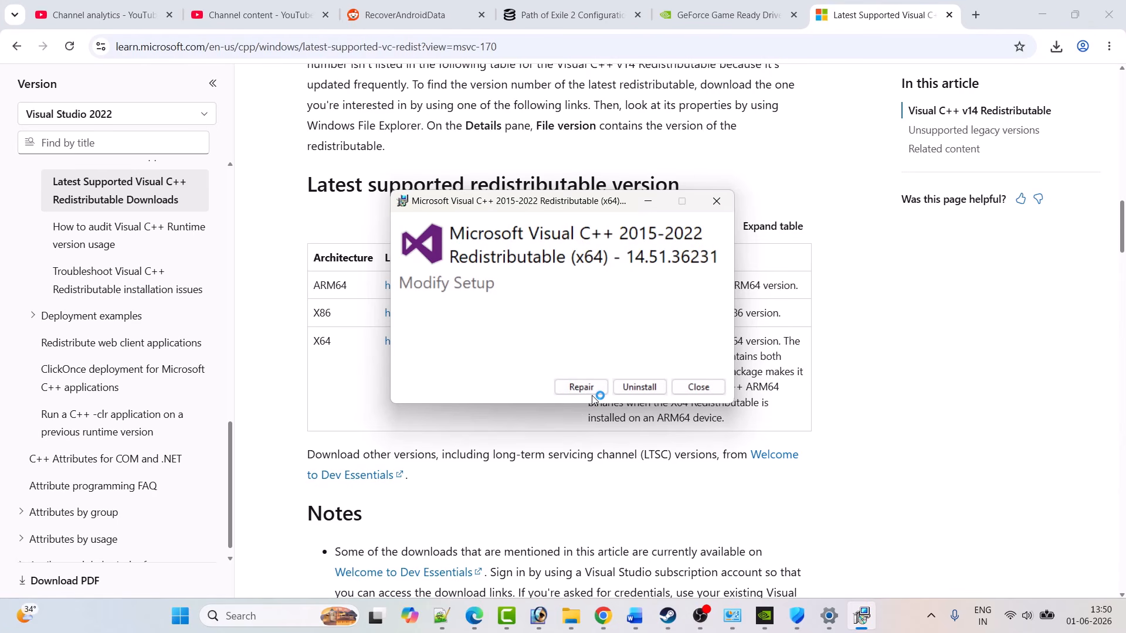
click(698, 387)
click(1055, 46)
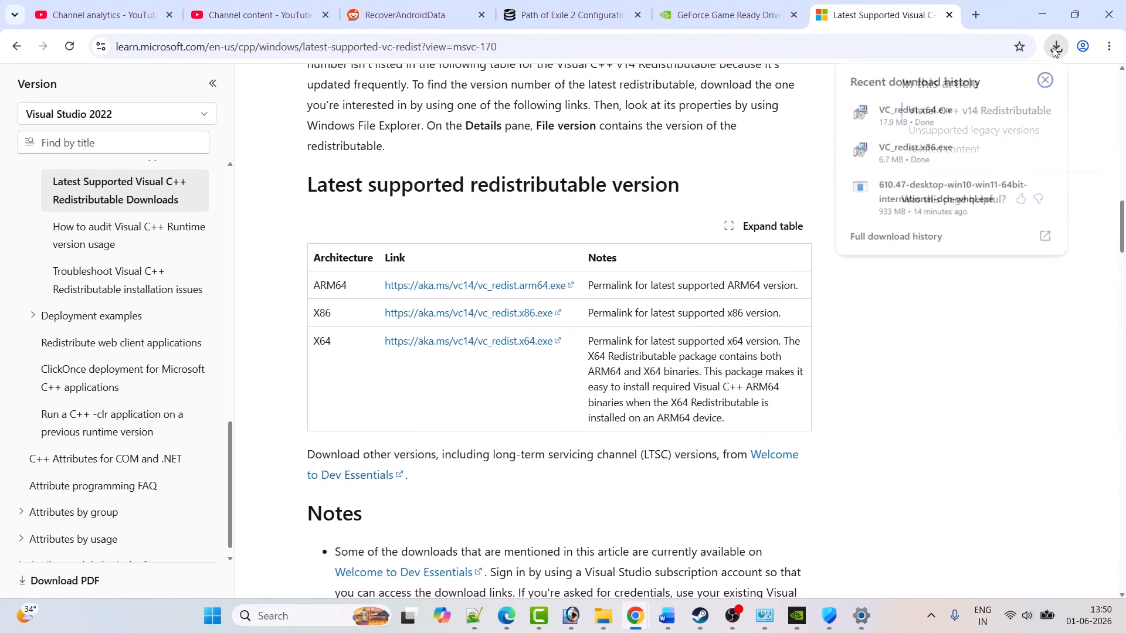
click(923, 152)
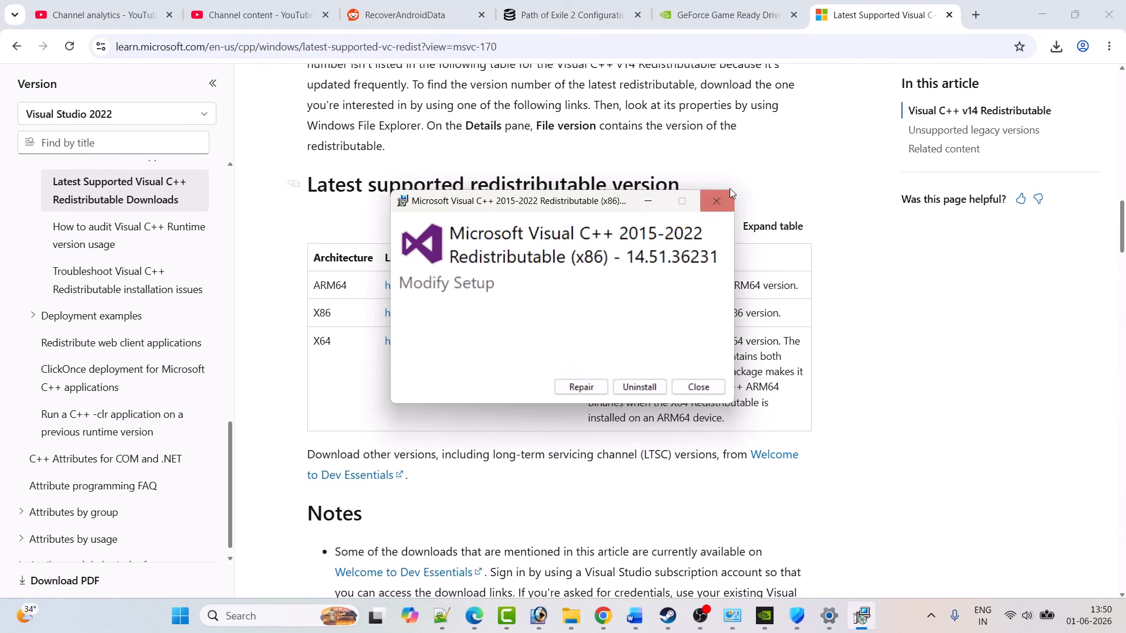
click(716, 201)
Step: Locate the PC's Restart option and switch to the Path of Exile 2 page in Steam
key(super)
click(745, 565)
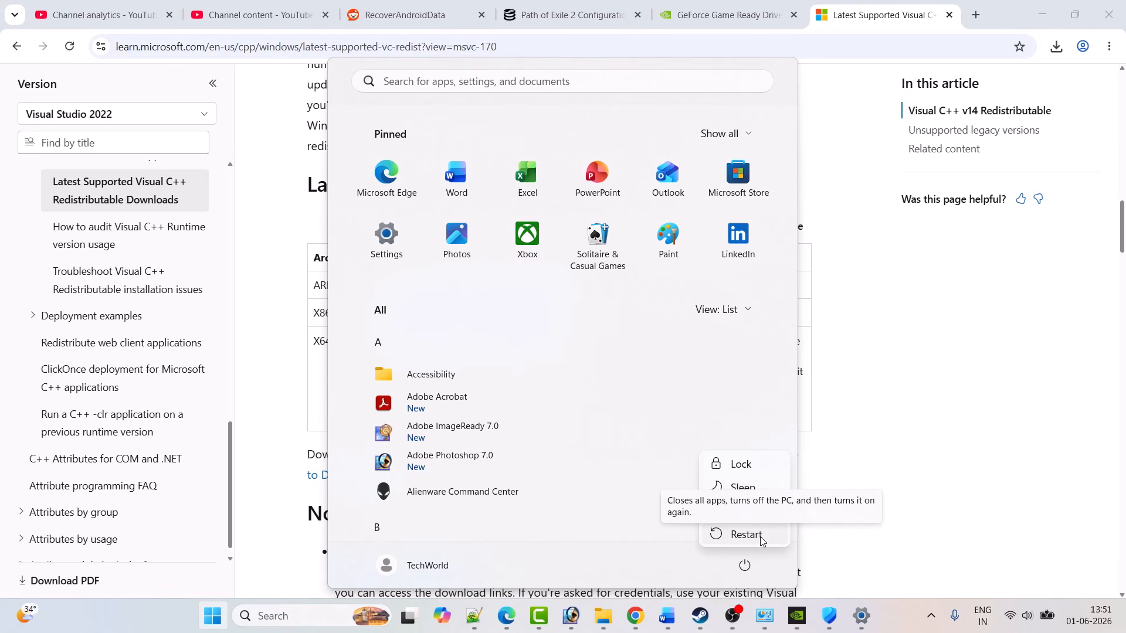
click(700, 615)
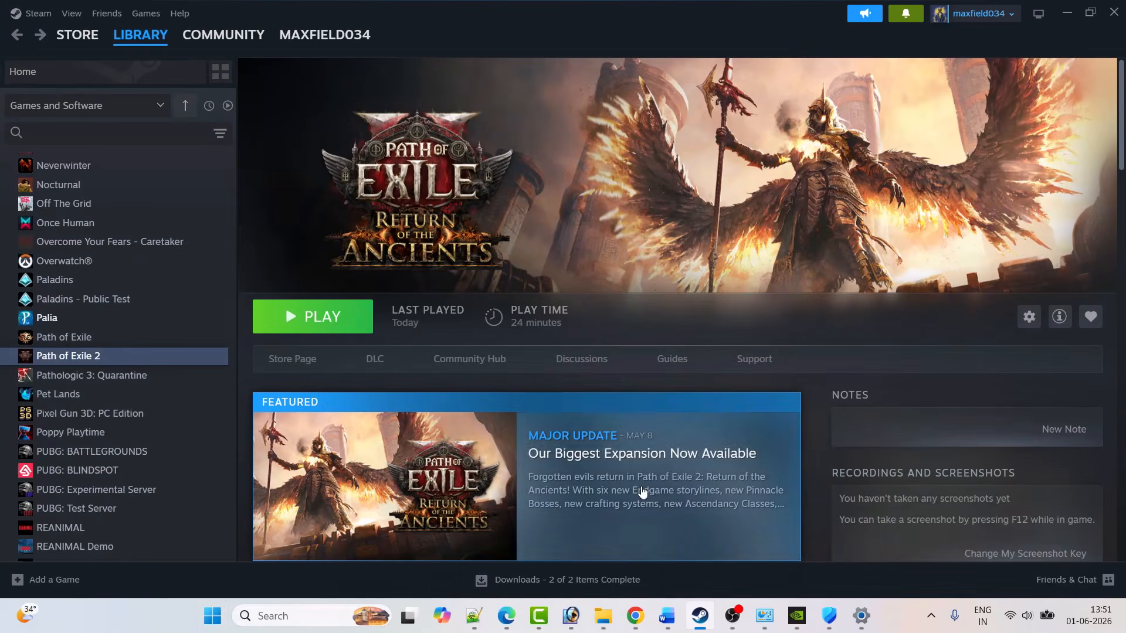
Step: Open Device Manager by searching Windows for "device" and expand the display adapters
click(667, 615)
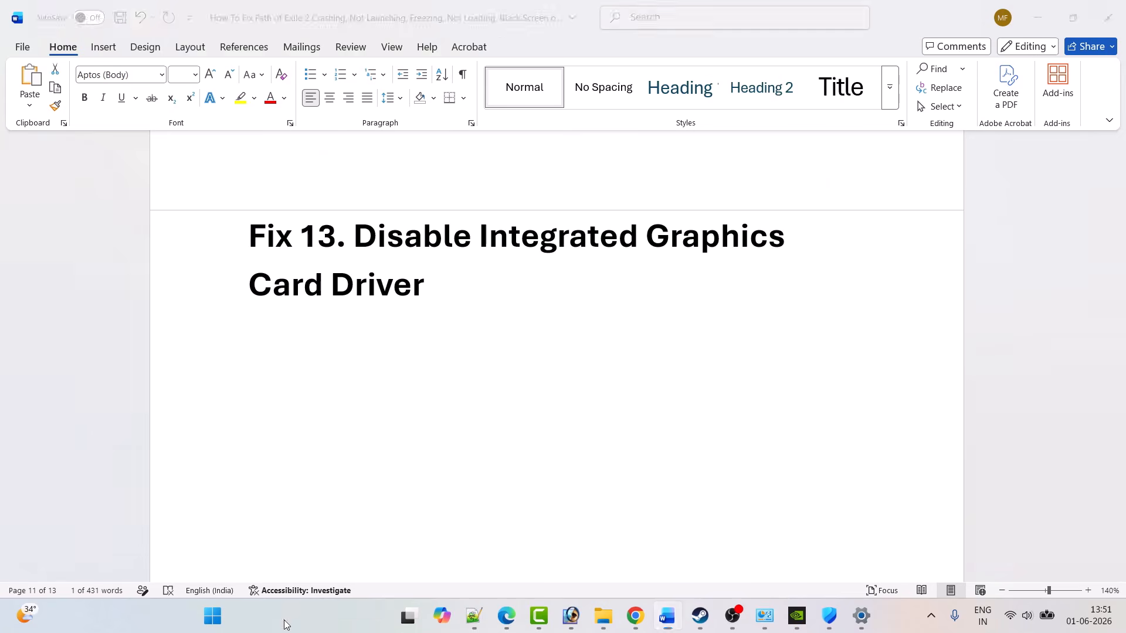
click(282, 616)
text(device)
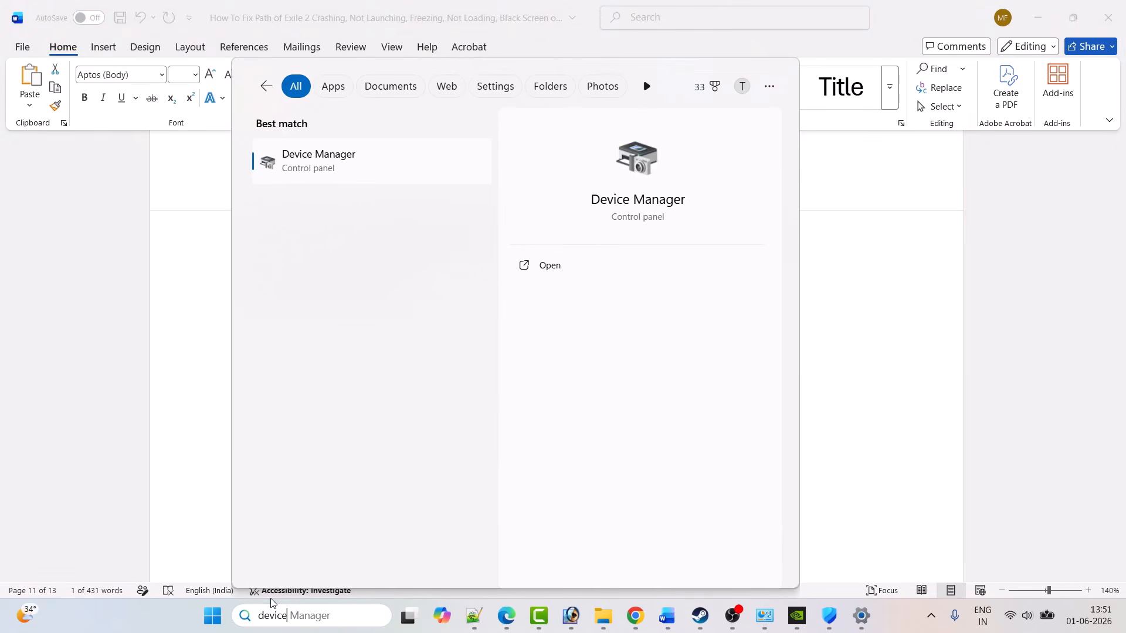
key(Return)
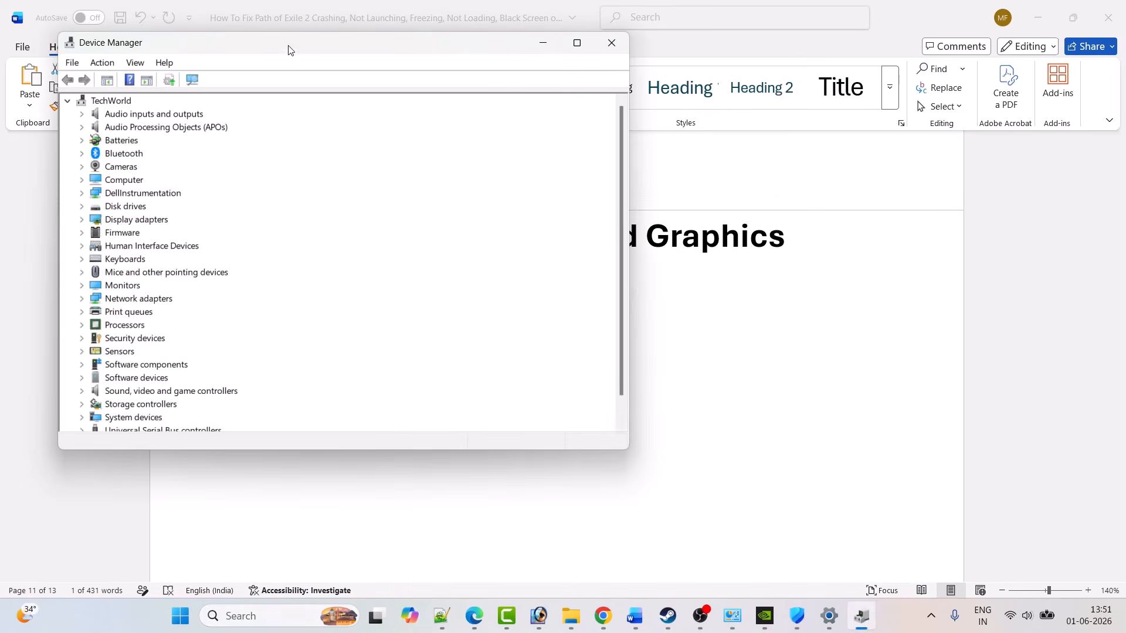
drag(288, 47, 464, 59)
click(259, 233)
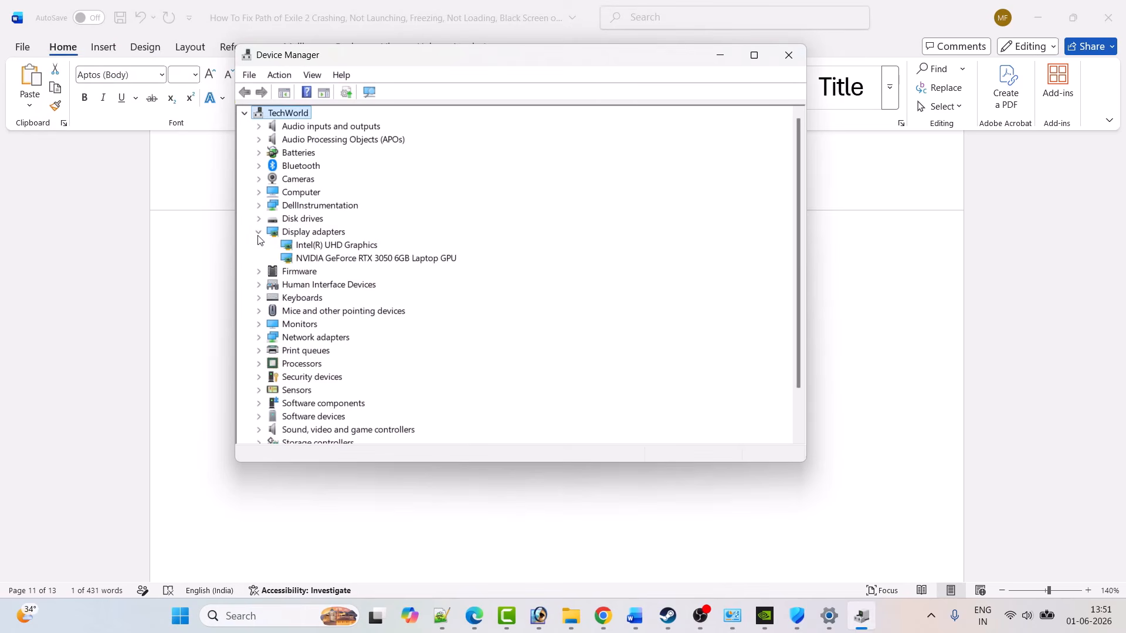
Step: Disable the integrated Intel(R) UHD Graphics adapter, check the Path of Exile 2 page in Steam and return to Device Manager
click(337, 245)
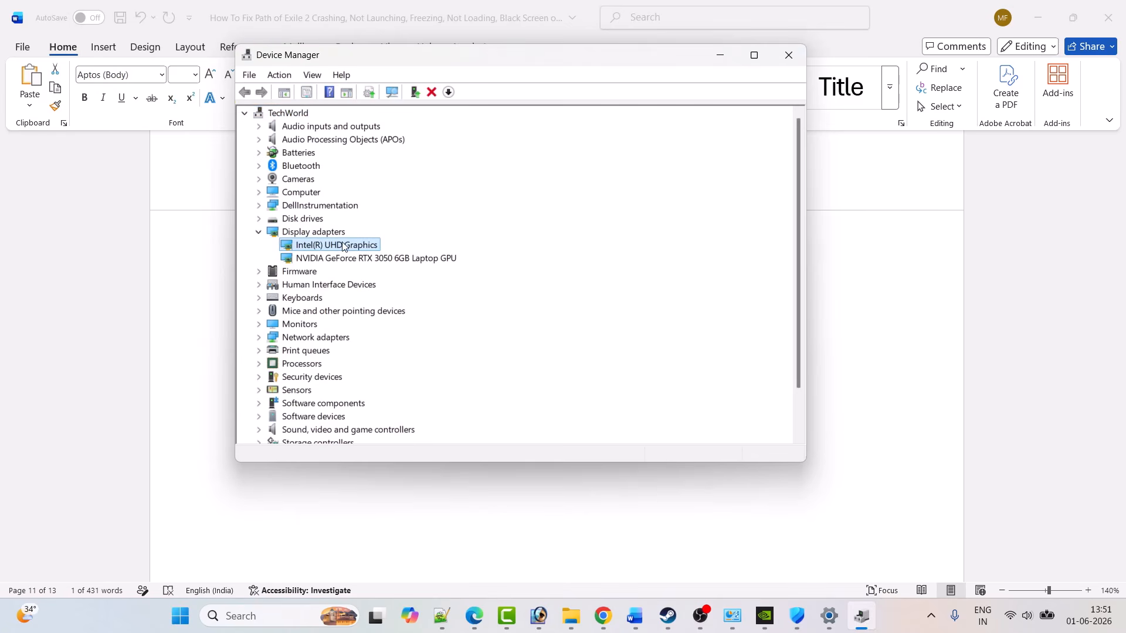
right_click(352, 248)
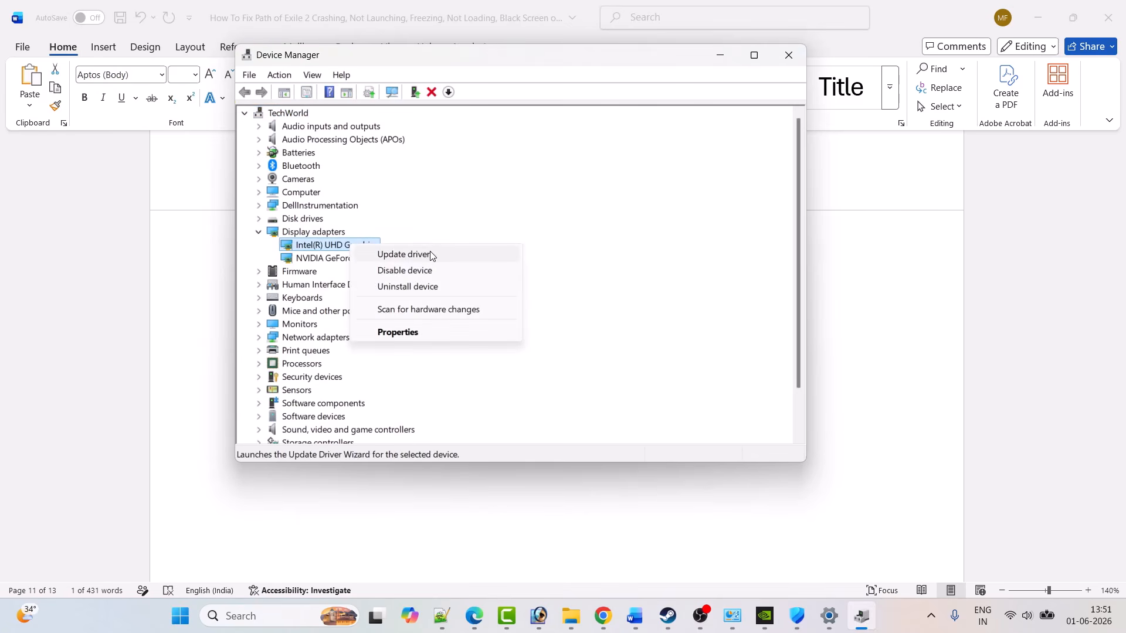
click(424, 270)
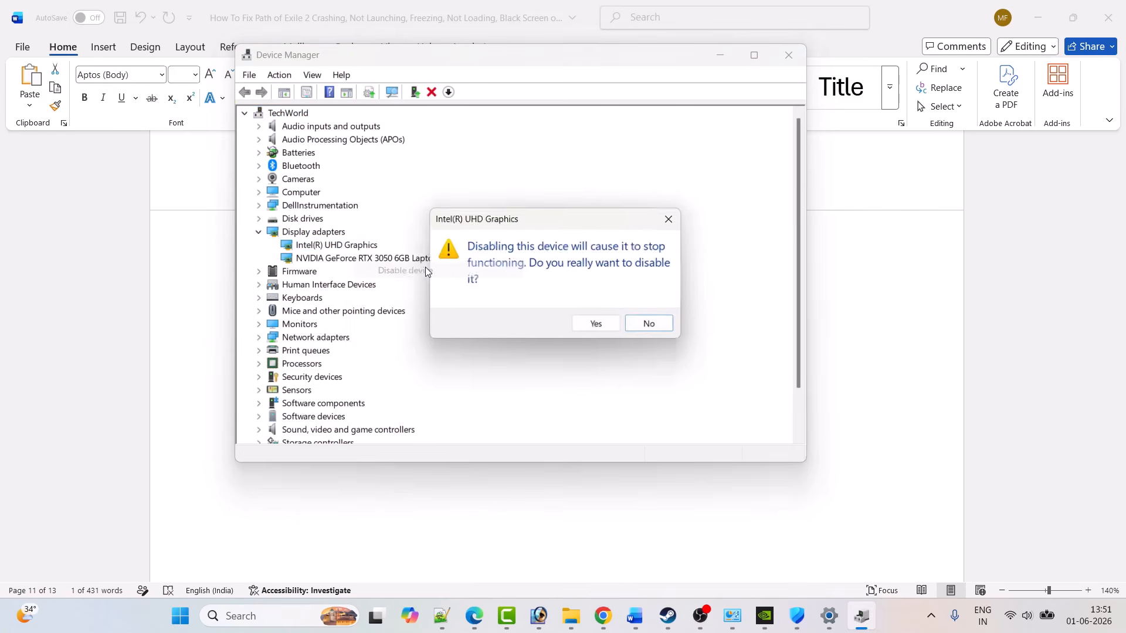
click(587, 330)
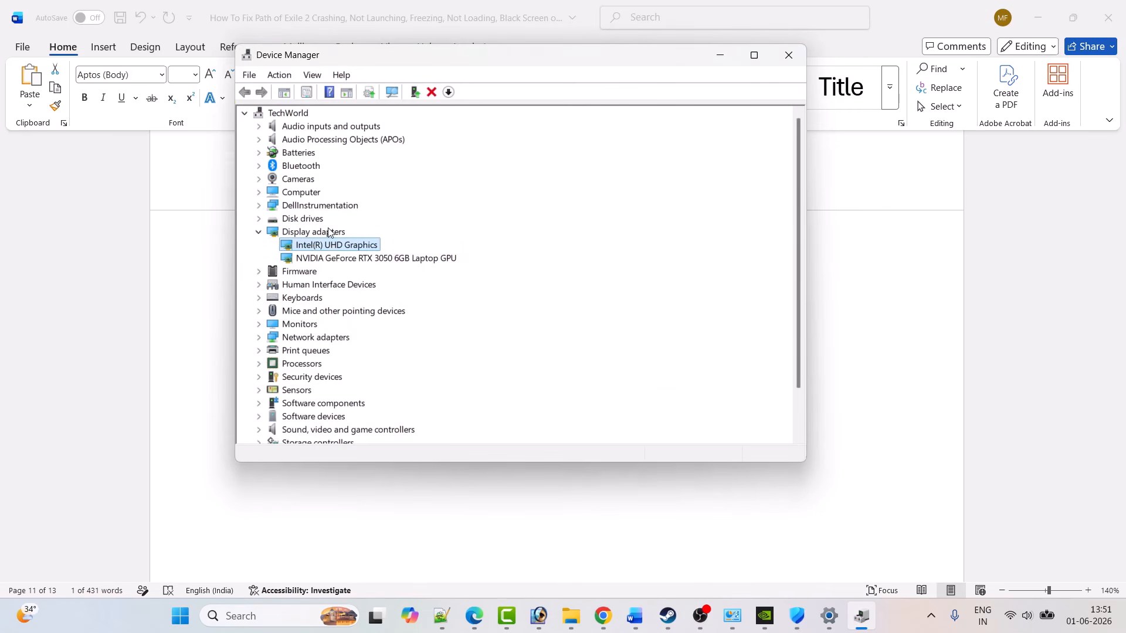
click(668, 615)
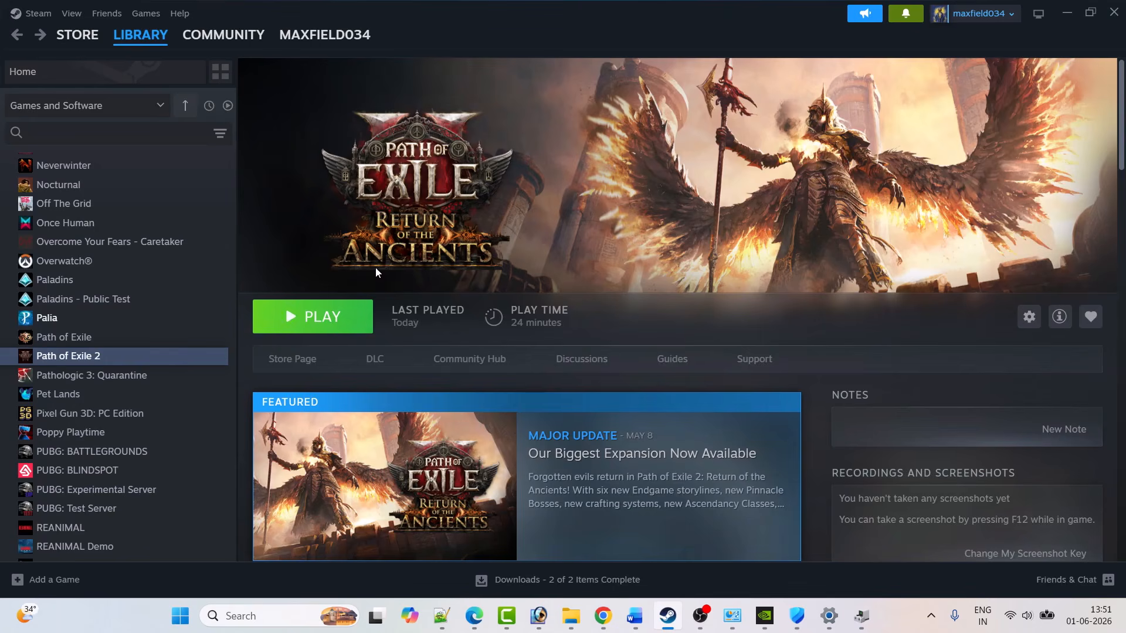
key(alt+Tab)
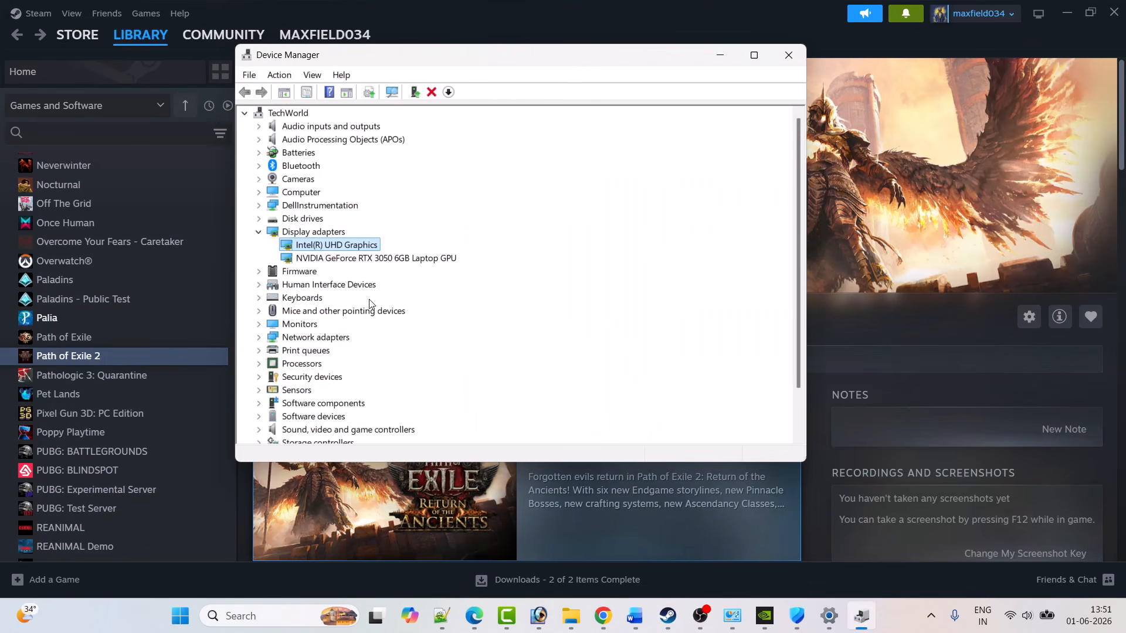
Step: Locate the Disable device option for the Intel(R) UHD Graphics adapter and dismiss it without applying it
right_click(327, 248)
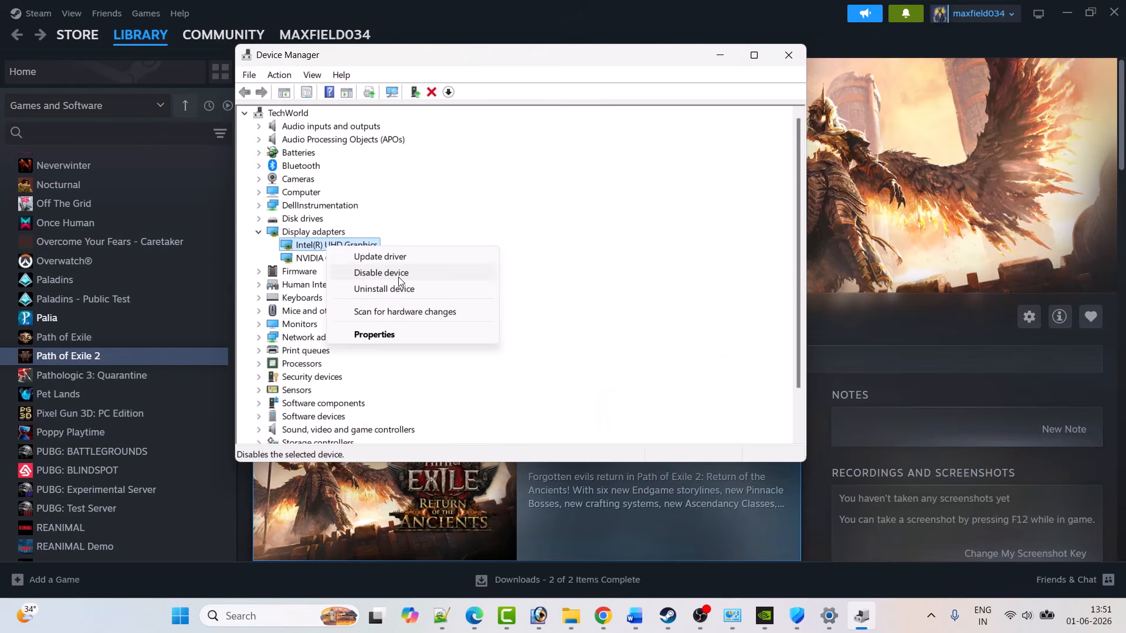
click(719, 233)
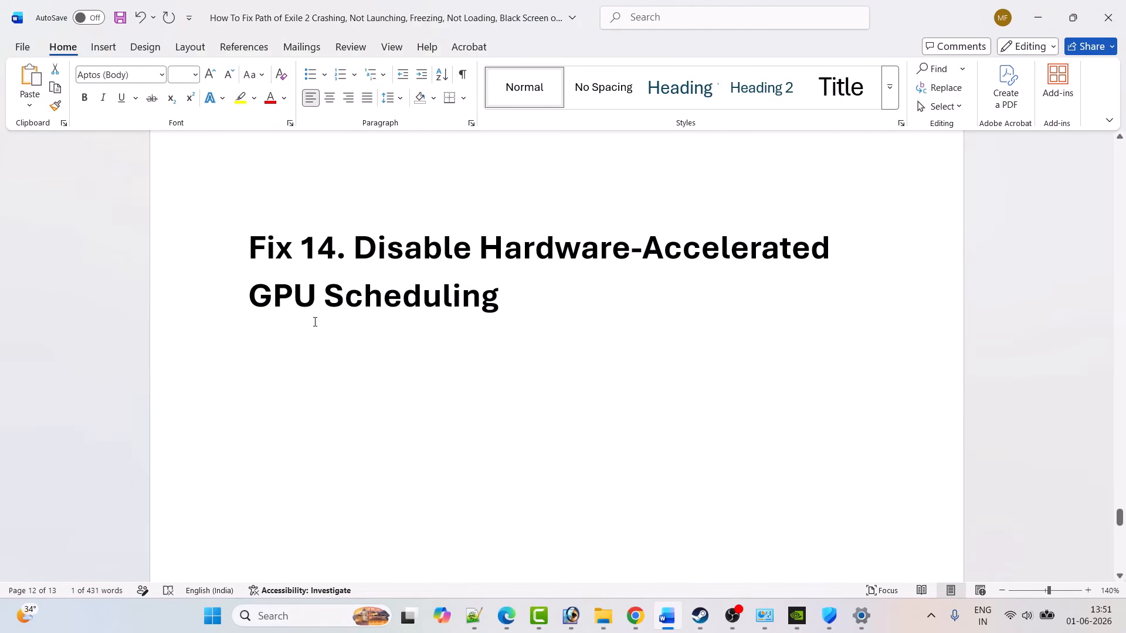
Step: Search Windows for "graphics settings", turn off Hardware-accelerated GPU scheduling in the advanced graphics settings and switch to Steam
click(287, 615)
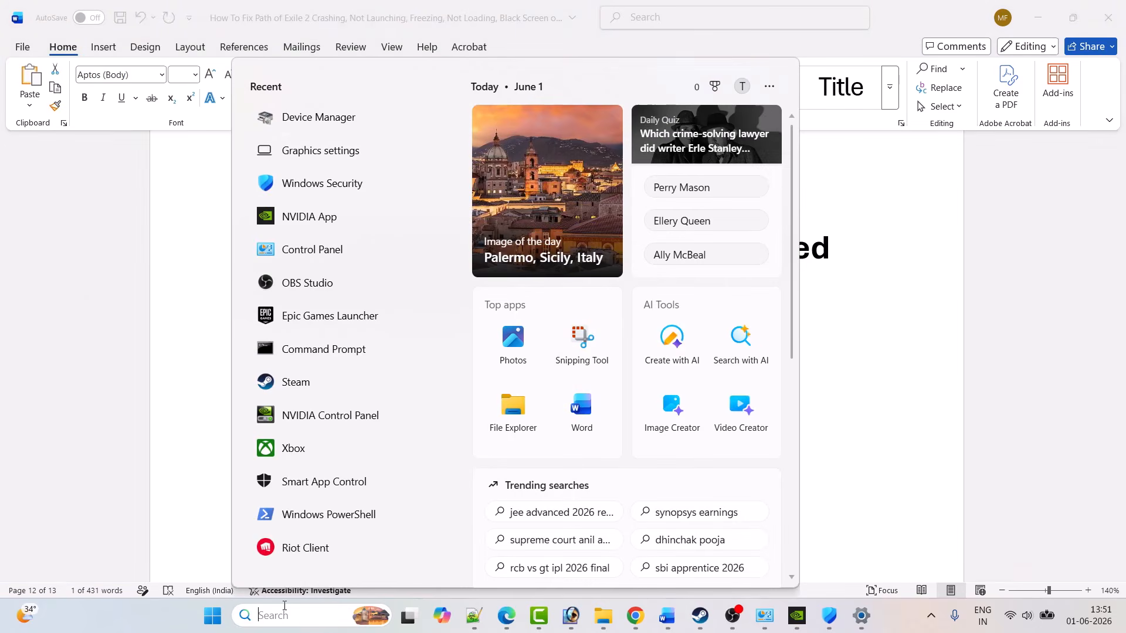
text(graphics settings)
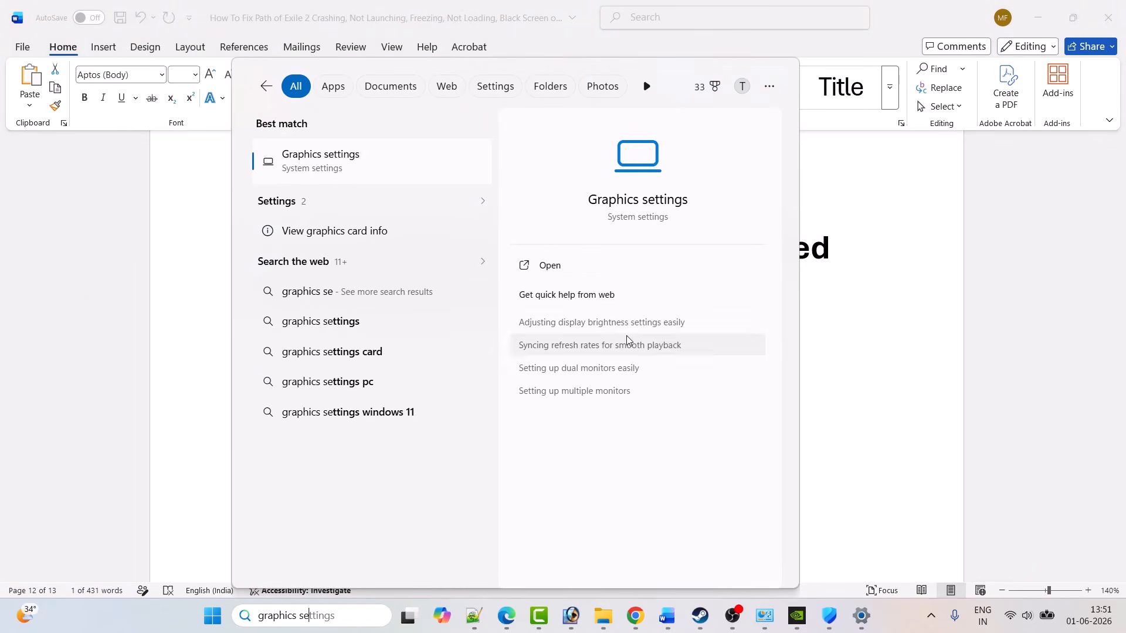
click(568, 264)
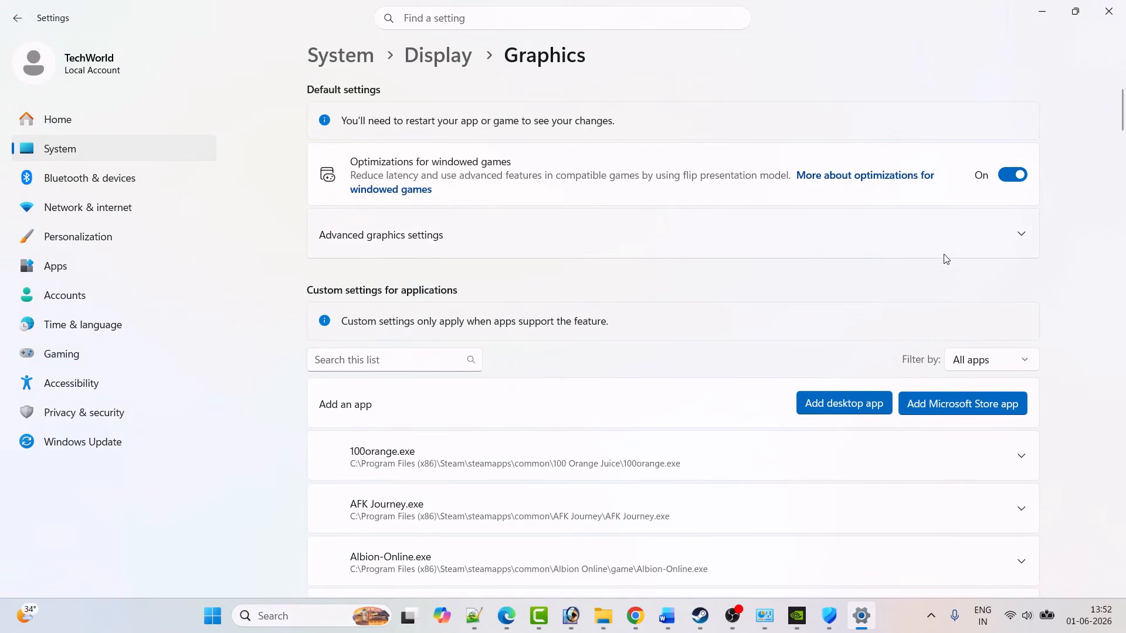
click(1015, 243)
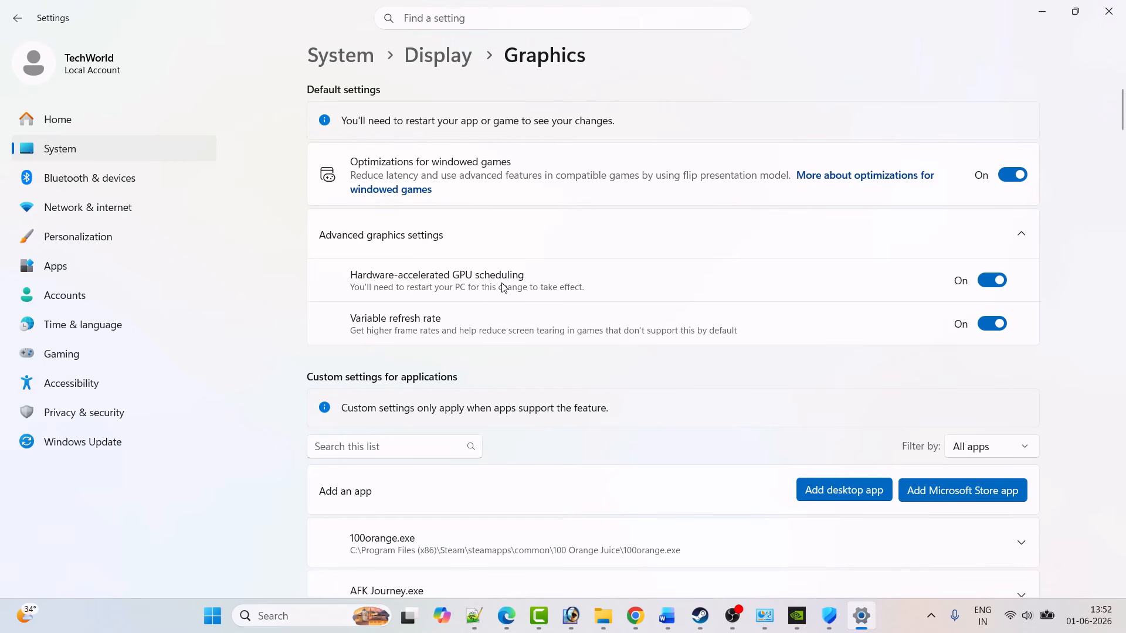
click(991, 283)
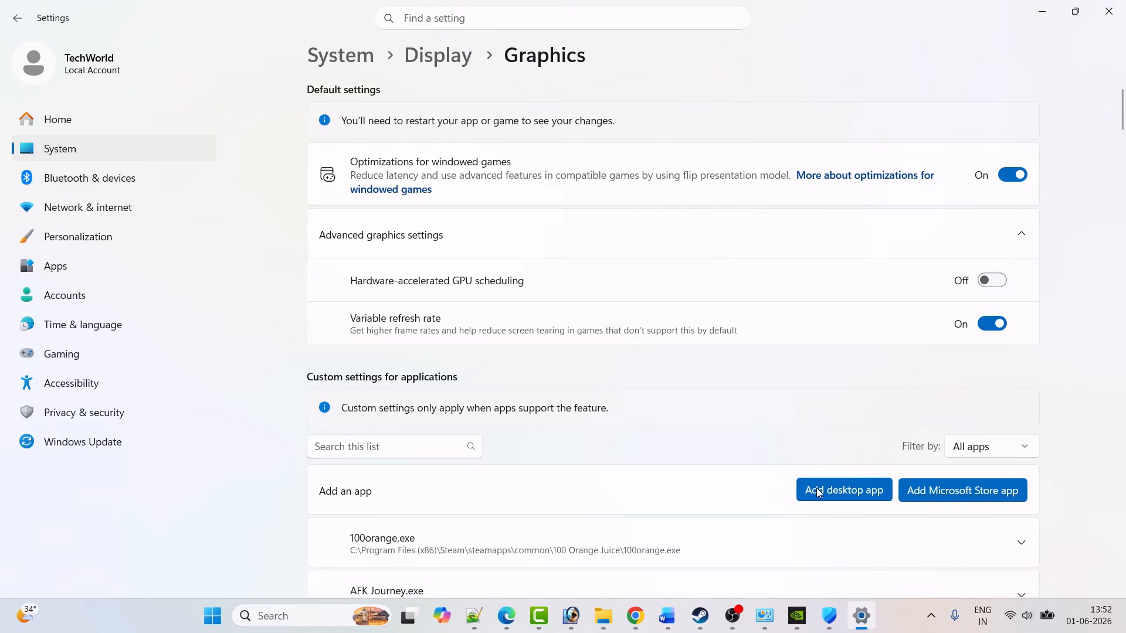
click(700, 616)
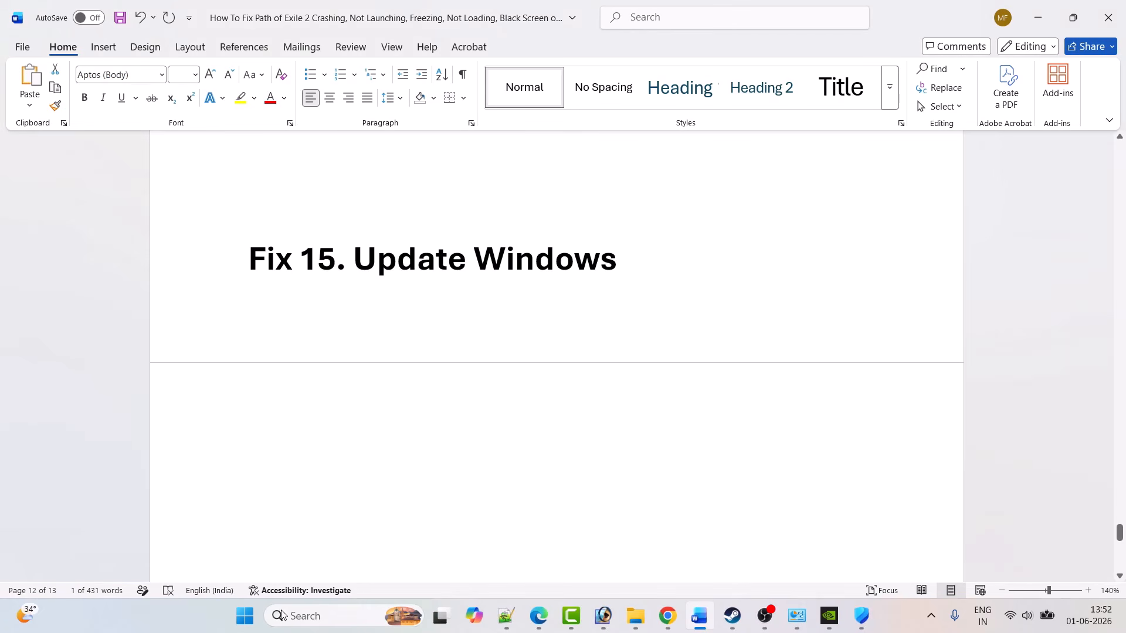
Step: Open Windows Update in Settings and check for updates
click(245, 616)
click(385, 238)
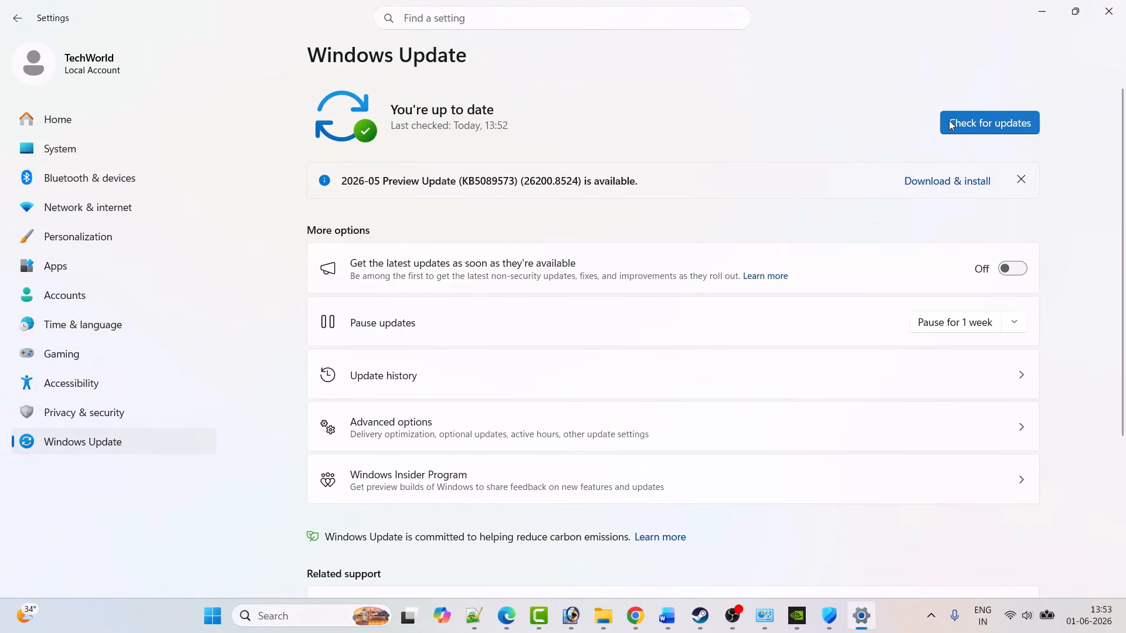
click(988, 124)
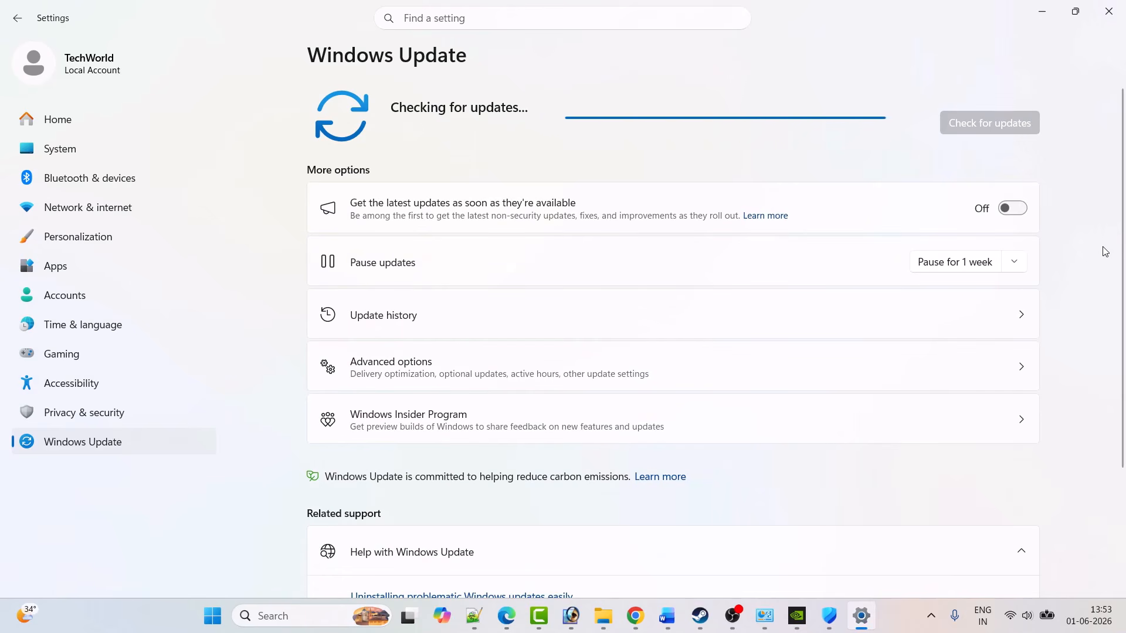
Step: Find Restart among the PC's power options and return to the Path of Exile 2 page in Steam
click(216, 624)
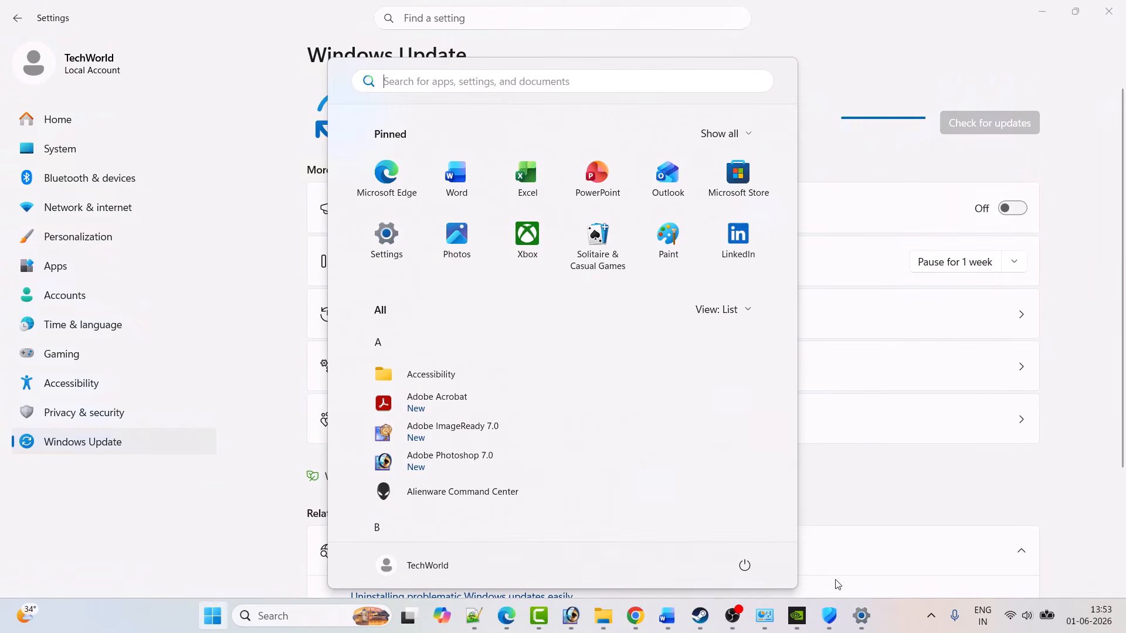
click(744, 565)
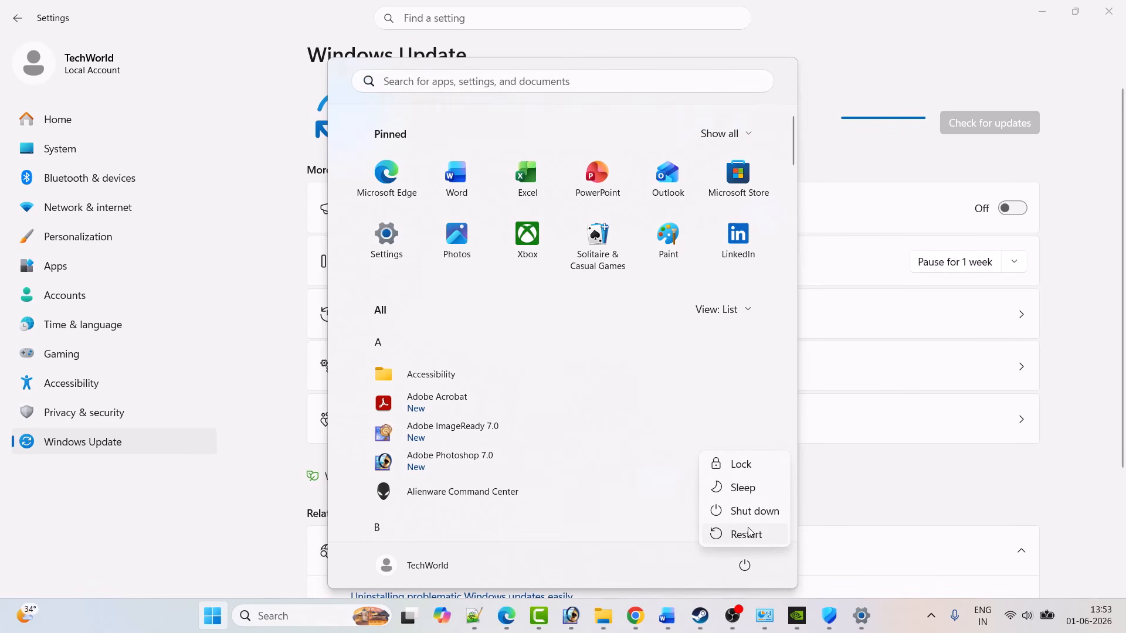
click(745, 534)
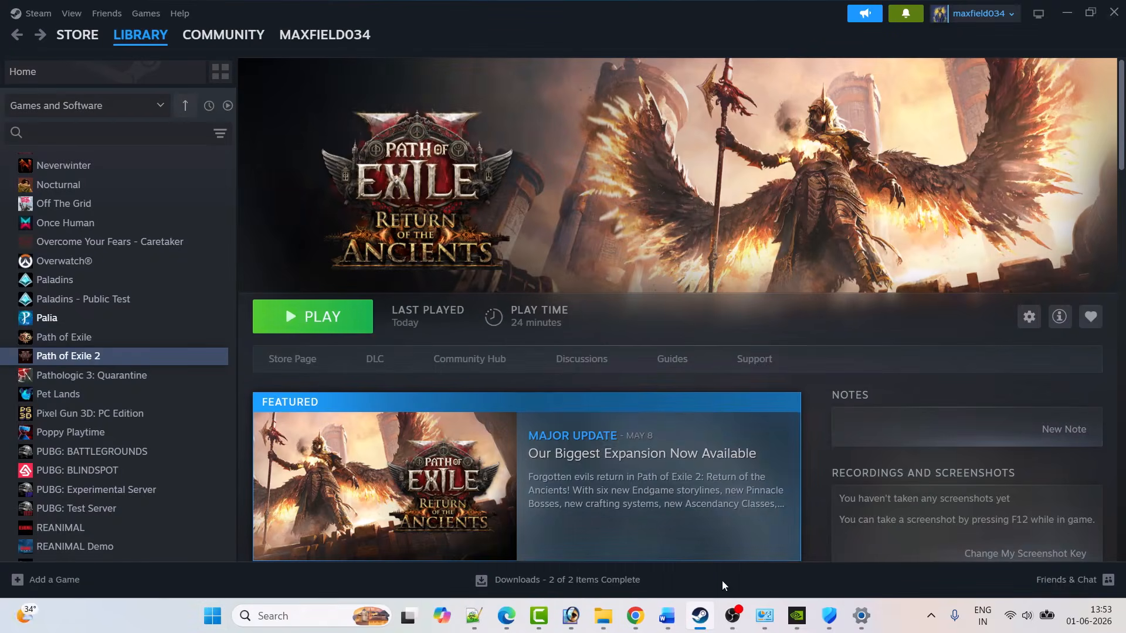
Step: Review the Fix 16 reinstall instructions in the Word document, highlighting "restart your PC", and switch back to Steam
click(666, 616)
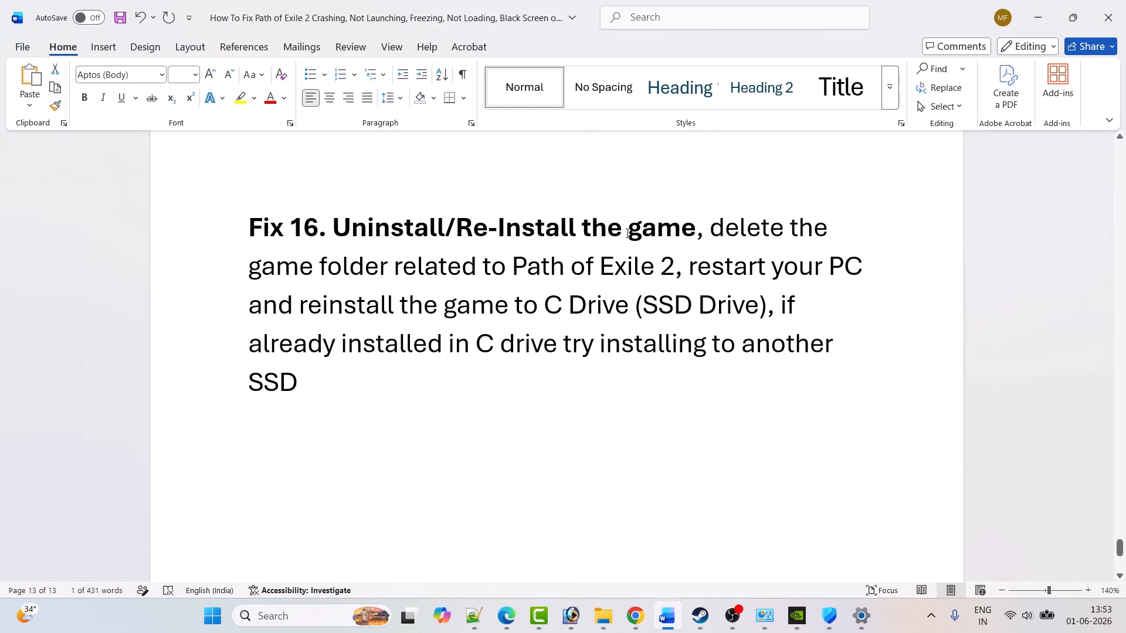
drag(512, 268, 864, 267)
click(716, 305)
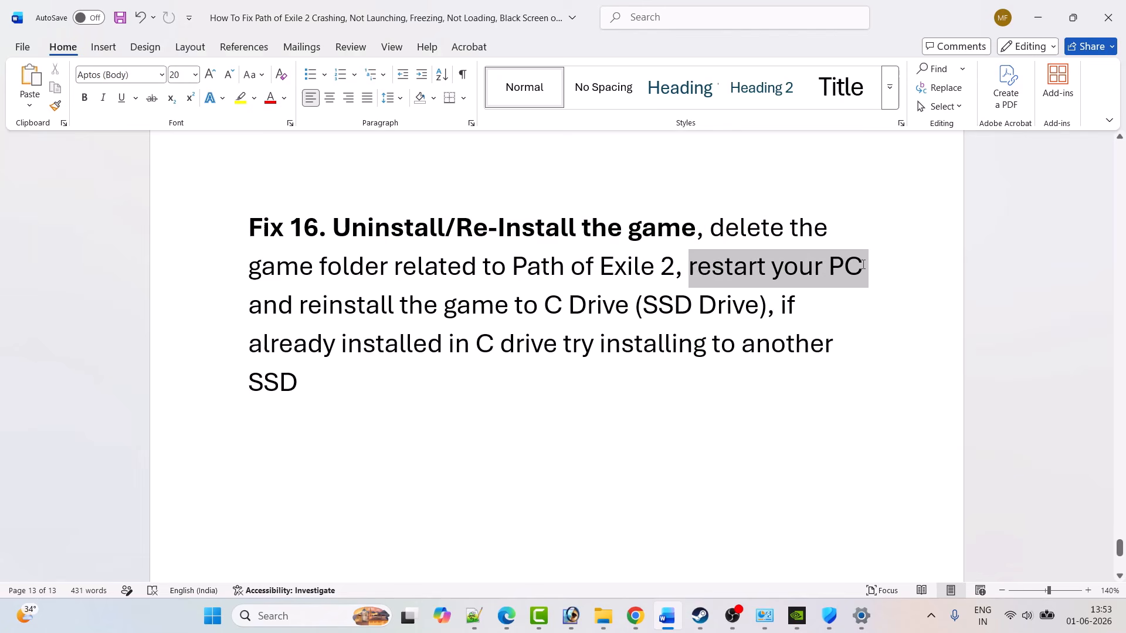
click(568, 305)
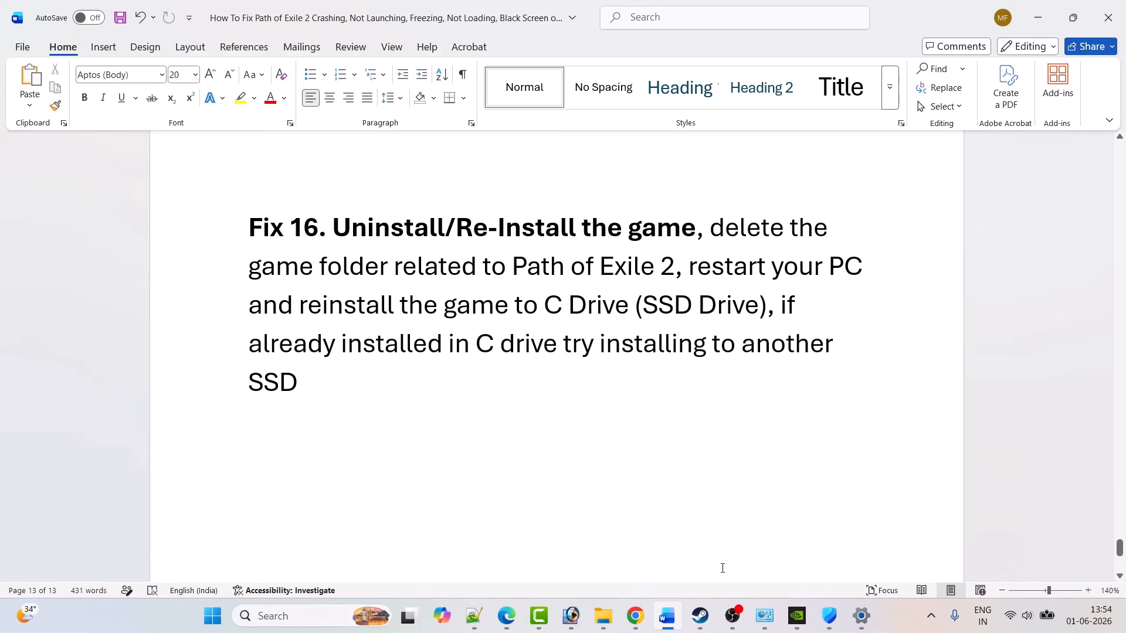
click(700, 615)
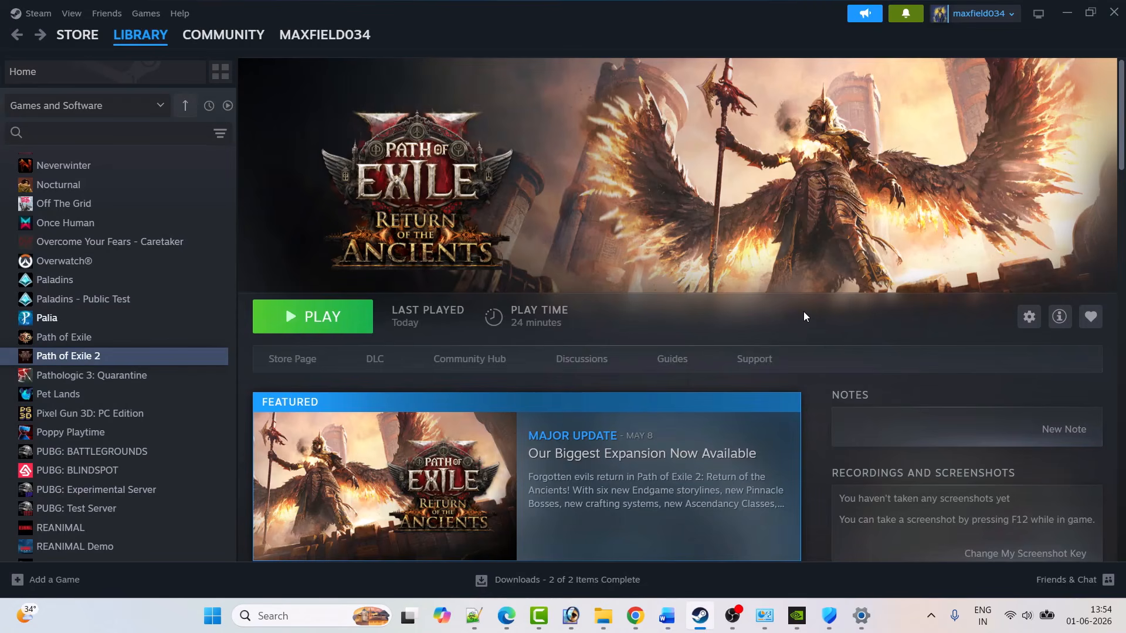